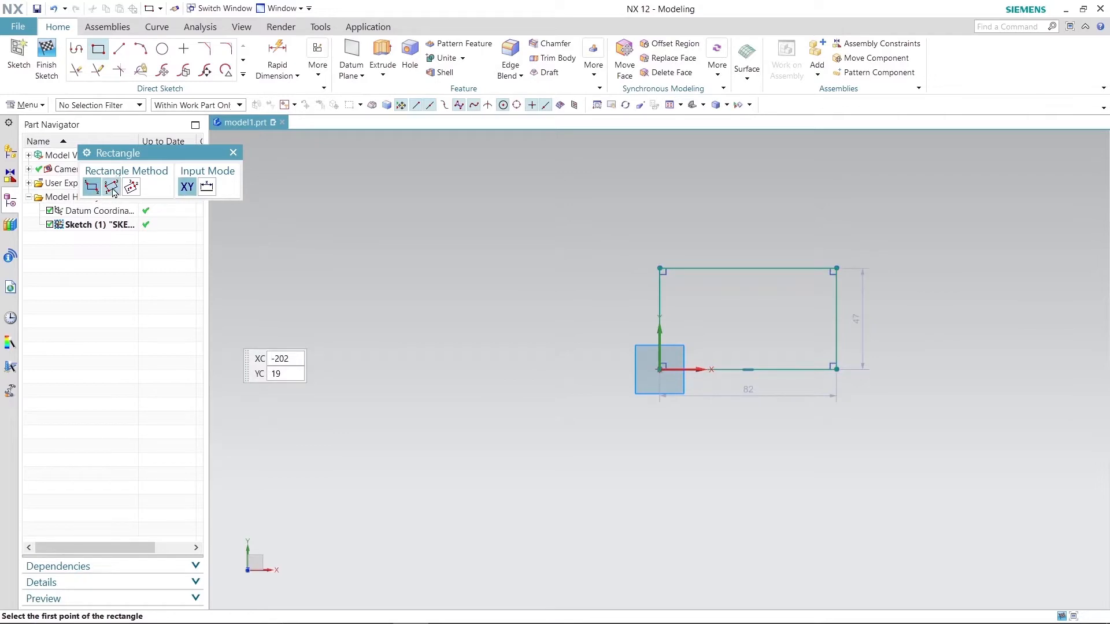
Step: Draw a three-point rectangle about 72 mm wide and 54 mm high to the left of the existing rectangle
{"action": "left_click", "coordinate": [112, 190]}
{"action": "left_click", "coordinate": [352, 345]}
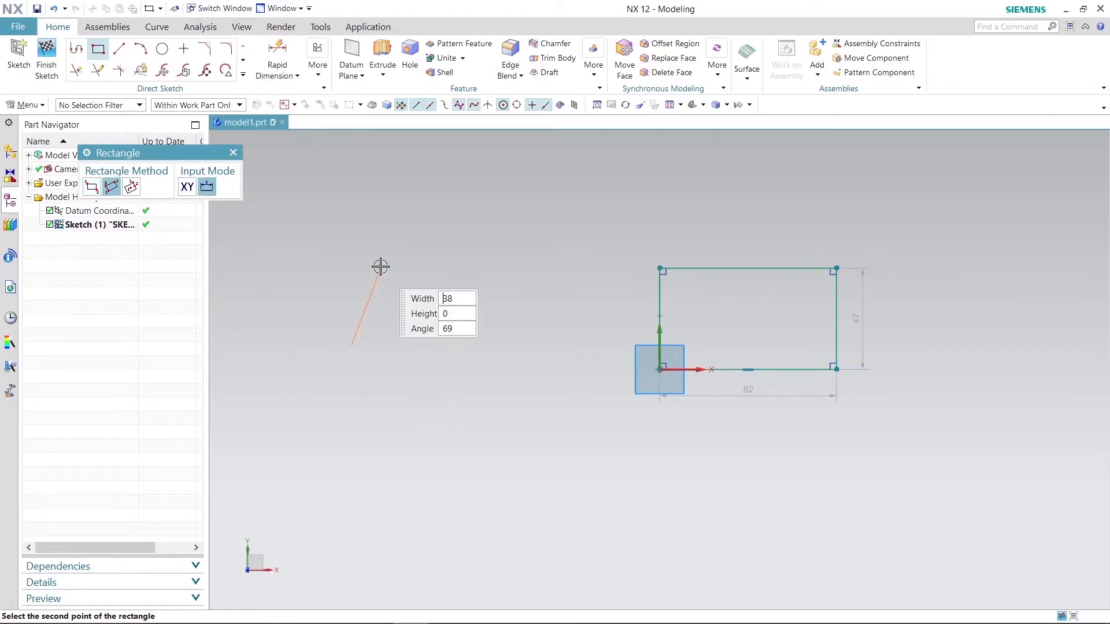
{"action": "left_click", "coordinate": [352, 229]}
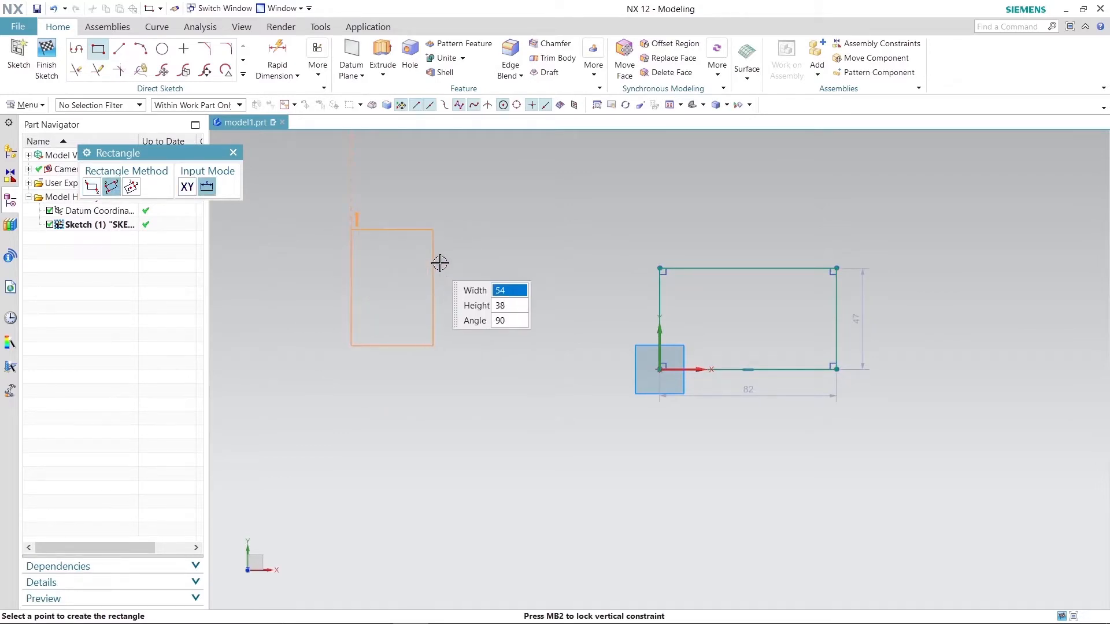
{"action": "left_click", "coordinate": [506, 267]}
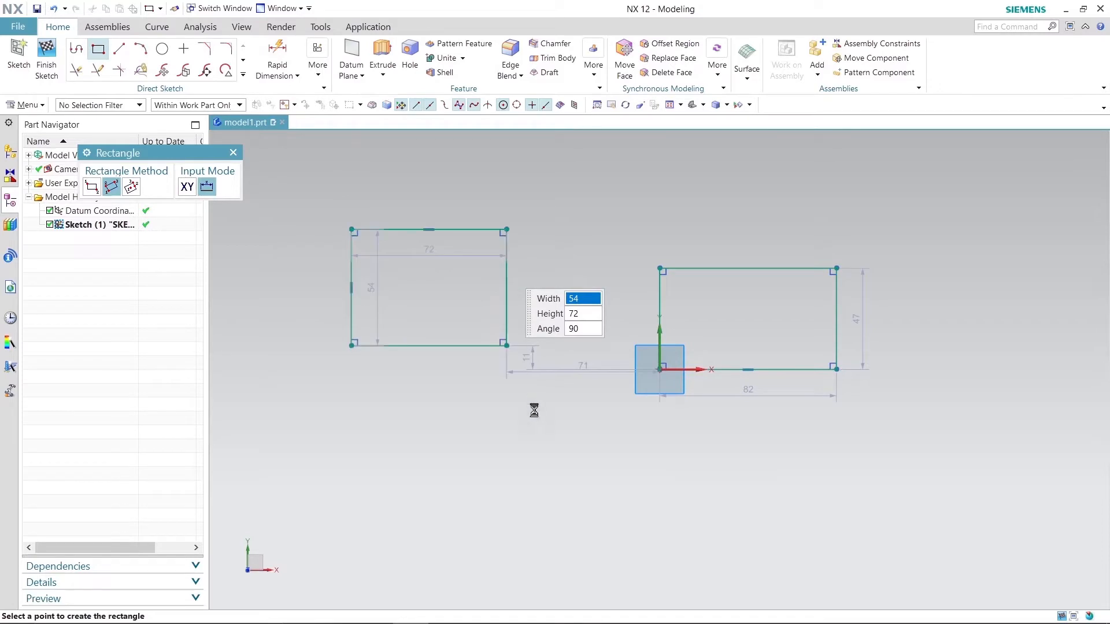
Step: Draw a rectangle from its center, about 178 mm wide and 53.9 mm high, below the other two rectangles
{"action": "left_click", "coordinate": [131, 186]}
{"action": "left_click", "coordinate": [376, 536]}
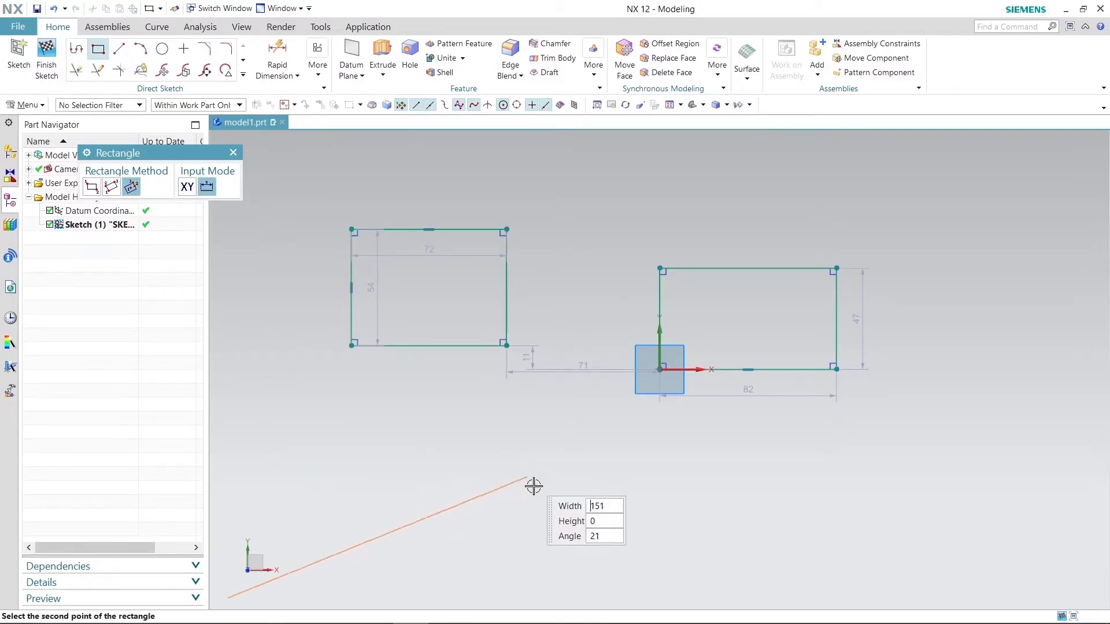
{"action": "left_click", "coordinate": [570, 537]}
{"action": "left_click", "coordinate": [569, 479]}
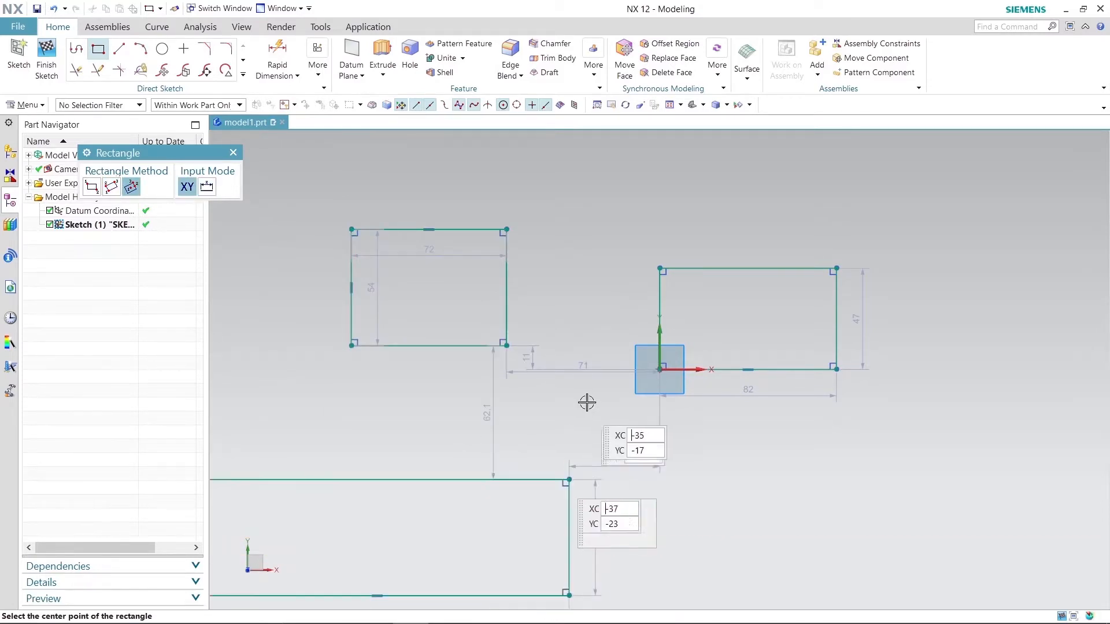
{"action": "key", "text": "Escape"}
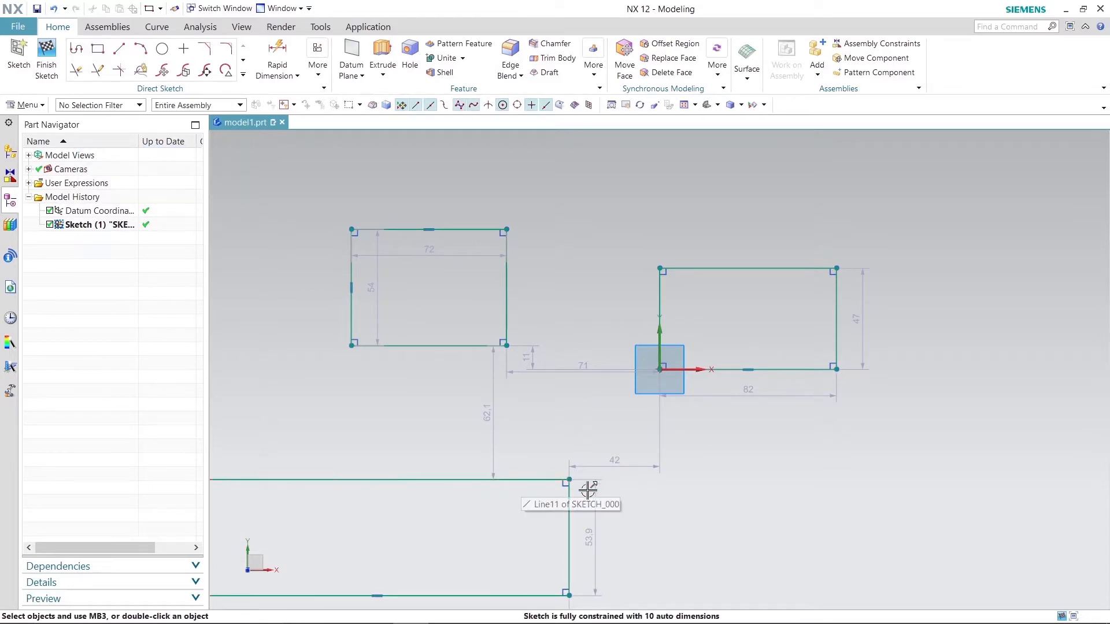
Step: Delete all three rectangles together with their sketch and the datum coordinate system
{"action": "scroll", "coordinate": [588, 490], "scroll_direction": "down", "scroll_amount": 5}
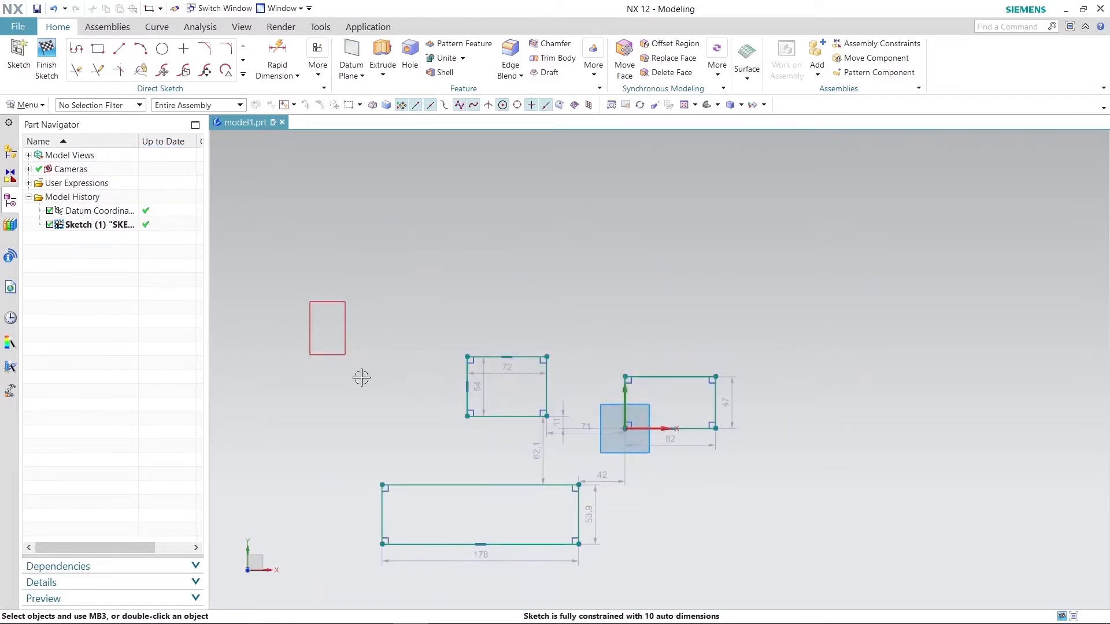
{"action": "mouse_move", "coordinate": [361, 378]}
{"action": "left_mouse_down"}
{"action": "mouse_move", "coordinate": [559, 529]}
{"action": "mouse_move", "coordinate": [778, 581]}
{"action": "left_mouse_up"}
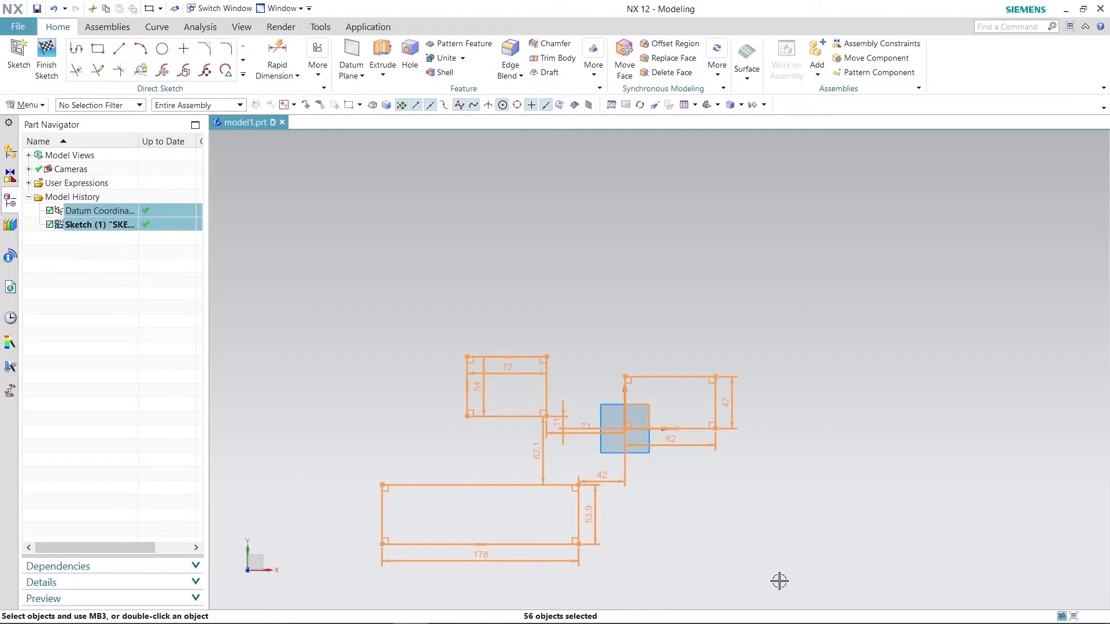
{"action": "key", "text": "Delete"}
{"action": "left_click", "coordinate": [561, 349]}
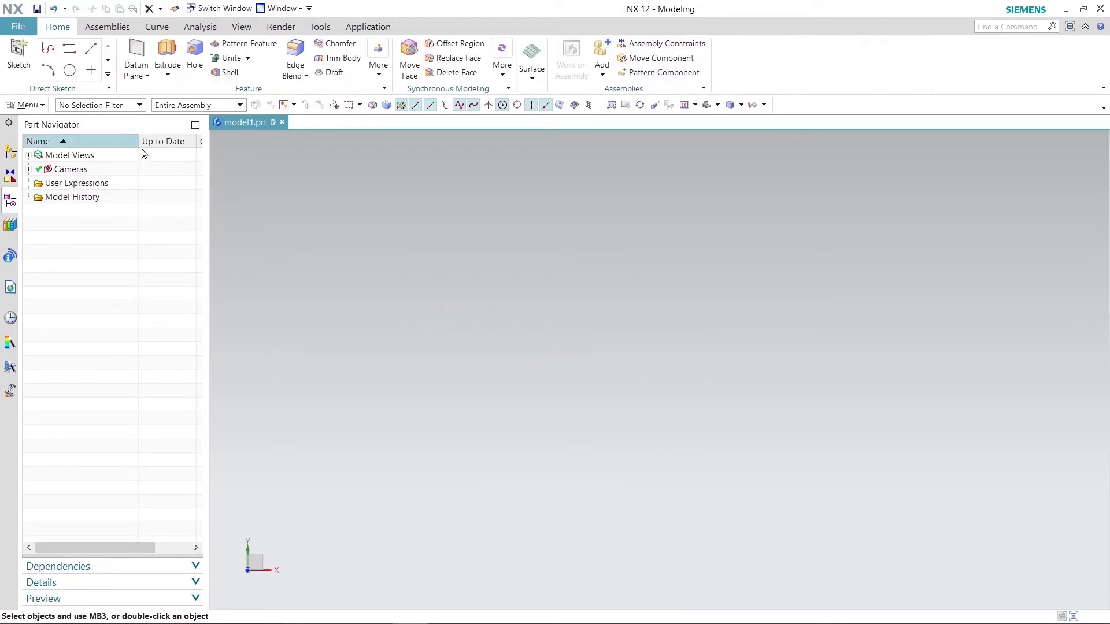
Step: Sketch a horizontal rectangle from its center at the origin, about 290 mm wide and 176 mm high
{"action": "left_click", "coordinate": [70, 49]}
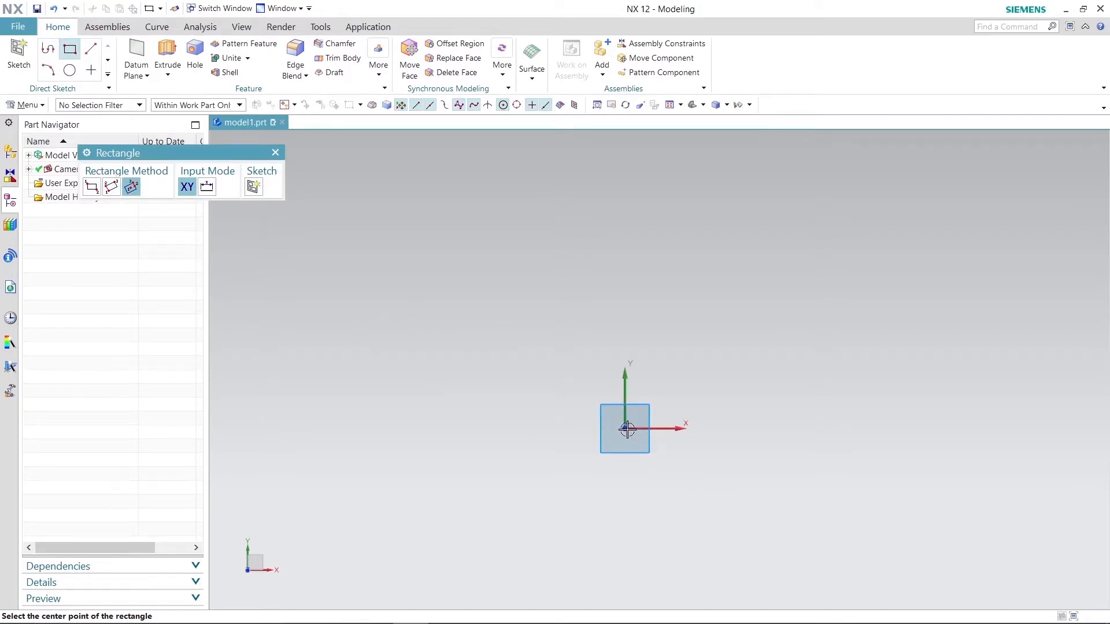
{"action": "left_click", "coordinate": [625, 429]}
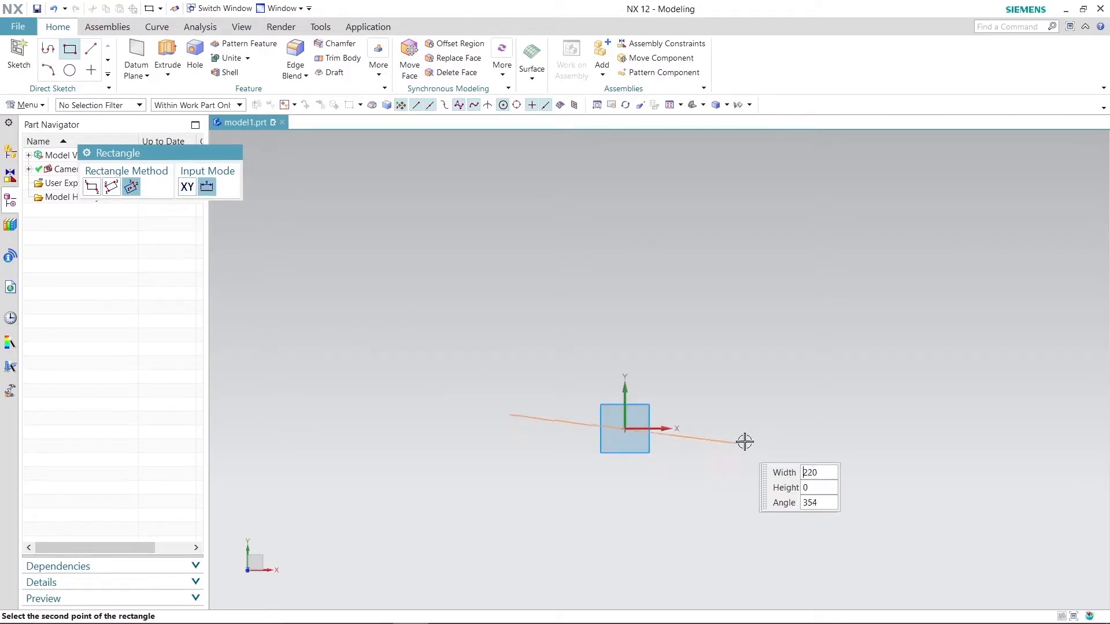
{"action": "left_click", "coordinate": [783, 428]}
{"action": "left_click", "coordinate": [784, 333]}
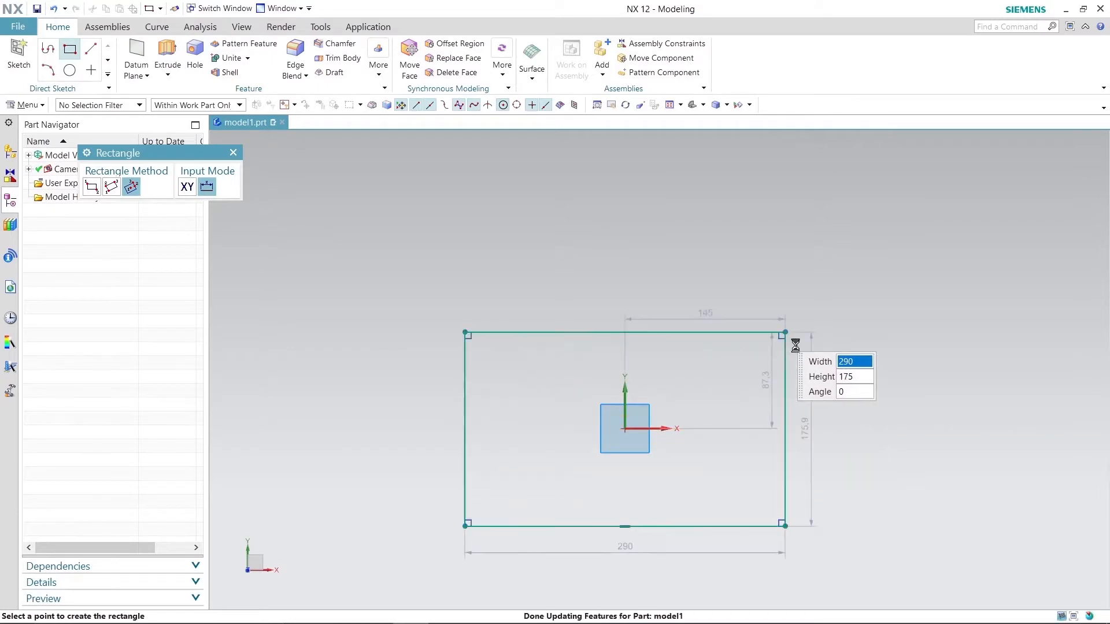
{"action": "right_click", "coordinate": [803, 263]}
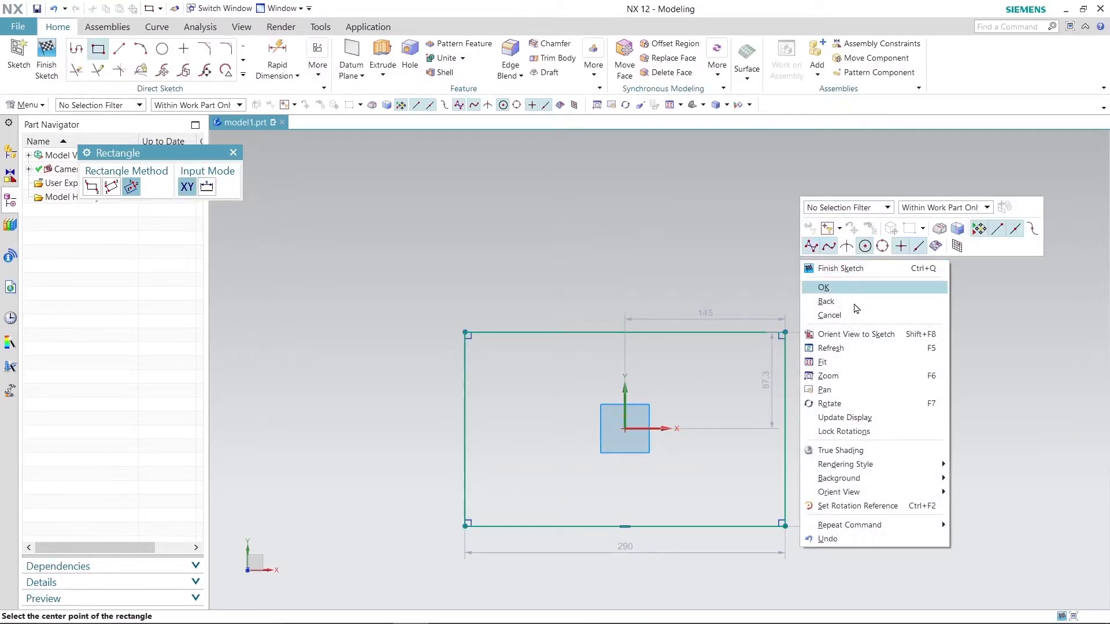
{"action": "left_click", "coordinate": [823, 288]}
Step: Set the rectangle's height dimension to 54 mm
{"action": "double_click", "coordinate": [809, 429]}
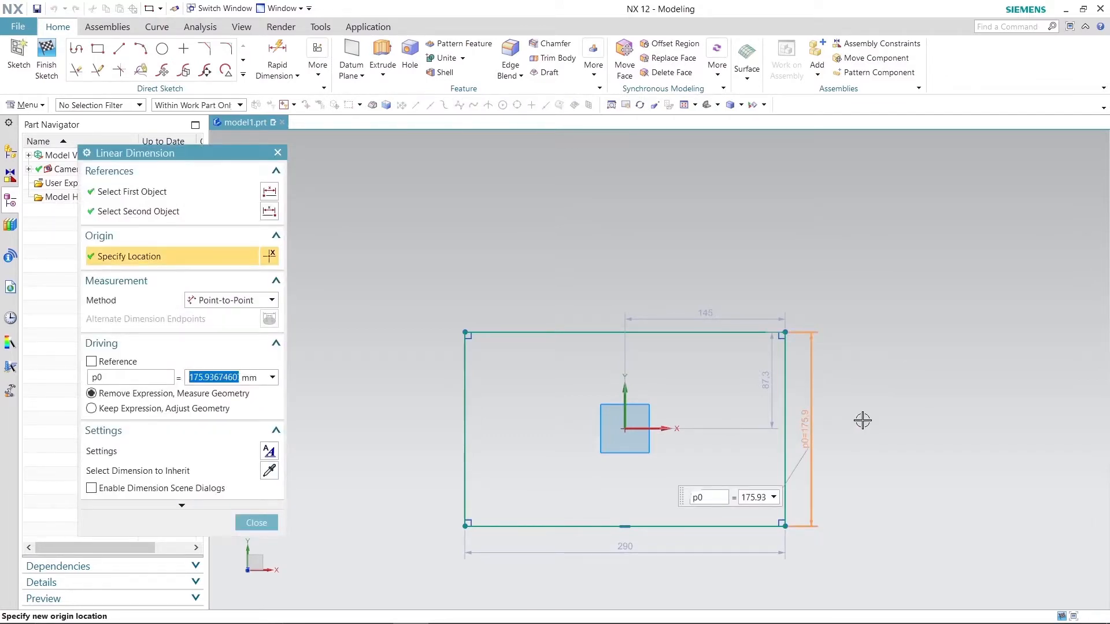
{"action": "type", "text": "54"}
{"action": "key", "text": "Return"}
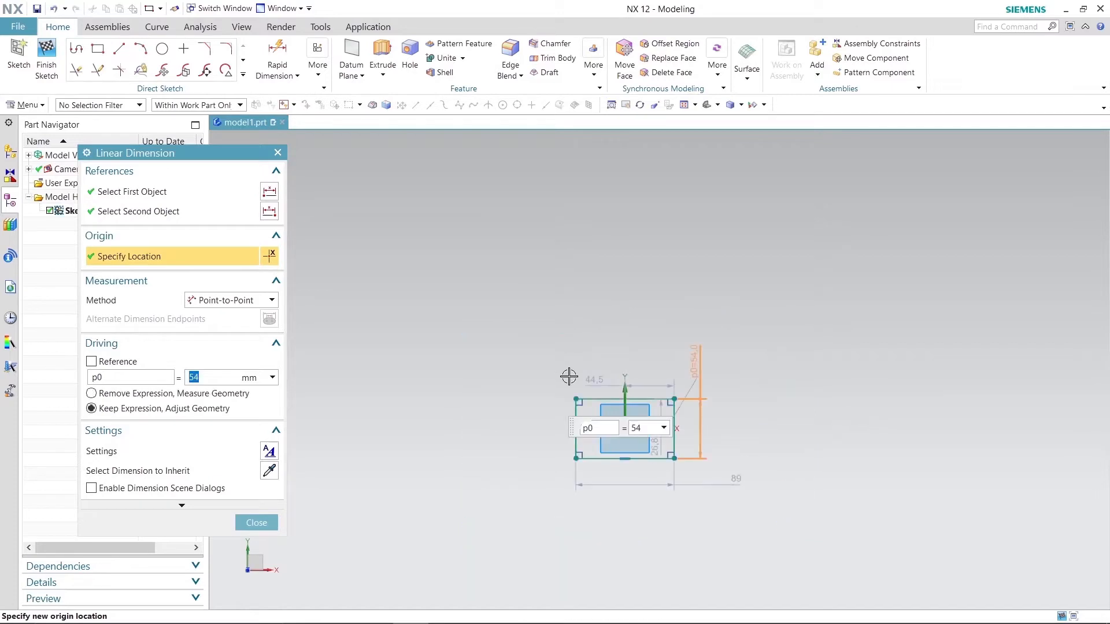
Step: Set the rectangle's width dimension to the expression 27+56+46 mm
{"action": "scroll", "coordinate": [633, 409], "scroll_direction": "up", "scroll_amount": 4}
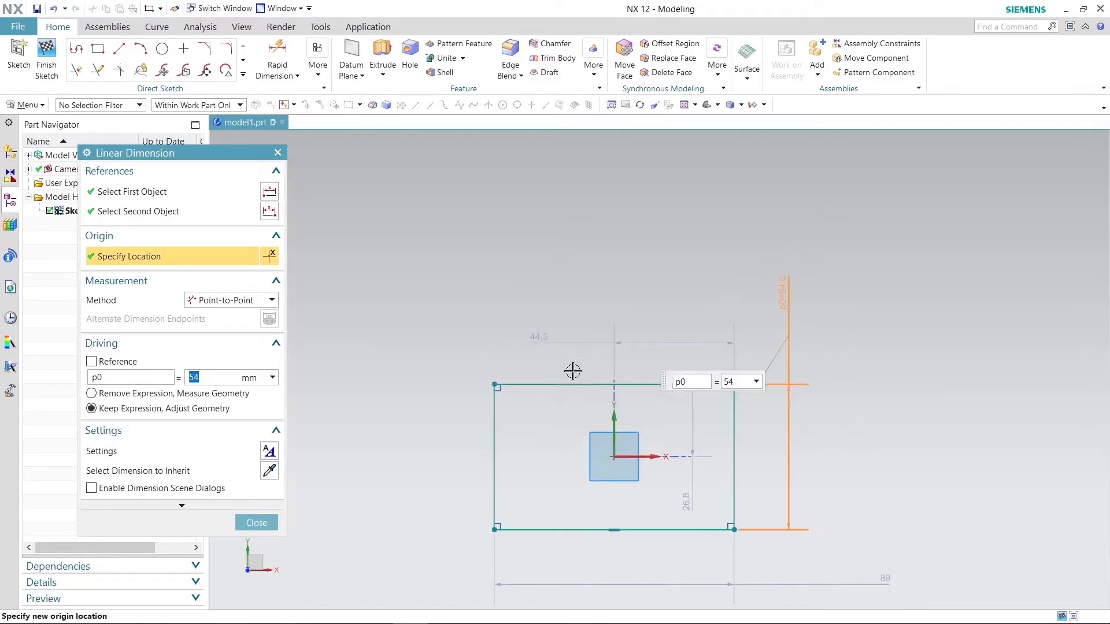
{"action": "scroll", "coordinate": [648, 557], "scroll_direction": "up", "scroll_amount": 1}
{"action": "scroll", "coordinate": [603, 556], "scroll_direction": "down", "scroll_amount": 1}
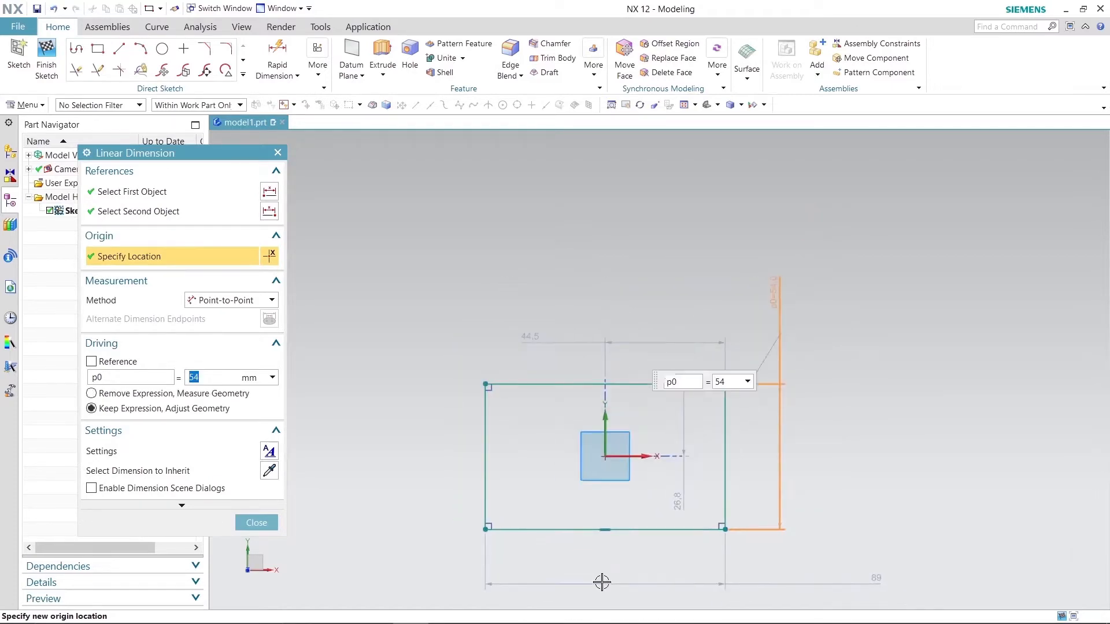
{"action": "double_click", "coordinate": [878, 580]}
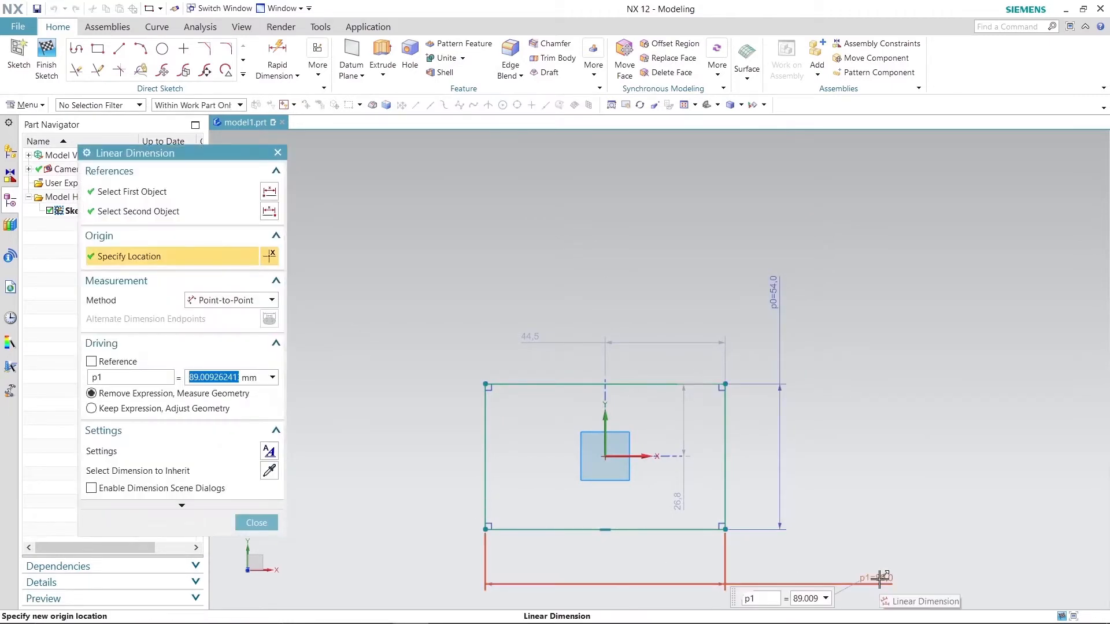
{"action": "type", "text": "27+56+46"}
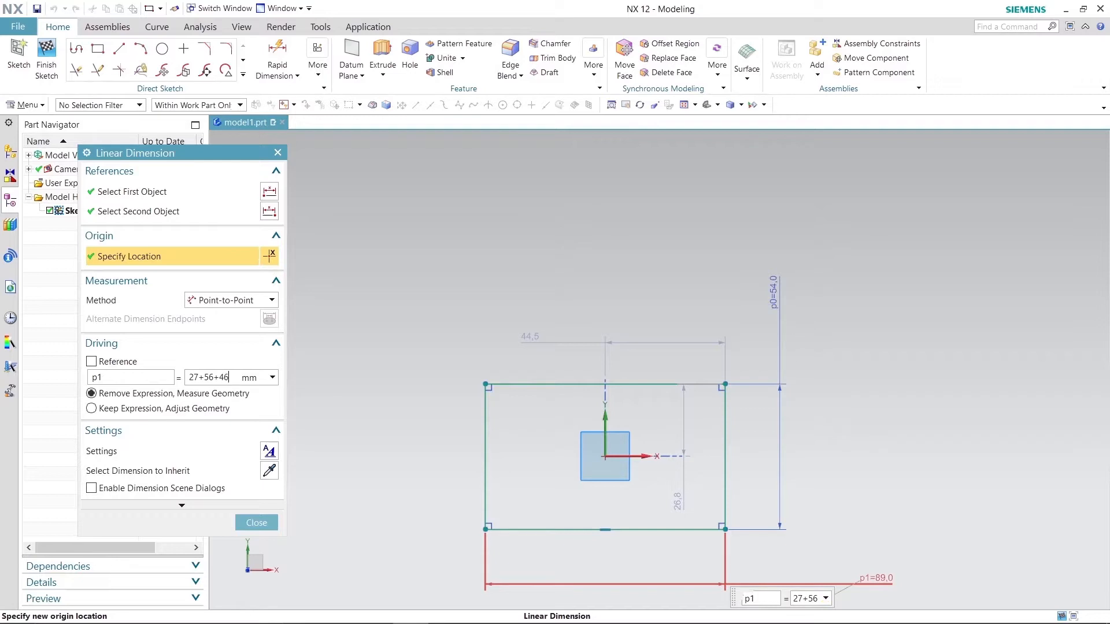
{"action": "key", "text": "Return"}
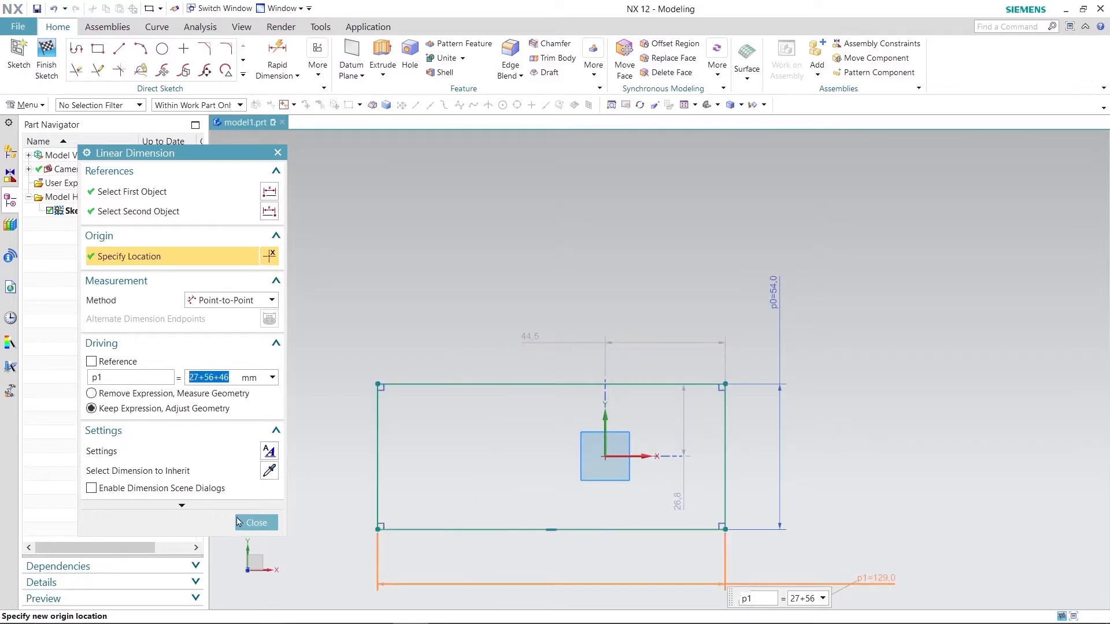
{"action": "left_click", "coordinate": [240, 523]}
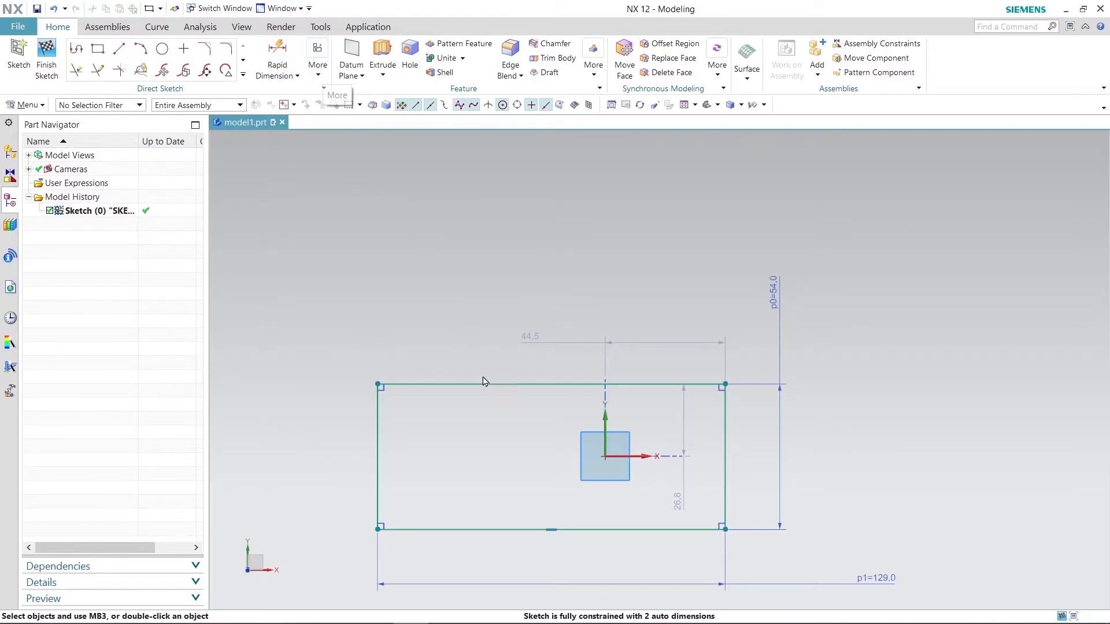
Step: Apply a vertical alignment constraint between the midpoint of the rectangle's top edge and the sketch origin
{"action": "left_click", "coordinate": [318, 64]}
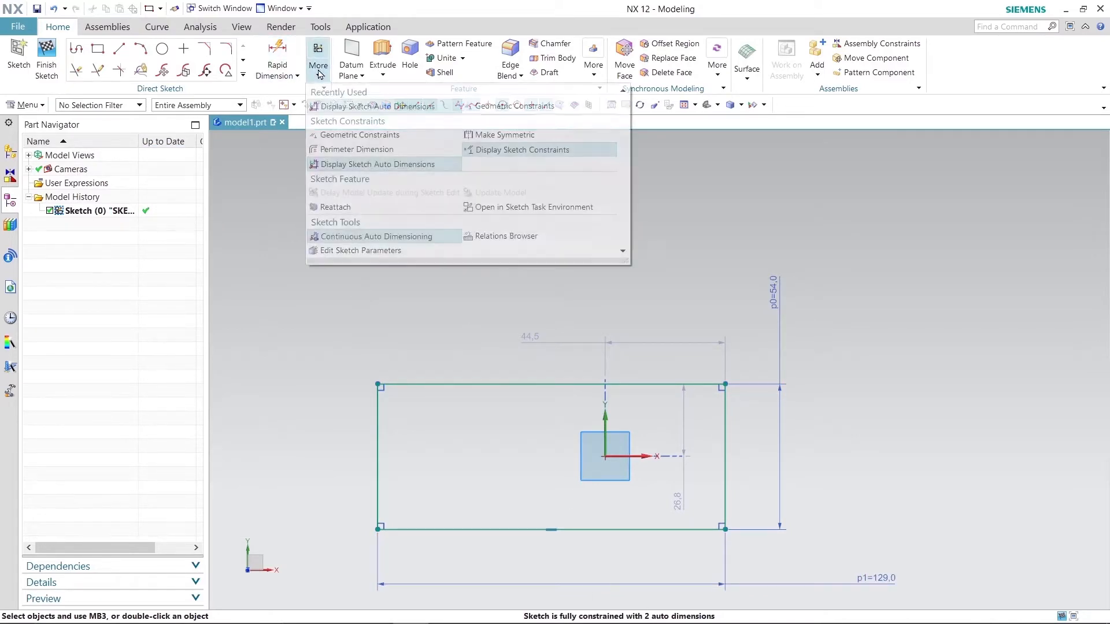
{"action": "left_click", "coordinate": [364, 136]}
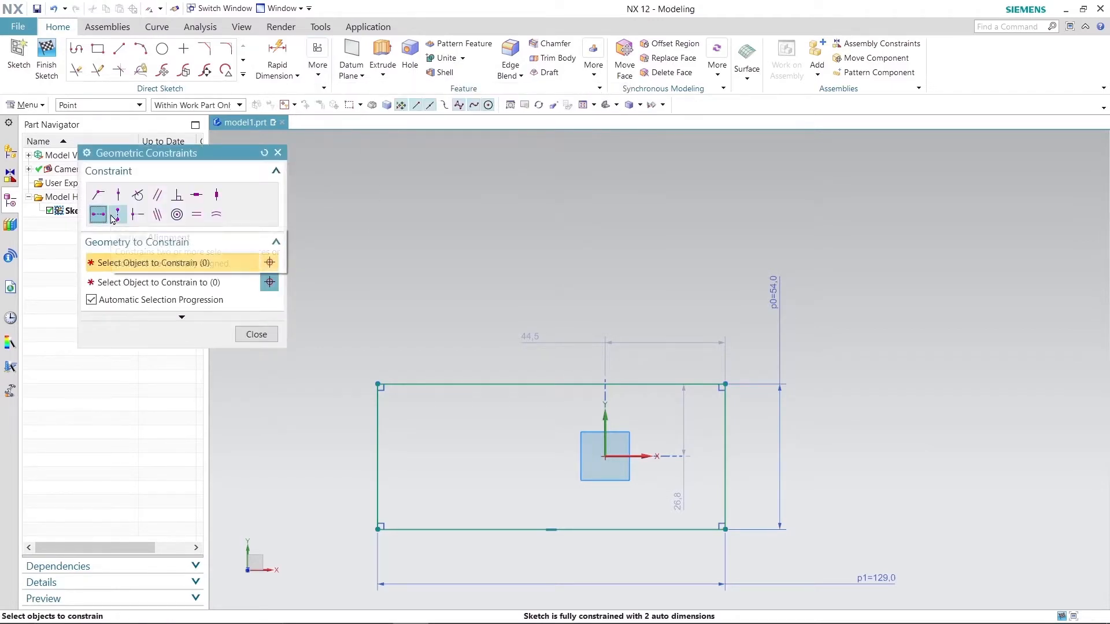
{"action": "left_click", "coordinate": [116, 216]}
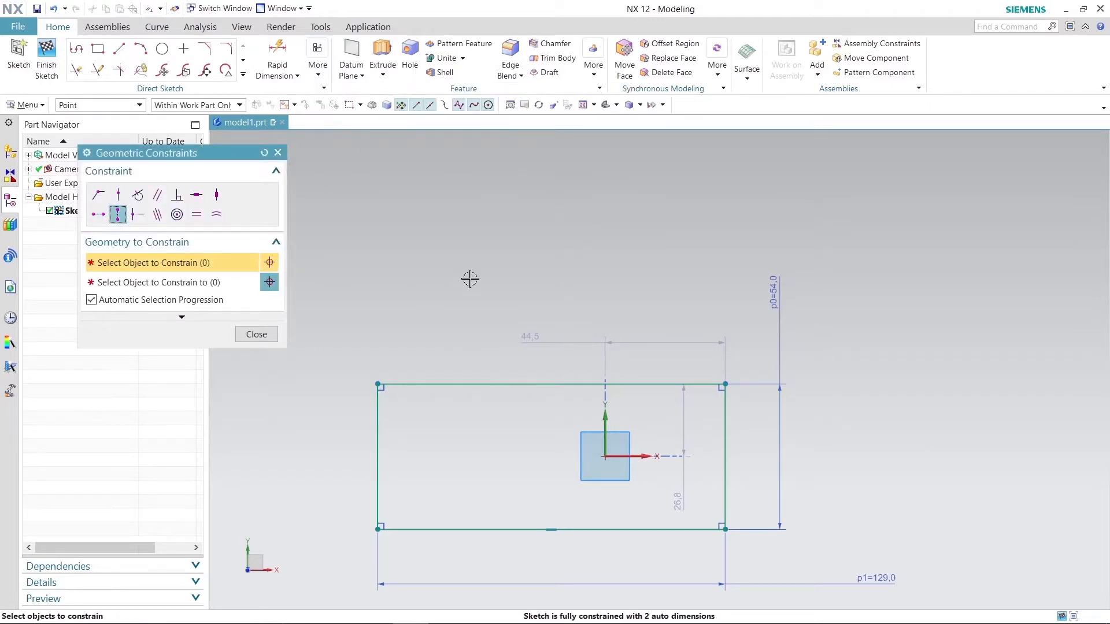
{"action": "left_click", "coordinate": [550, 384]}
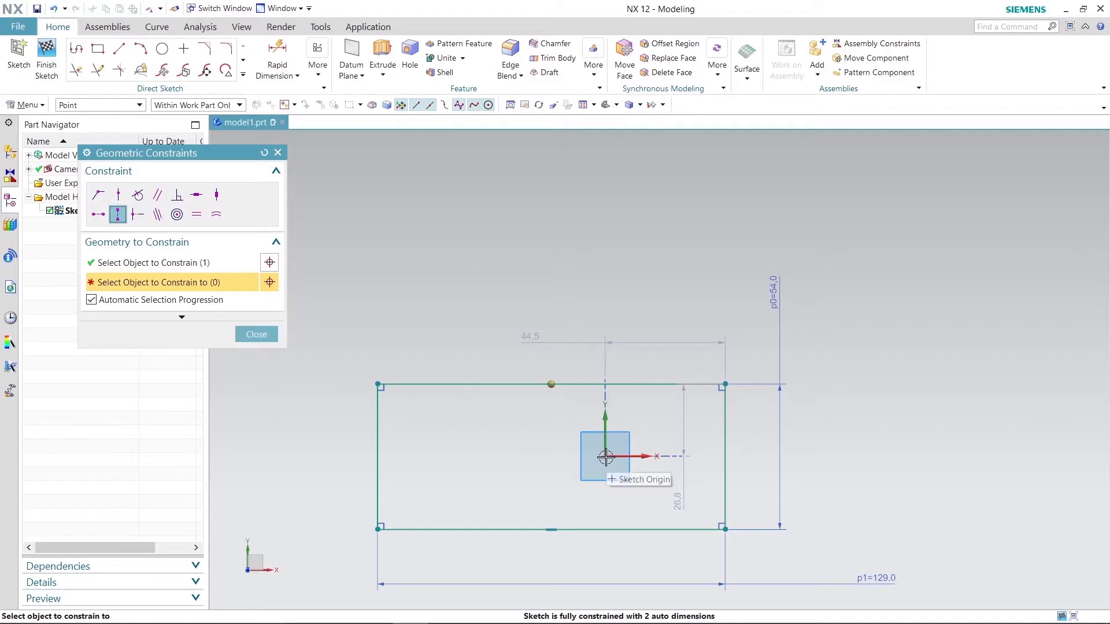
{"action": "left_click", "coordinate": [606, 456]}
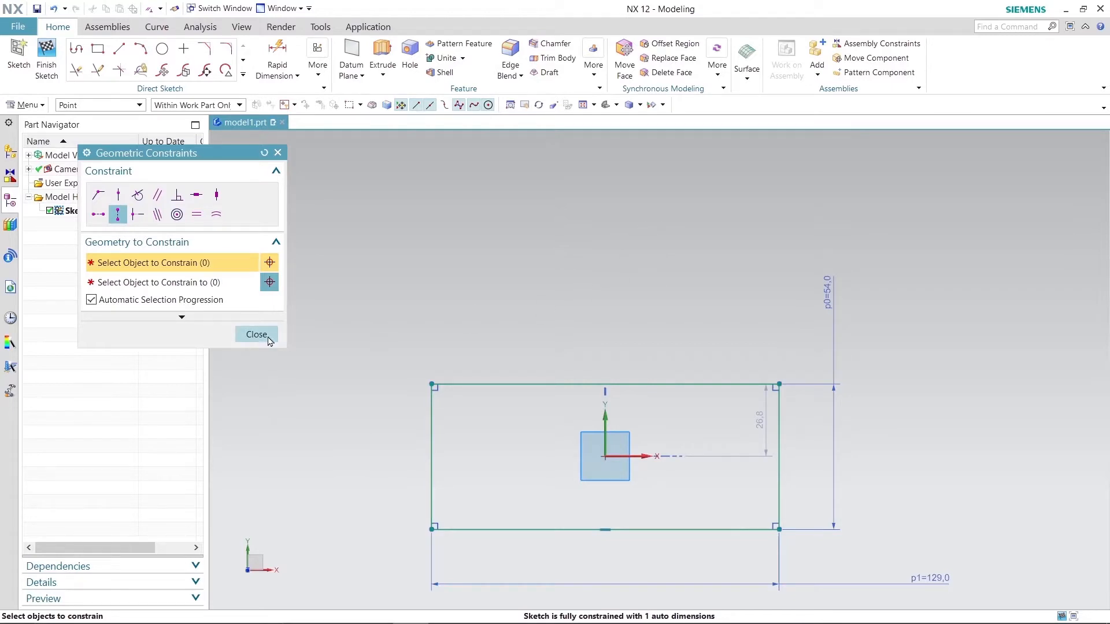
Step: Align the midpoint of the rectangle's right edge horizontally with the sketch origin and finish the sketch
{"action": "left_click", "coordinate": [98, 214]}
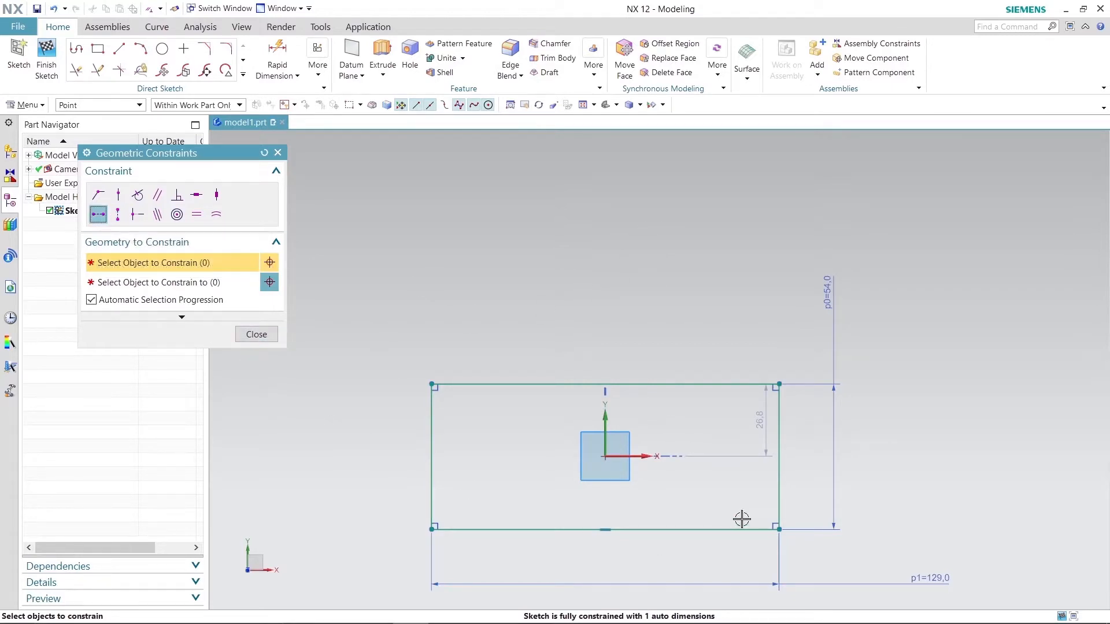
{"action": "left_click", "coordinate": [779, 457]}
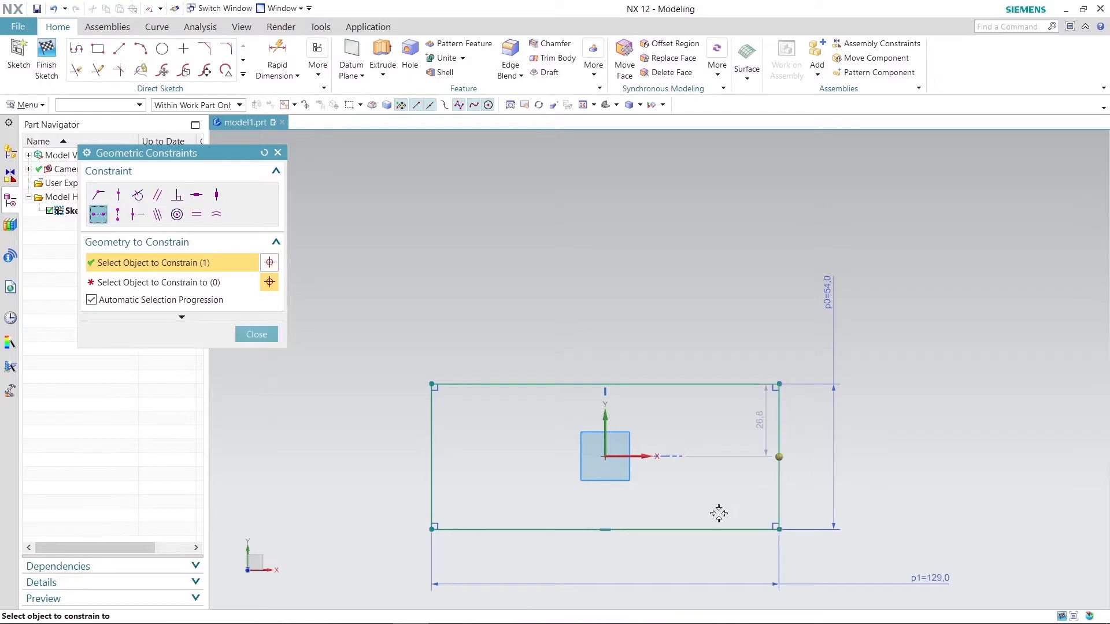
{"action": "left_click", "coordinate": [606, 456]}
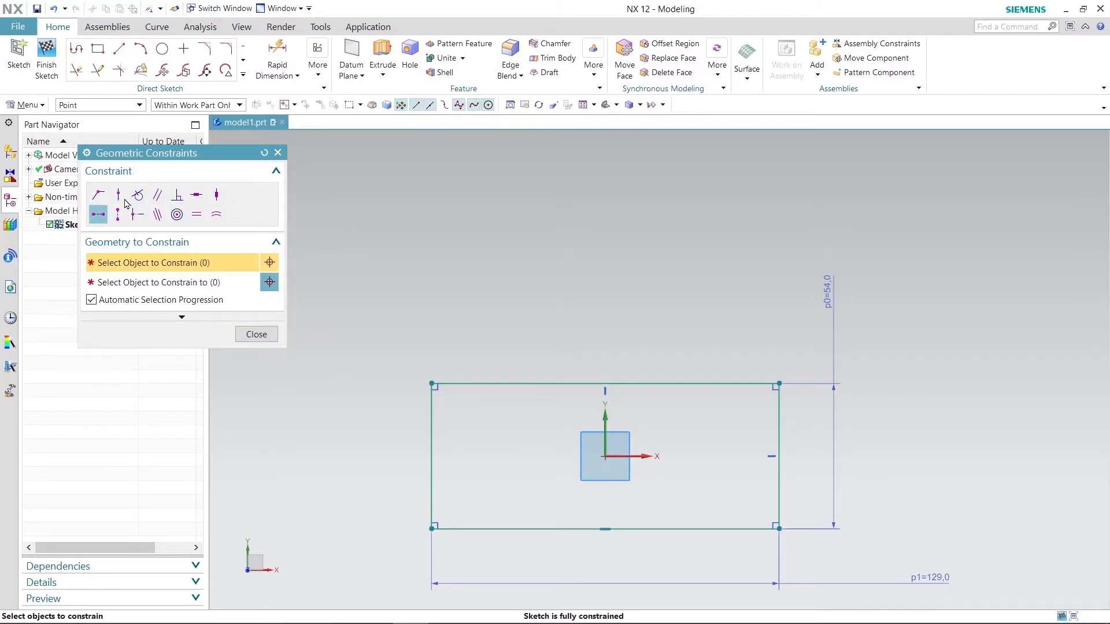
{"action": "left_click", "coordinate": [256, 334]}
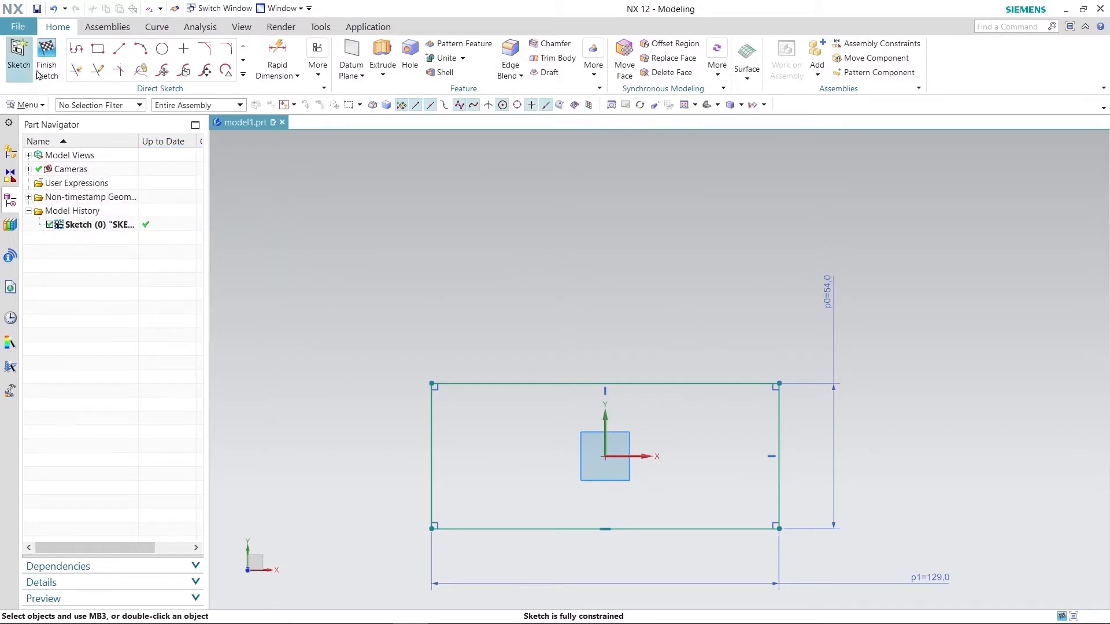
{"action": "left_click", "coordinate": [47, 55]}
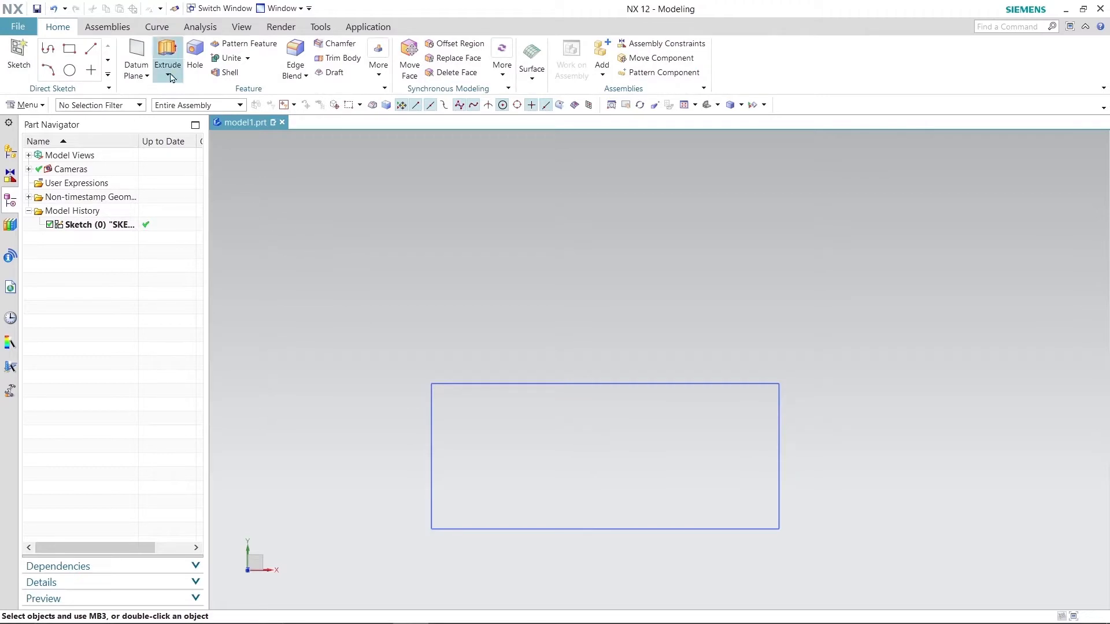
Step: Extrude the centered rectangle 20 mm upward into a solid block
{"action": "left_click", "coordinate": [158, 52]}
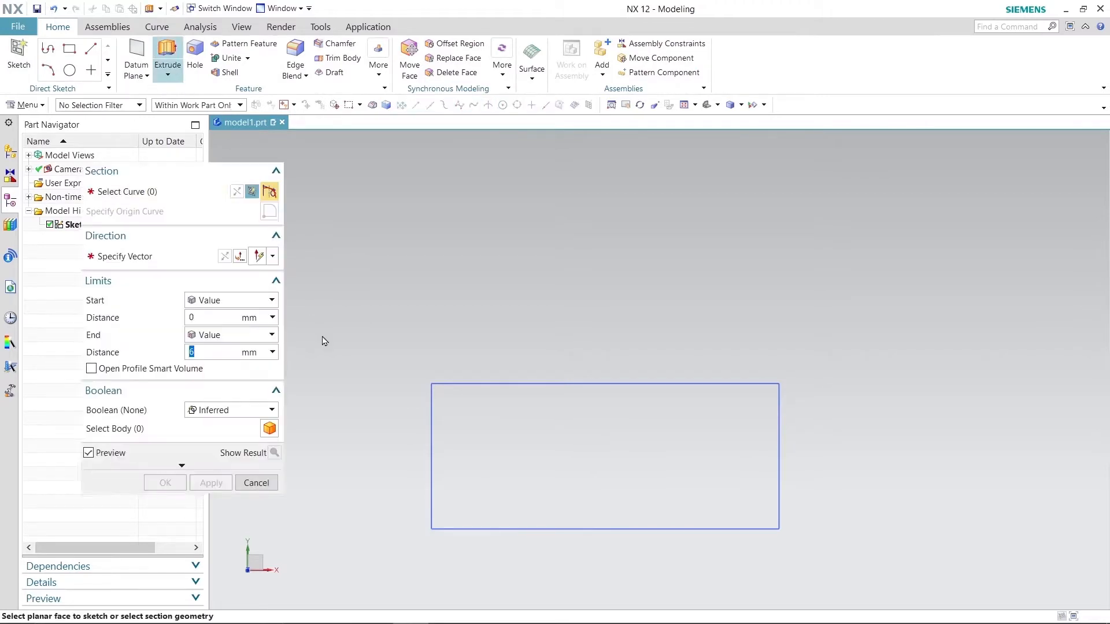
{"action": "left_click", "coordinate": [432, 391]}
{"action": "middle_click_drag", "start_coordinate": [426, 339], "coordinate": [445, 262]}
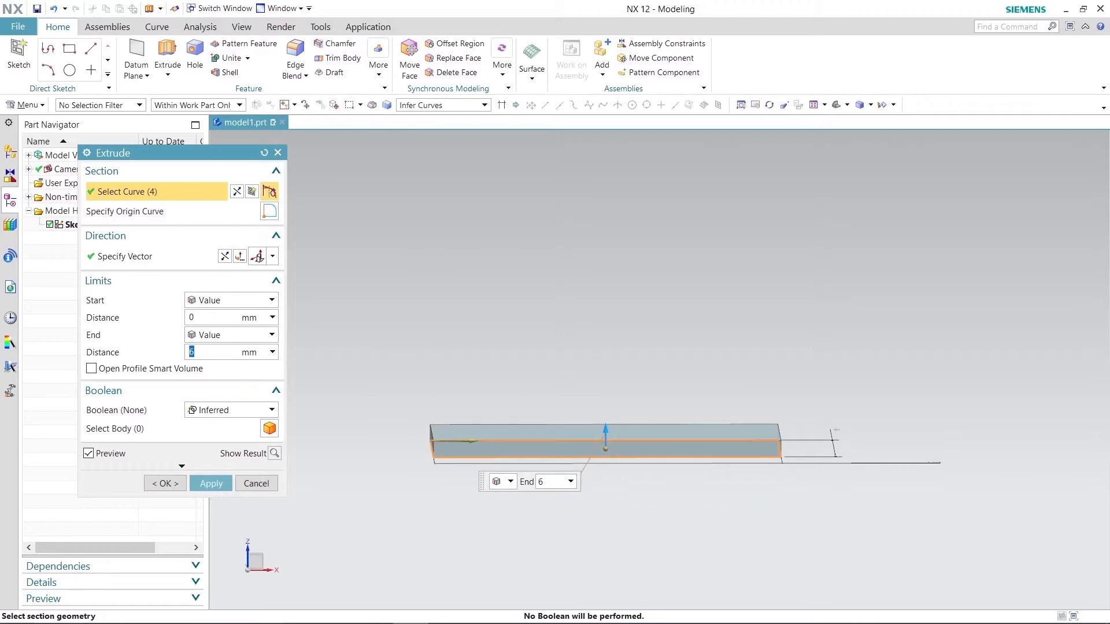
{"action": "key", "text": "Return"}
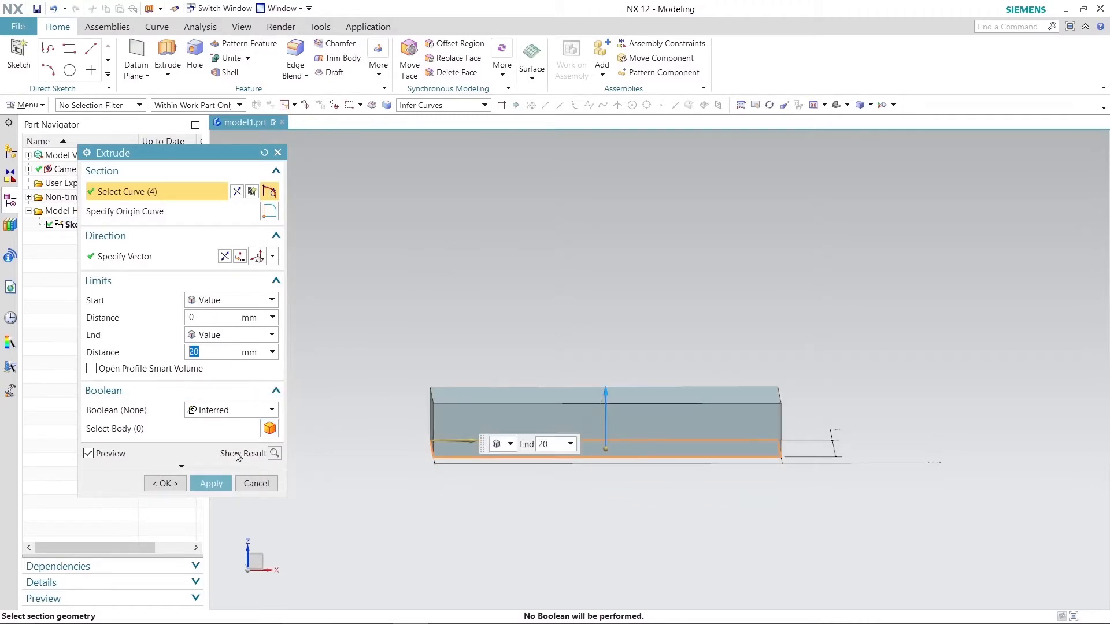
{"action": "left_click", "coordinate": [272, 454]}
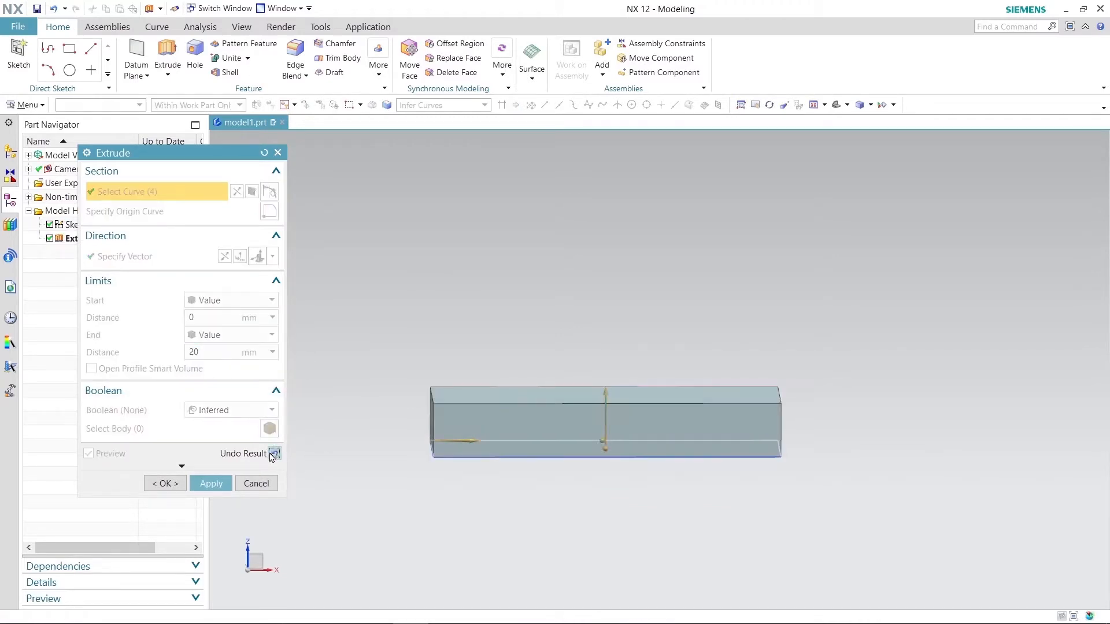
{"action": "left_click", "coordinate": [211, 485]}
{"action": "left_click", "coordinate": [256, 483]}
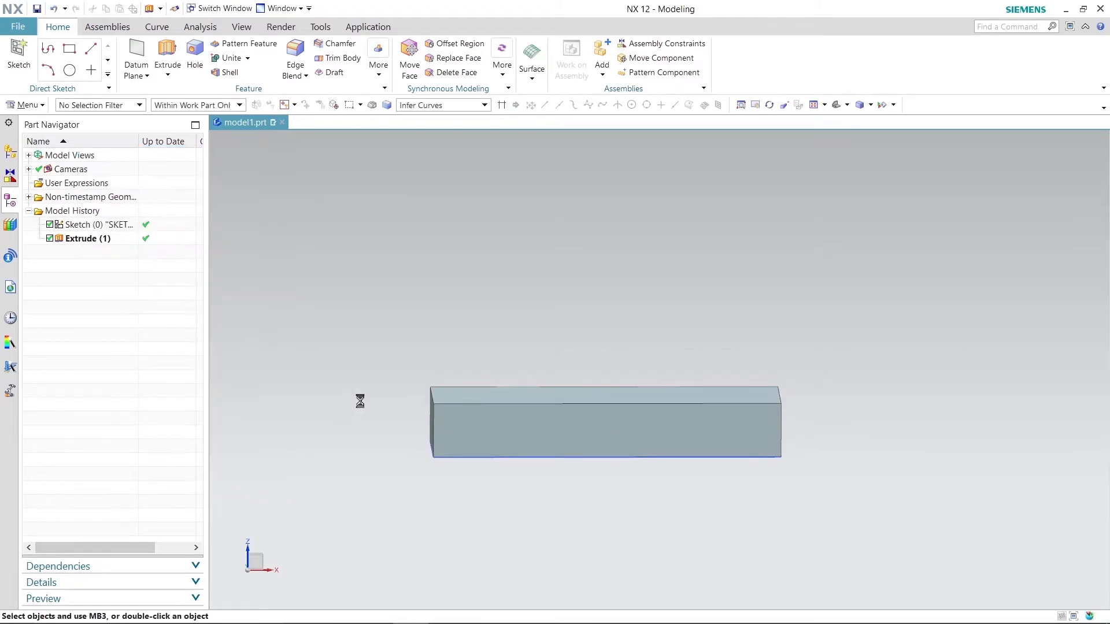
Step: Create a new sketch on the block's long front side face
{"action": "left_click", "coordinate": [18, 53]}
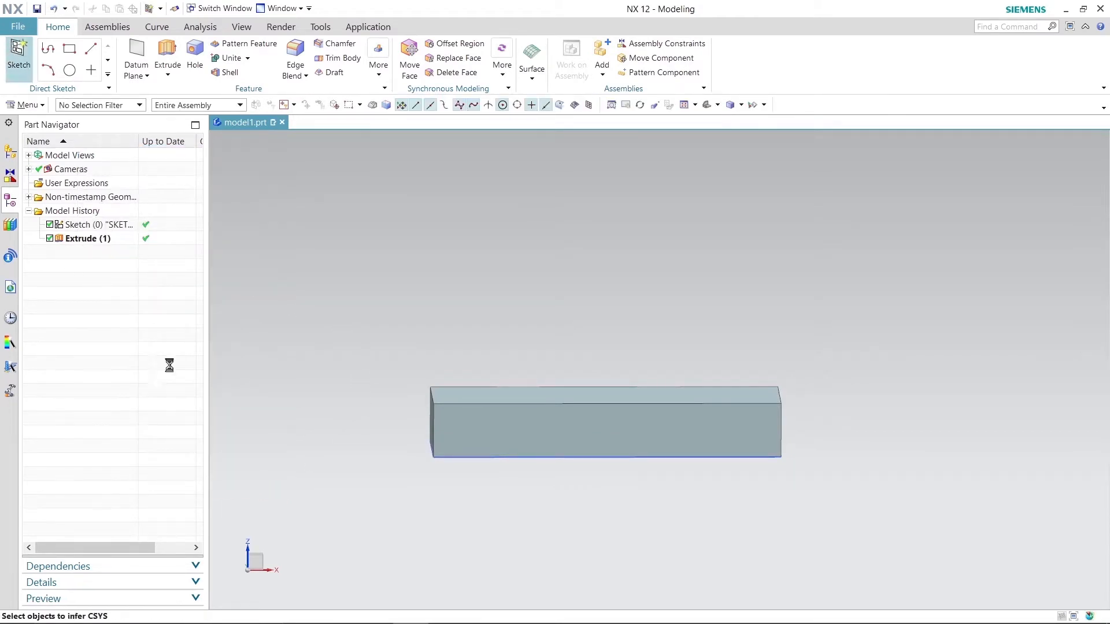
{"action": "left_click", "coordinate": [497, 417]}
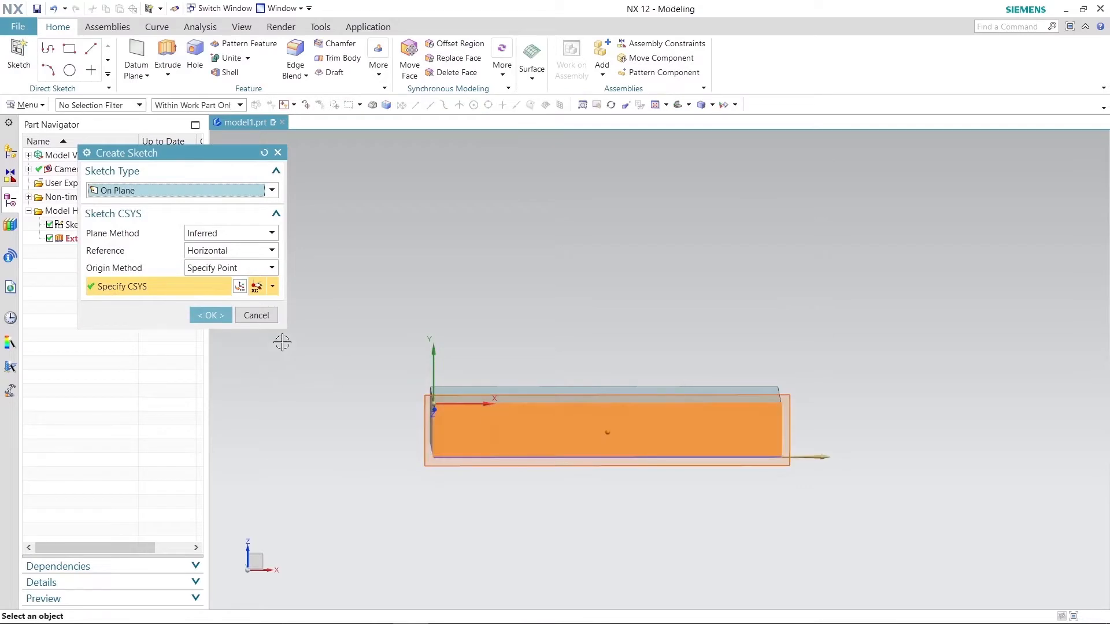
{"action": "left_click", "coordinate": [205, 315]}
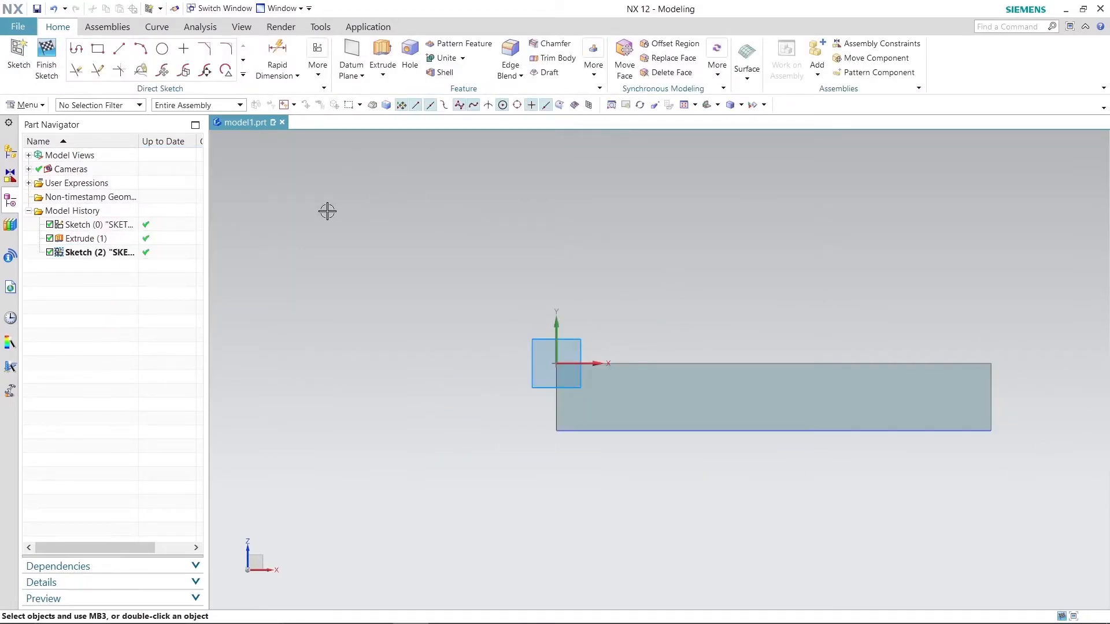
Step: Draw a two-point rectangle about 50 mm wide and 10 mm high, starting on the front face's bottom edge
{"action": "left_click", "coordinate": [98, 48]}
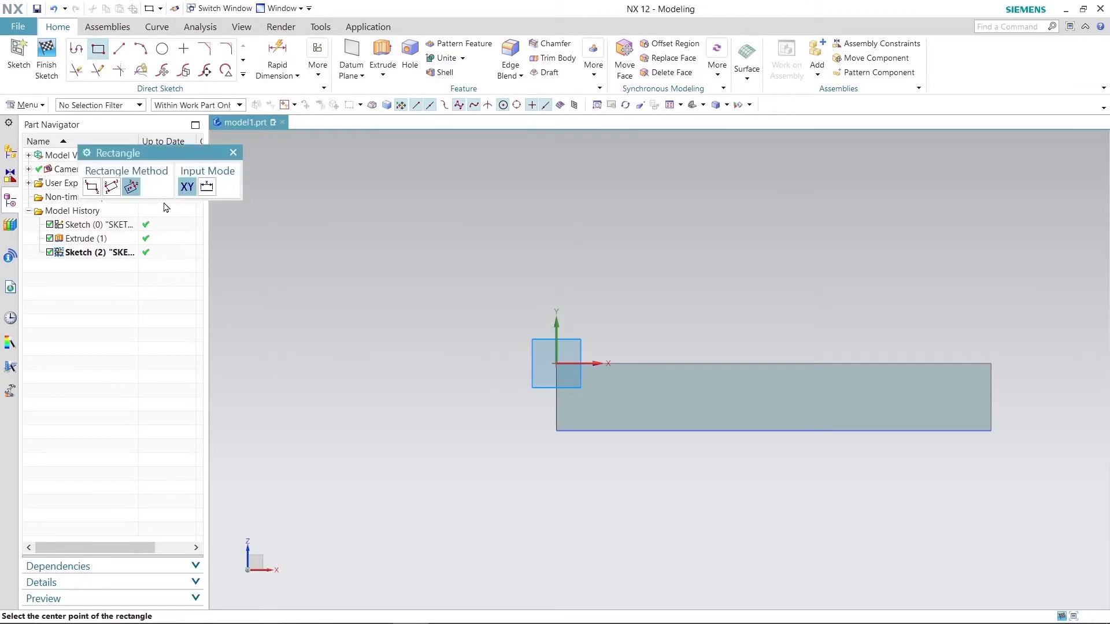
{"action": "left_click", "coordinate": [92, 187]}
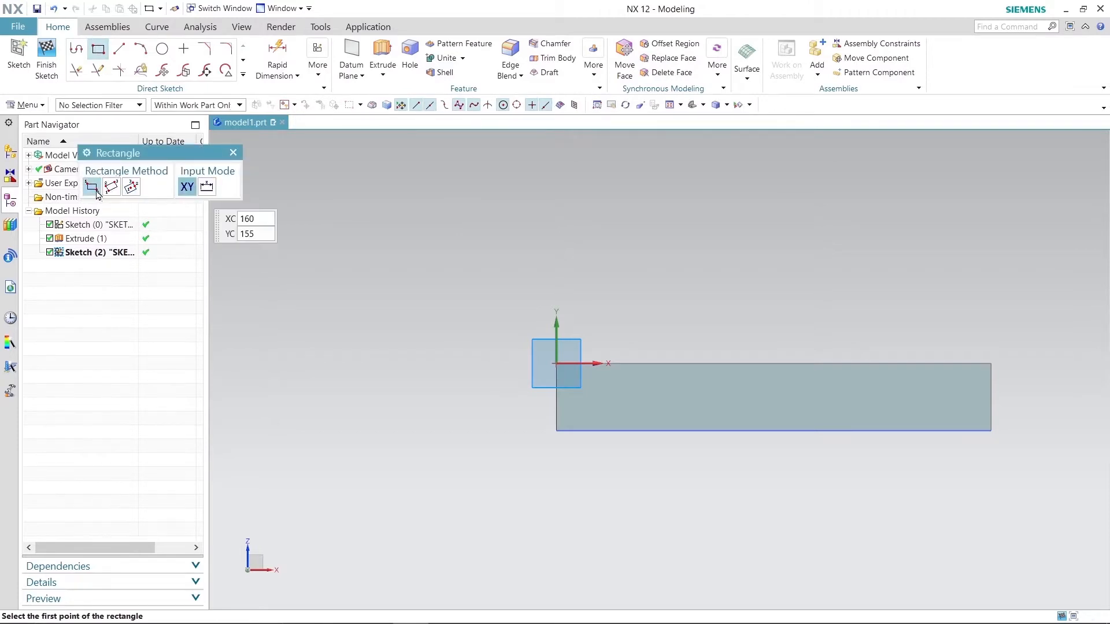
{"action": "left_click", "coordinate": [687, 431]}
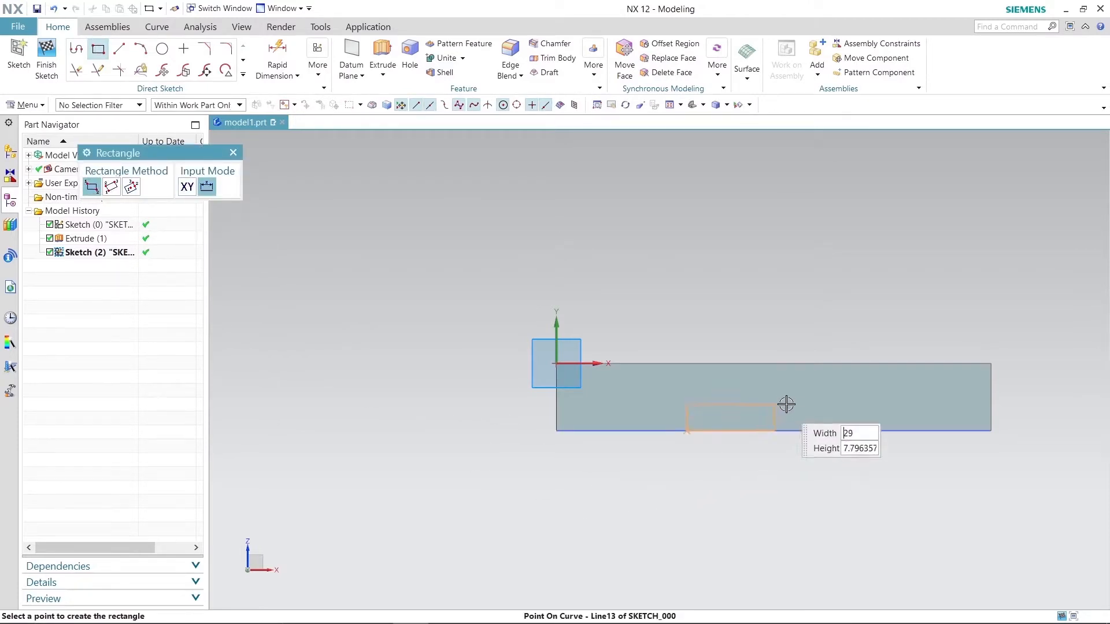
{"action": "left_click", "coordinate": [854, 397]}
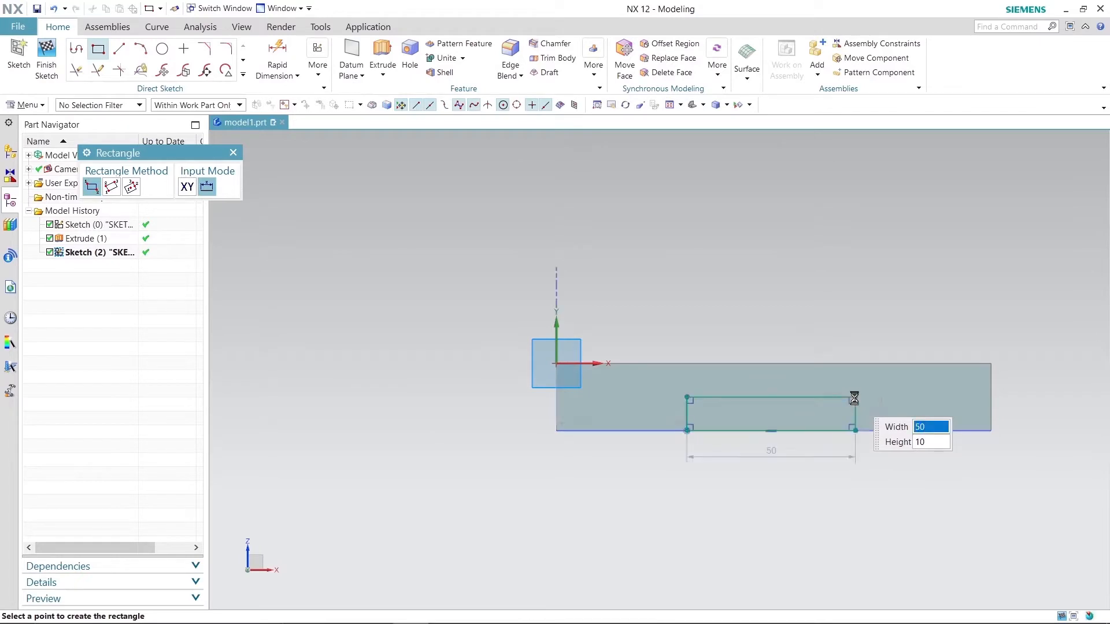
{"action": "right_click", "coordinate": [757, 301]}
{"action": "left_click", "coordinate": [781, 328]}
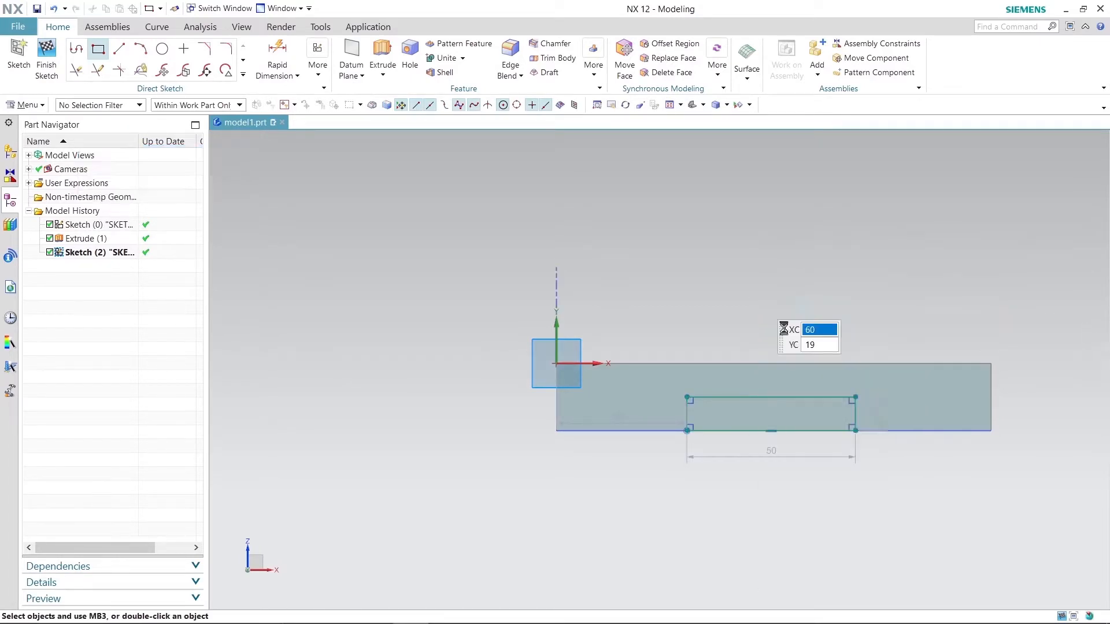
Step: Set the small rectangle's width dimension to 56 mm
{"action": "double_click", "coordinate": [771, 448]}
{"action": "type", "text": "56"}
{"action": "key", "text": "Return"}
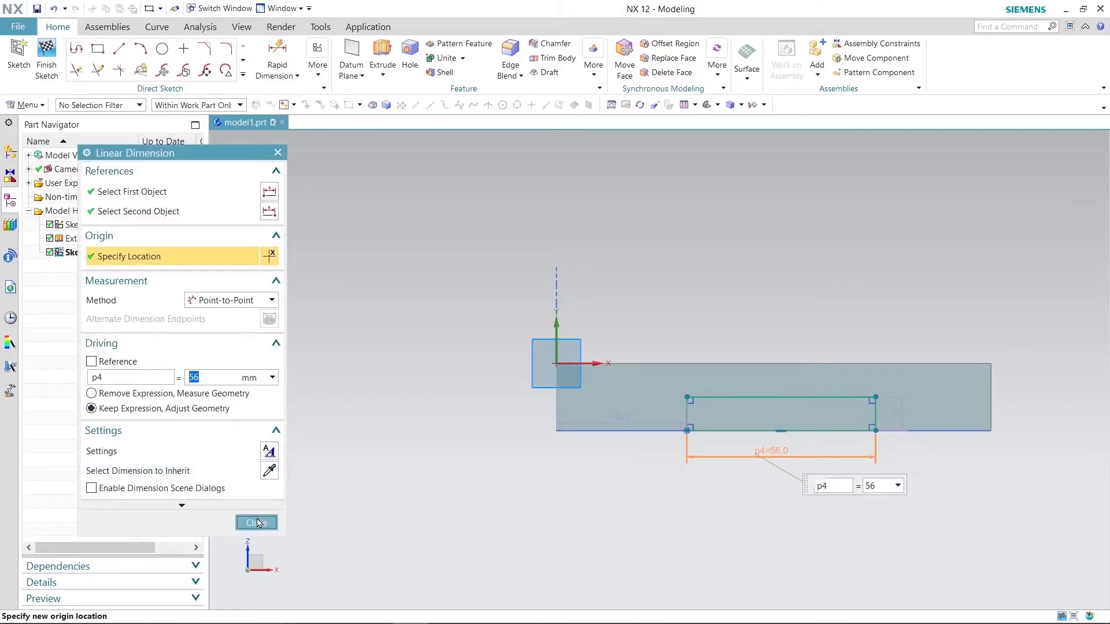
{"action": "left_click", "coordinate": [256, 522]}
Step: Dimension the horizontal distance from the sketch's vertical axis to the small rectangle's near side as 27 mm
{"action": "left_click", "coordinate": [277, 55]}
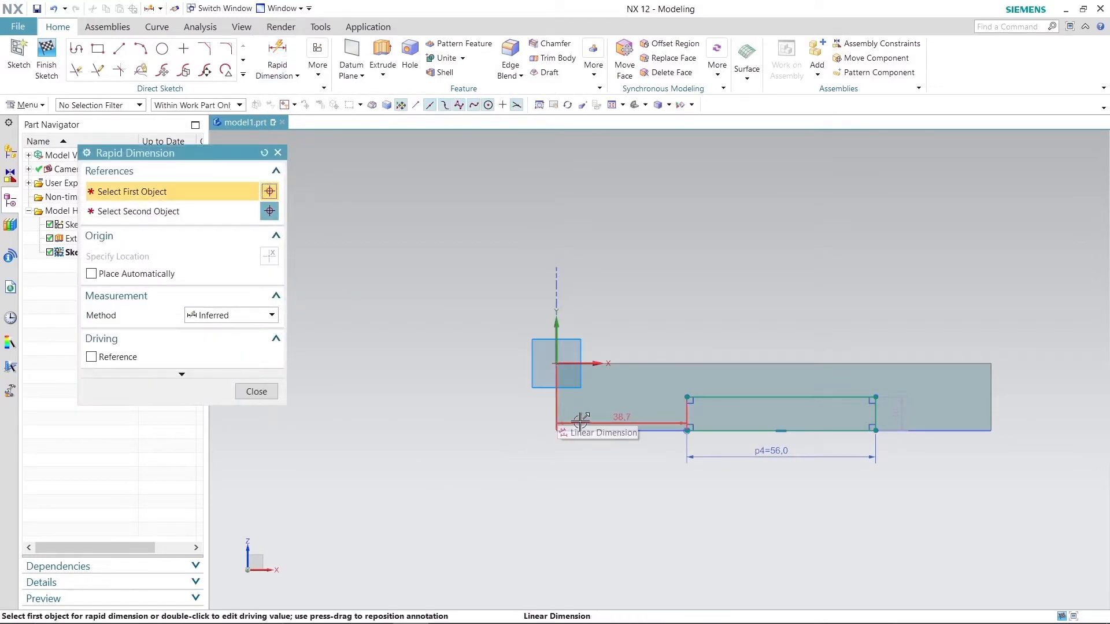
{"action": "left_click", "coordinate": [614, 421]}
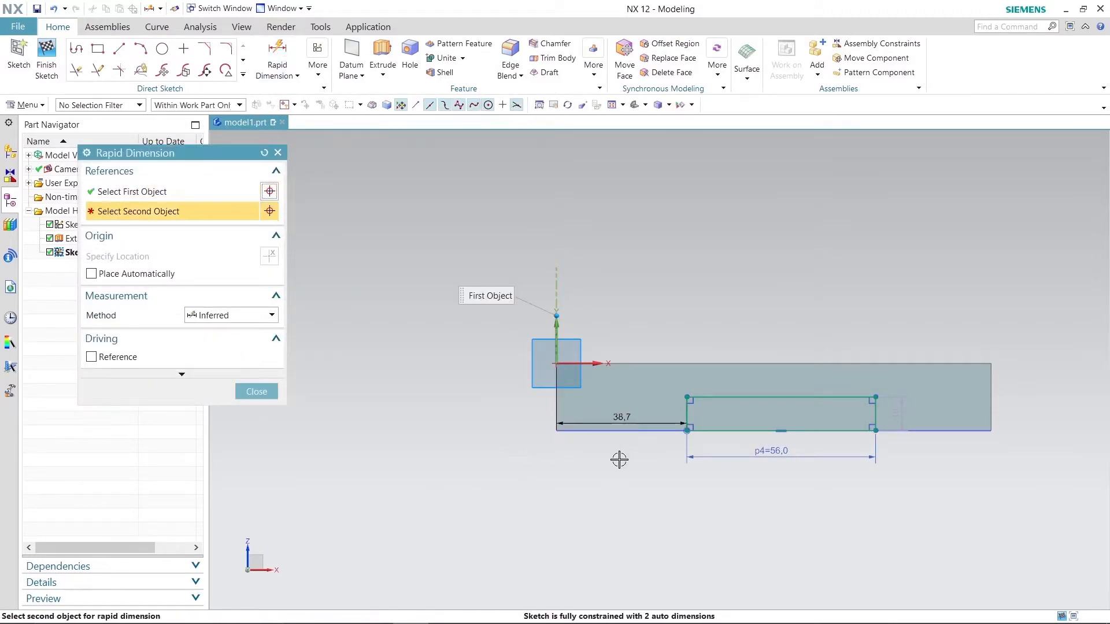
{"action": "left_click", "coordinate": [625, 417]}
{"action": "left_click", "coordinate": [625, 417]}
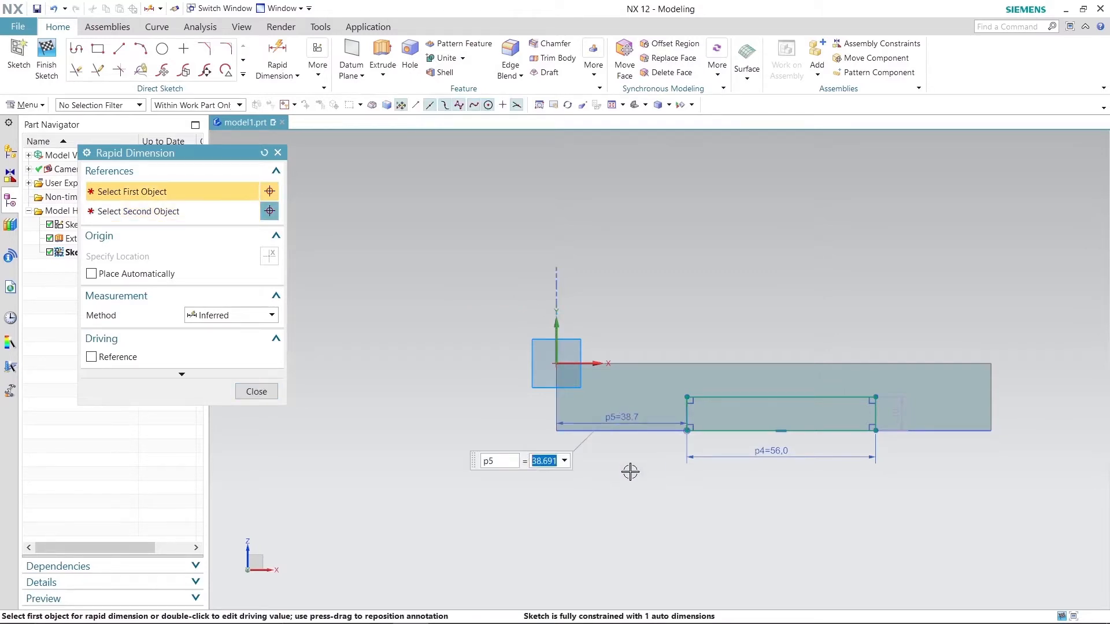
{"action": "type", "text": "27"}
{"action": "key", "text": "Return"}
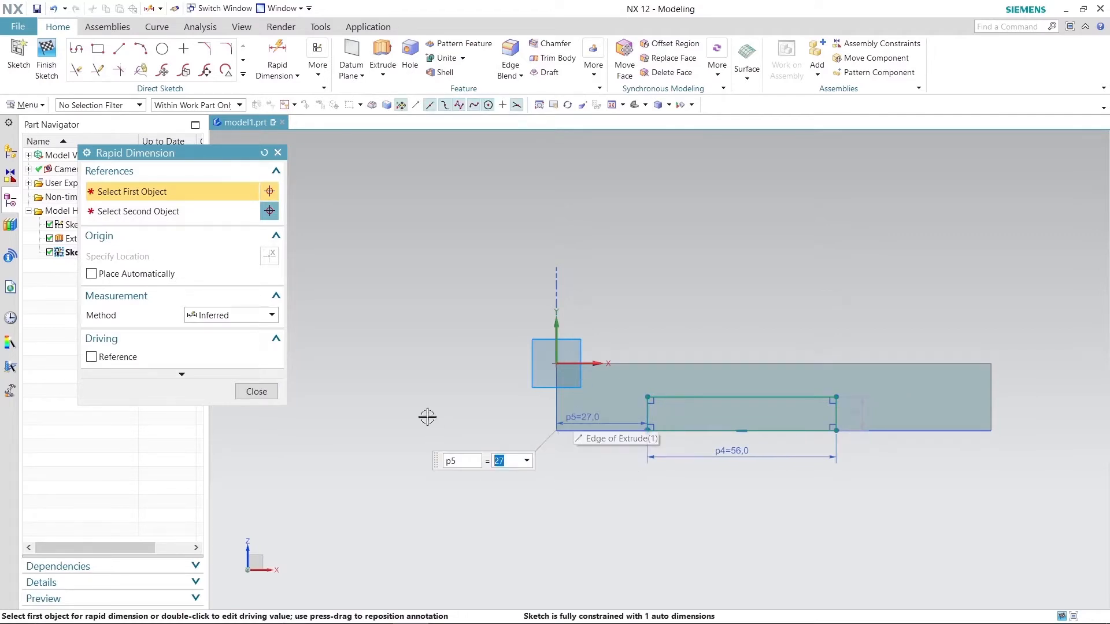
{"action": "left_click", "coordinate": [255, 391]}
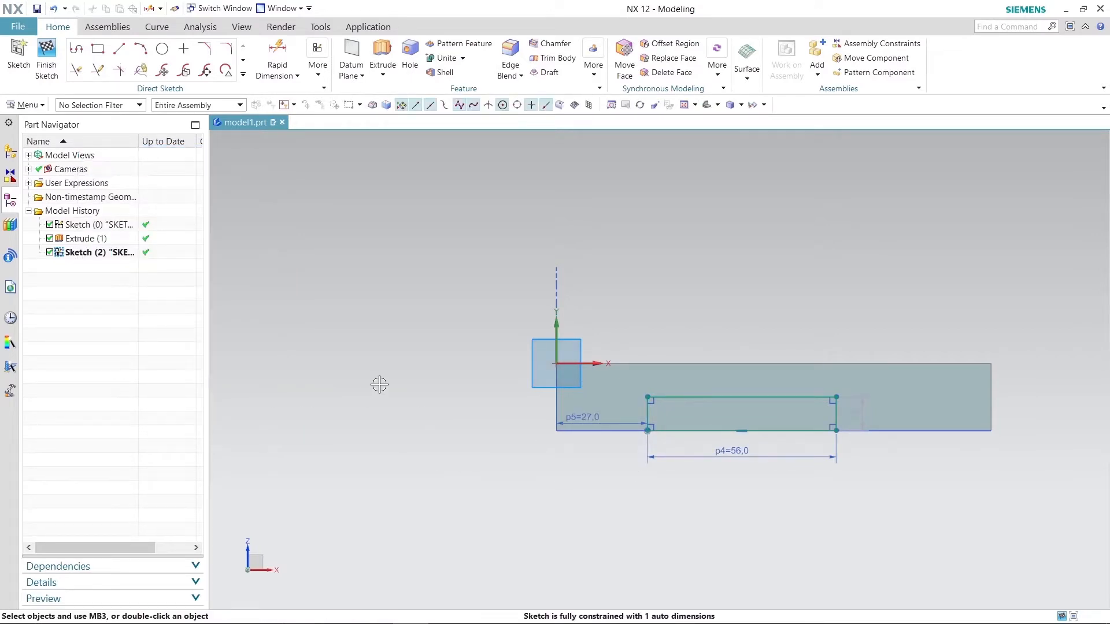
Step: Set the small rectangle's height to 8 mm and finish the sketch
{"action": "double_click", "coordinate": [860, 409]}
{"action": "key", "text": "Return"}
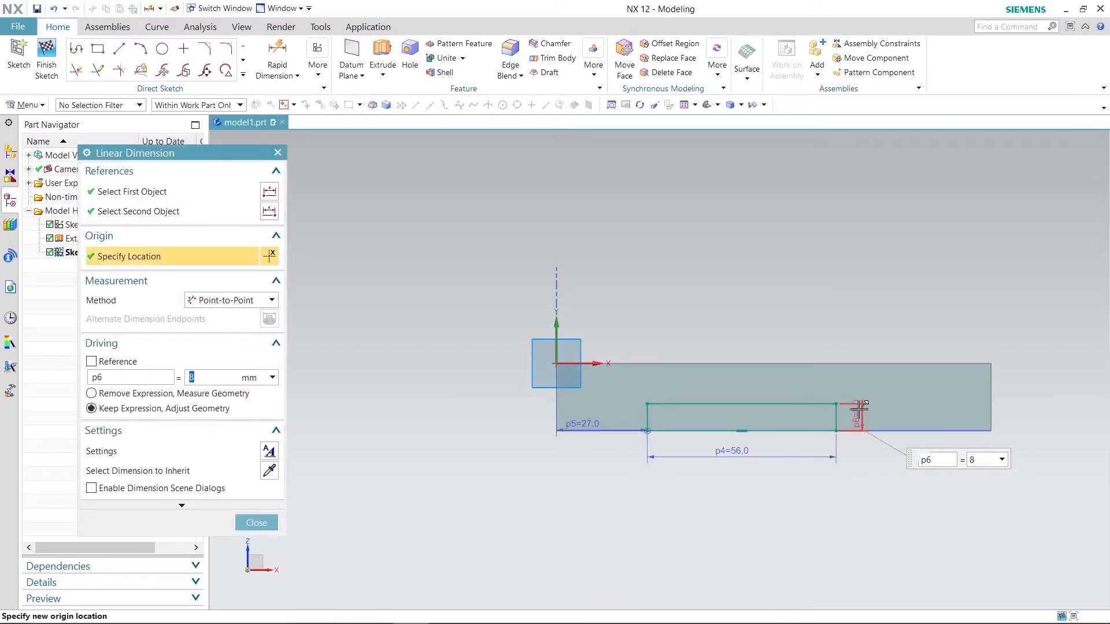
{"action": "left_click", "coordinate": [256, 522]}
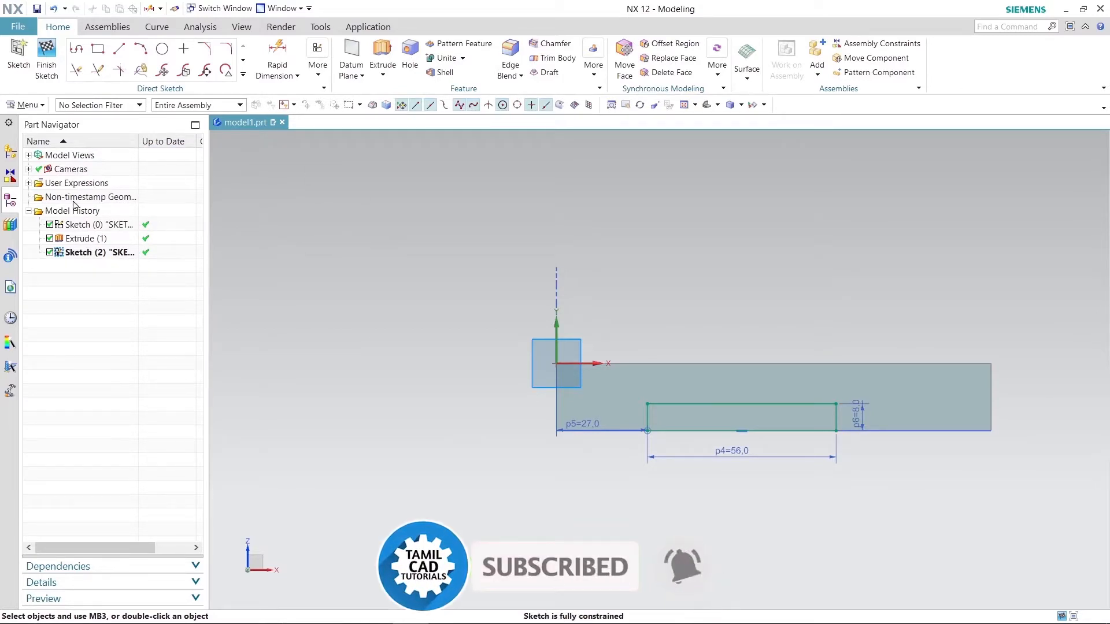
{"action": "left_click", "coordinate": [46, 65]}
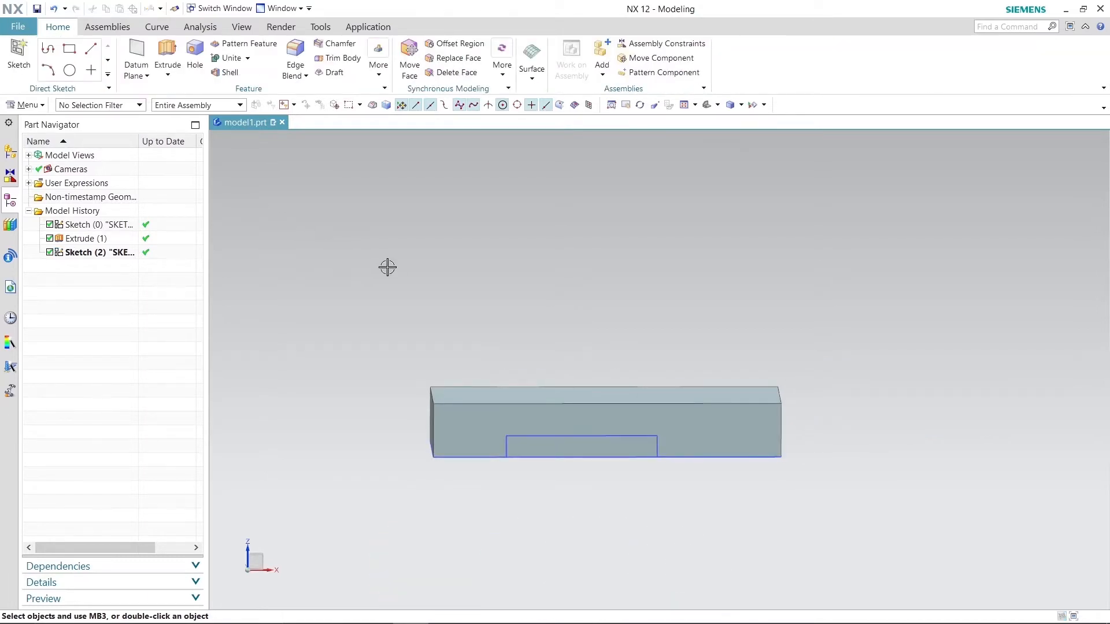
Step: Extrude the small rectangle 106 mm through the block in the reversed direction, uniting it with the block
{"action": "middle_click_drag", "start_coordinate": [384, 265], "coordinate": [367, 264]}
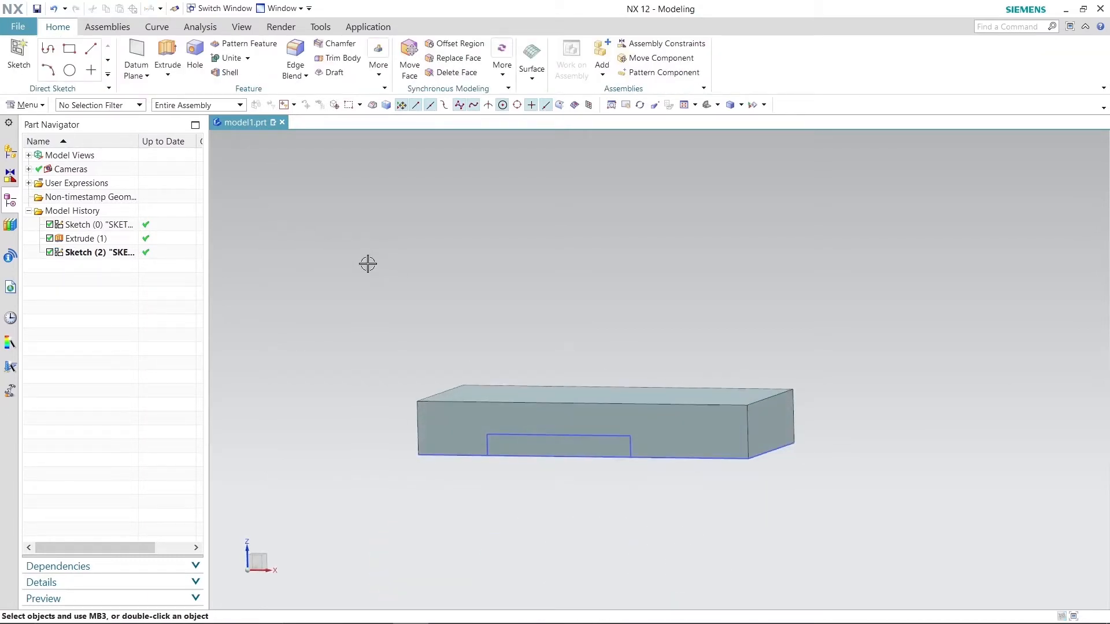
{"action": "left_click", "coordinate": [167, 55]}
{"action": "middle_click_drag", "start_coordinate": [411, 224], "coordinate": [394, 276]}
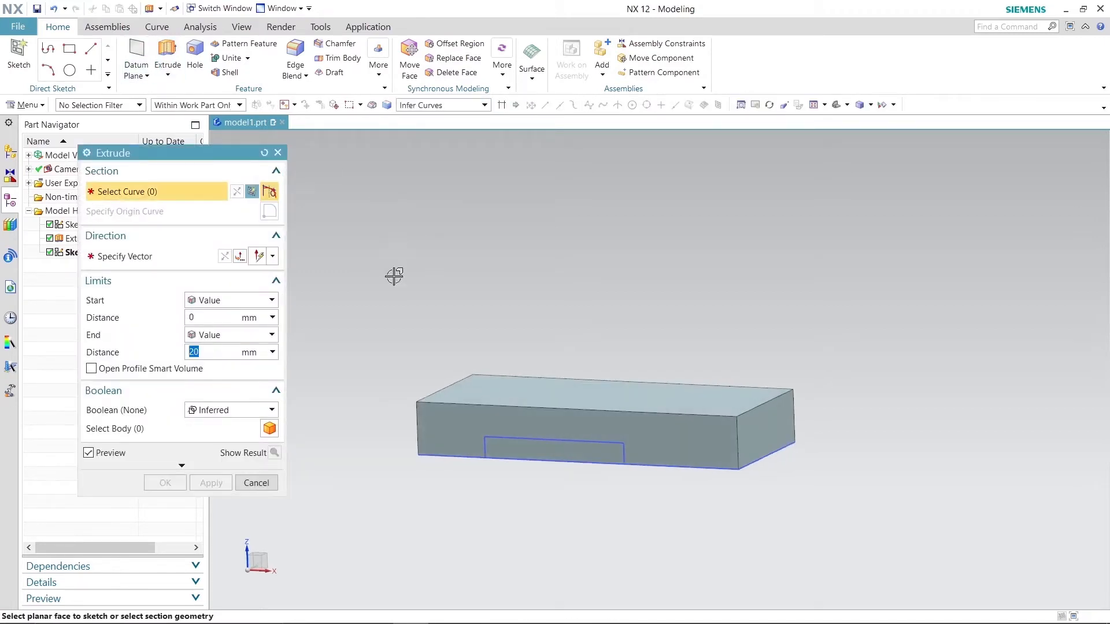
{"action": "left_click", "coordinate": [485, 449]}
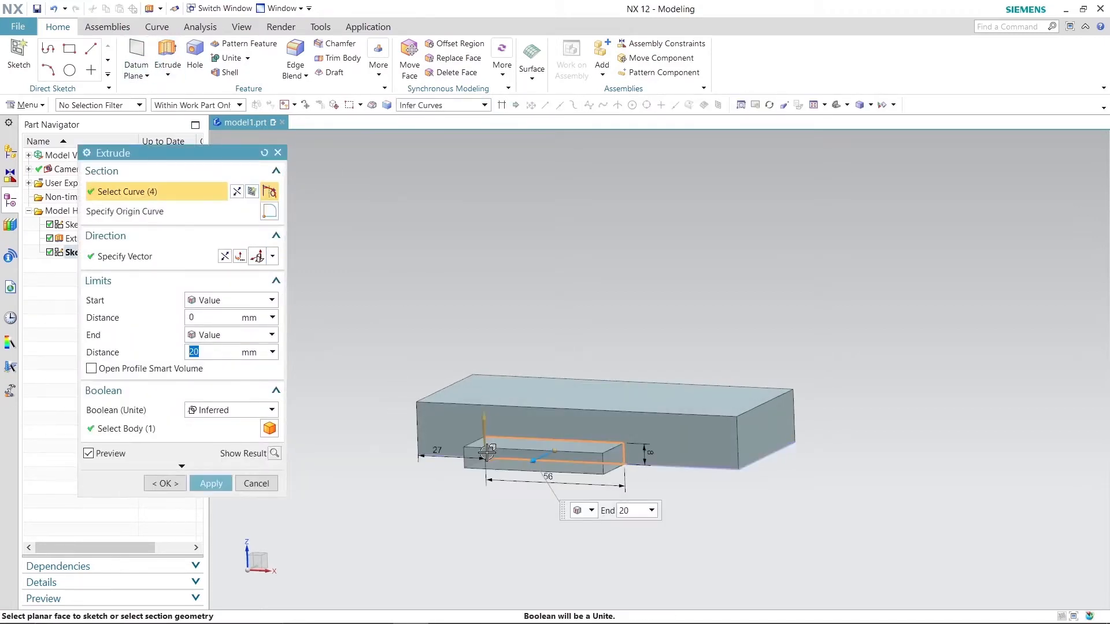
{"action": "left_click", "coordinate": [225, 256]}
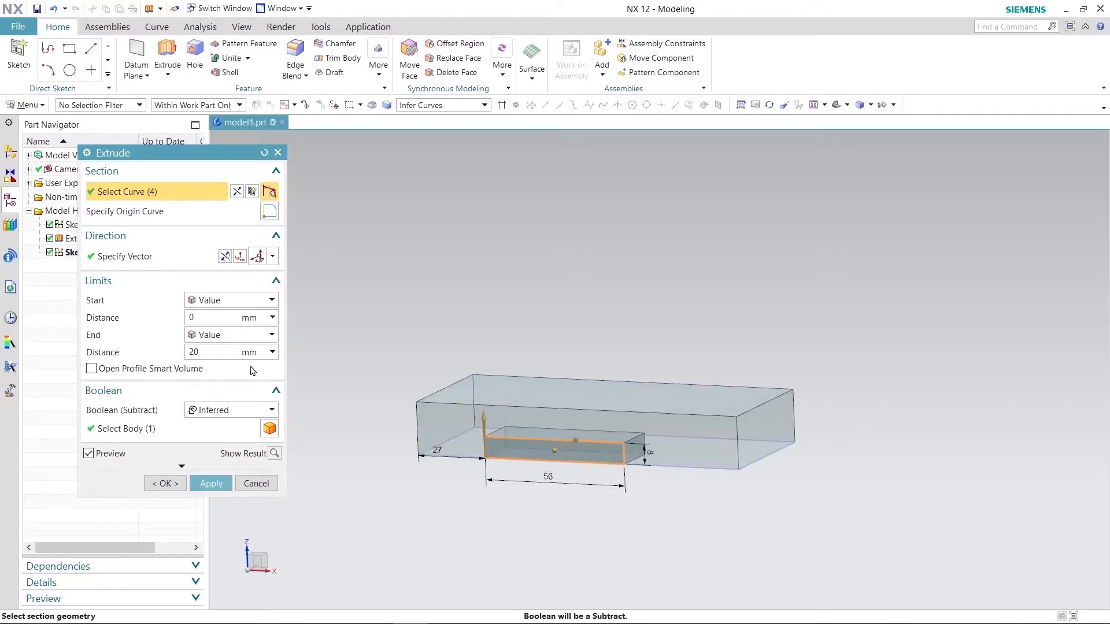
{"action": "middle_click_drag", "start_coordinate": [478, 297], "coordinate": [364, 314]}
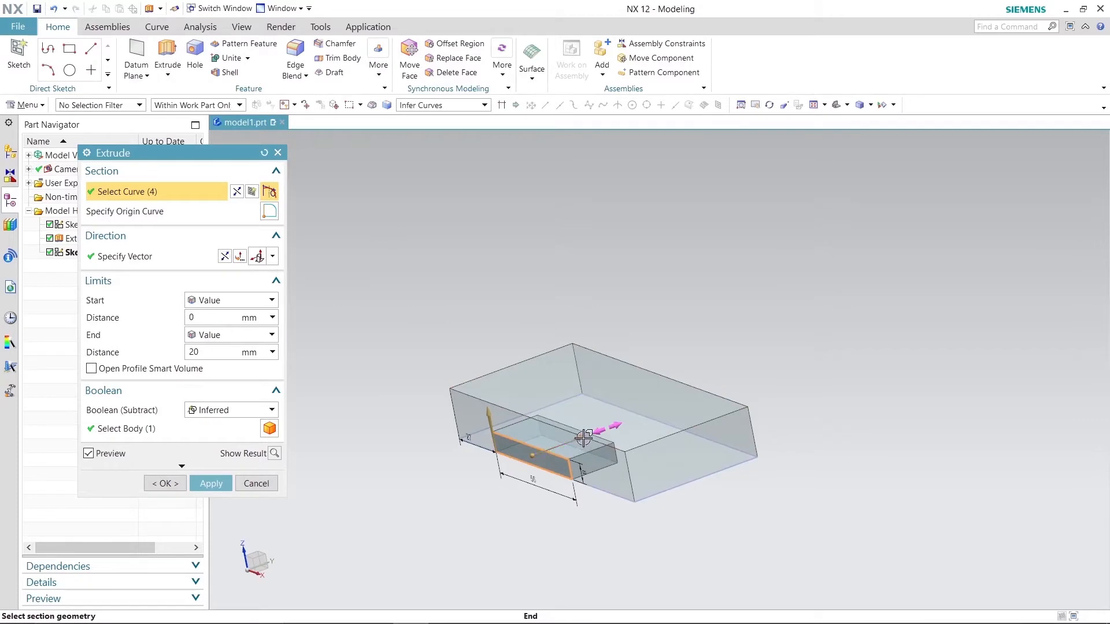
{"action": "left_click_drag", "start_coordinate": [584, 438], "coordinate": [771, 344]}
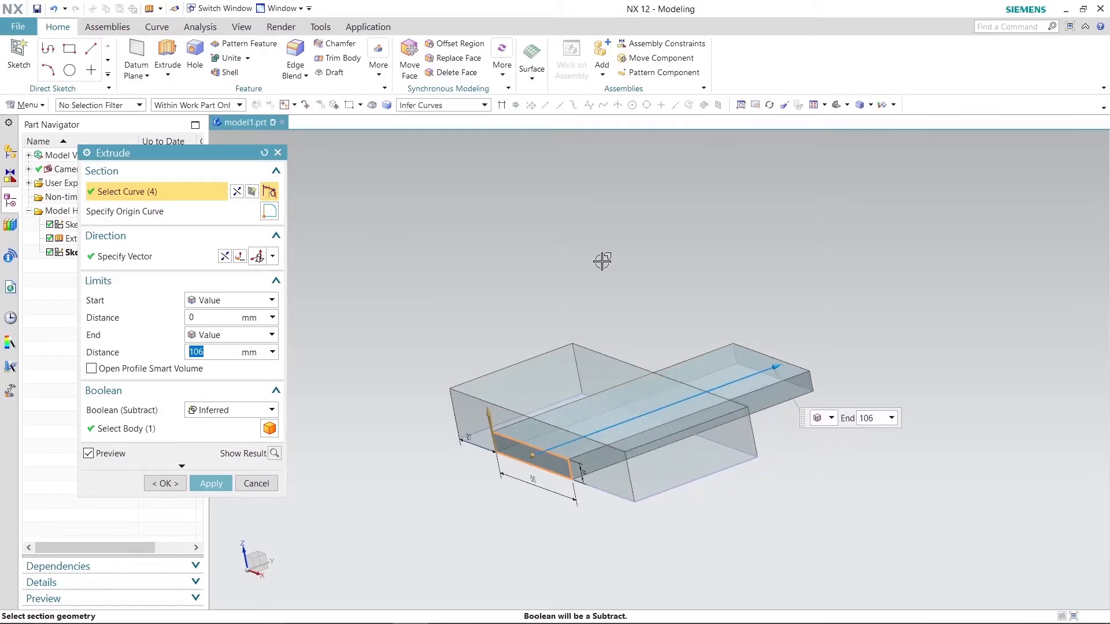
{"action": "middle_click_drag", "start_coordinate": [590, 260], "coordinate": [483, 310]}
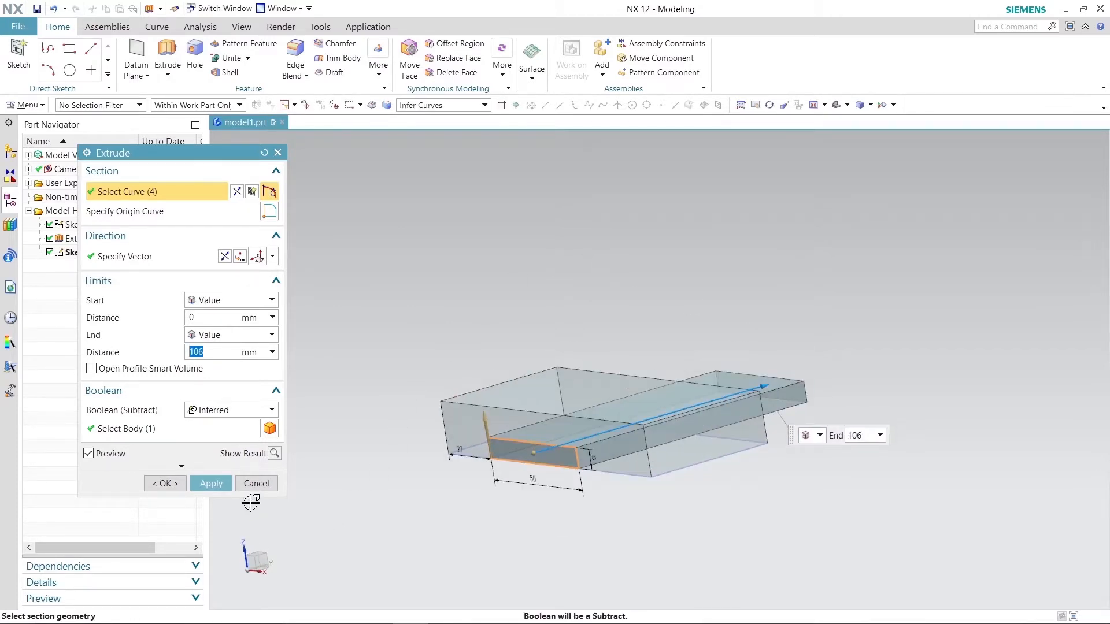
{"action": "left_click", "coordinate": [271, 410]}
{"action": "left_click", "coordinate": [237, 439]}
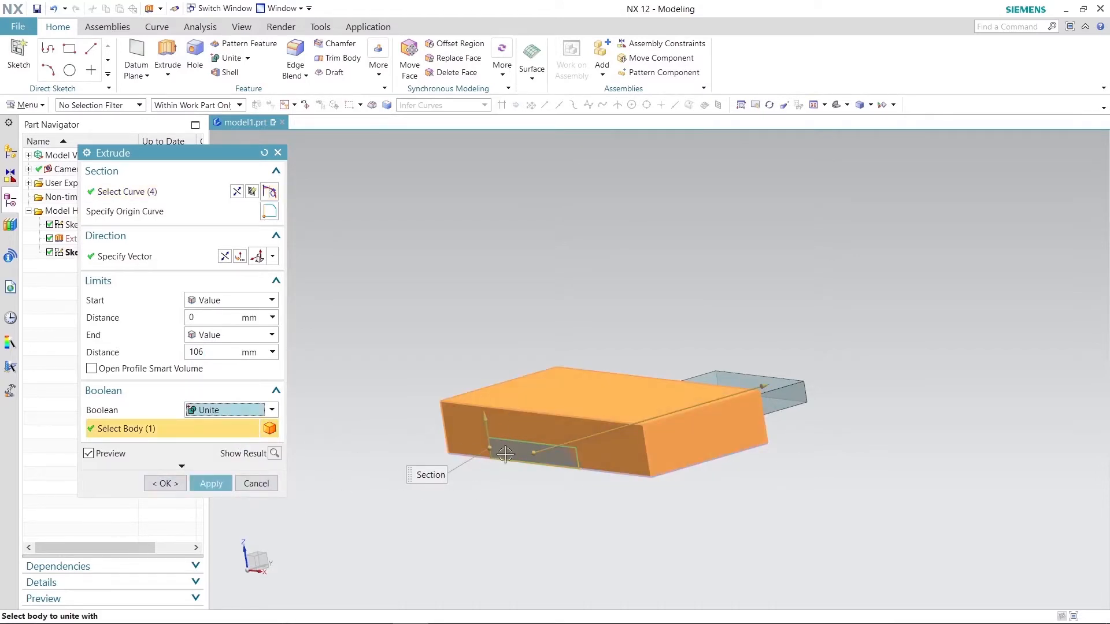
{"action": "left_click", "coordinate": [211, 483]}
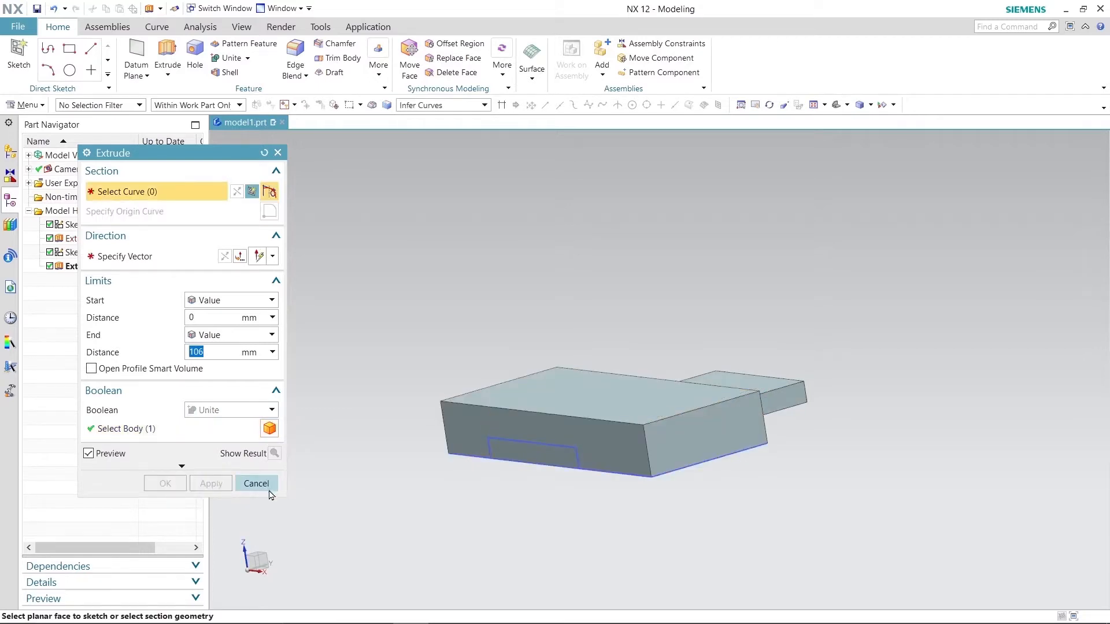
Step: Extrude the small rectangle 106 mm in the reversed direction with Boolean set to None and show the result
{"action": "mouse_move", "coordinate": [340, 477]}
{"action": "middle_mouse_down"}
{"action": "mouse_move", "coordinate": [332, 443]}
{"action": "mouse_move", "coordinate": [339, 470]}
{"action": "middle_mouse_up"}
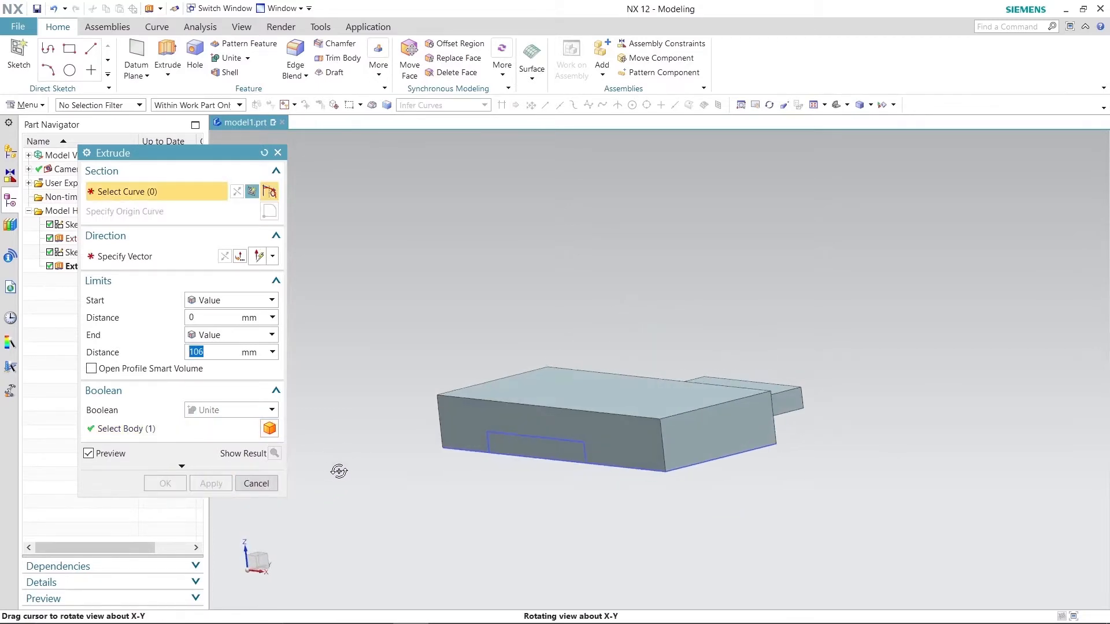
{"action": "left_click", "coordinate": [272, 410]}
{"action": "left_click", "coordinate": [220, 425]}
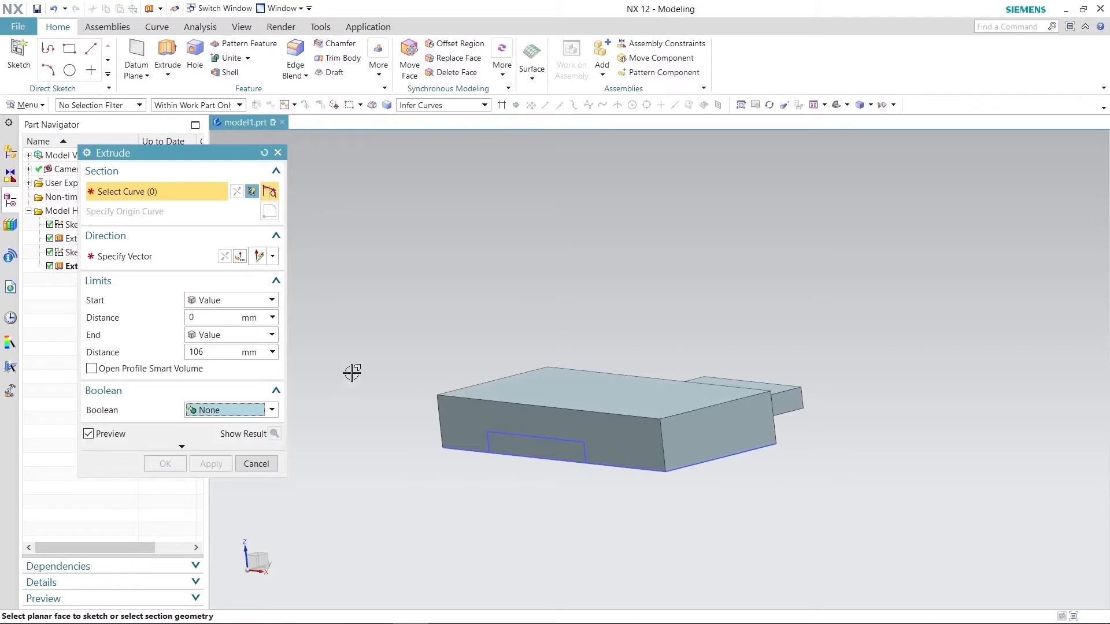
{"action": "middle_click_drag", "start_coordinate": [350, 386], "coordinate": [454, 425]}
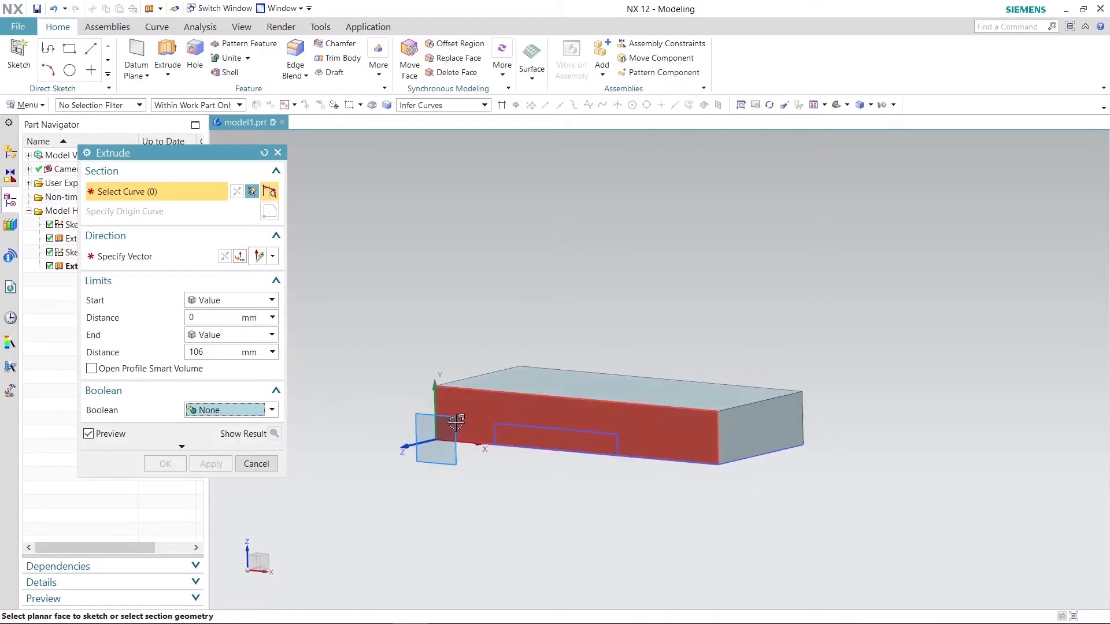
{"action": "left_click", "coordinate": [494, 428]}
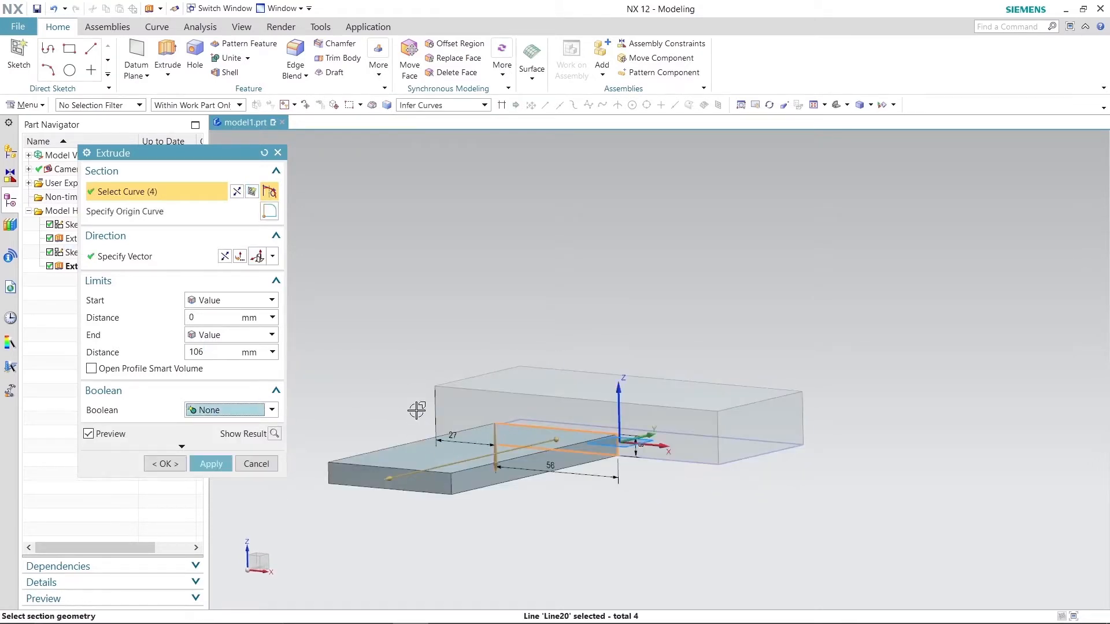
{"action": "left_click", "coordinate": [226, 258]}
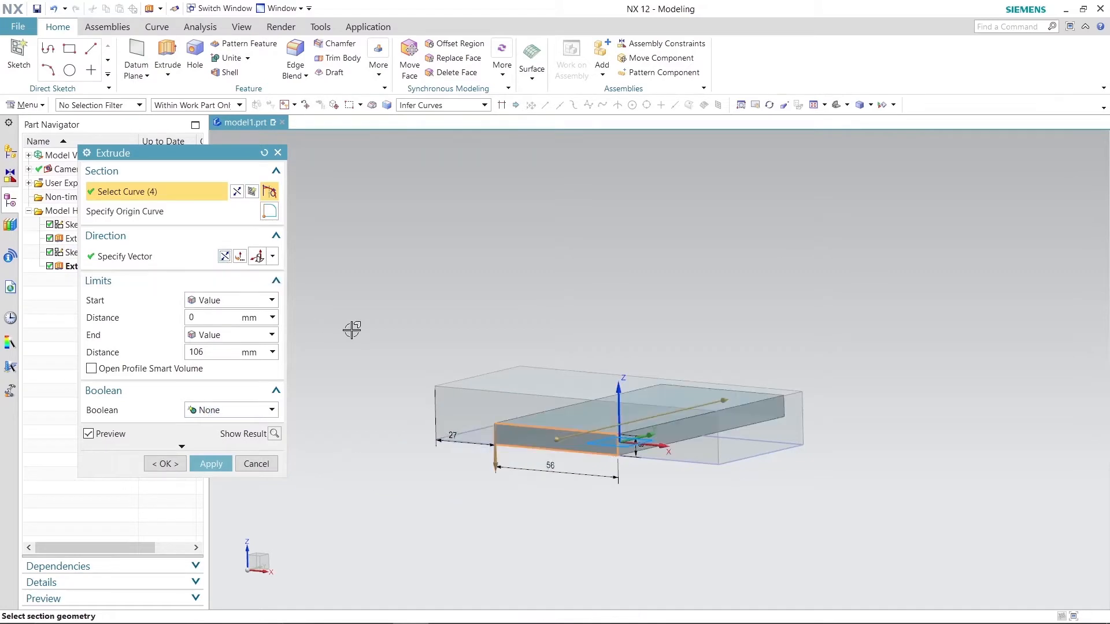
{"action": "middle_click_drag", "start_coordinate": [407, 321], "coordinate": [384, 340]}
{"action": "left_click", "coordinate": [211, 463]}
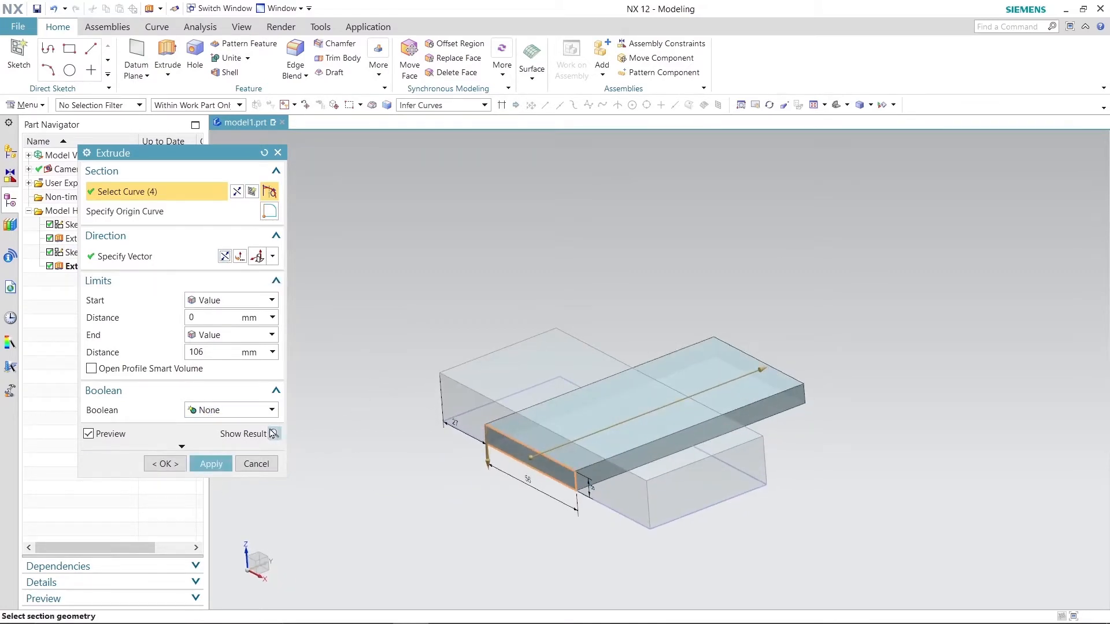
{"action": "mouse_move", "coordinate": [364, 464]}
{"action": "middle_mouse_down"}
{"action": "mouse_move", "coordinate": [367, 434]}
{"action": "mouse_move", "coordinate": [366, 447]}
{"action": "middle_mouse_up"}
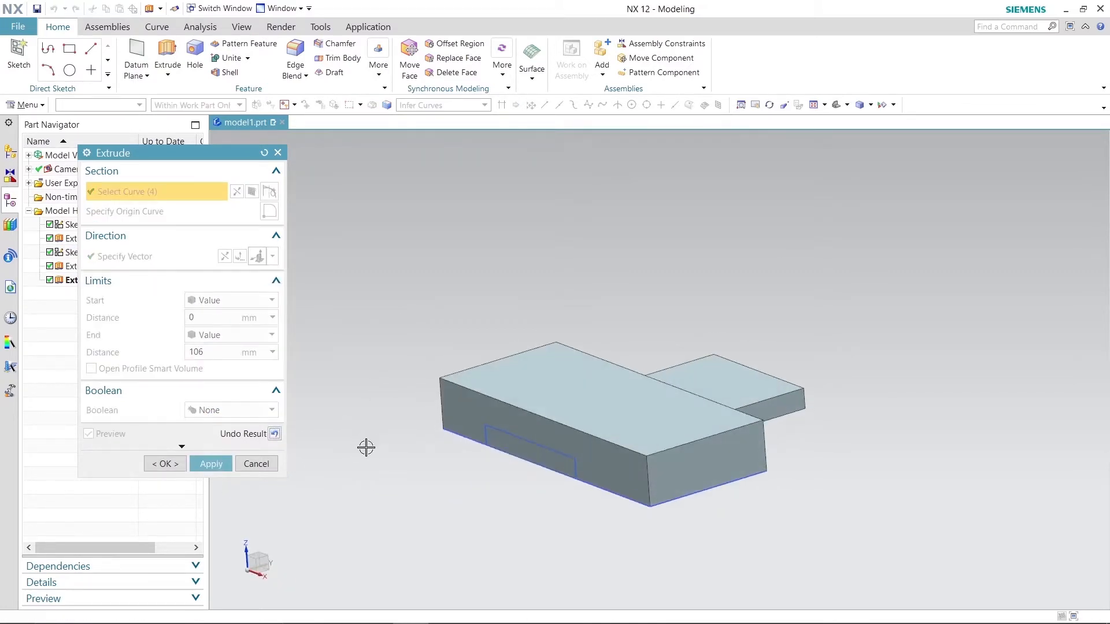
Step: Undo the shown result and subtract the 106 mm extrusion from the block with Boolean set to Subtract
{"action": "left_click", "coordinate": [275, 434]}
{"action": "left_click", "coordinate": [274, 411]}
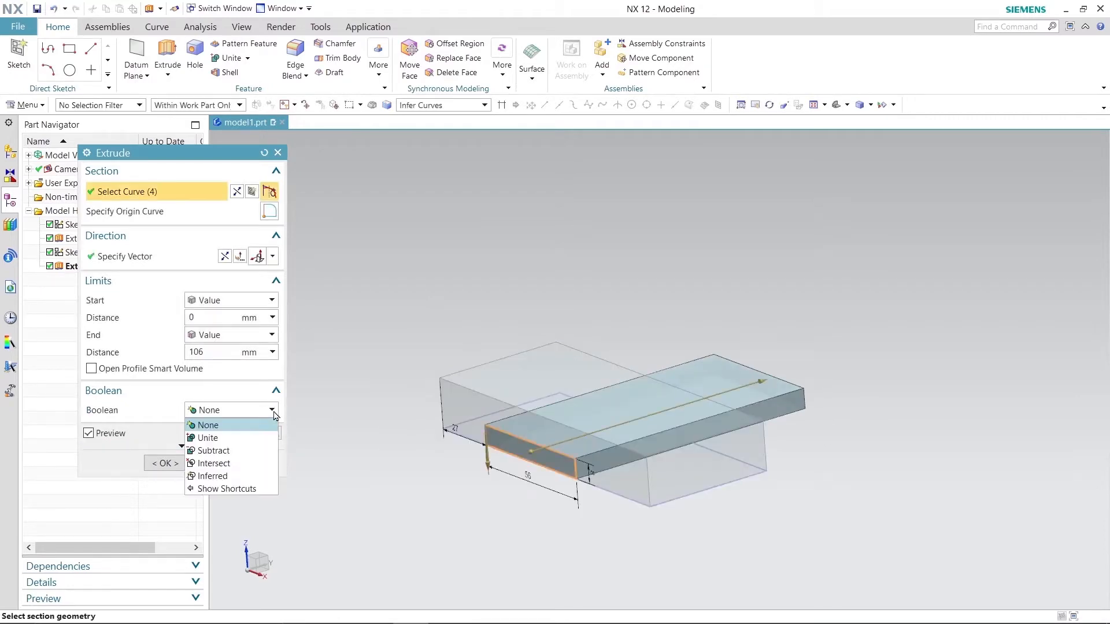
{"action": "left_click", "coordinate": [243, 450]}
{"action": "middle_click_drag", "start_coordinate": [337, 451], "coordinate": [307, 462]}
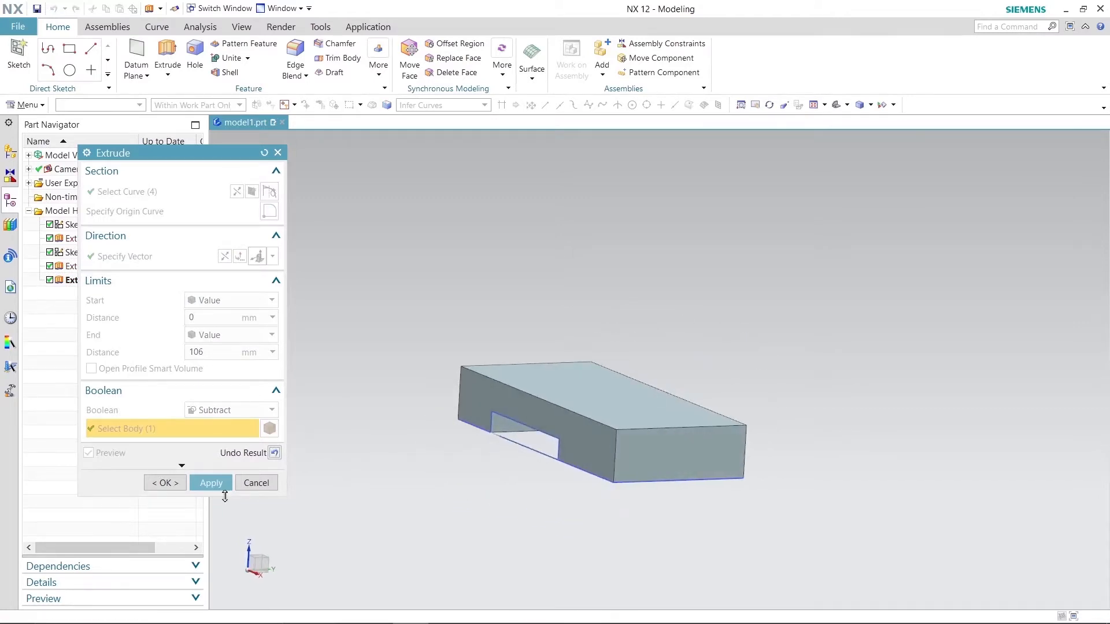
{"action": "left_click", "coordinate": [256, 483]}
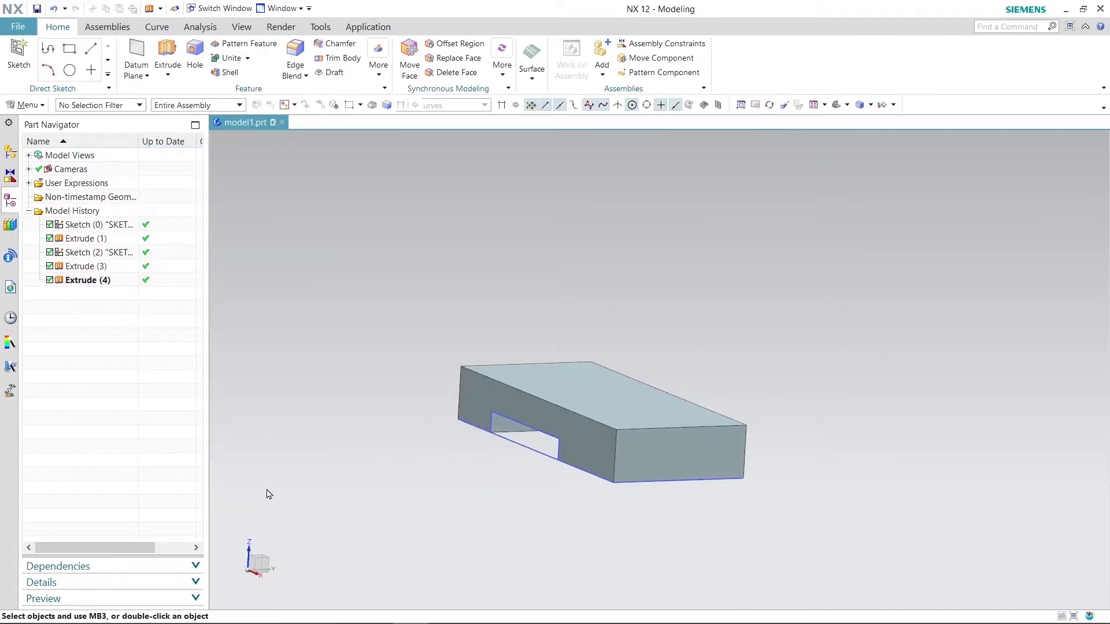
Step: Hide both sketches in the model history, the small rectangle's and the block's
{"action": "right_click", "coordinate": [103, 257]}
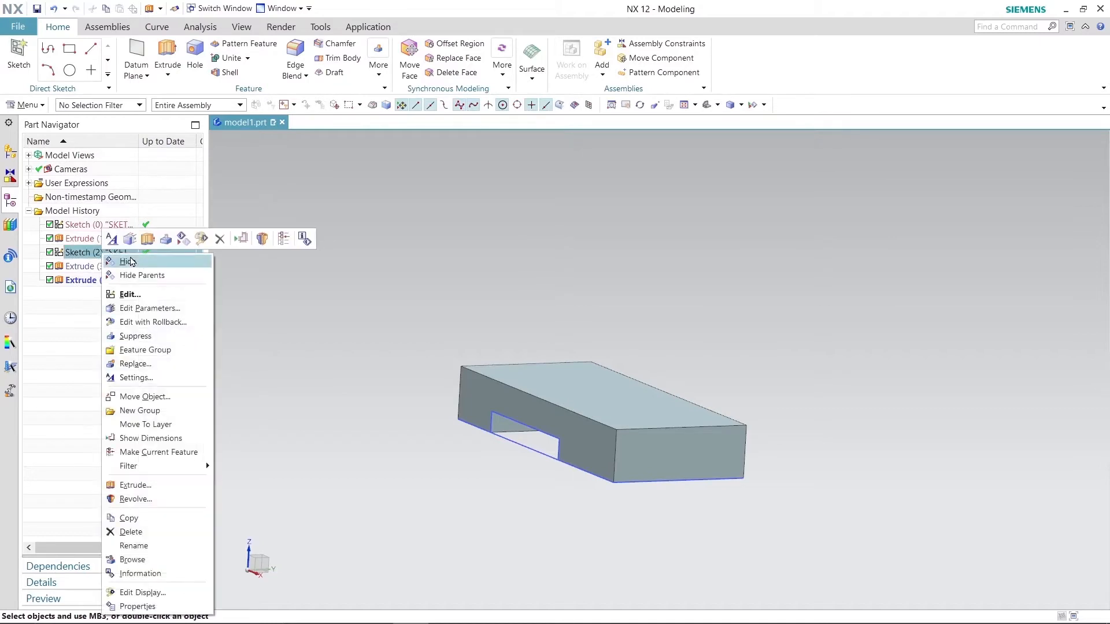
{"action": "left_click", "coordinate": [124, 259]}
{"action": "right_click", "coordinate": [97, 227]}
{"action": "left_click", "coordinate": [123, 232]}
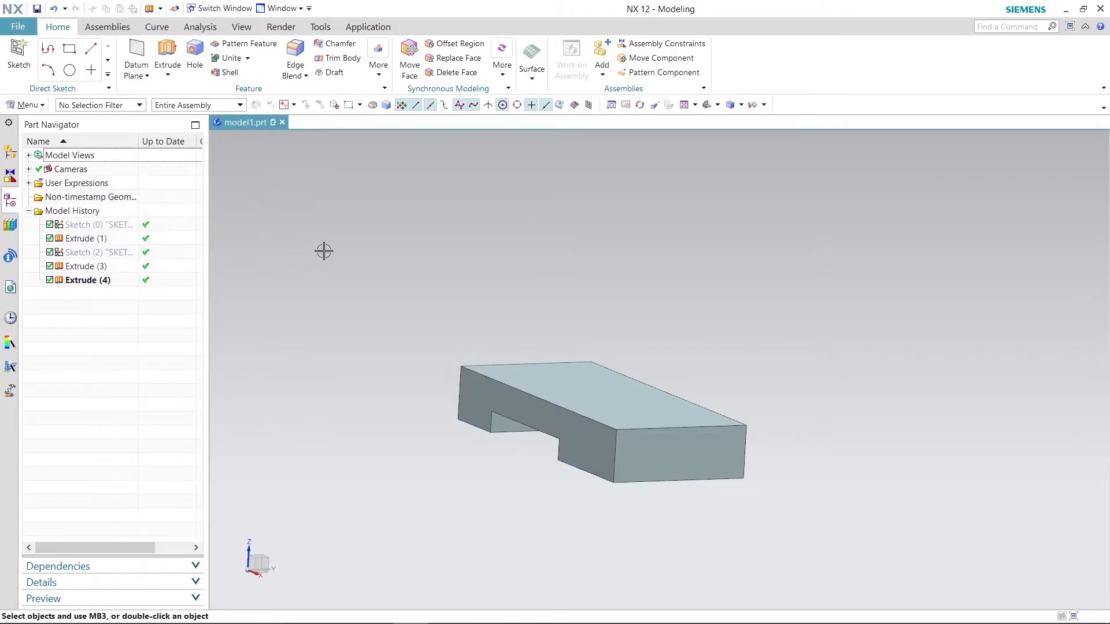
{"action": "mouse_move", "coordinate": [322, 251]}
{"action": "middle_mouse_down"}
{"action": "mouse_move", "coordinate": [324, 226]}
{"action": "mouse_move", "coordinate": [358, 274]}
{"action": "middle_mouse_up"}
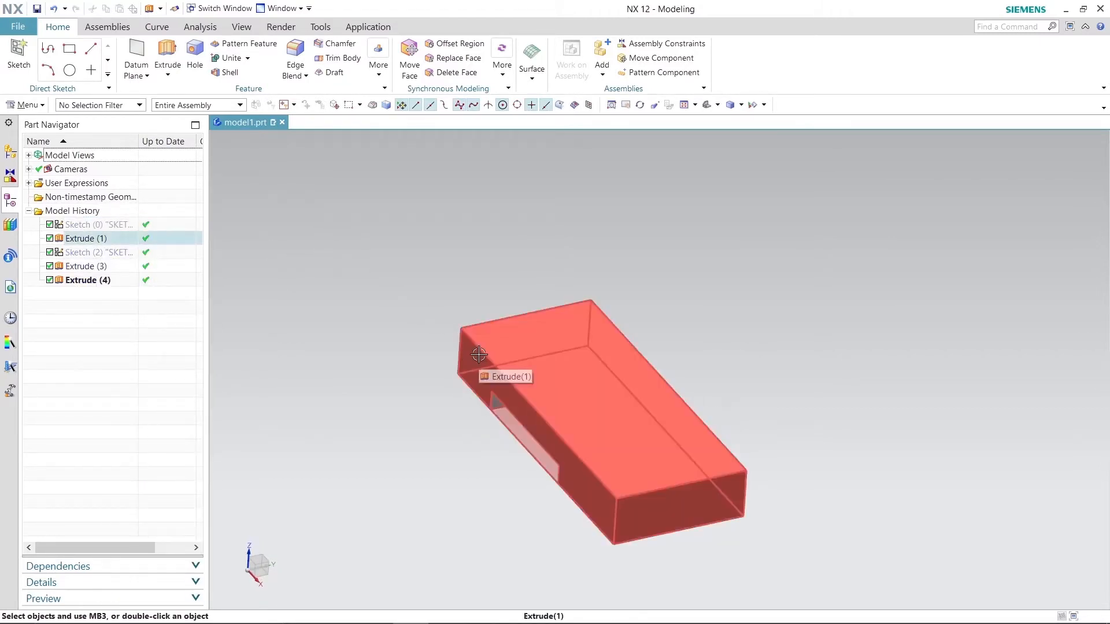
{"action": "left_click", "coordinate": [230, 60]}
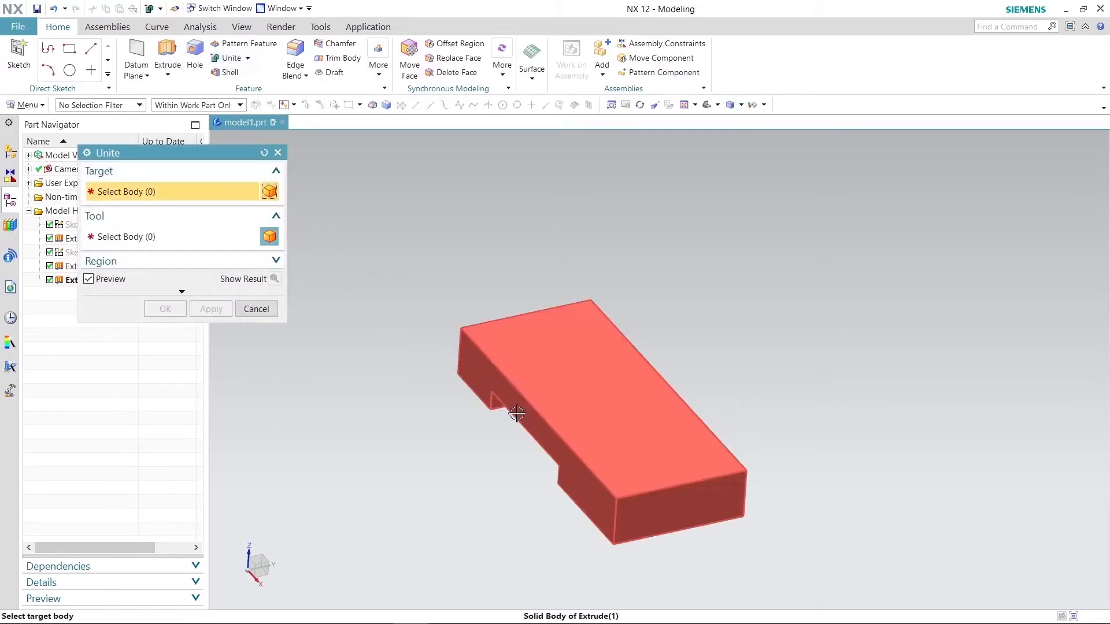
{"action": "left_click", "coordinate": [256, 308]}
{"action": "middle_click_drag", "start_coordinate": [354, 366], "coordinate": [299, 186]}
{"action": "left_click", "coordinate": [248, 59]}
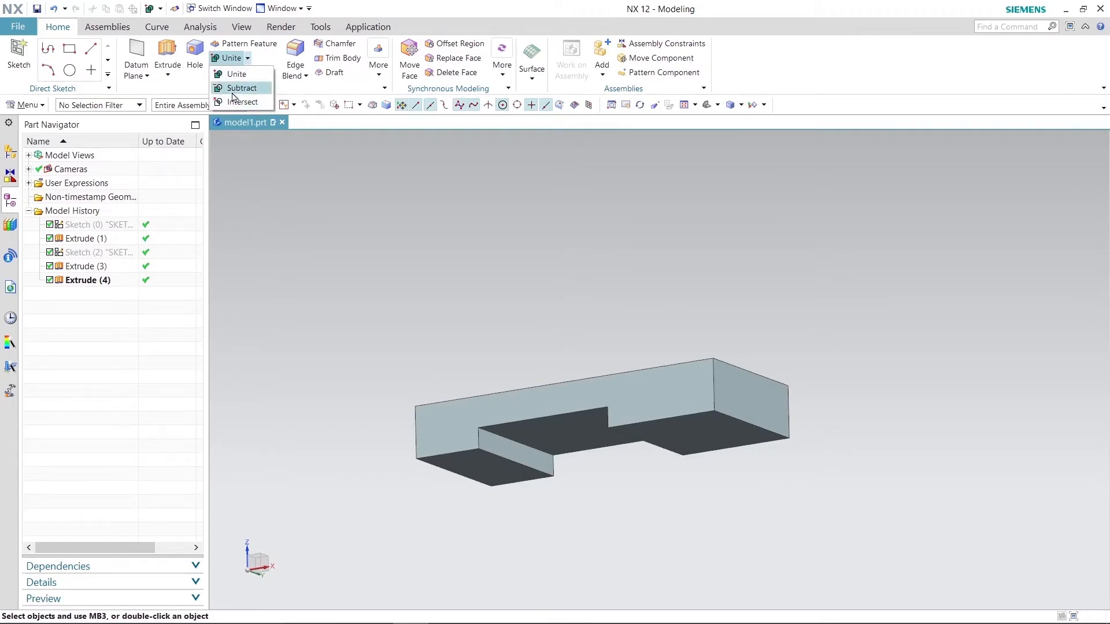
Step: Create a datum plane offset -14 mm from the block's narrow end face
{"action": "middle_click_drag", "start_coordinate": [433, 257], "coordinate": [439, 293]}
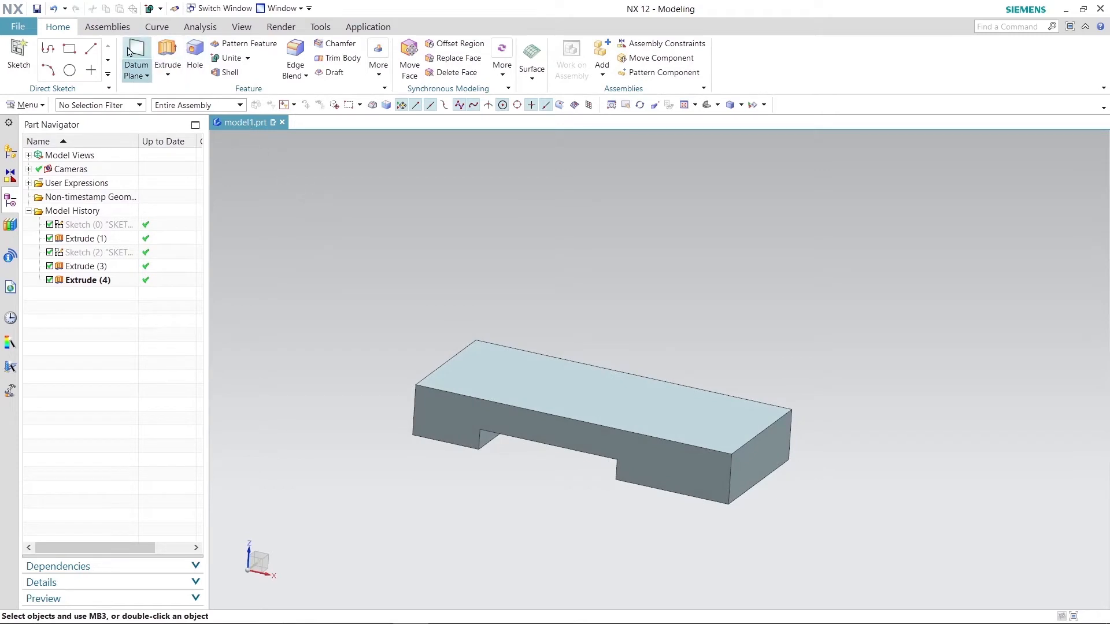
{"action": "middle_click_drag", "start_coordinate": [330, 283], "coordinate": [392, 280]}
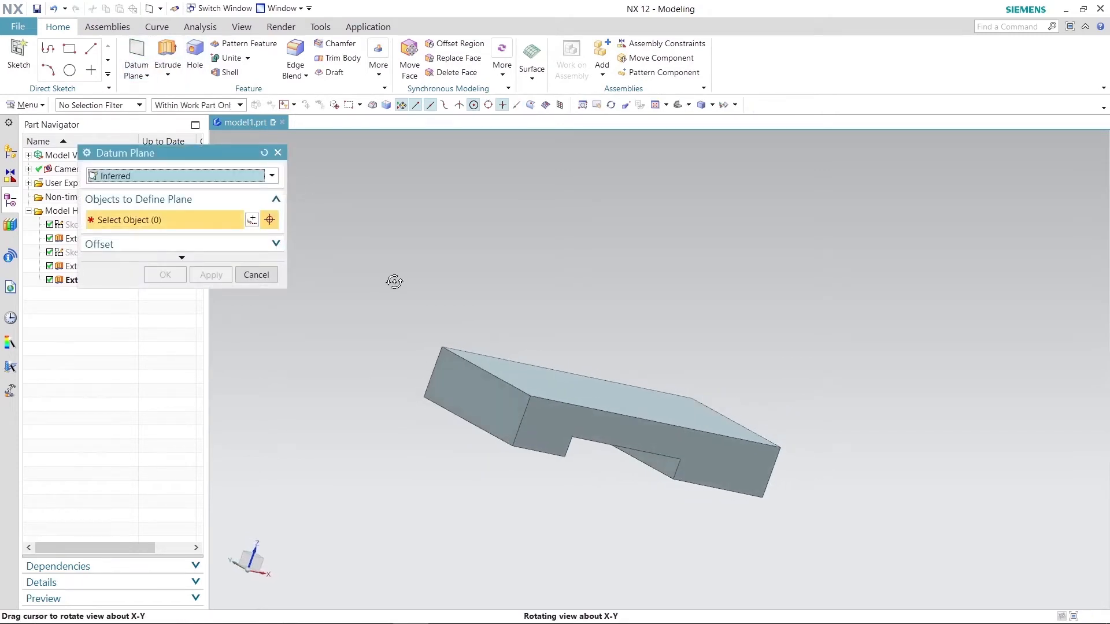
{"action": "left_click", "coordinate": [452, 370]}
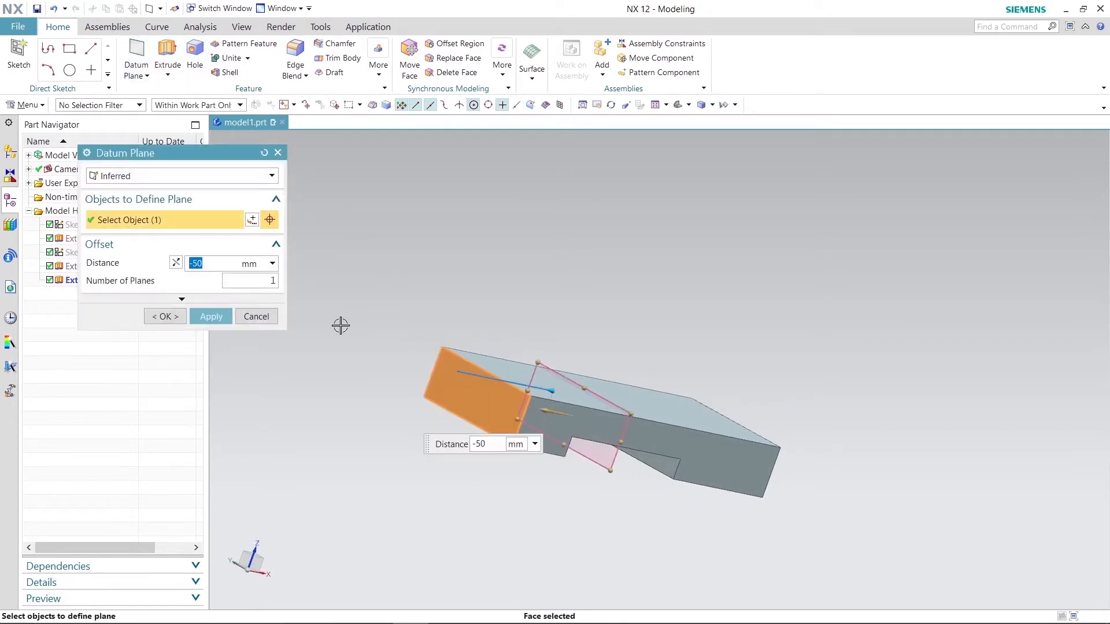
{"action": "type", "text": "-14"}
{"action": "key", "text": "Return"}
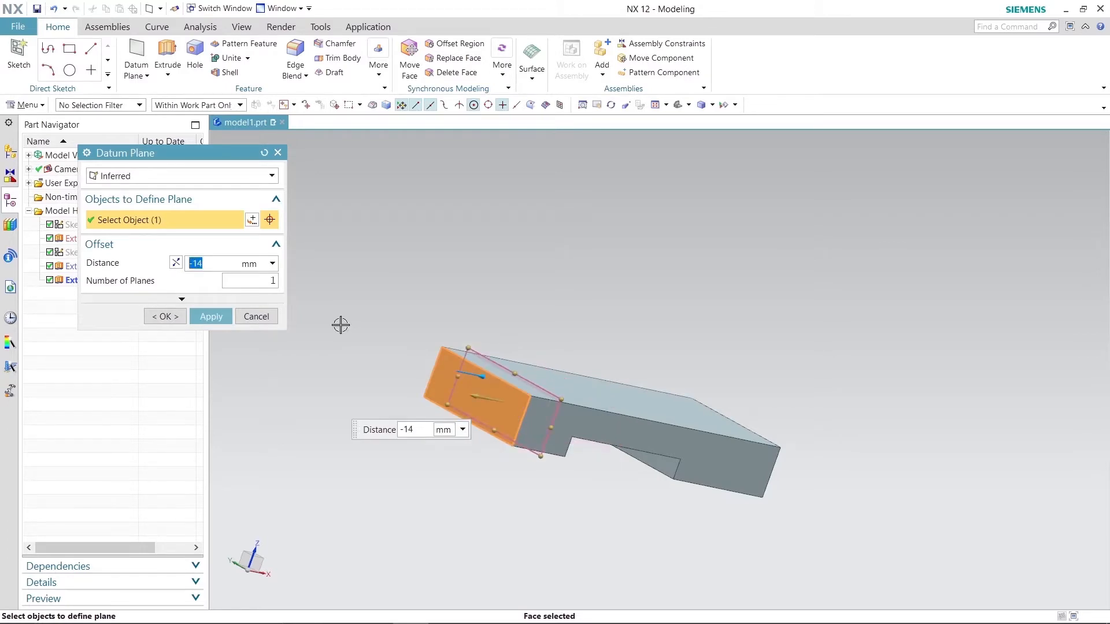
{"action": "left_click", "coordinate": [197, 317]}
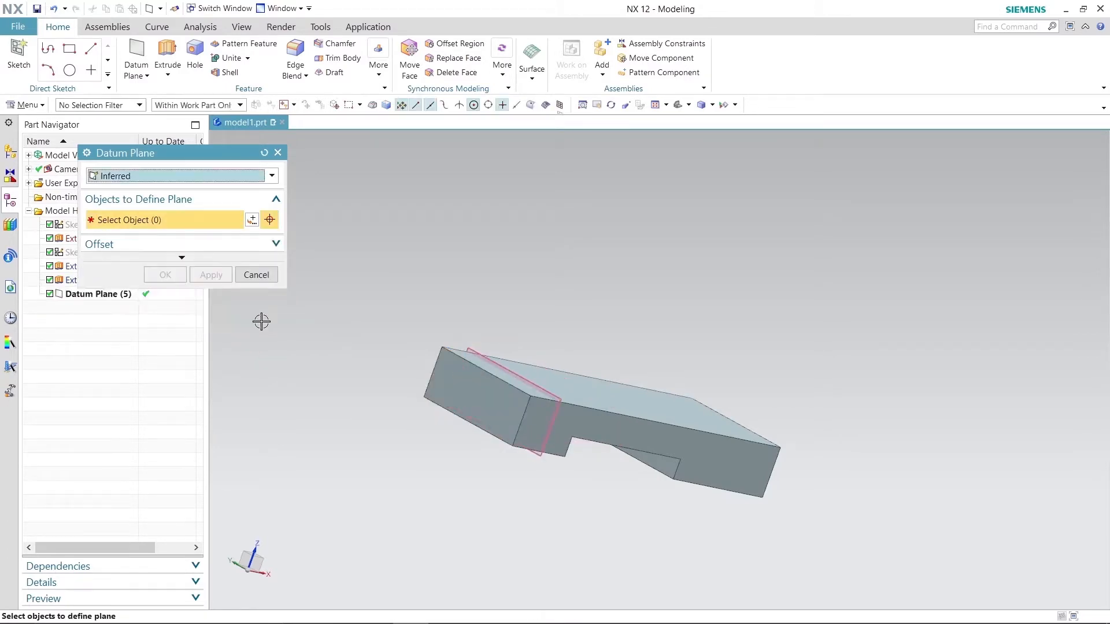
{"action": "left_click", "coordinate": [256, 275]}
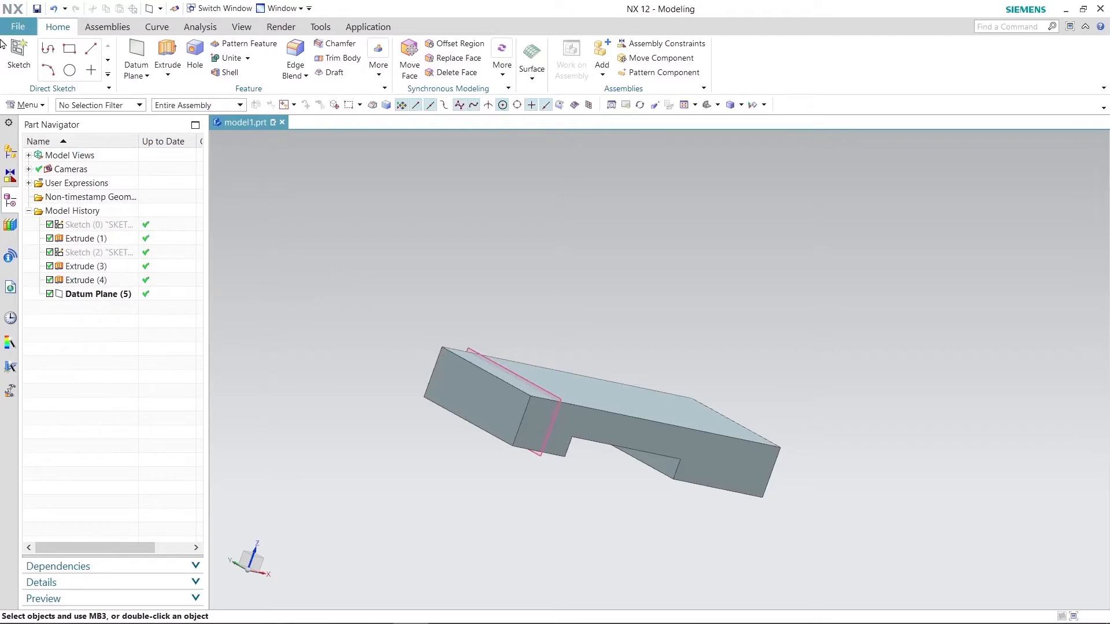
Step: Start a sketch on the offset datum plane and draw a 40 mm diameter circle above the block
{"action": "left_click", "coordinate": [19, 52]}
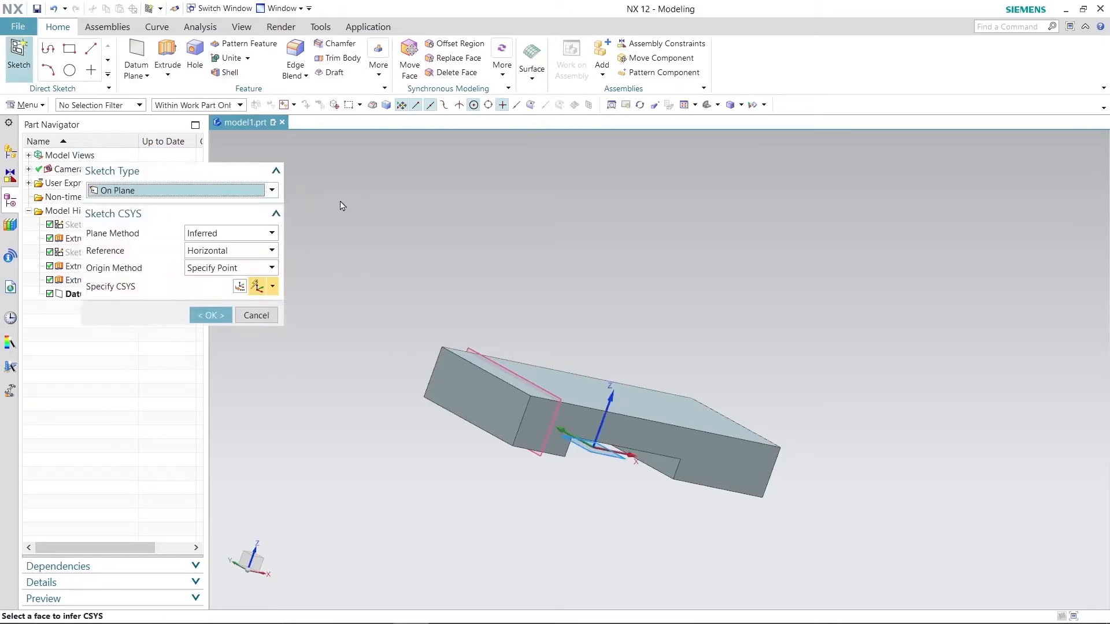
{"action": "left_click", "coordinate": [479, 348]}
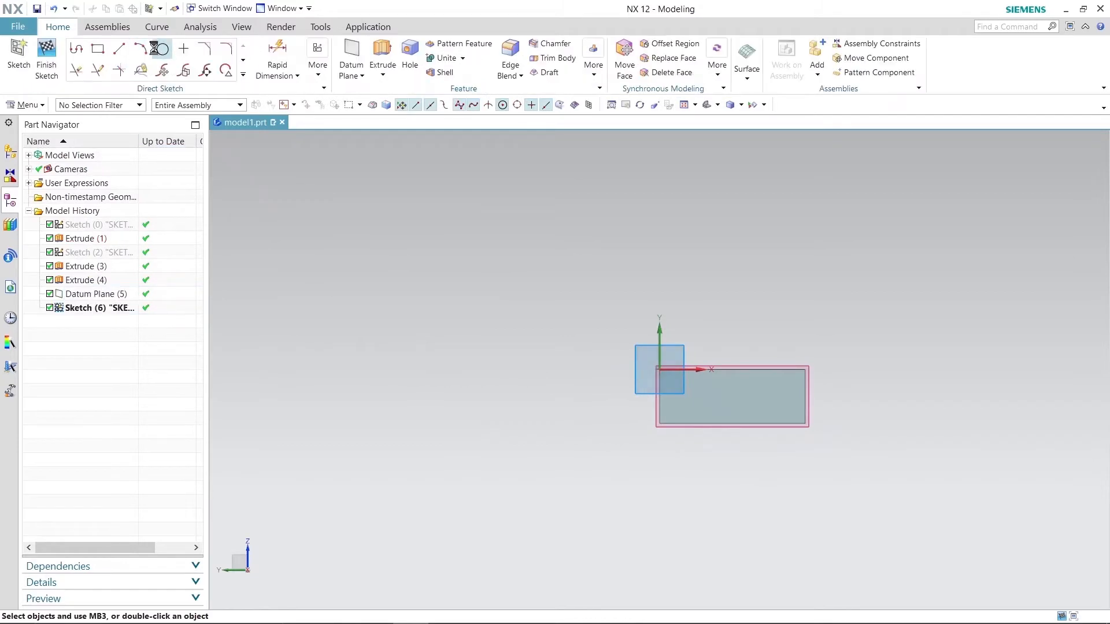
{"action": "left_click", "coordinate": [154, 48]}
{"action": "left_click", "coordinate": [723, 206]}
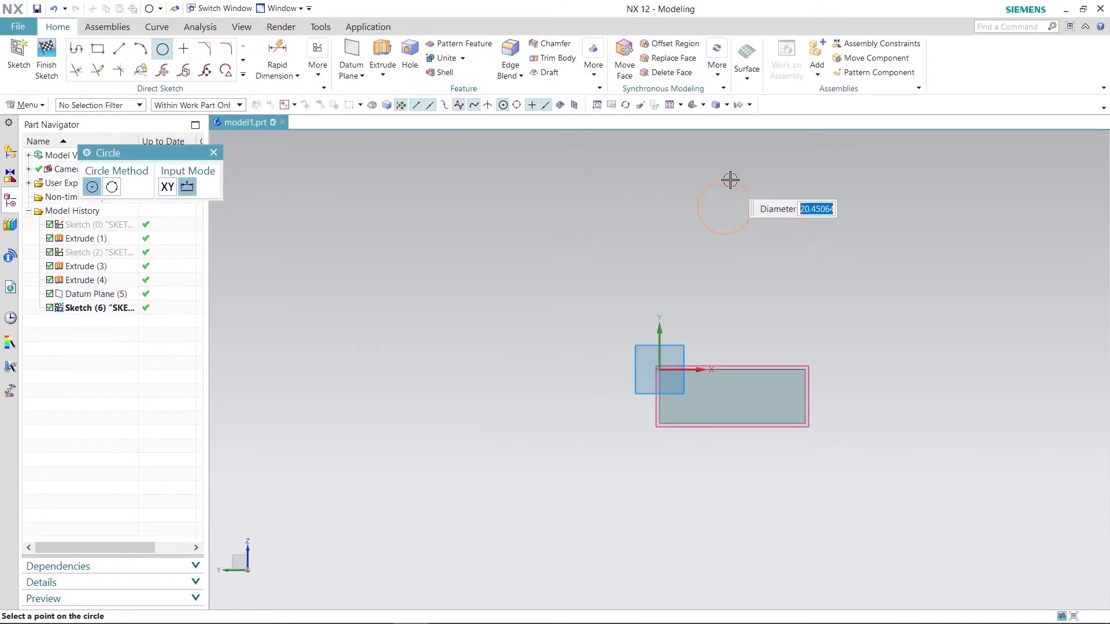
{"action": "type", "text": "4"}
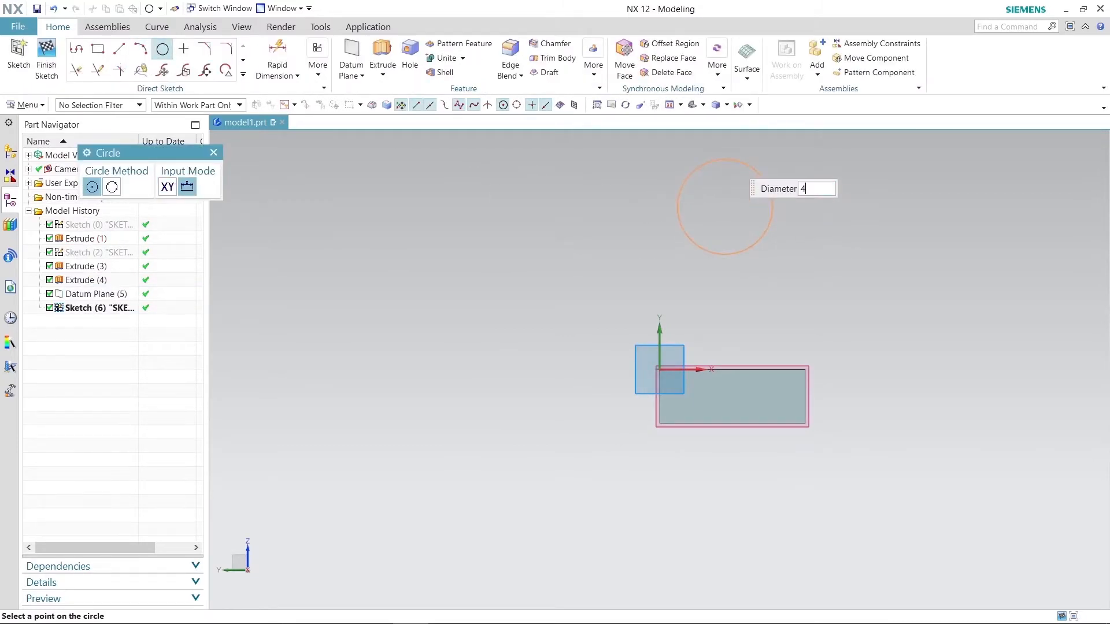
{"action": "type", "text": "0"}
{"action": "key", "text": "Return"}
{"action": "right_click", "coordinate": [398, 278]}
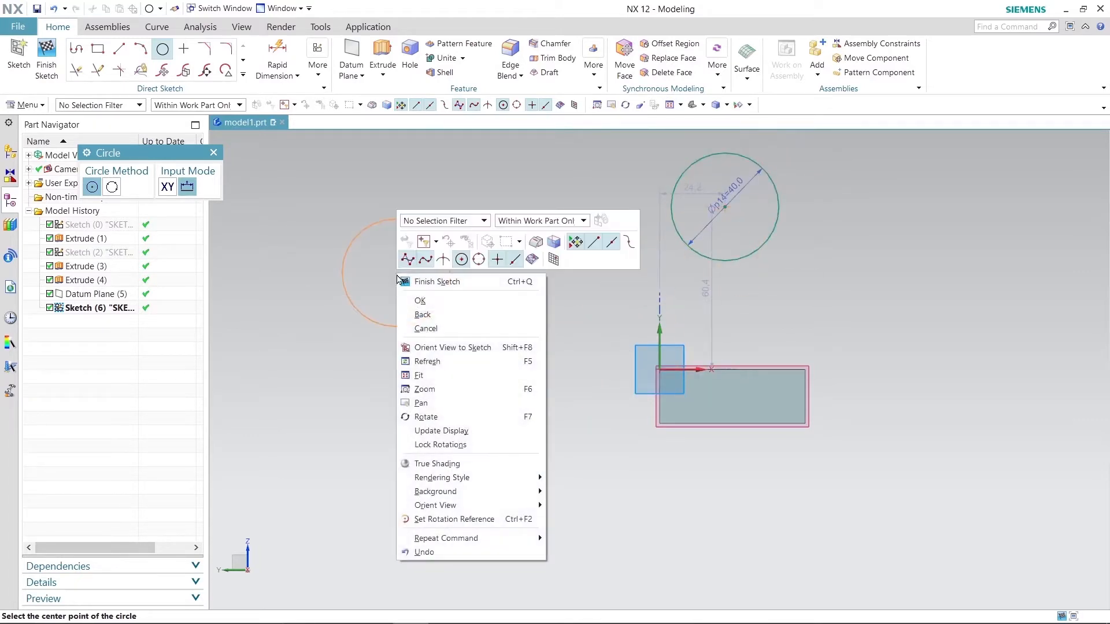
{"action": "left_click", "coordinate": [420, 301]}
Step: Draw a 54 mm line along the block's top edge and connect its ends to the circle with lines about 48 and 49 mm long
{"action": "left_click", "coordinate": [119, 49]}
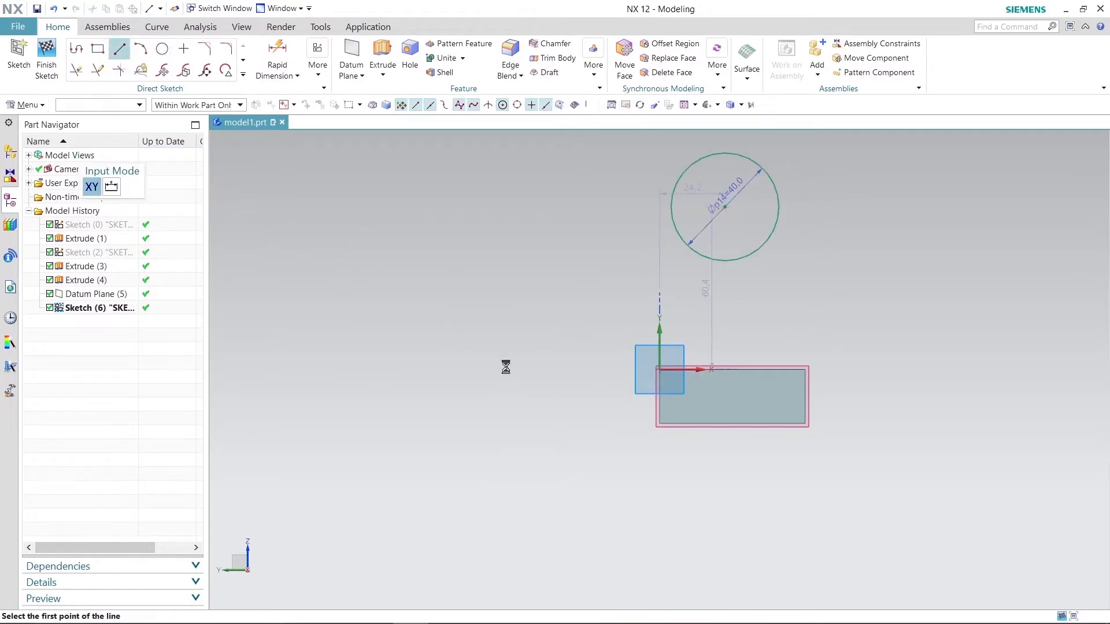
{"action": "left_click", "coordinate": [670, 369]}
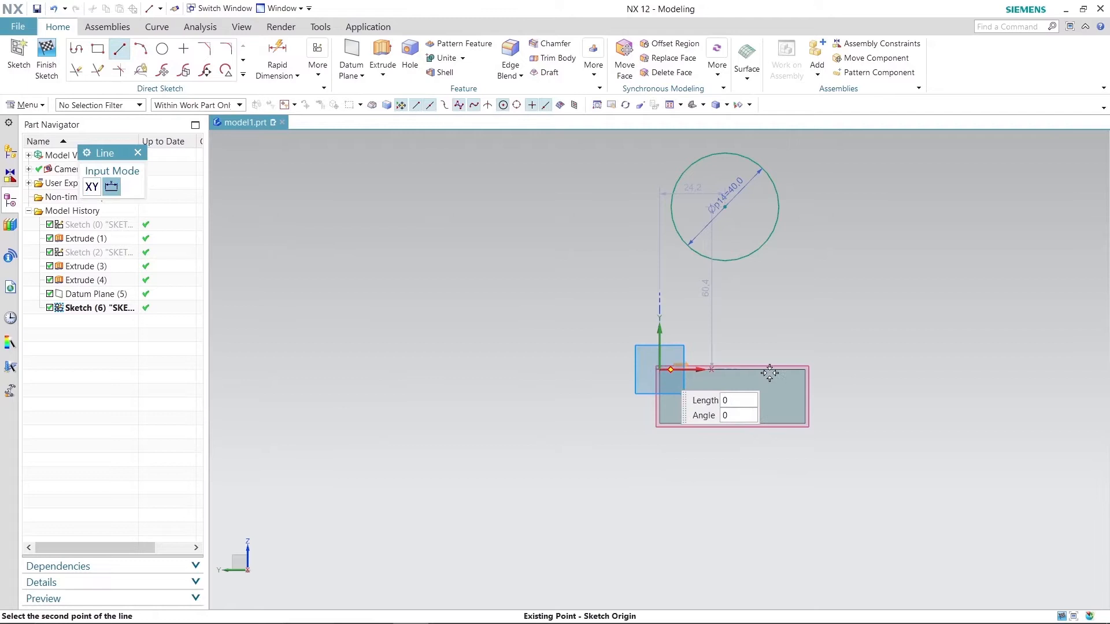
{"action": "left_click", "coordinate": [807, 369]}
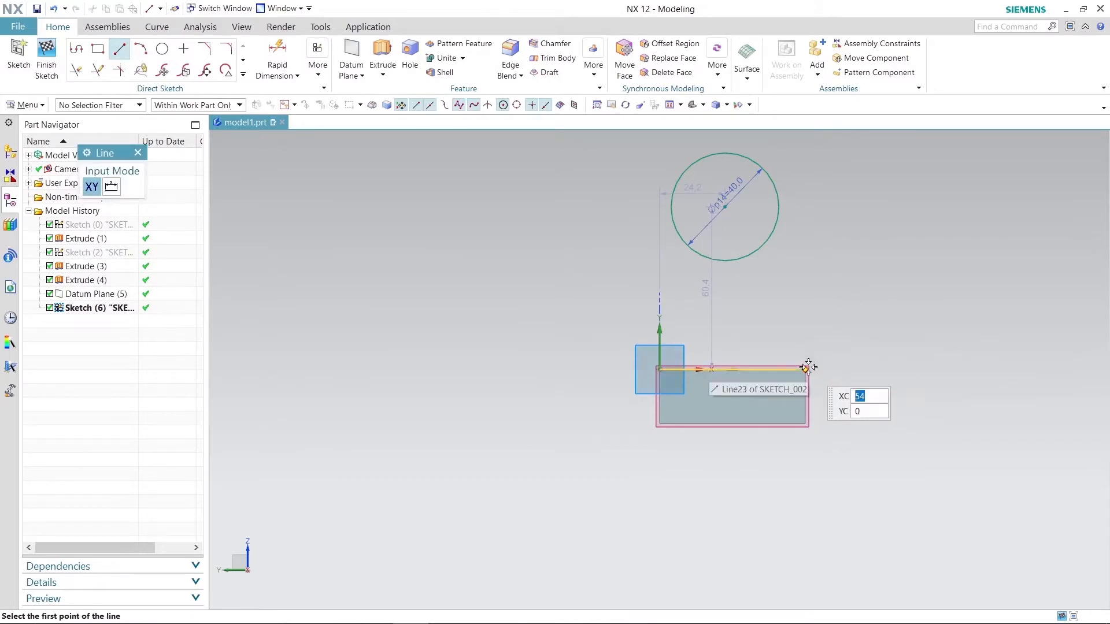
{"action": "left_click", "coordinate": [806, 368]}
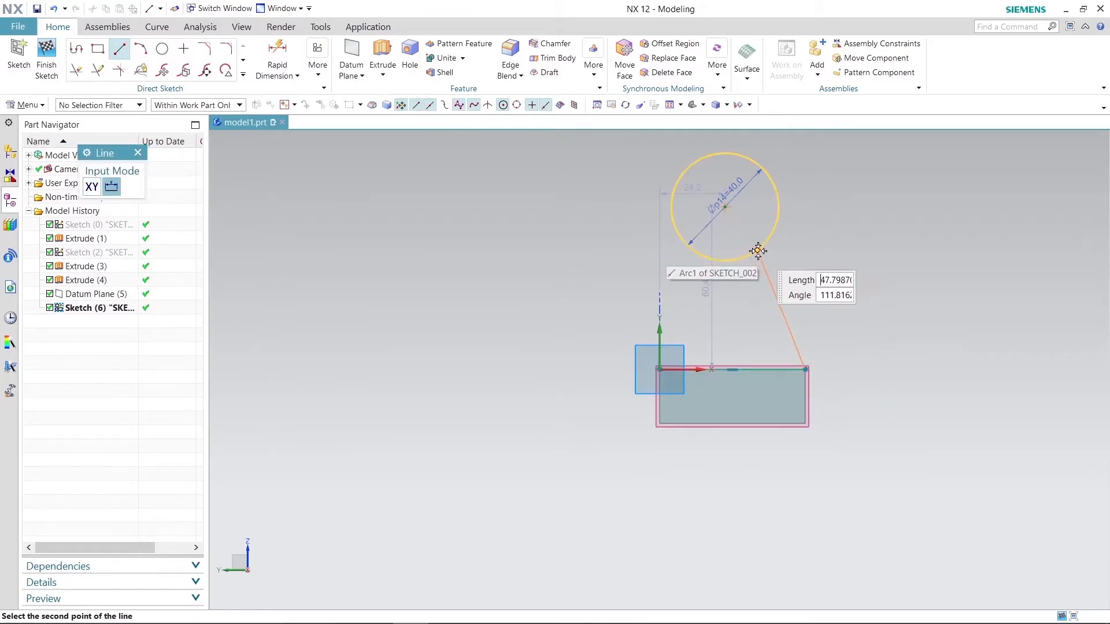
{"action": "left_click", "coordinate": [758, 250]}
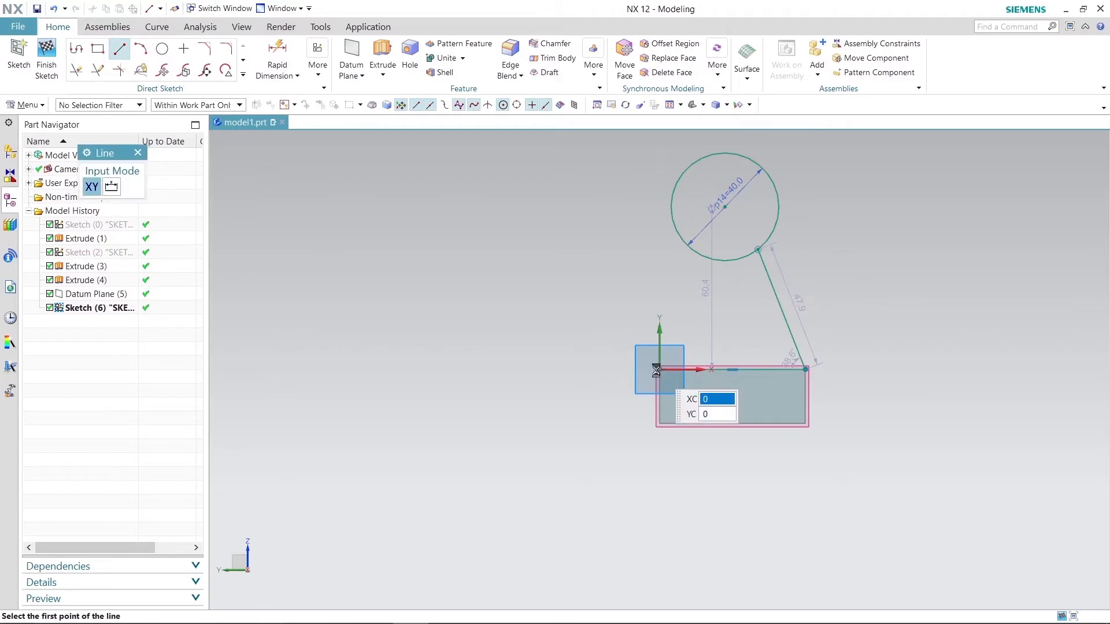
{"action": "left_click", "coordinate": [658, 368]}
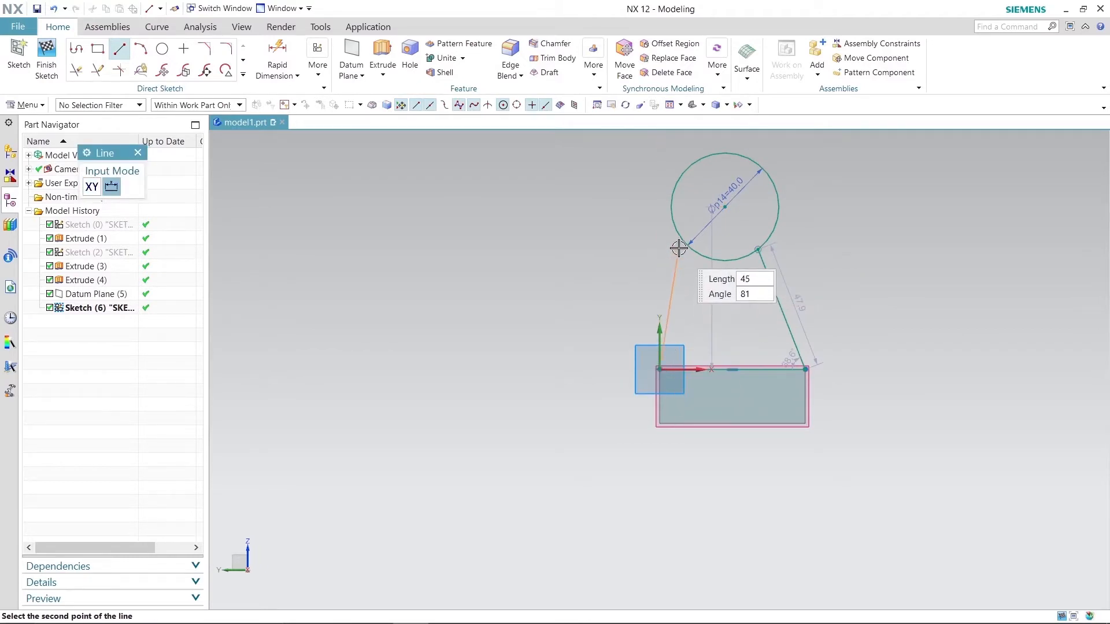
{"action": "right_click", "coordinate": [552, 223]}
{"action": "left_click", "coordinate": [584, 251]}
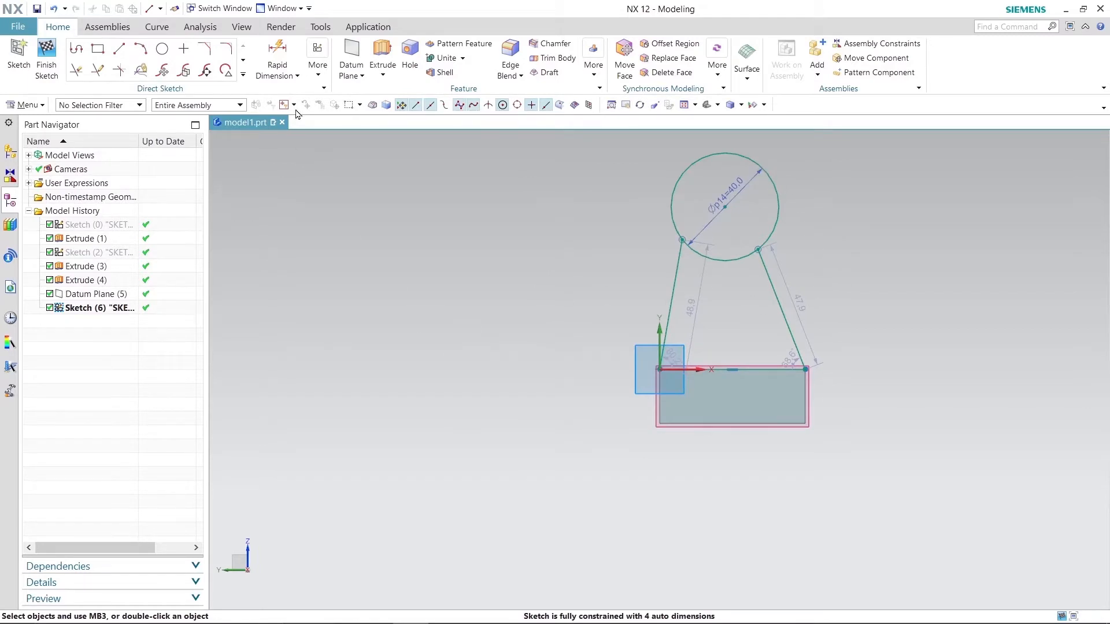
Step: Constrain both slanted side lines of the sketch tangent to the 40 mm circle
{"action": "left_click", "coordinate": [318, 61]}
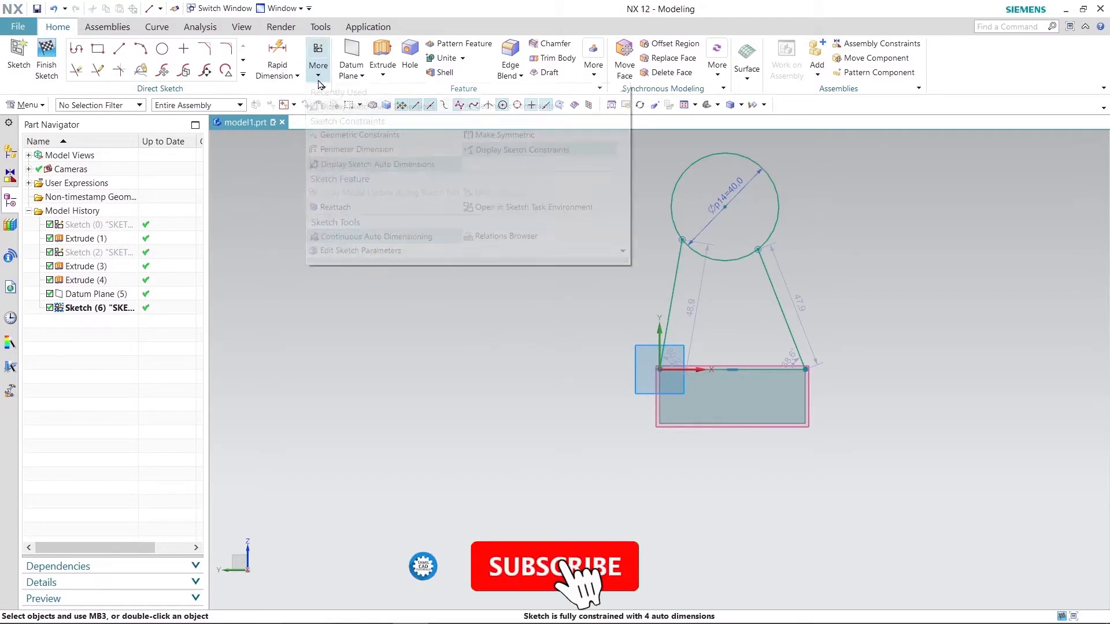
{"action": "left_click", "coordinate": [357, 138]}
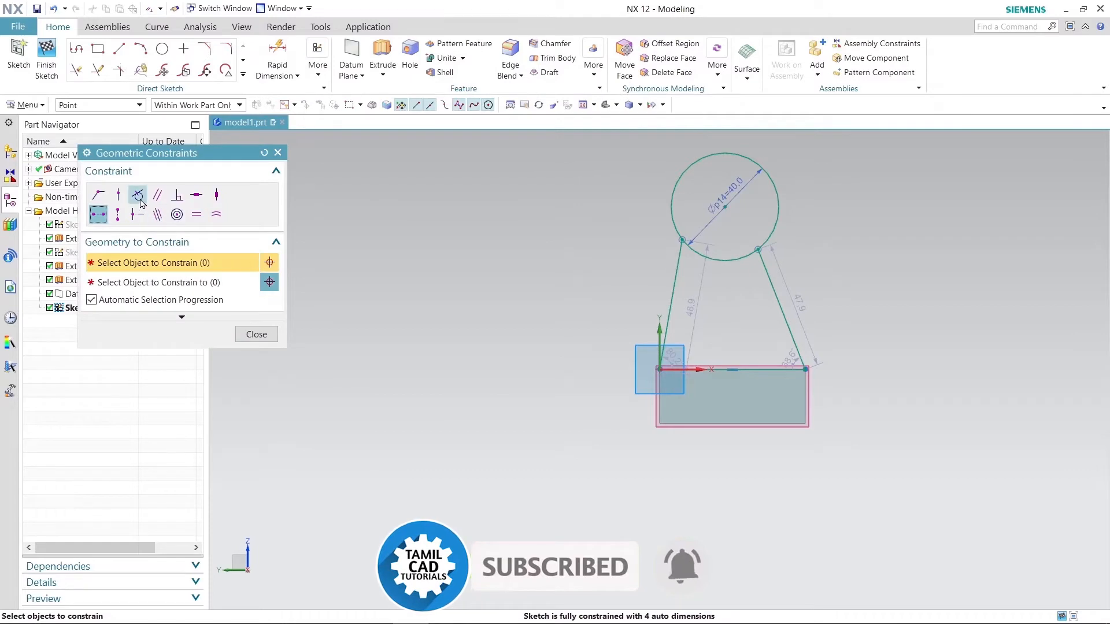
{"action": "left_click", "coordinate": [137, 195]}
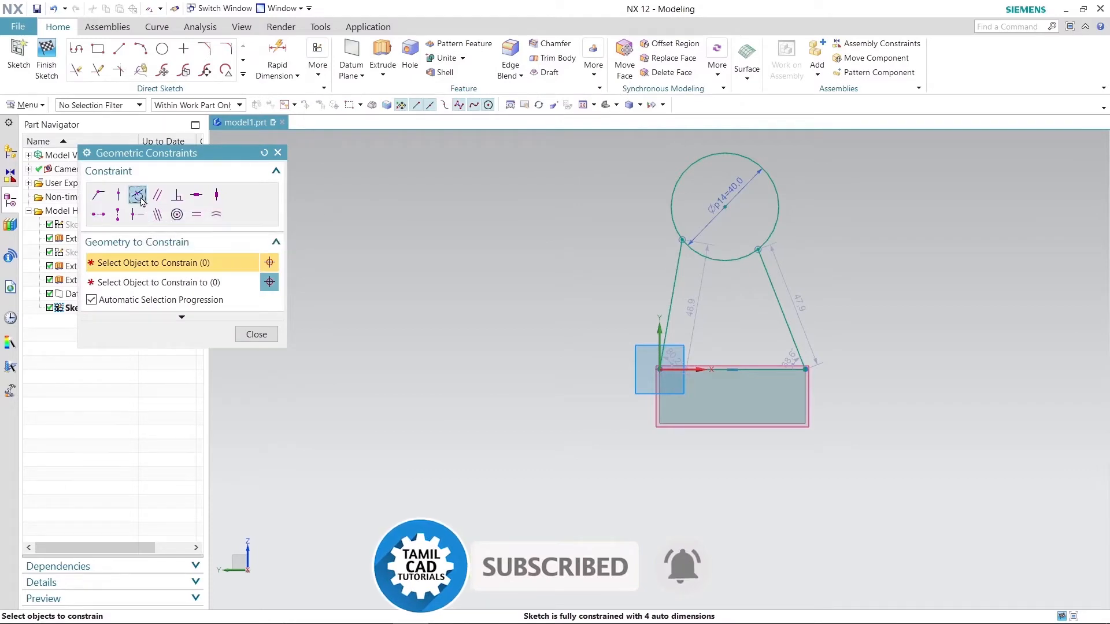
{"action": "left_click", "coordinate": [670, 286]}
{"action": "left_click", "coordinate": [671, 208]}
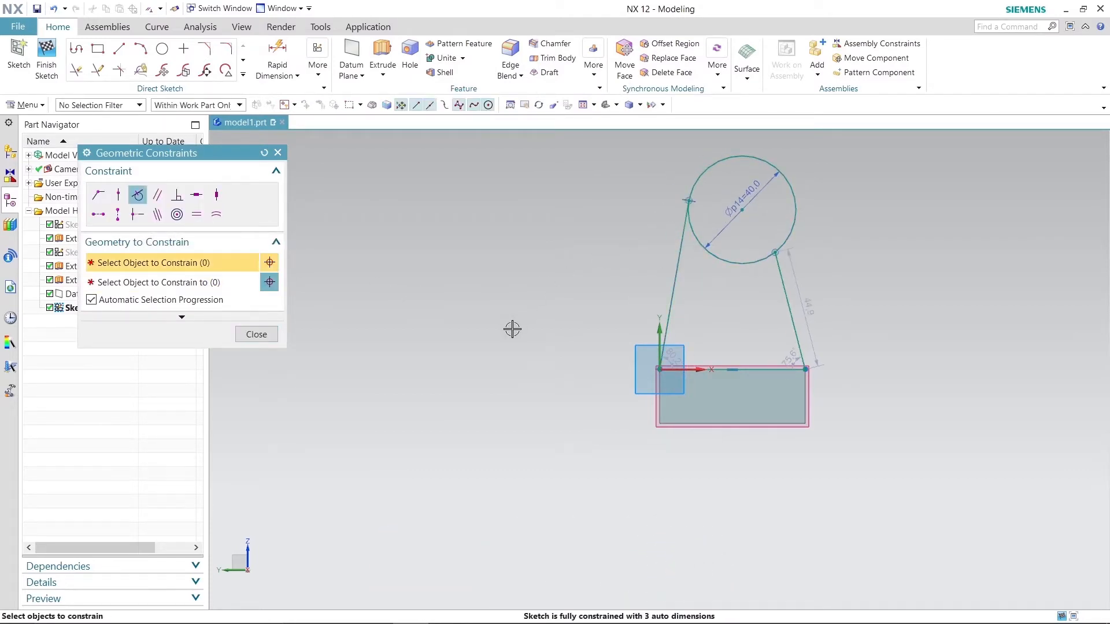
{"action": "left_click", "coordinate": [791, 311]}
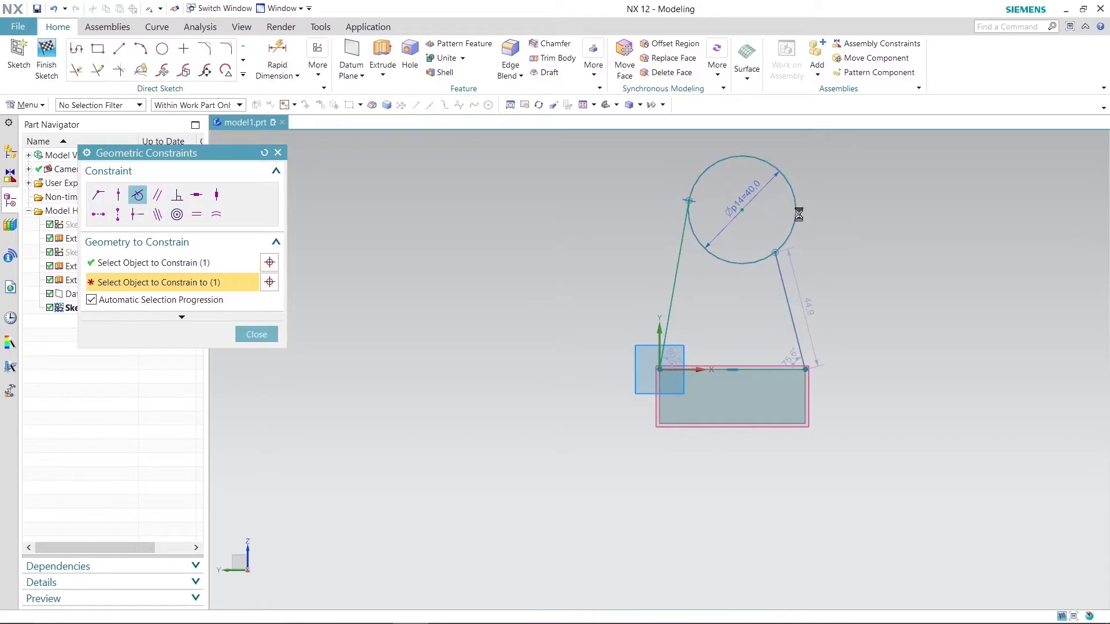
{"action": "left_click", "coordinate": [794, 230]}
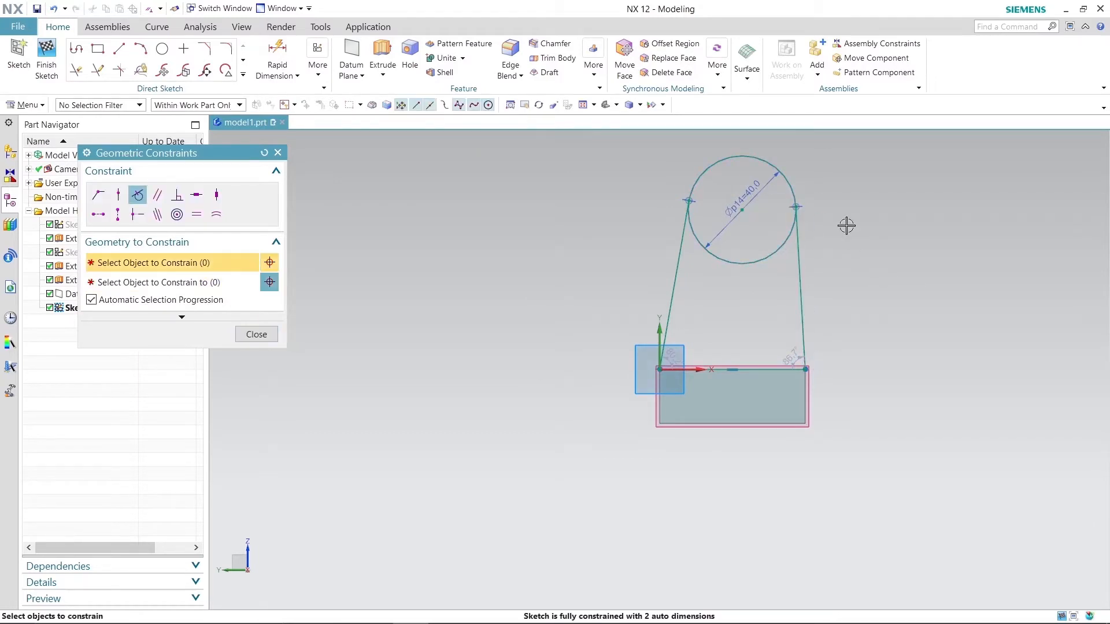
Step: Align the circle's centre vertically with the midpoint of the line along the block's top edge
{"action": "left_click", "coordinate": [119, 215]}
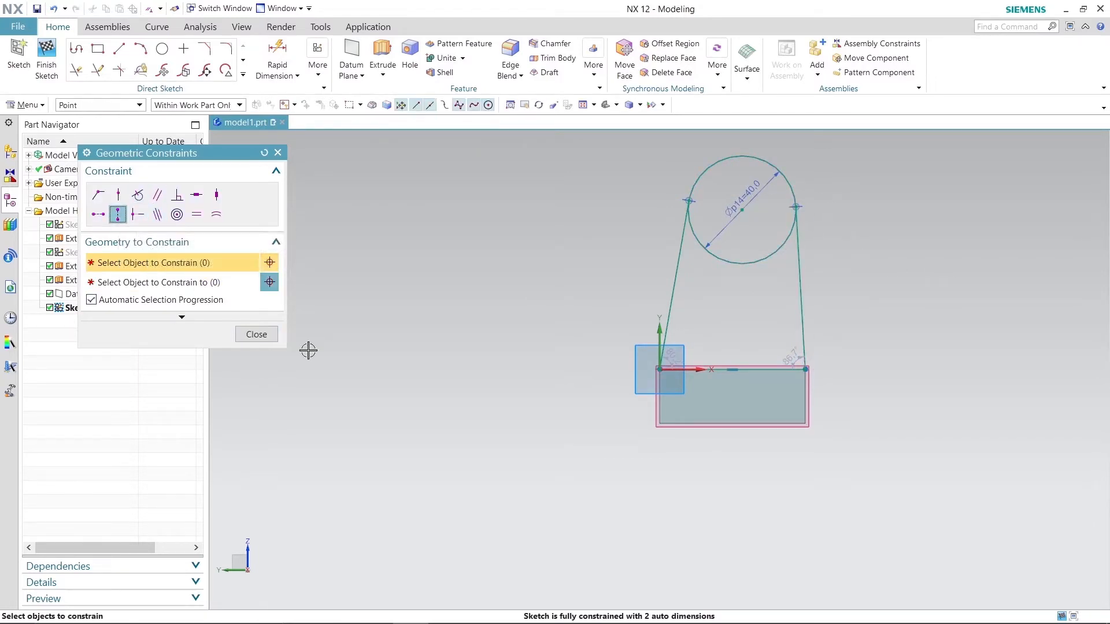
{"action": "left_click", "coordinate": [731, 368]}
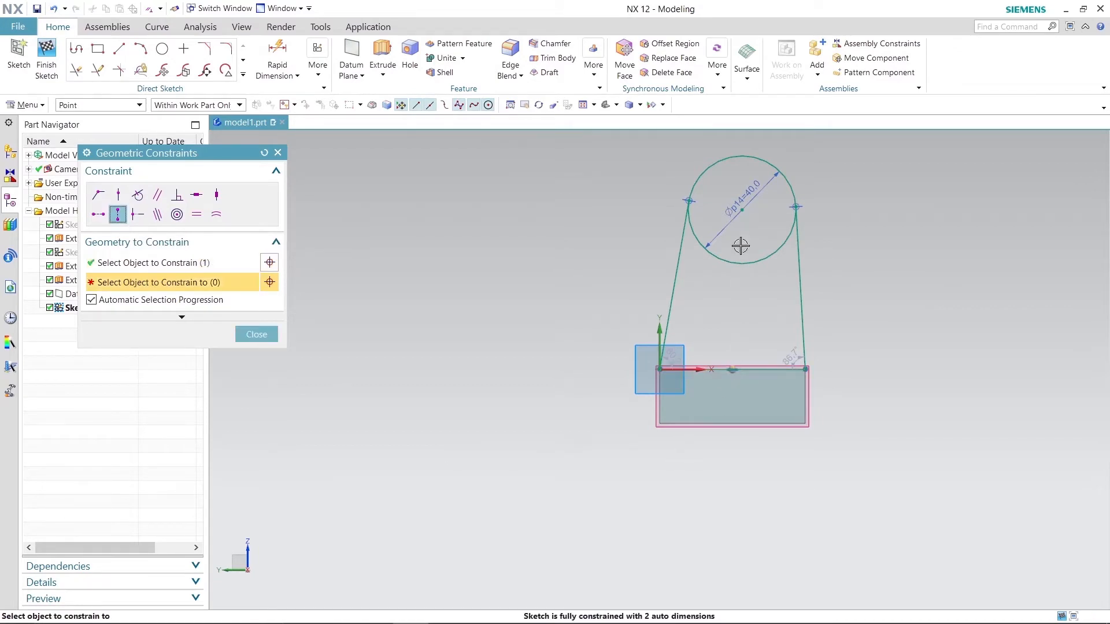
{"action": "left_click", "coordinate": [741, 216]}
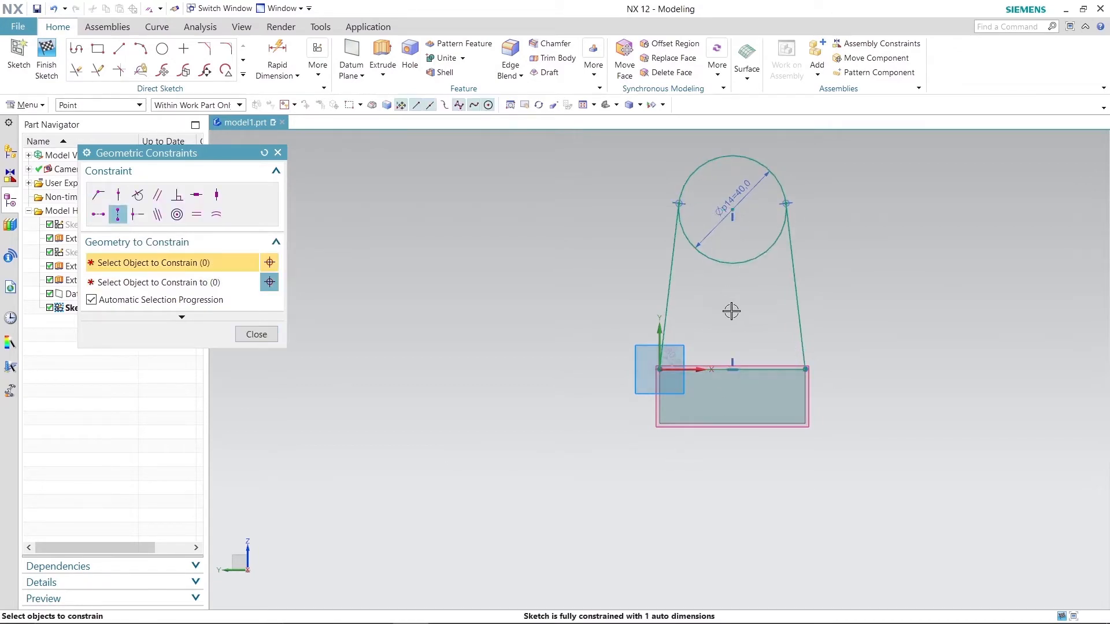
{"action": "left_click", "coordinate": [255, 335]}
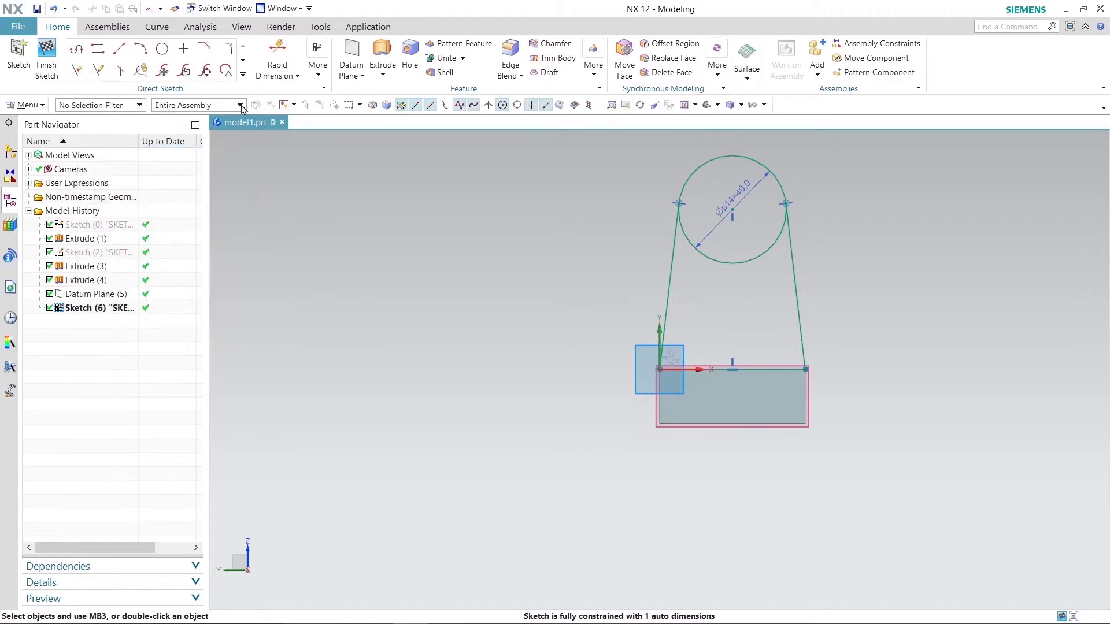
Step: Dimension the vertical distance from the base line to the circle's centre and set it to 46 mm
{"action": "left_click", "coordinate": [278, 58]}
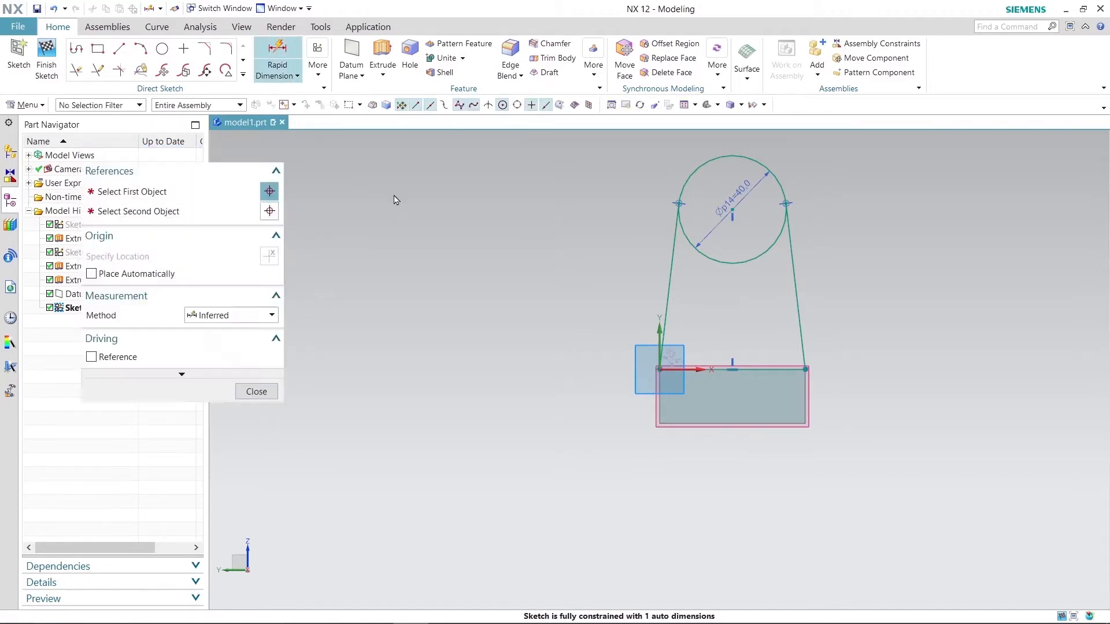
{"action": "left_click", "coordinate": [756, 369]}
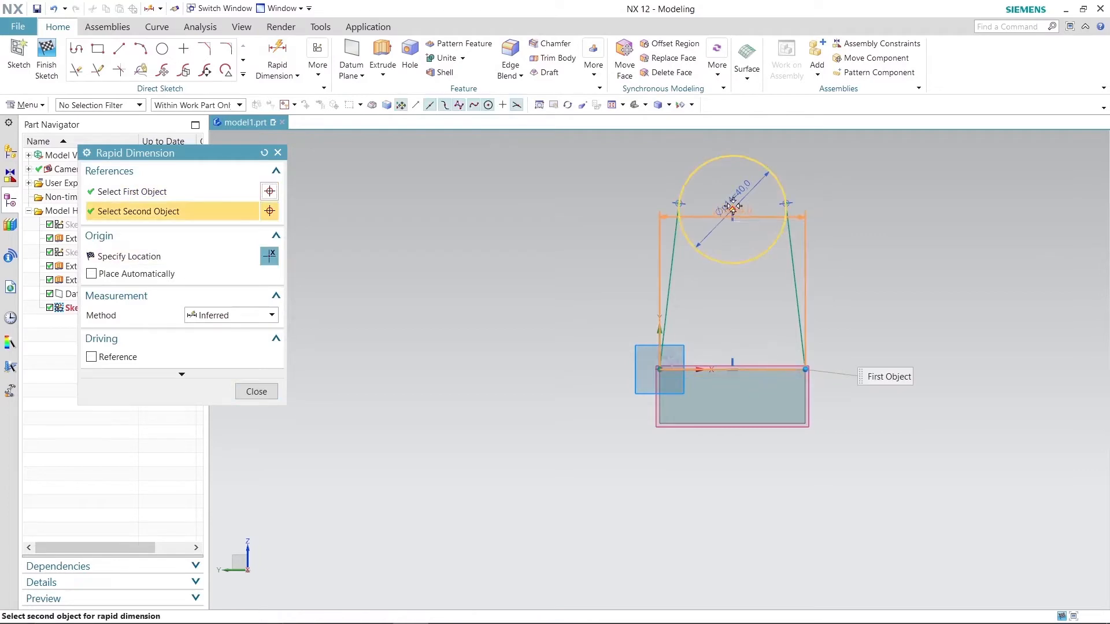
{"action": "left_click", "coordinate": [733, 206]}
{"action": "left_click", "coordinate": [924, 266]}
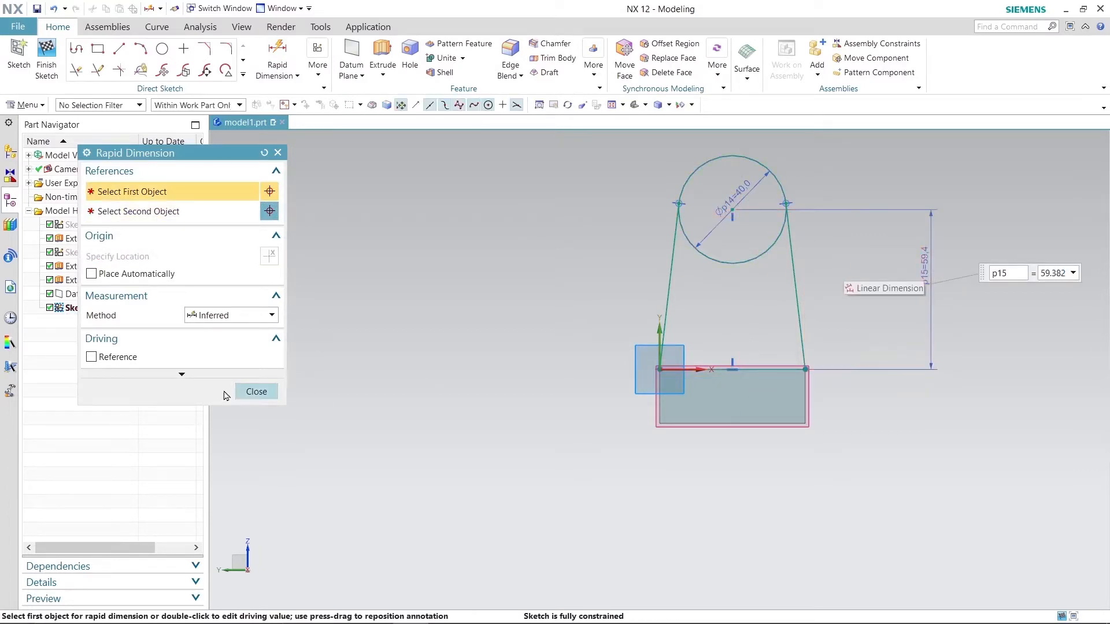
{"action": "left_click", "coordinate": [1072, 273]}
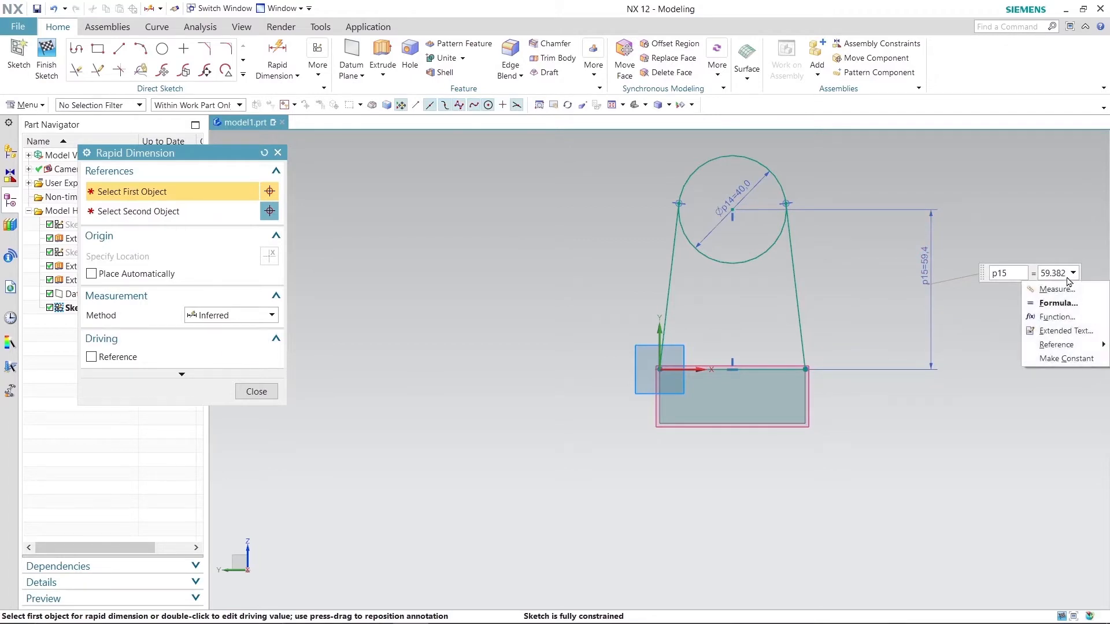
{"action": "left_click", "coordinate": [1012, 314]}
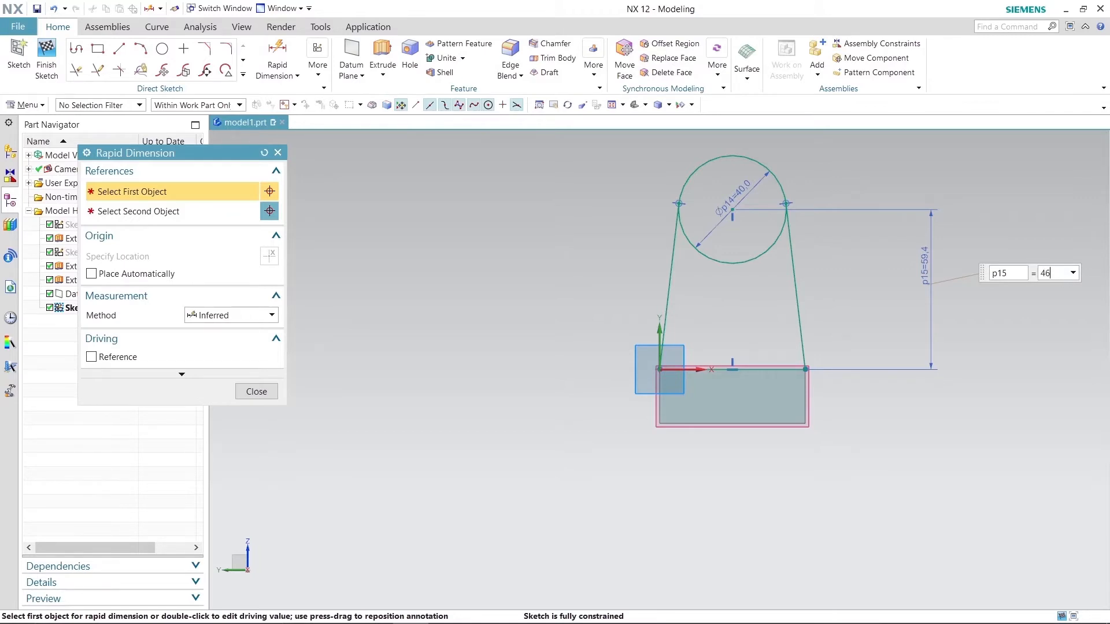
{"action": "key", "text": "Return"}
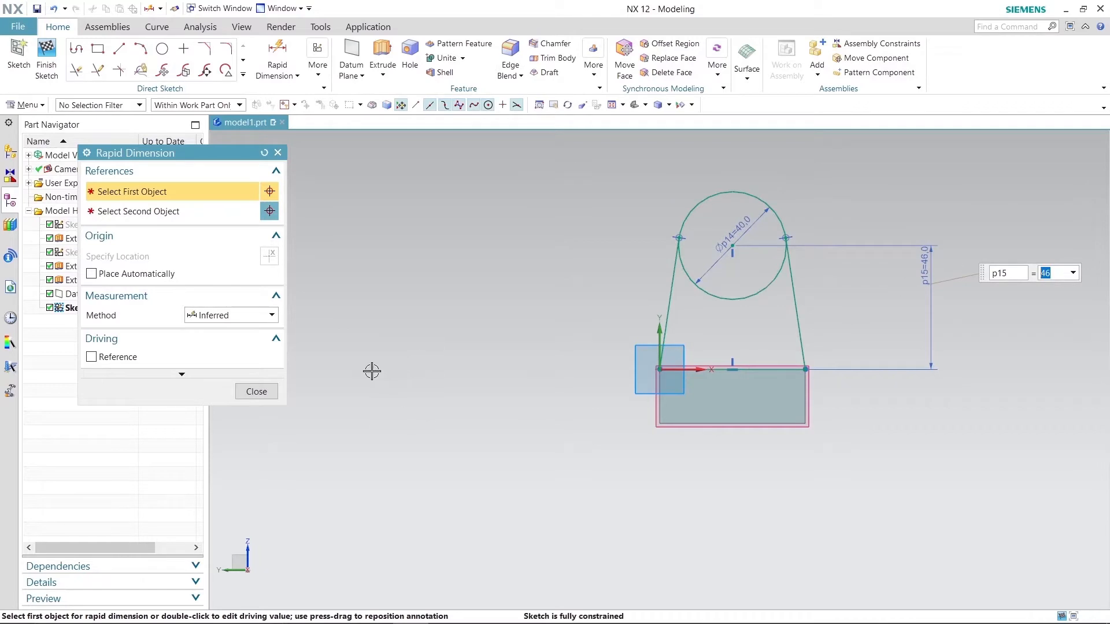
{"action": "left_click", "coordinate": [256, 392]}
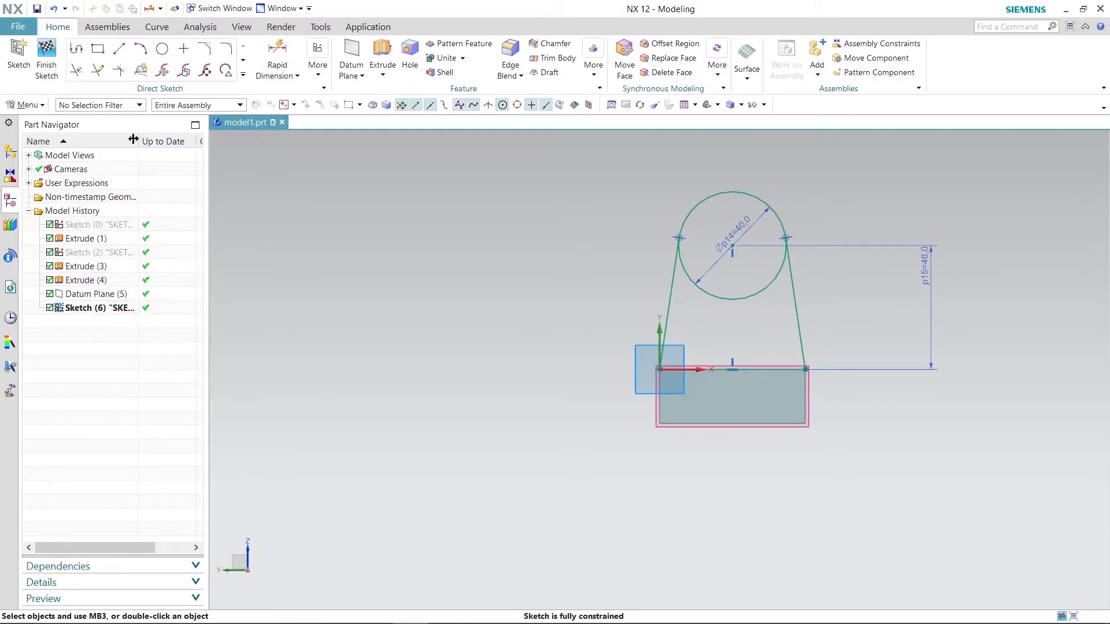
Step: Trim away the circle's lower arc between the two tangent lines and finish the sketch
{"action": "left_click", "coordinate": [77, 72]}
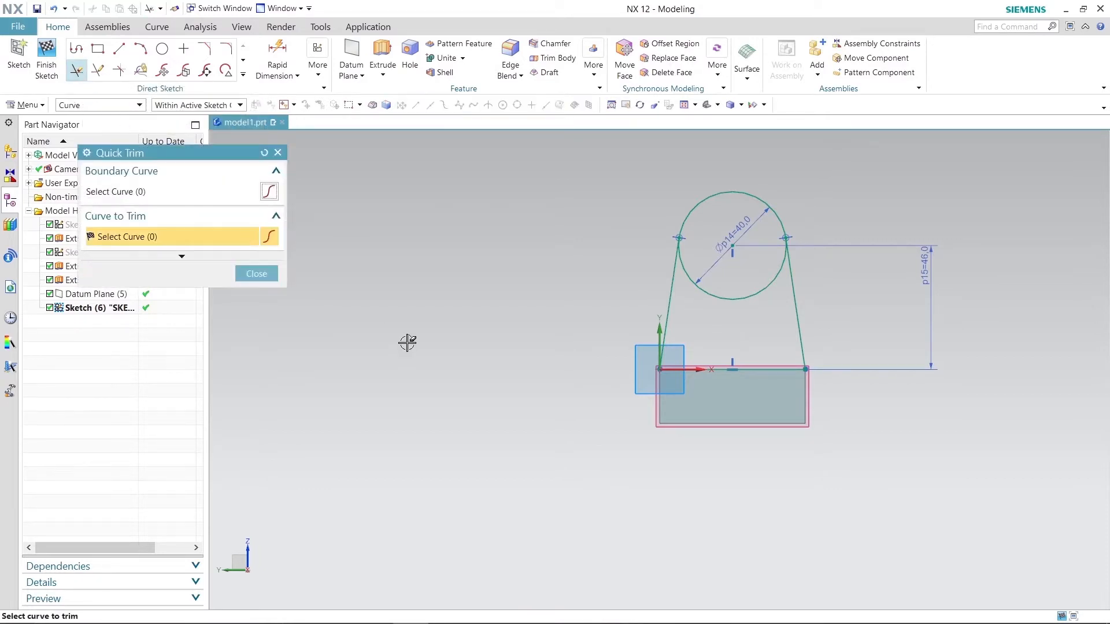
{"action": "left_click", "coordinate": [714, 297]}
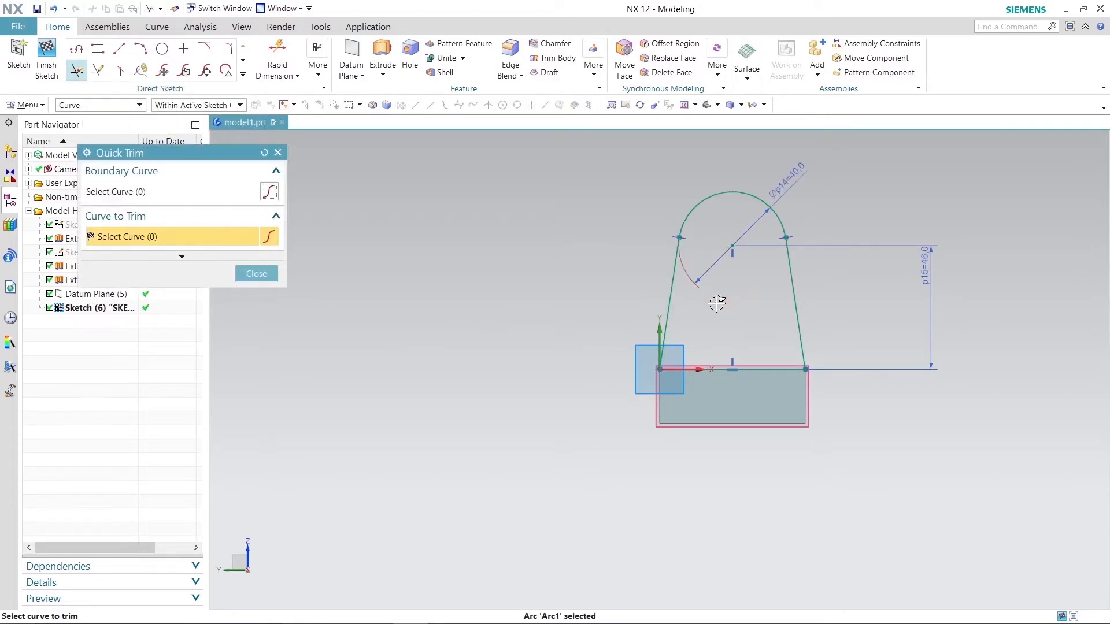
{"action": "left_click", "coordinate": [247, 277]}
{"action": "right_click", "coordinate": [354, 276]}
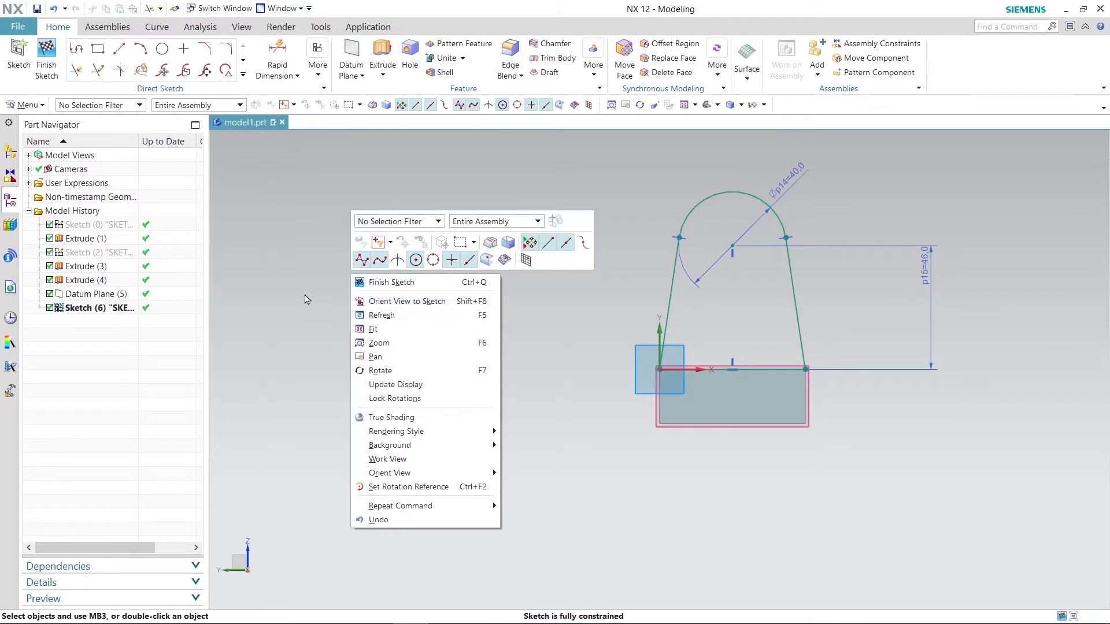
{"action": "left_click", "coordinate": [373, 282]}
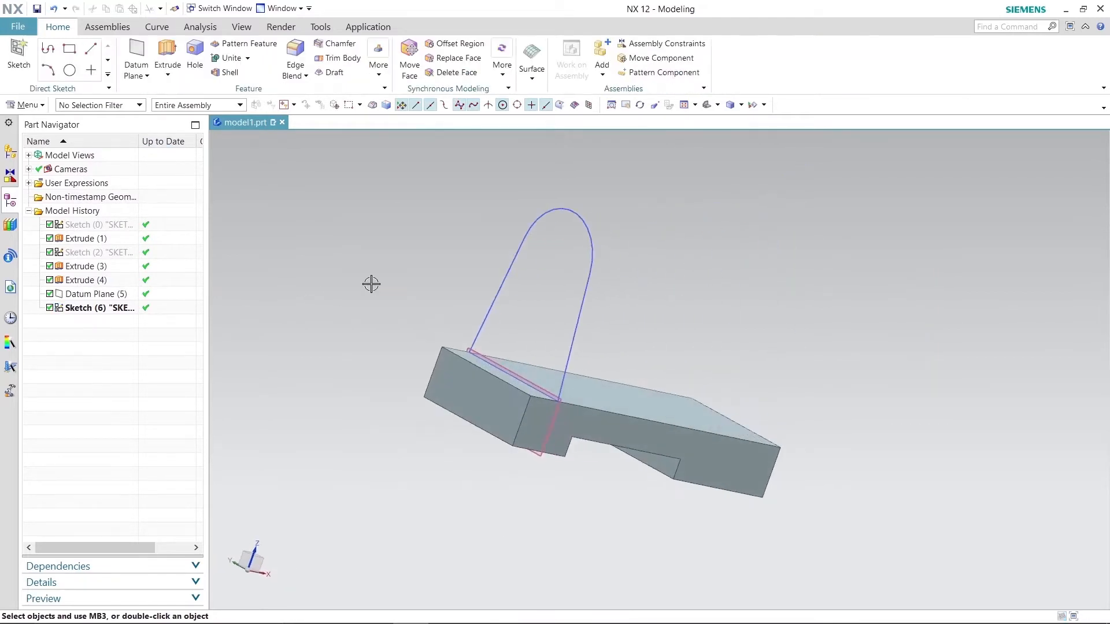
Step: Extrude the rounded upright profile from 0 to 14 mm towards the block's near end, with Boolean set to None
{"action": "left_click", "coordinate": [160, 46]}
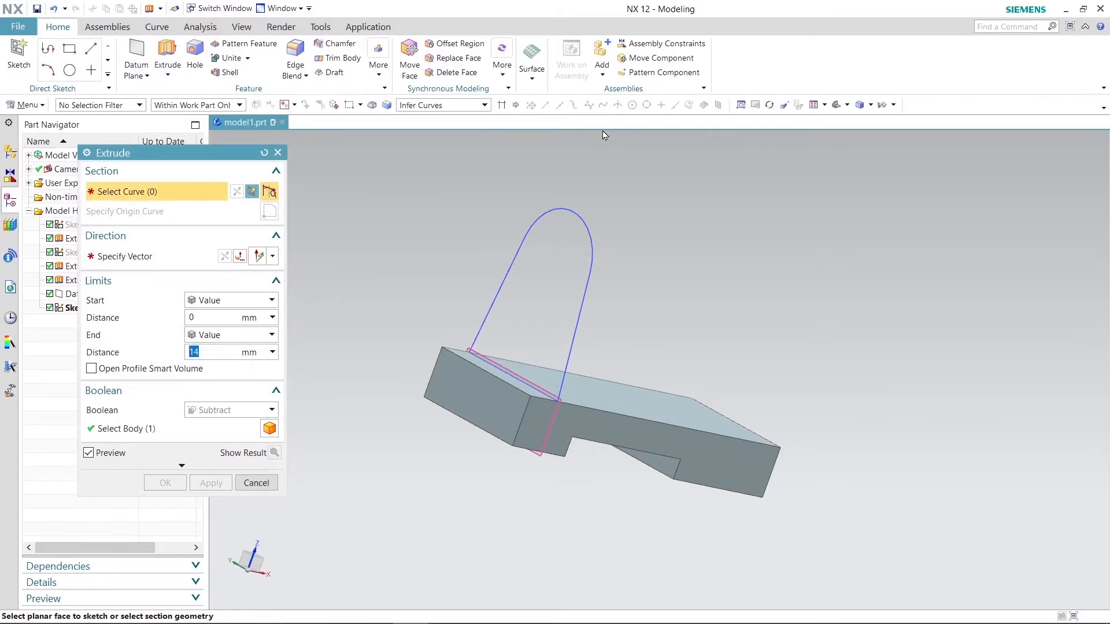
{"action": "left_click", "coordinate": [578, 214]}
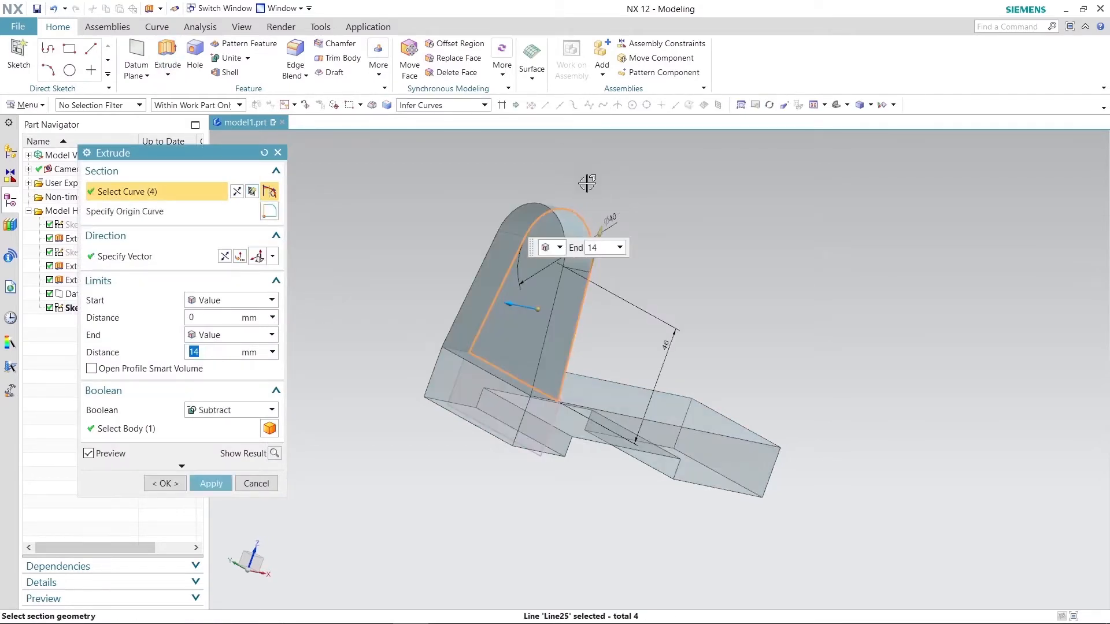
{"action": "mouse_move", "coordinate": [428, 181]}
{"action": "middle_mouse_down"}
{"action": "mouse_move", "coordinate": [424, 213]}
{"action": "mouse_move", "coordinate": [391, 181]}
{"action": "mouse_move", "coordinate": [416, 179]}
{"action": "middle_mouse_up"}
{"action": "left_click", "coordinate": [270, 410]}
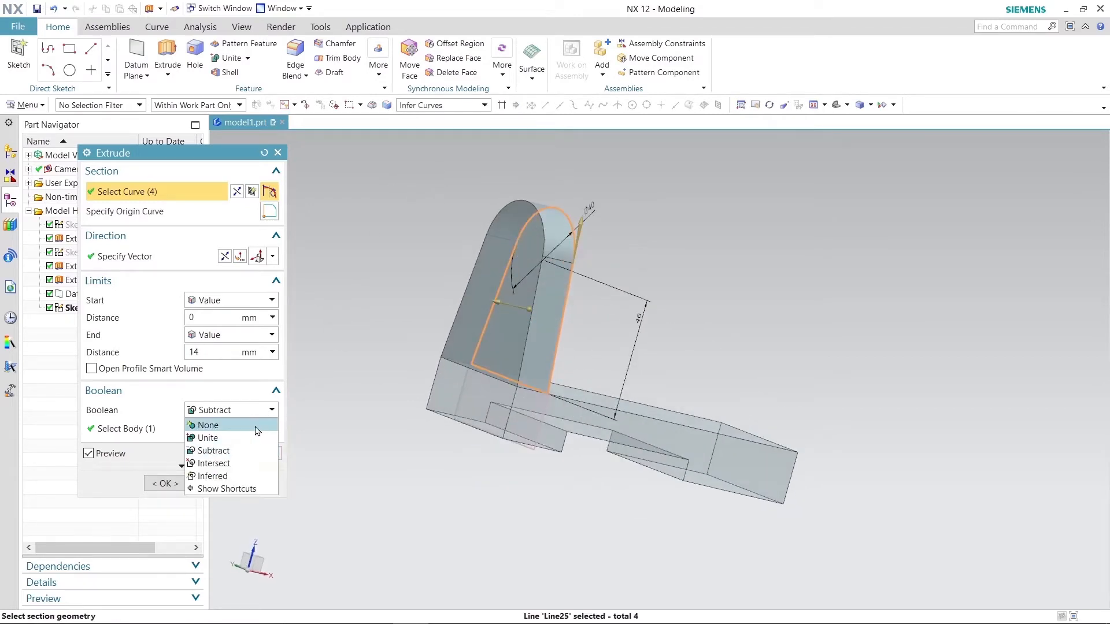
{"action": "left_click", "coordinate": [254, 426]}
{"action": "middle_click_drag", "start_coordinate": [347, 300], "coordinate": [371, 432]}
{"action": "left_click", "coordinate": [211, 463]}
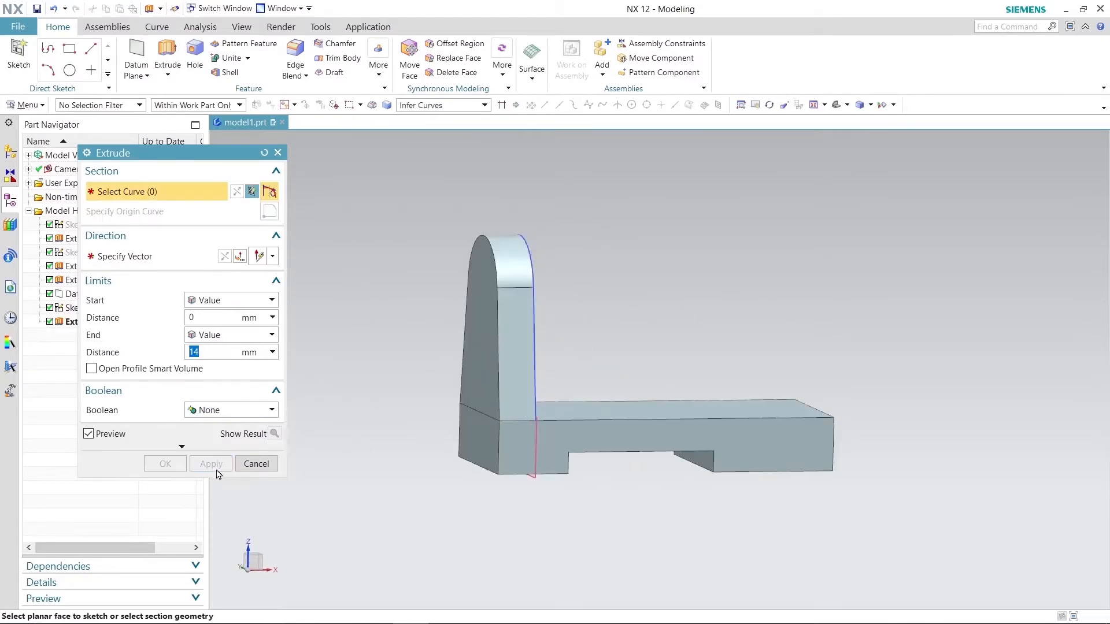
{"action": "left_click", "coordinate": [256, 463]}
{"action": "middle_click_drag", "start_coordinate": [291, 435], "coordinate": [348, 386]}
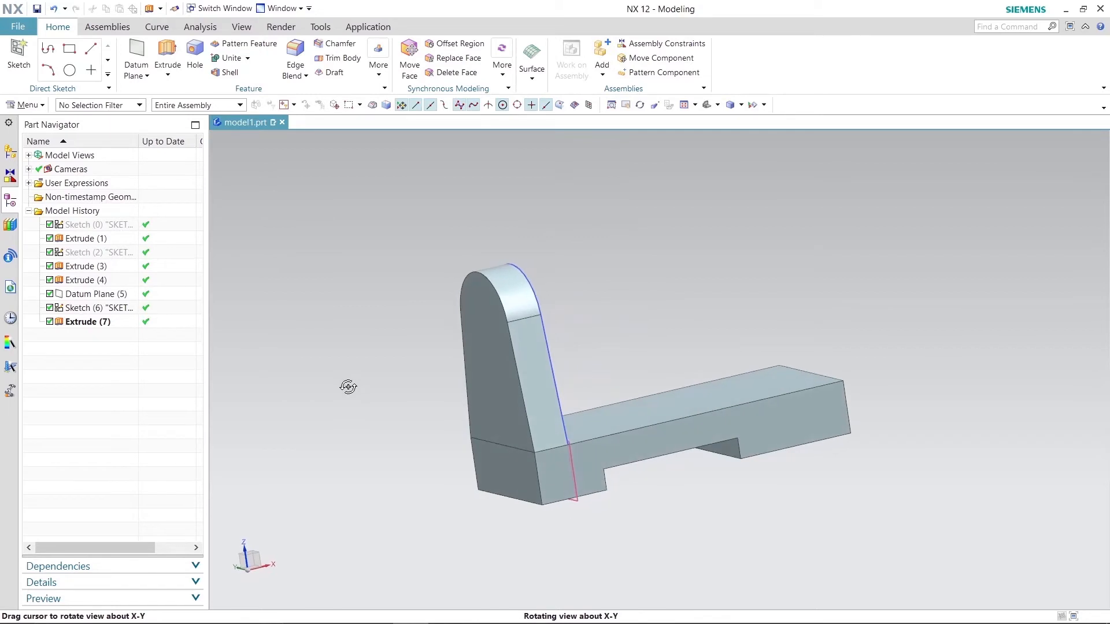
Step: Create a second datum plane offset -50 mm from the existing datum plane, across the middle of the block
{"action": "left_click", "coordinate": [150, 72]}
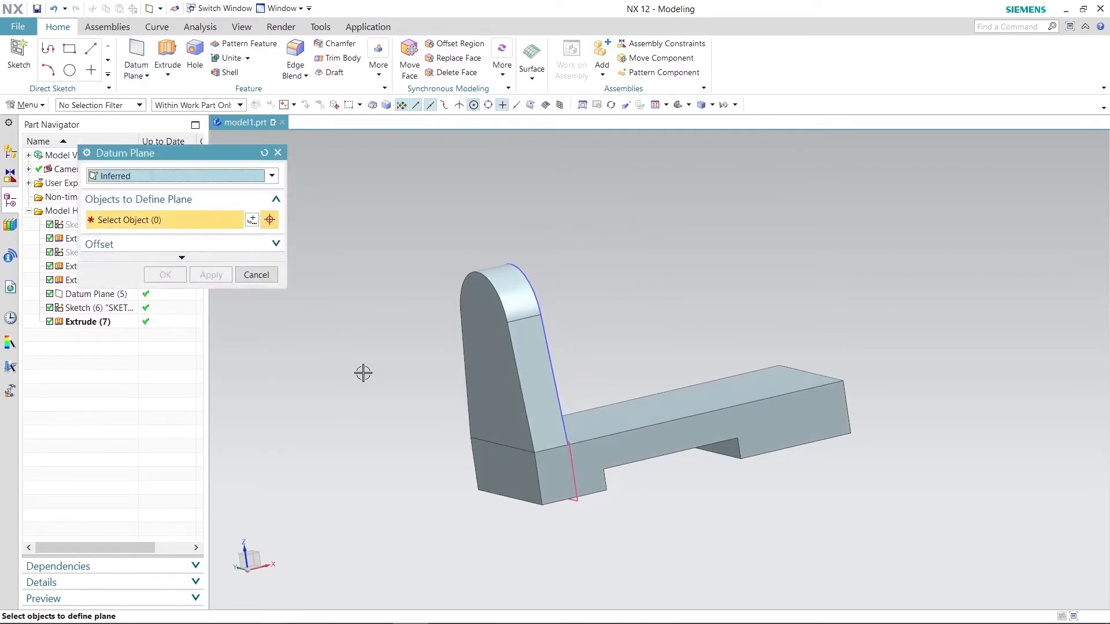
{"action": "middle_click_drag", "start_coordinate": [363, 373], "coordinate": [324, 387]}
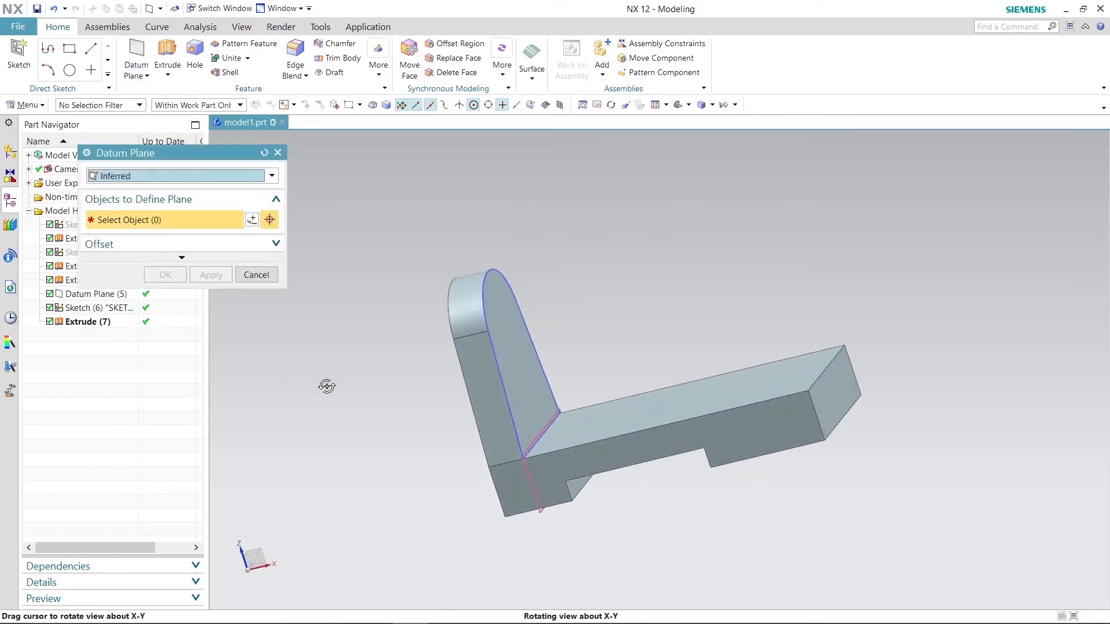
{"action": "left_click", "coordinate": [539, 514]}
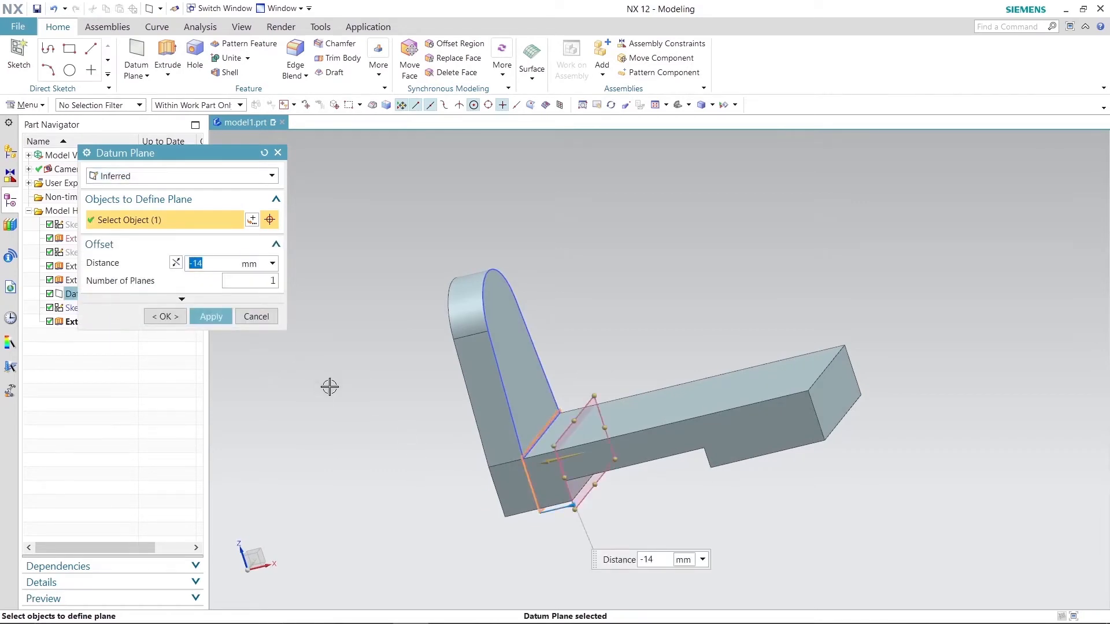
{"action": "key", "text": "Return"}
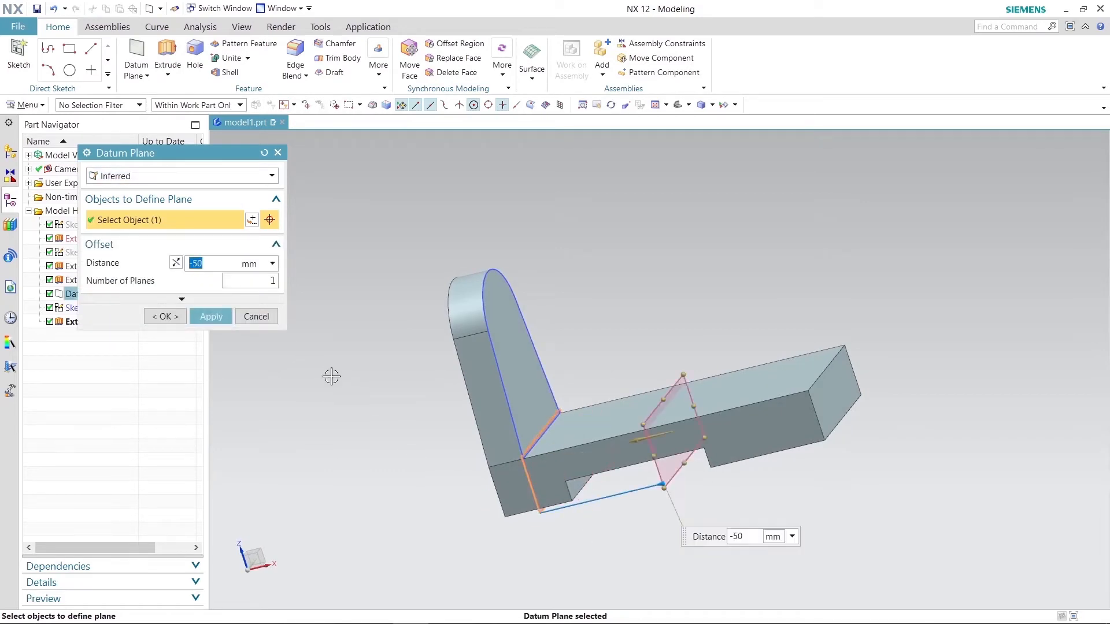
{"action": "left_click", "coordinate": [221, 321]}
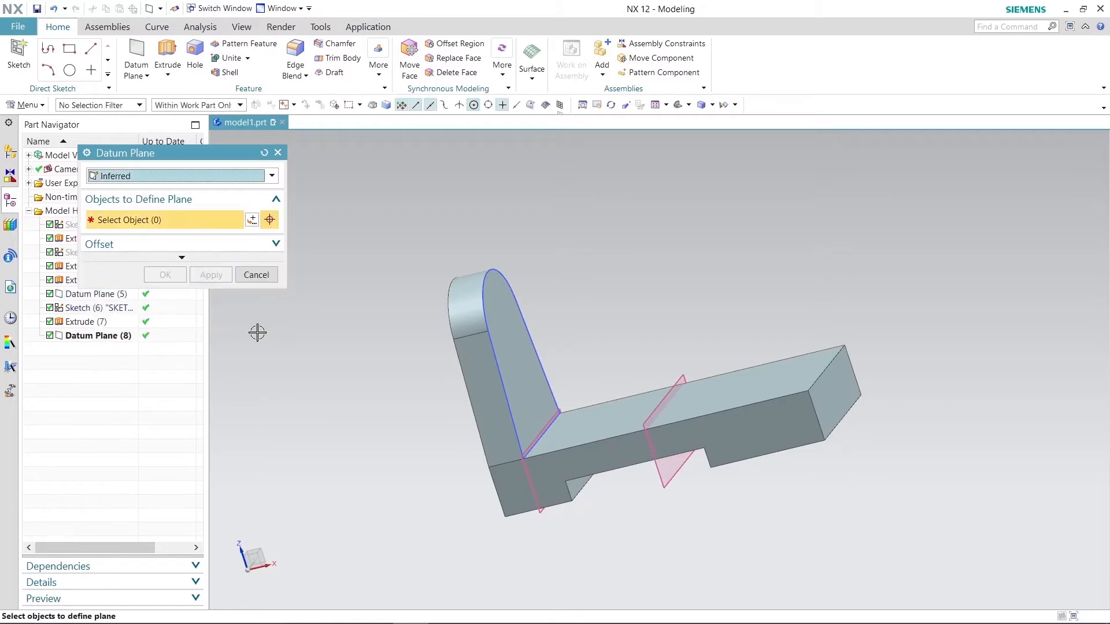
{"action": "left_click", "coordinate": [256, 275]}
Step: Start a new sketch on the datum plane across the middle of the block
{"action": "middle_click_drag", "start_coordinate": [349, 362], "coordinate": [410, 353]}
{"action": "left_click", "coordinate": [19, 55]}
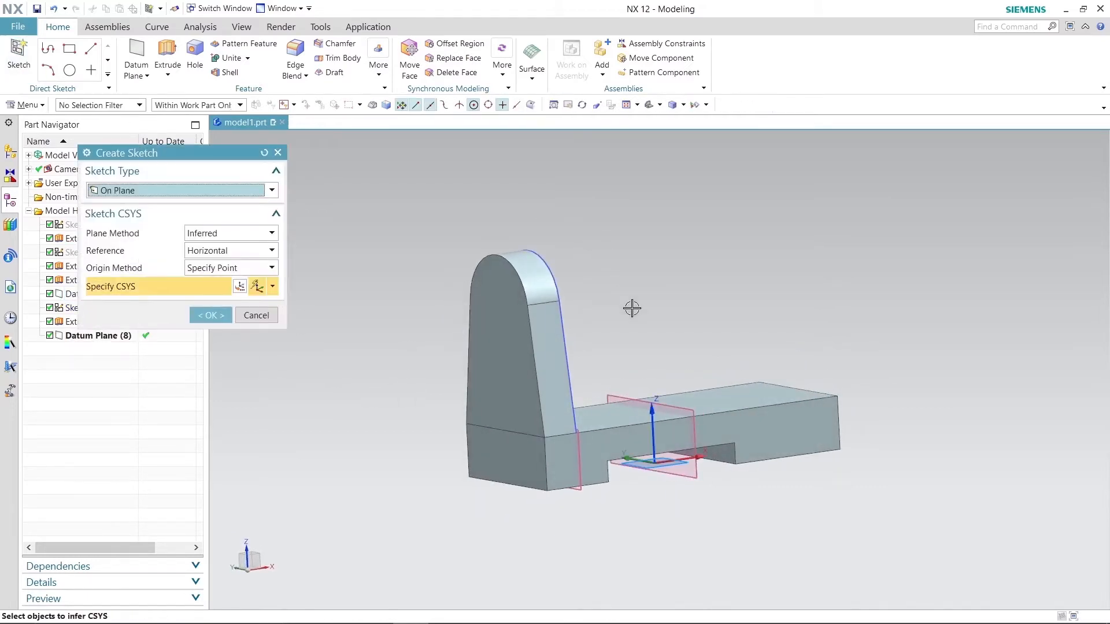
{"action": "left_click", "coordinate": [614, 395]}
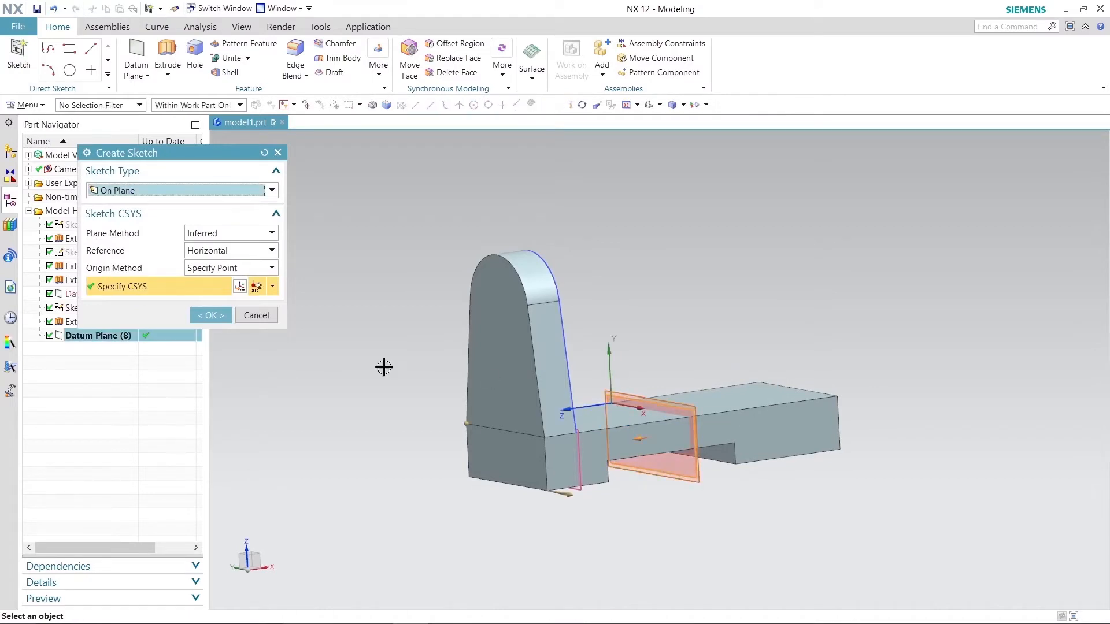
{"action": "left_click", "coordinate": [225, 317]}
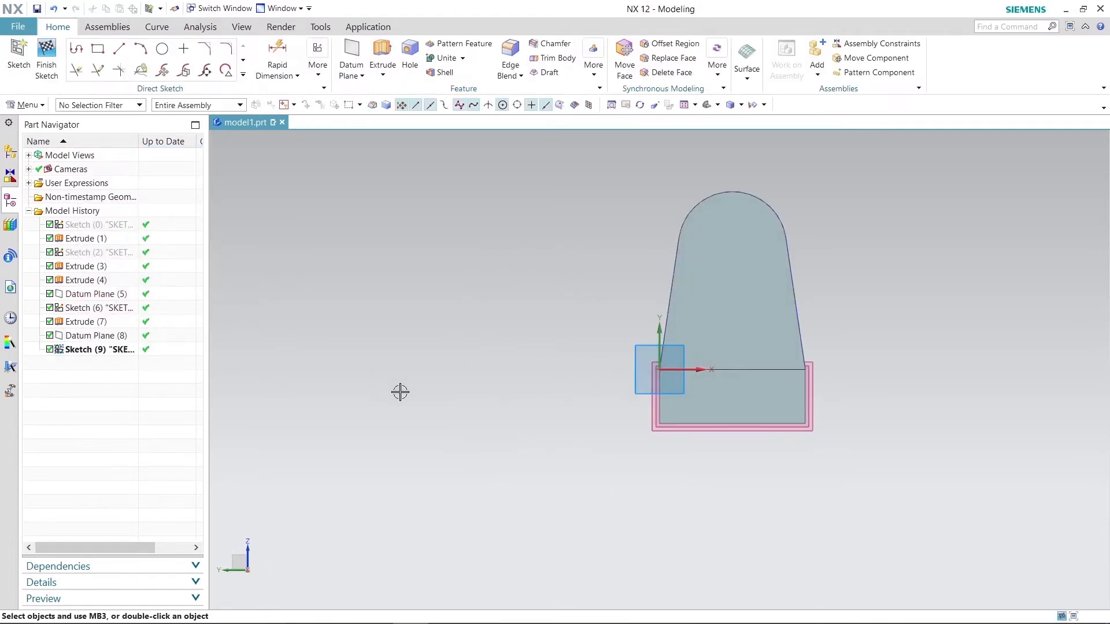
{"action": "scroll", "coordinate": [486, 401], "scroll_direction": "down", "scroll_amount": 2}
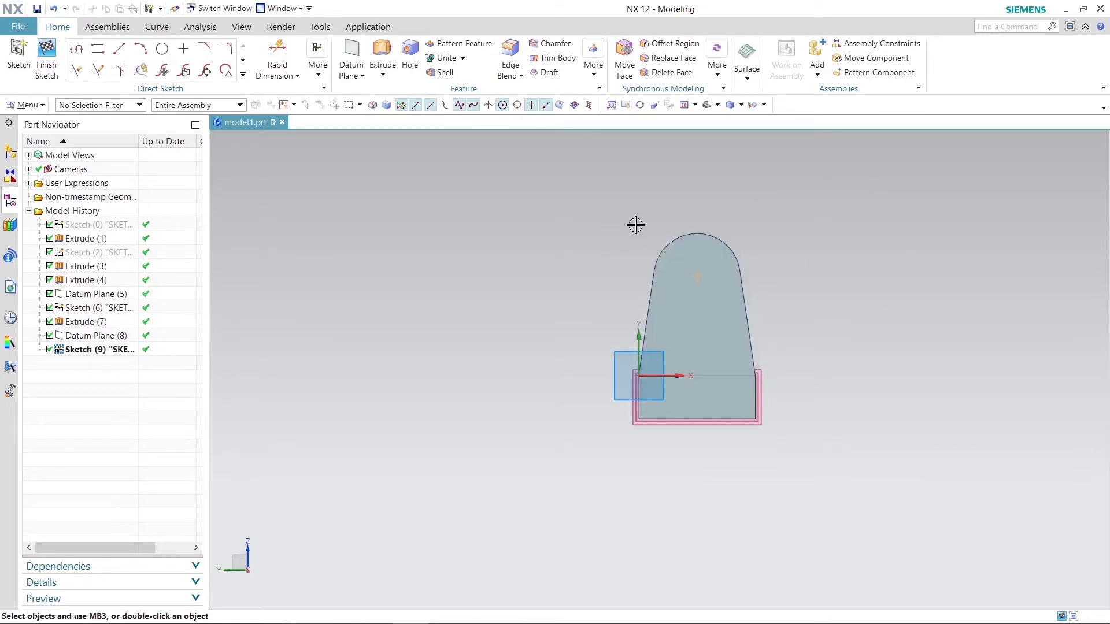
Step: Project the four outline edges of the rounded upright onto the mid-block sketch plane and finish the sketch
{"action": "left_click", "coordinate": [243, 60]}
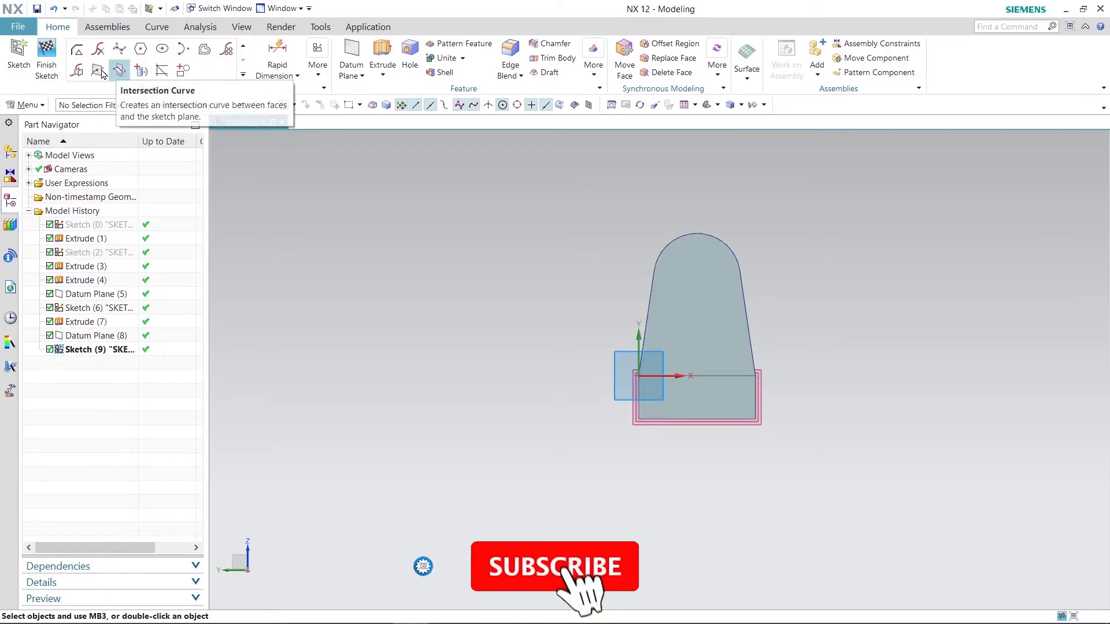
{"action": "left_click", "coordinate": [141, 71]}
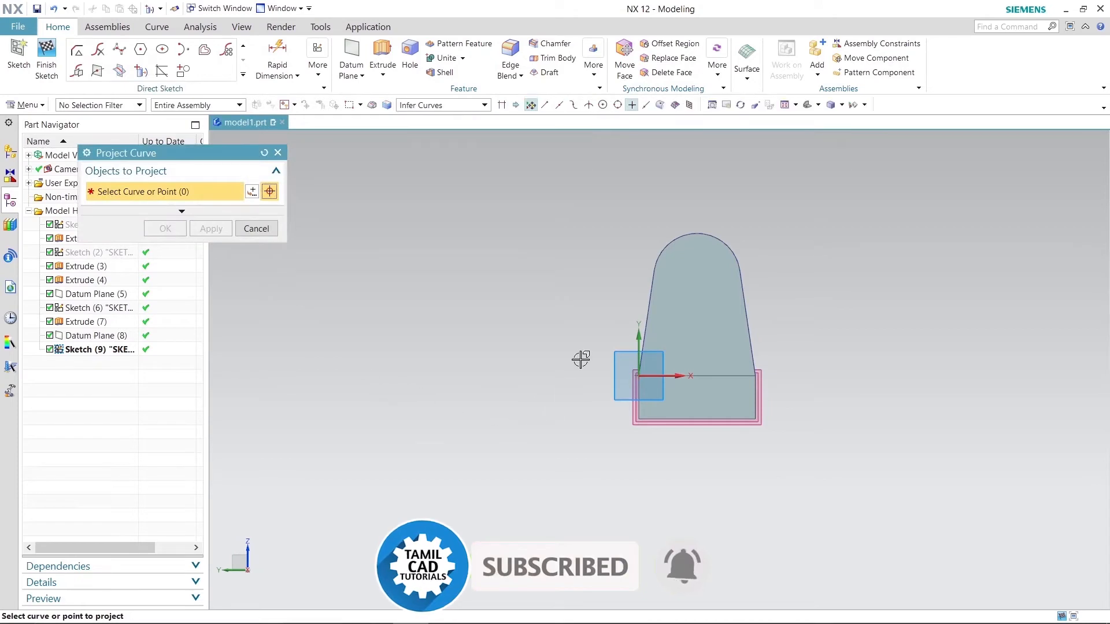
{"action": "left_click", "coordinate": [647, 306]}
{"action": "left_click", "coordinate": [651, 236]}
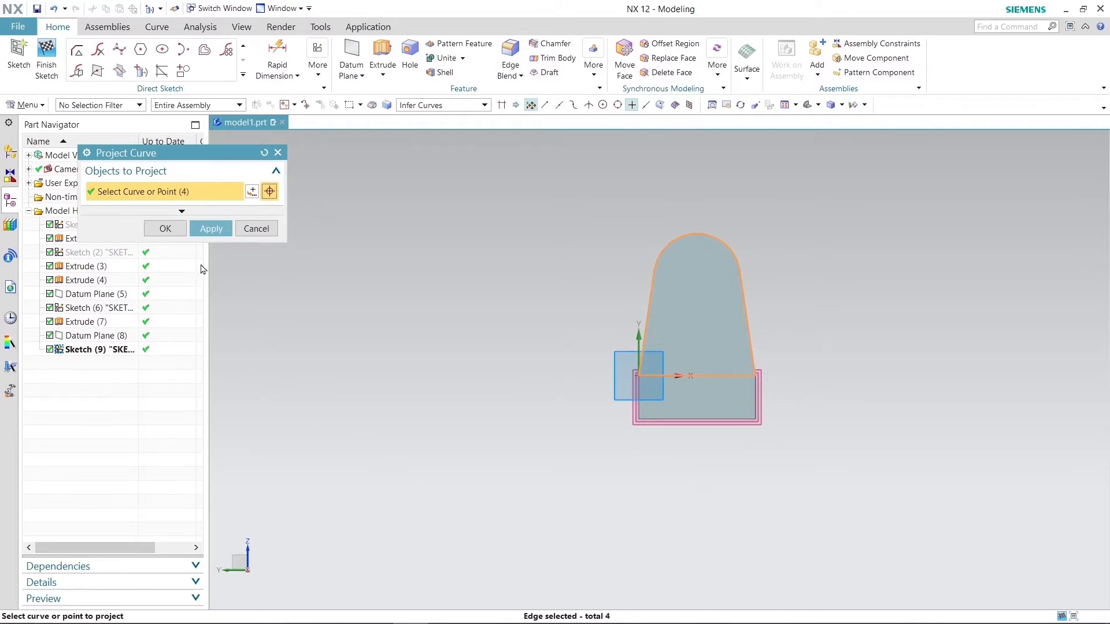
{"action": "left_click", "coordinate": [211, 229]}
{"action": "left_click", "coordinate": [256, 229]}
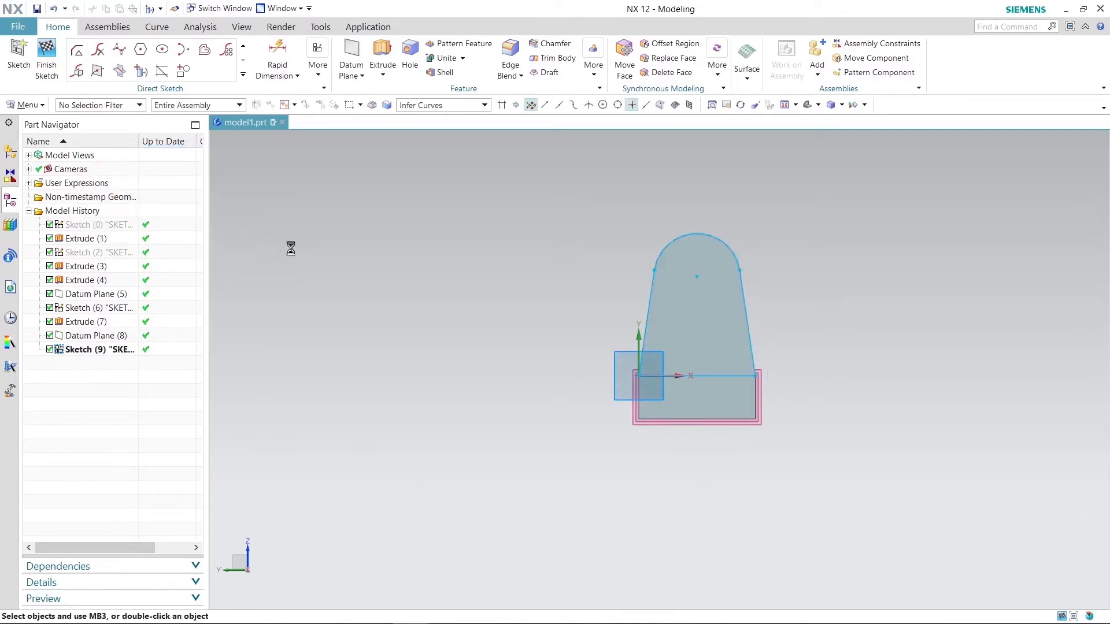
{"action": "mouse_move", "coordinate": [478, 322]}
{"action": "middle_mouse_down"}
{"action": "mouse_move", "coordinate": [417, 327]}
{"action": "mouse_move", "coordinate": [416, 313]}
{"action": "middle_mouse_up"}
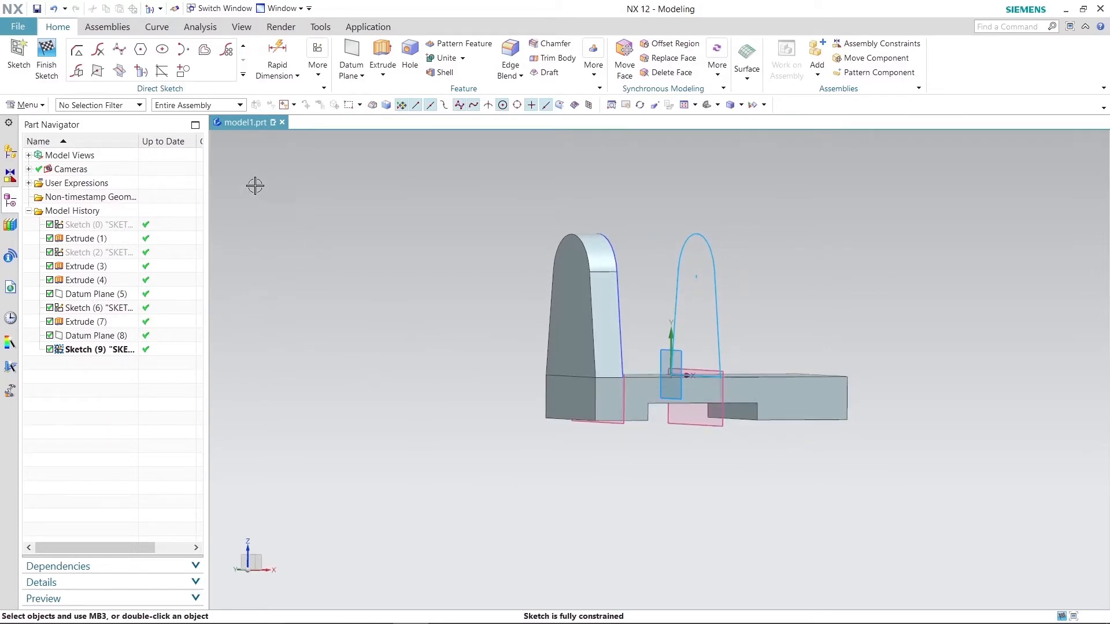
{"action": "left_click", "coordinate": [47, 55]}
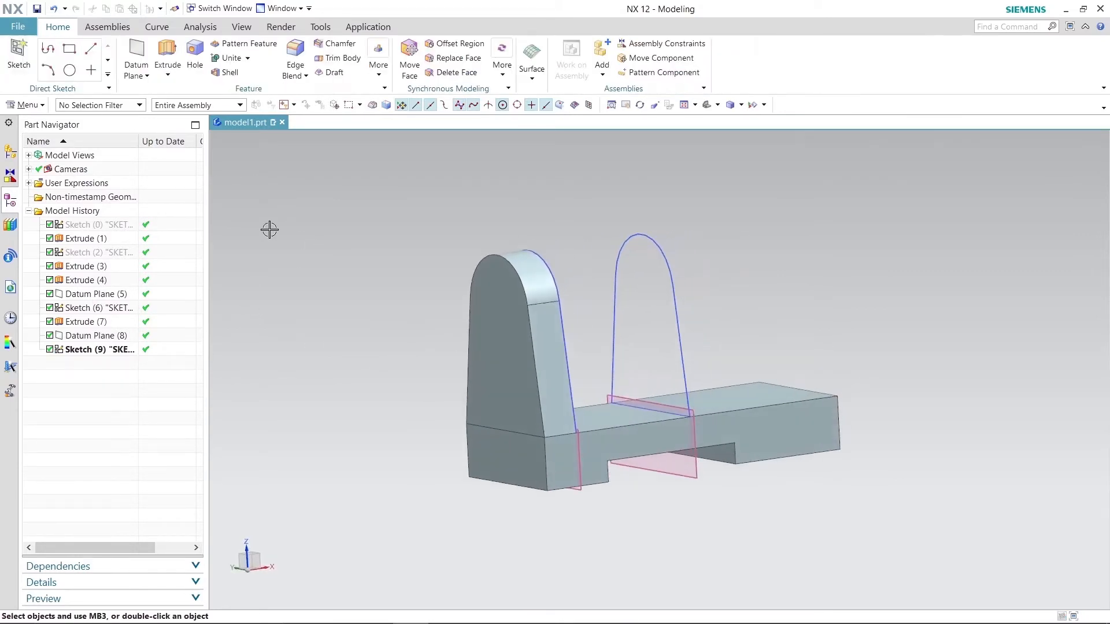
Step: Extrude the projected profile from 0 to 14 mm with the direction reversed, away from the first upright, and Boolean set to None
{"action": "left_click", "coordinate": [167, 56]}
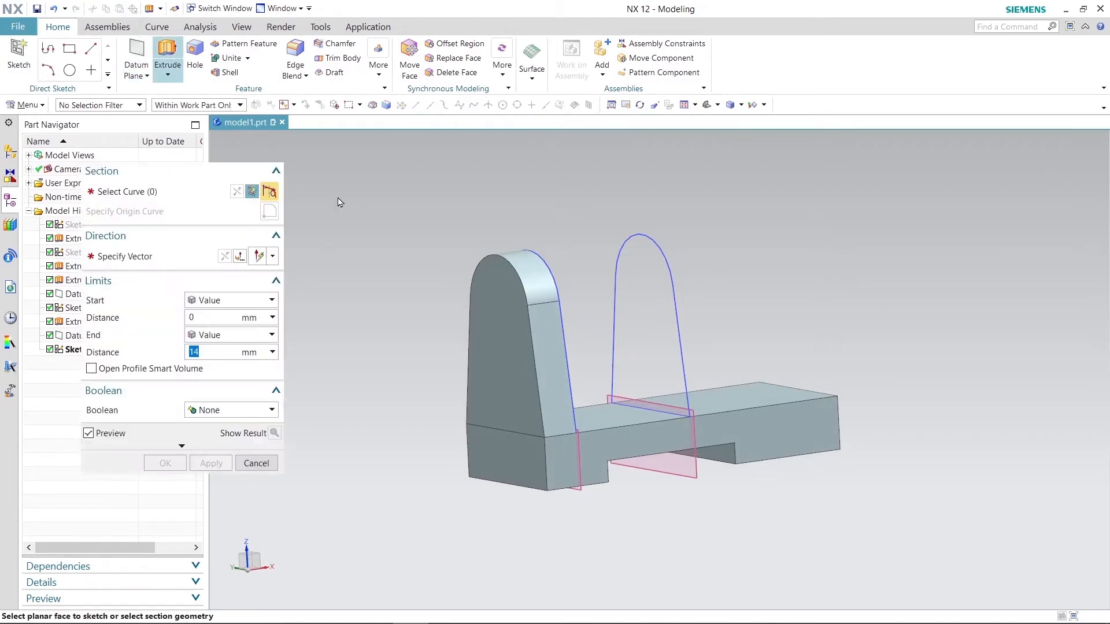
{"action": "left_click", "coordinate": [645, 234]}
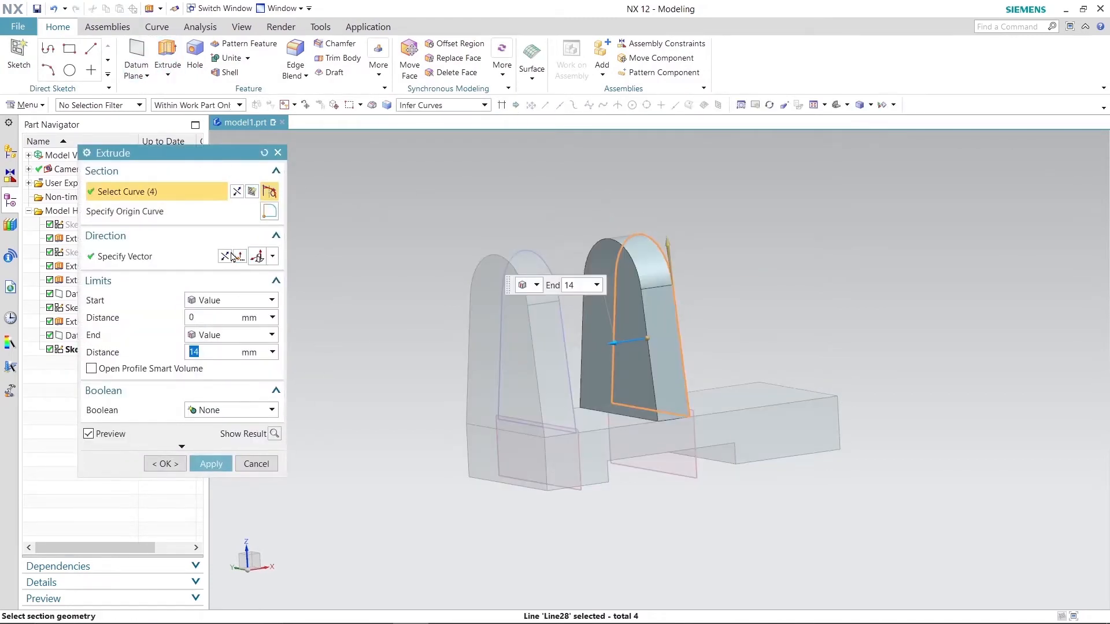
{"action": "left_click", "coordinate": [228, 257]}
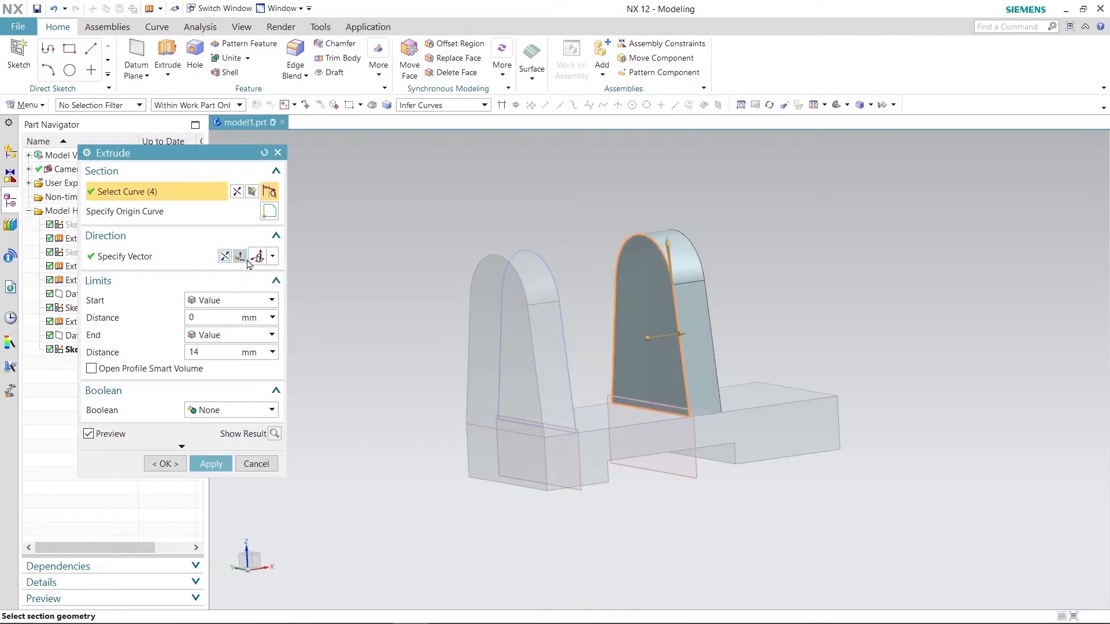
{"action": "left_click", "coordinate": [218, 473]}
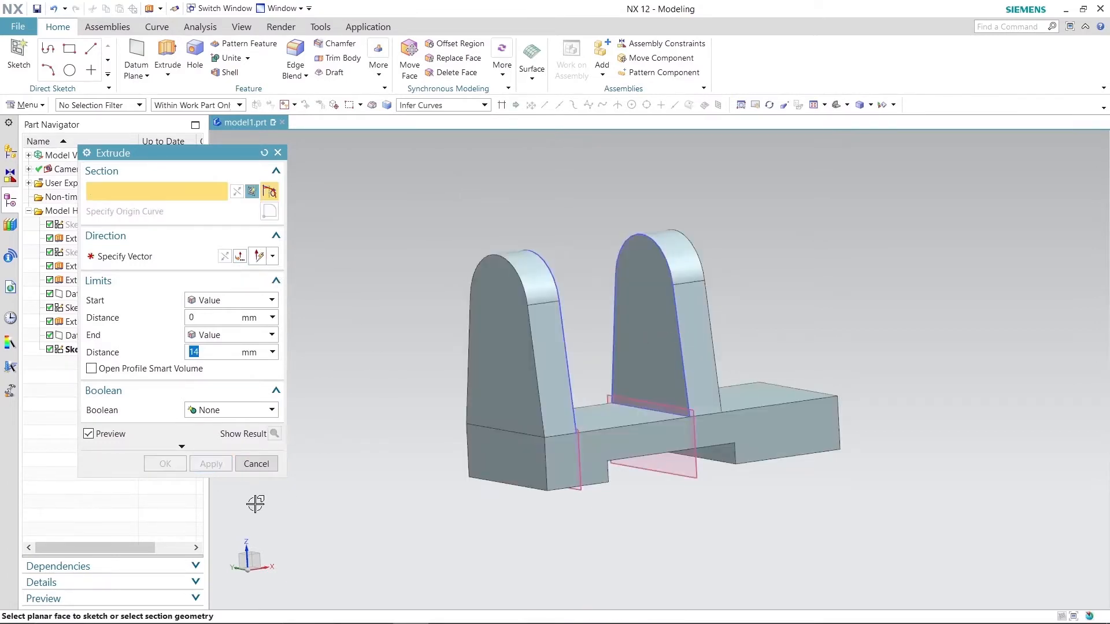
{"action": "left_click", "coordinate": [257, 465]}
Step: Sketch a circle about 27 mm in diameter on the outer face of the end upright, near its rounded top's centre
{"action": "mouse_move", "coordinate": [380, 326]}
{"action": "middle_mouse_down"}
{"action": "mouse_move", "coordinate": [337, 292]}
{"action": "mouse_move", "coordinate": [372, 330]}
{"action": "middle_mouse_up"}
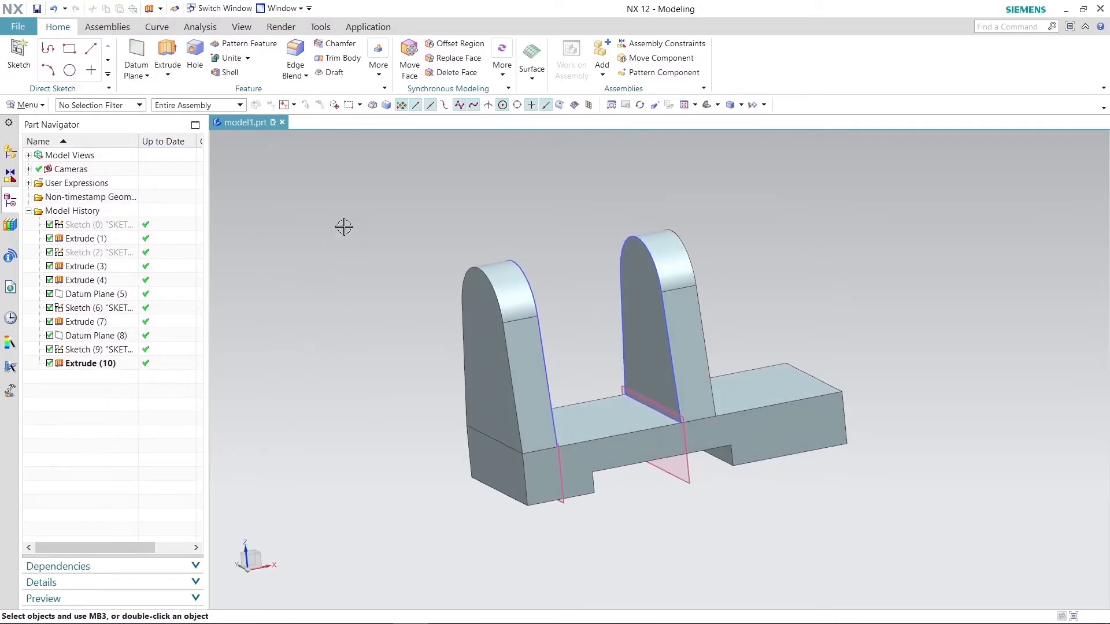
{"action": "middle_click_drag", "start_coordinate": [343, 227], "coordinate": [366, 206]}
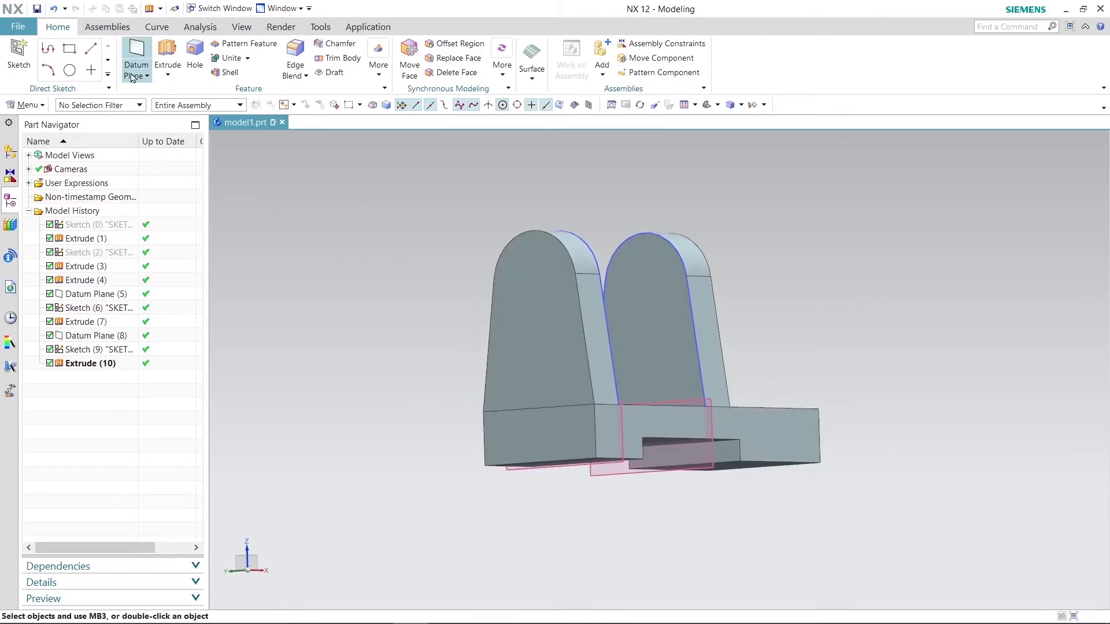
{"action": "left_click", "coordinate": [71, 71]}
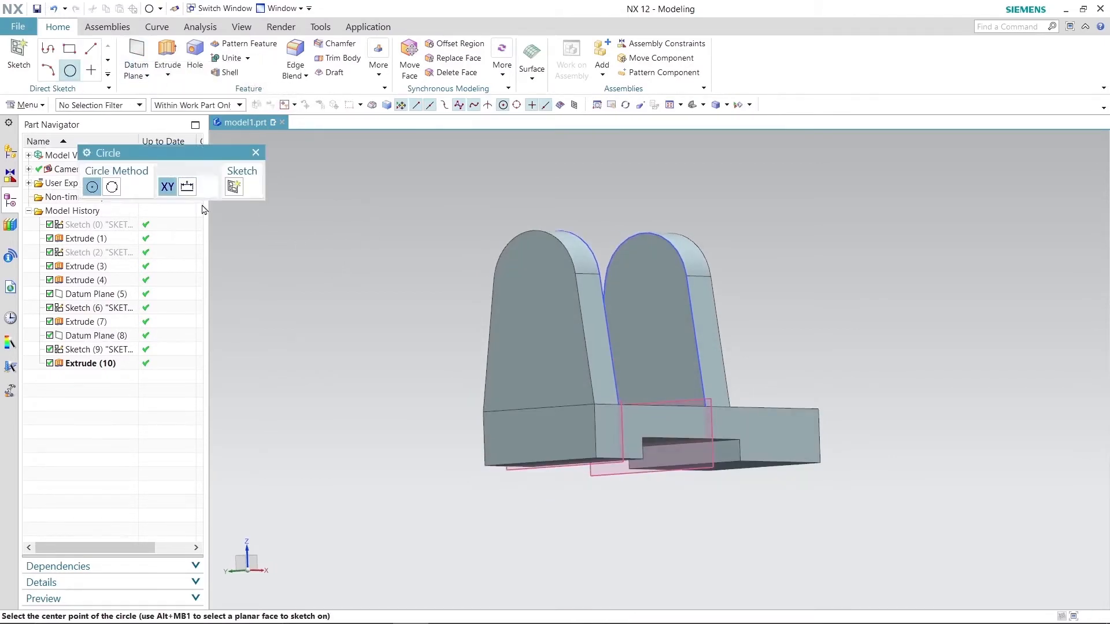
{"action": "left_click", "coordinate": [534, 285]}
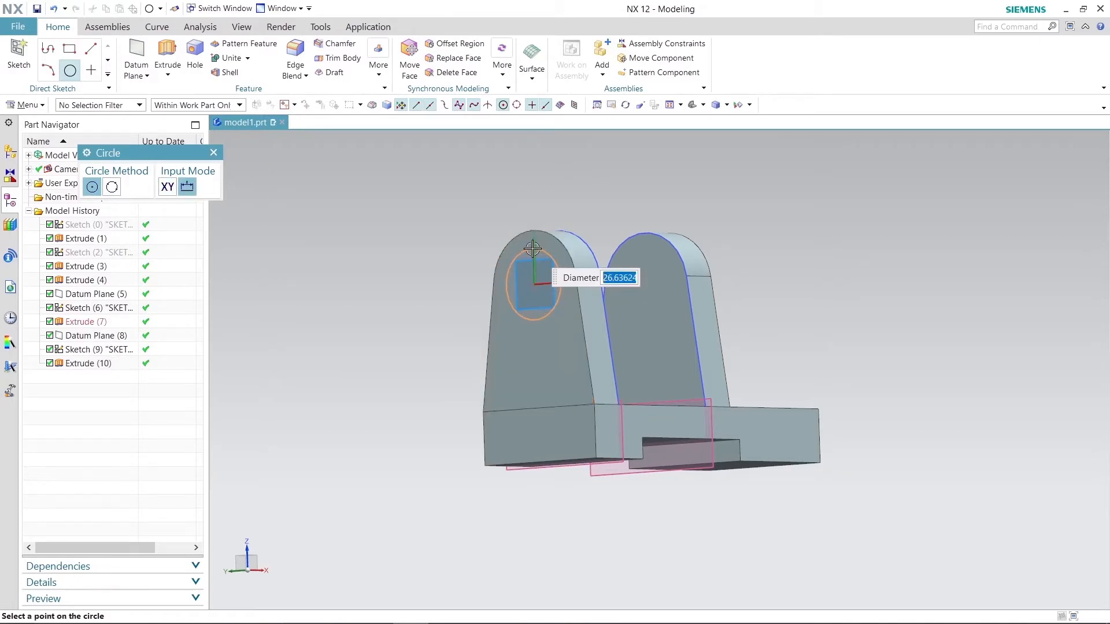
{"action": "left_click", "coordinate": [533, 247]}
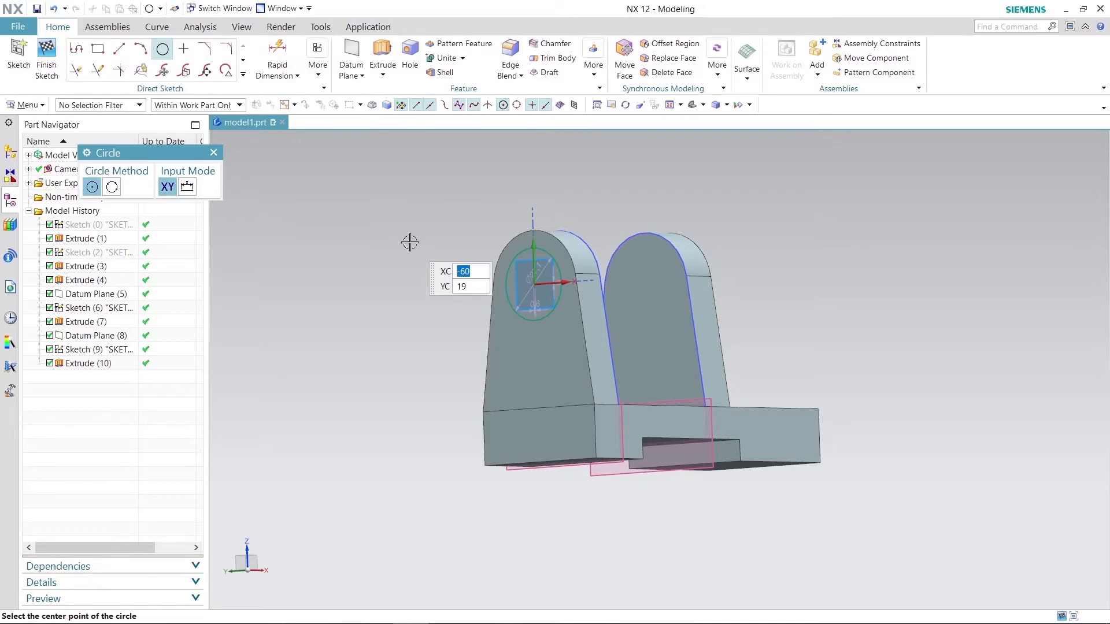
{"action": "key", "text": "shift+F8"}
{"action": "scroll", "coordinate": [438, 282], "scroll_direction": "down", "scroll_amount": 1}
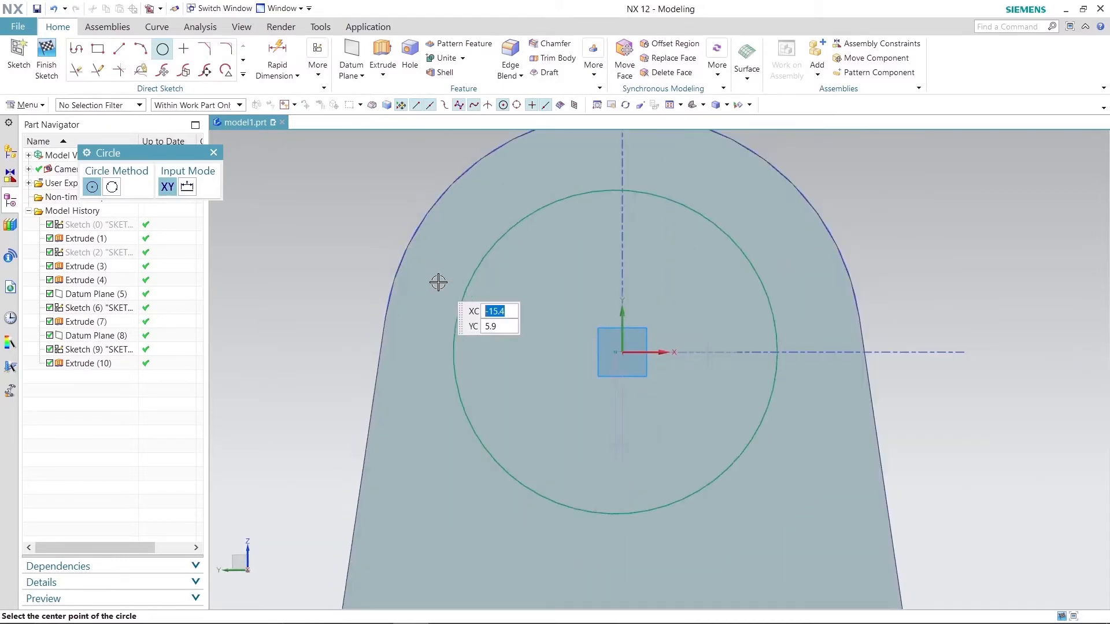
{"action": "scroll", "coordinate": [438, 282], "scroll_direction": "down", "scroll_amount": 5}
{"action": "right_click", "coordinate": [352, 253]}
{"action": "left_click", "coordinate": [369, 286]}
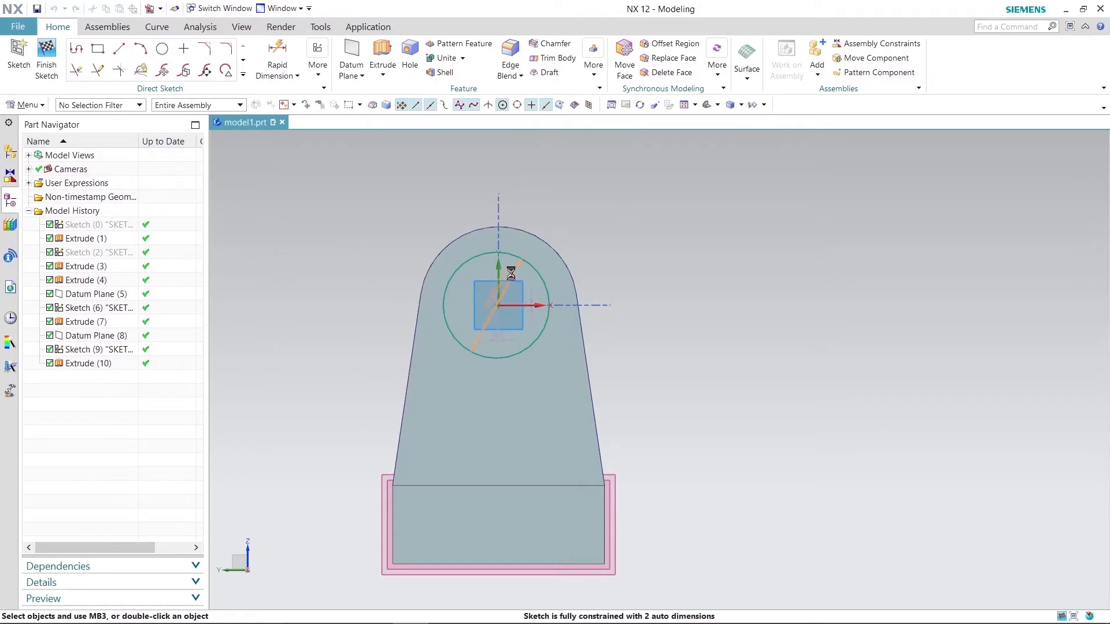
Step: Set the sketched circle's diameter to 40 mm
{"action": "type", "text": "40"}
{"action": "key", "text": "Return"}
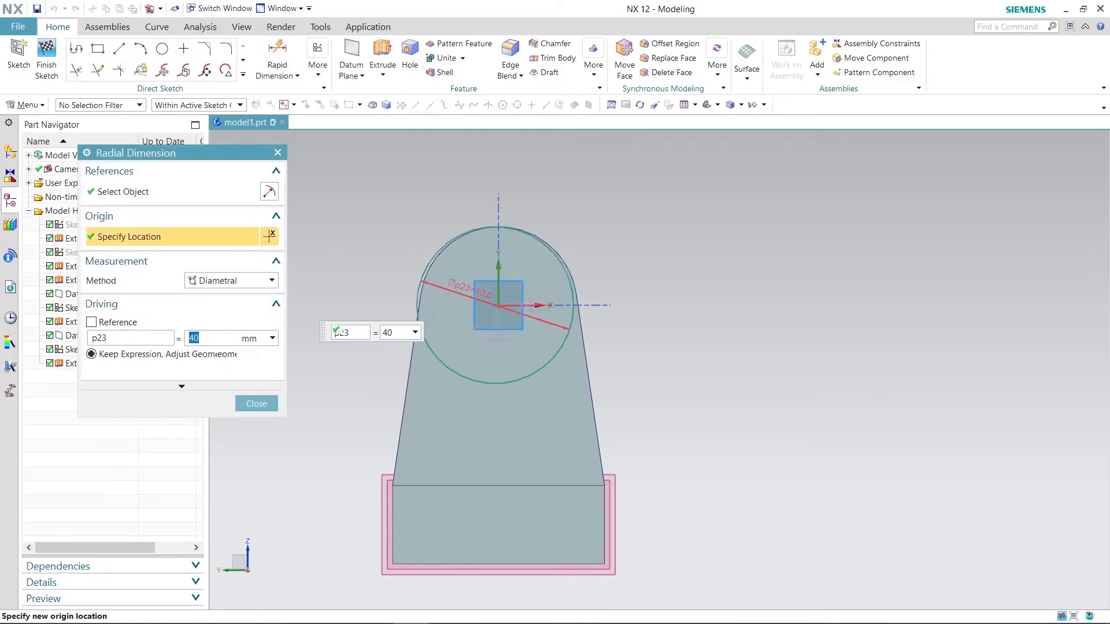
{"action": "left_click", "coordinate": [258, 406]}
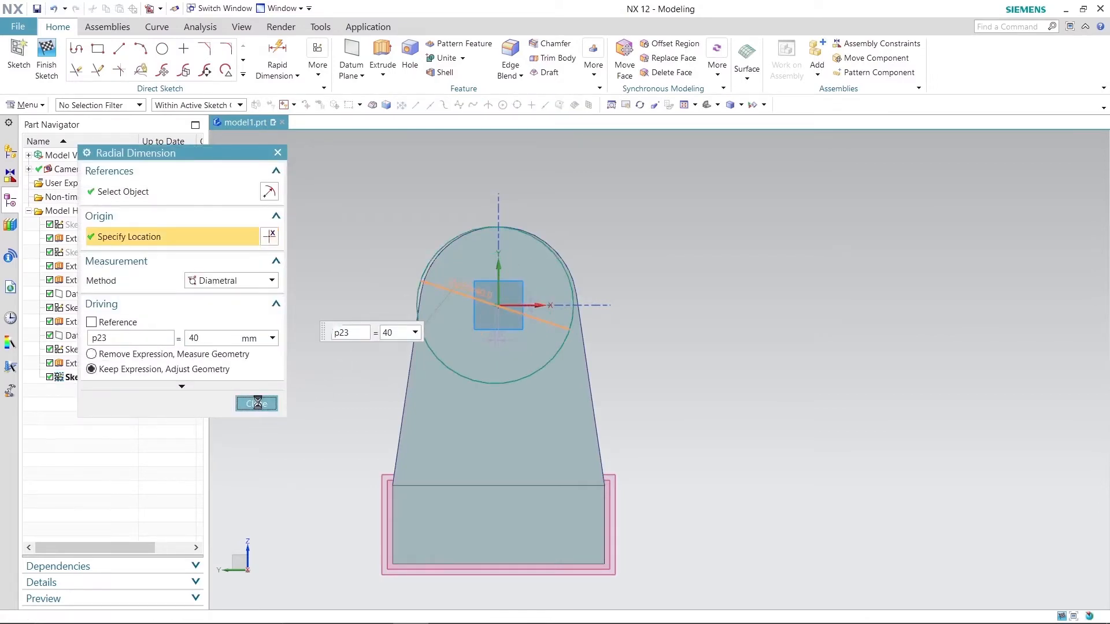
Step: Constrain the circle concentric with the upright's rounded top edge and finish the sketch
{"action": "left_click", "coordinate": [317, 67]}
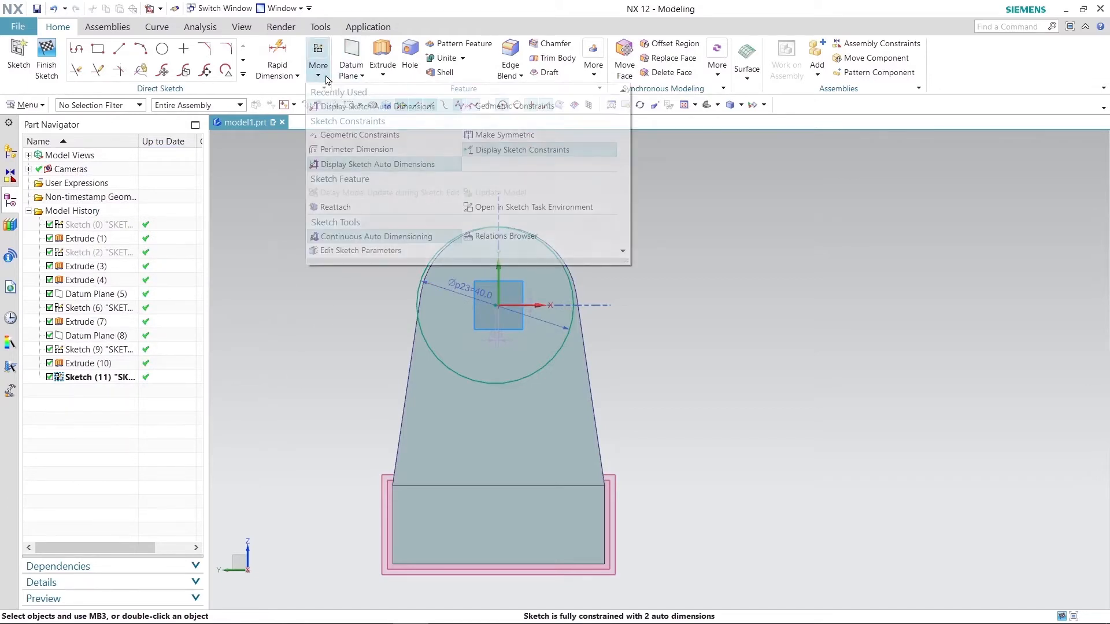
{"action": "left_click", "coordinate": [399, 133]}
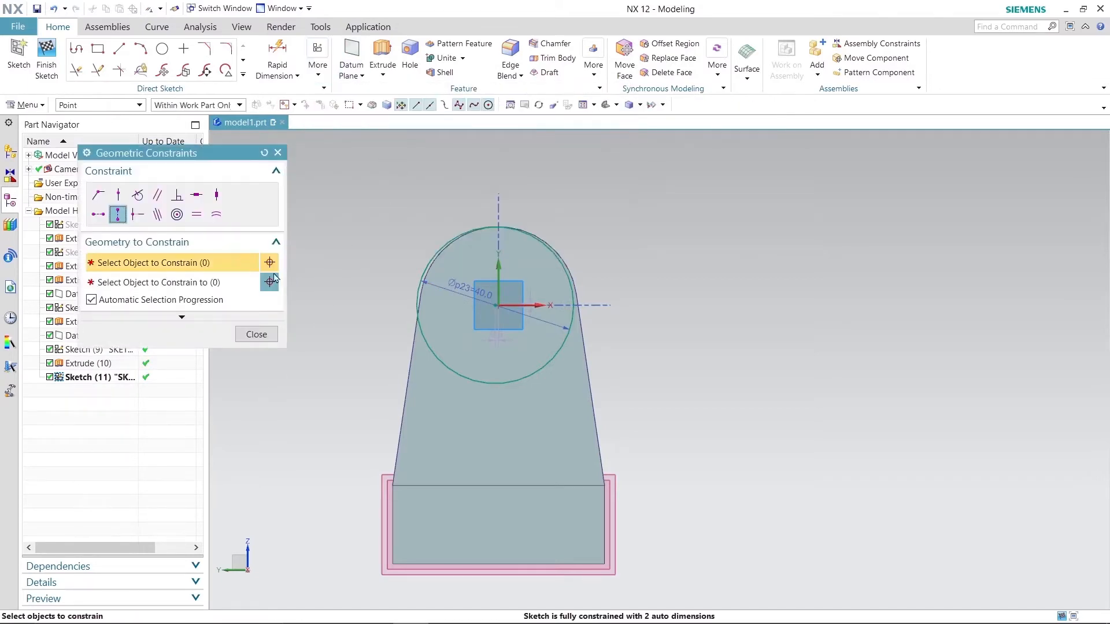
{"action": "left_click", "coordinate": [177, 215]}
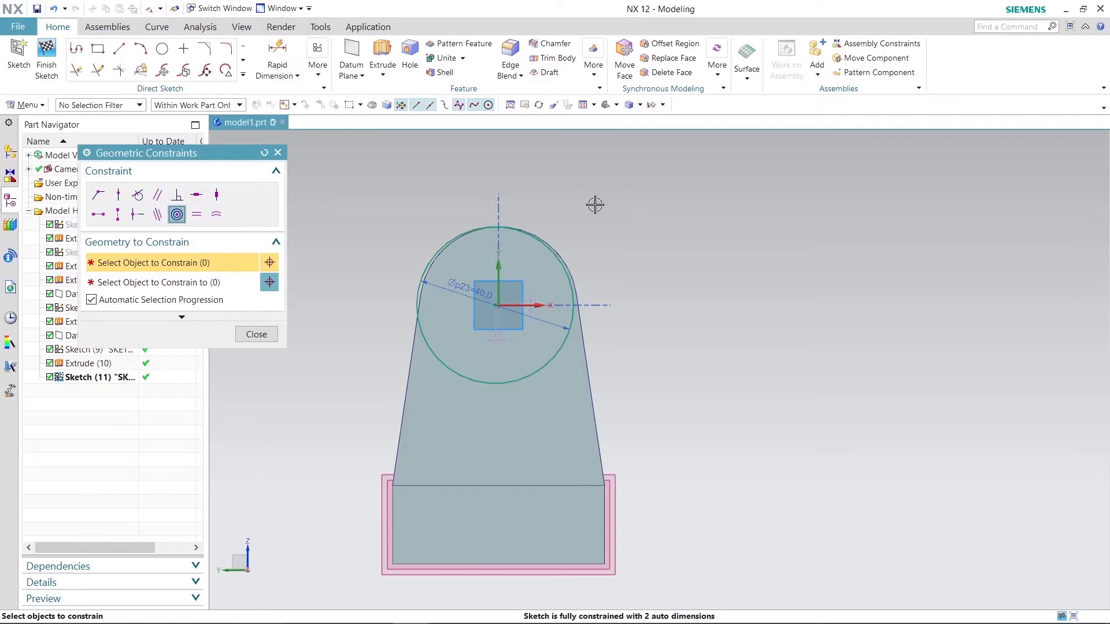
{"action": "left_click", "coordinate": [565, 257]}
{"action": "left_click", "coordinate": [569, 260]}
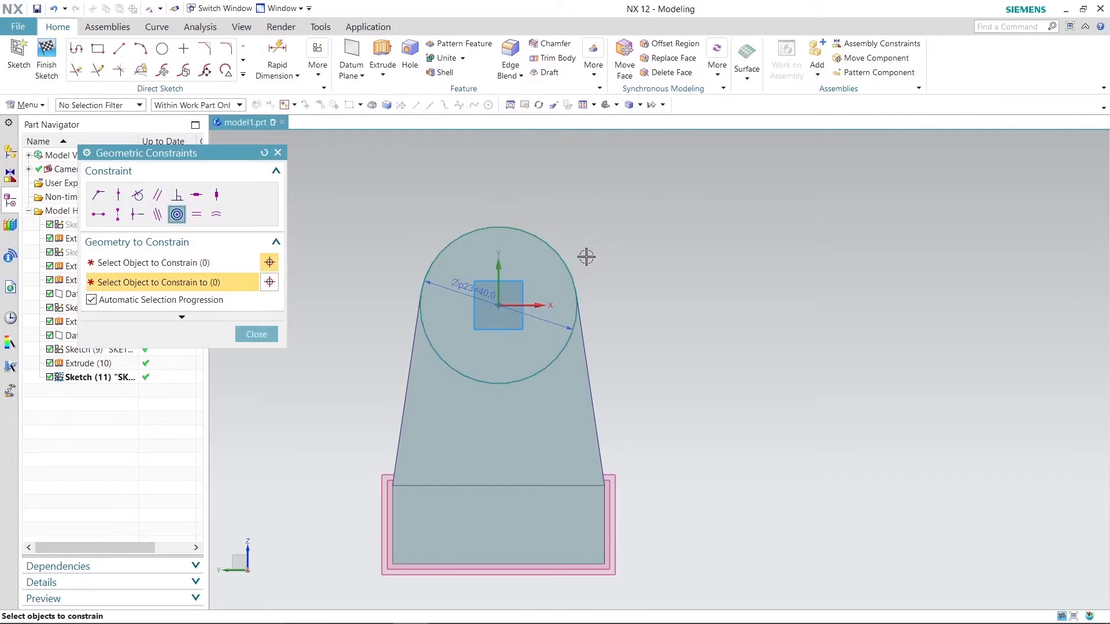
{"action": "left_click", "coordinate": [256, 335]}
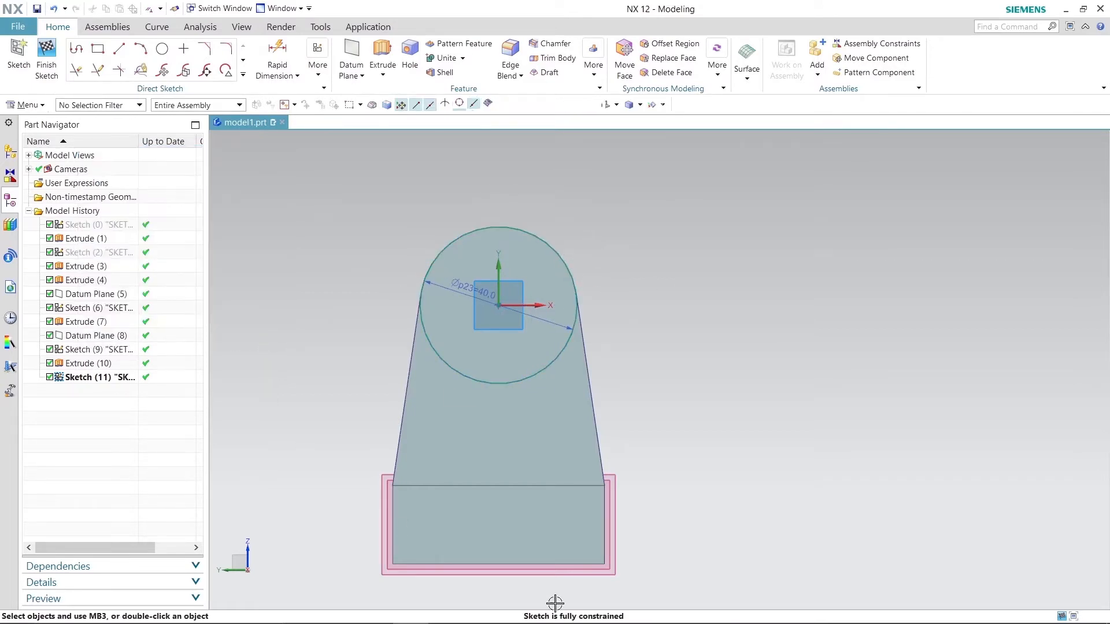
{"action": "left_click", "coordinate": [38, 67]}
Step: Extrude the circle outwards from the end upright's face from 0 to 6 mm, with Boolean set to None
{"action": "middle_click_drag", "start_coordinate": [404, 223], "coordinate": [370, 235]}
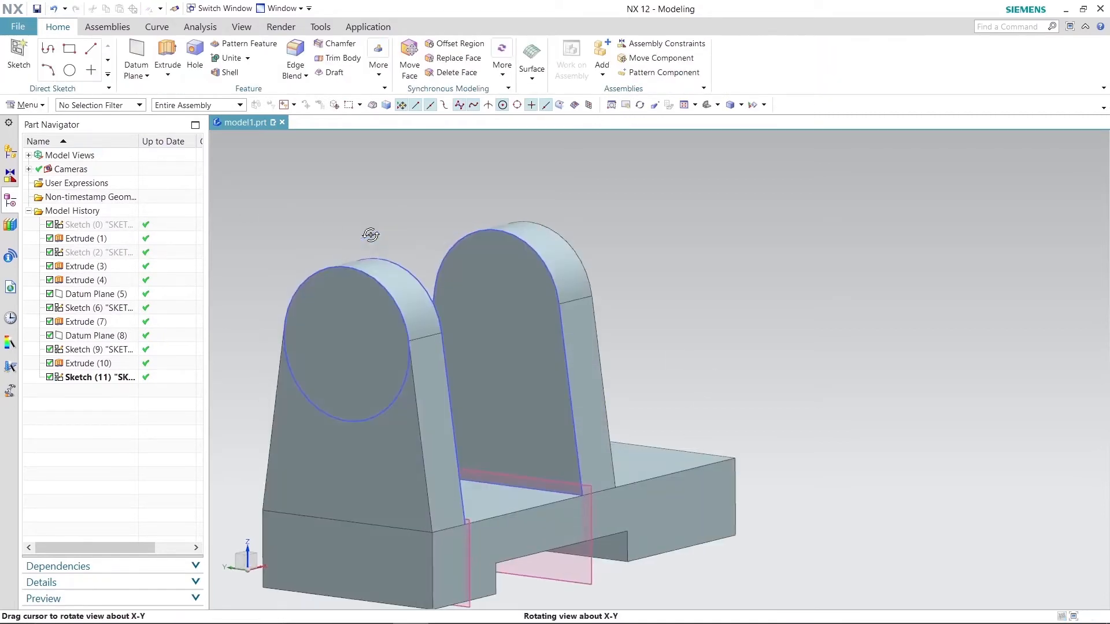
{"action": "scroll", "coordinate": [316, 193], "scroll_direction": "up", "scroll_amount": 2}
{"action": "scroll", "coordinate": [317, 193], "scroll_direction": "down", "scroll_amount": 3}
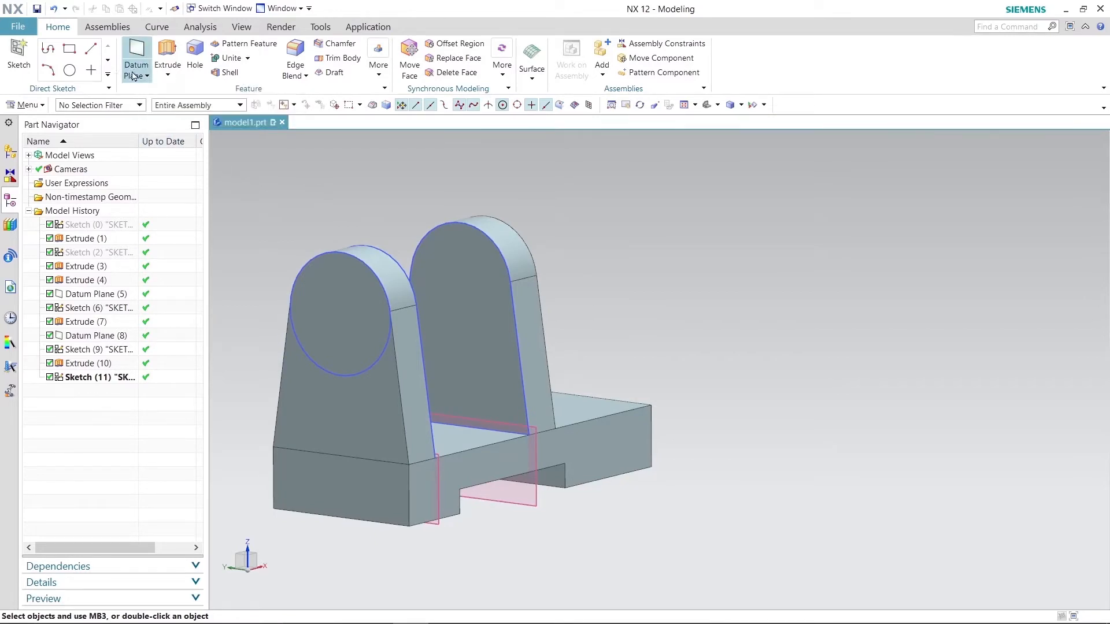
{"action": "left_click", "coordinate": [167, 58]}
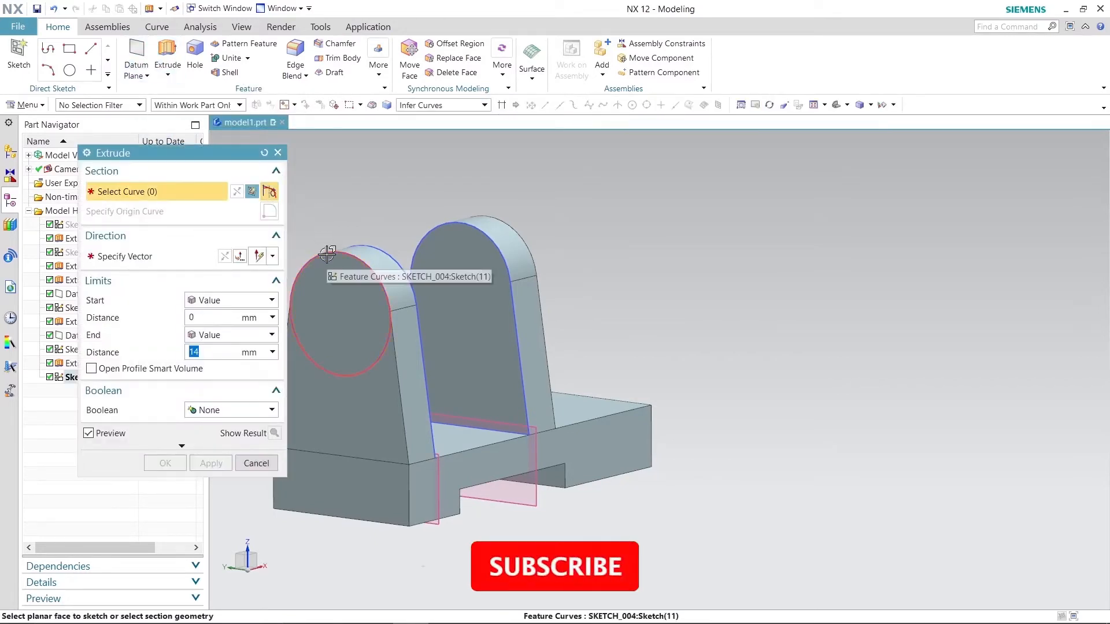
{"action": "left_click", "coordinate": [318, 258]}
{"action": "type", "text": "6"}
{"action": "key", "text": "Return"}
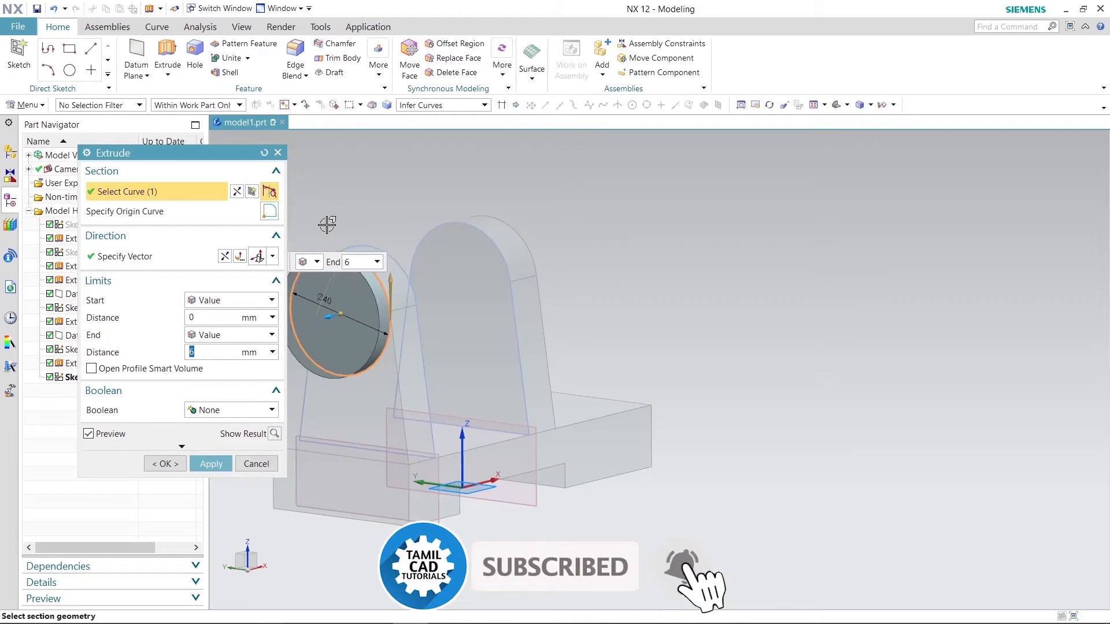
{"action": "left_click", "coordinate": [211, 464]}
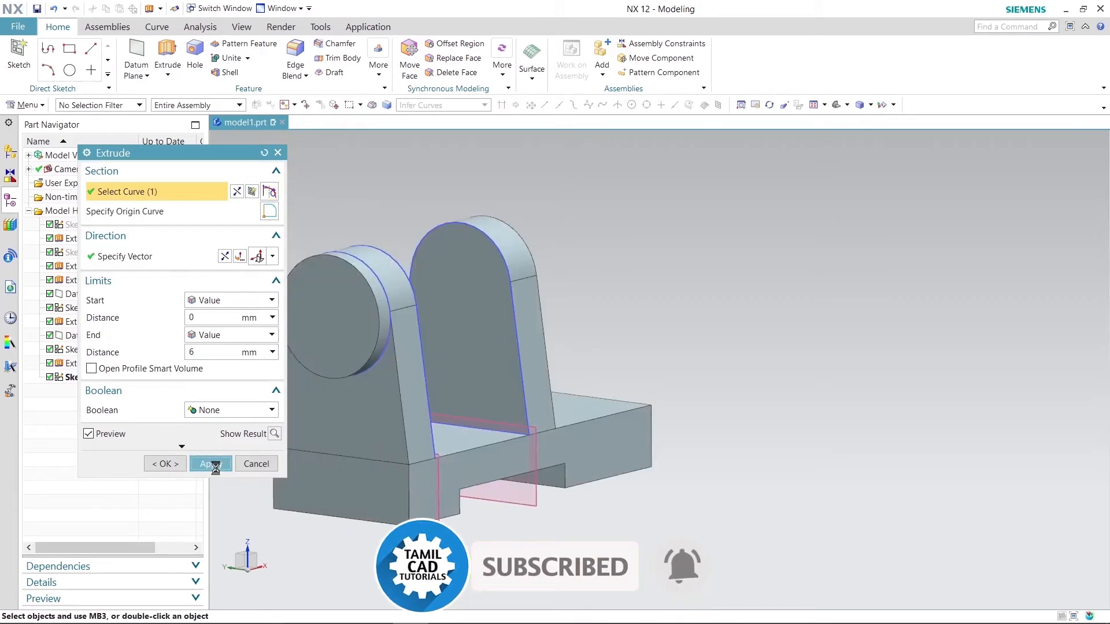
{"action": "left_click", "coordinate": [256, 464]}
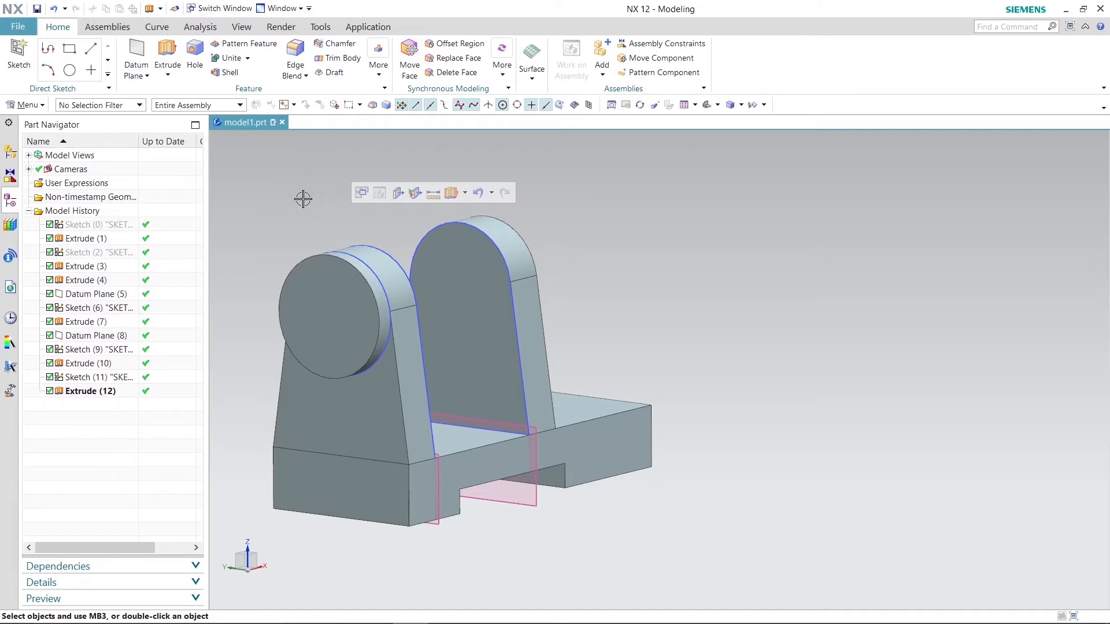
Step: Sketch a circle about 52 mm in diameter on the middle upright's face towards the first upright, around its rounded top's centre
{"action": "middle_click_drag", "start_coordinate": [319, 182], "coordinate": [373, 223]}
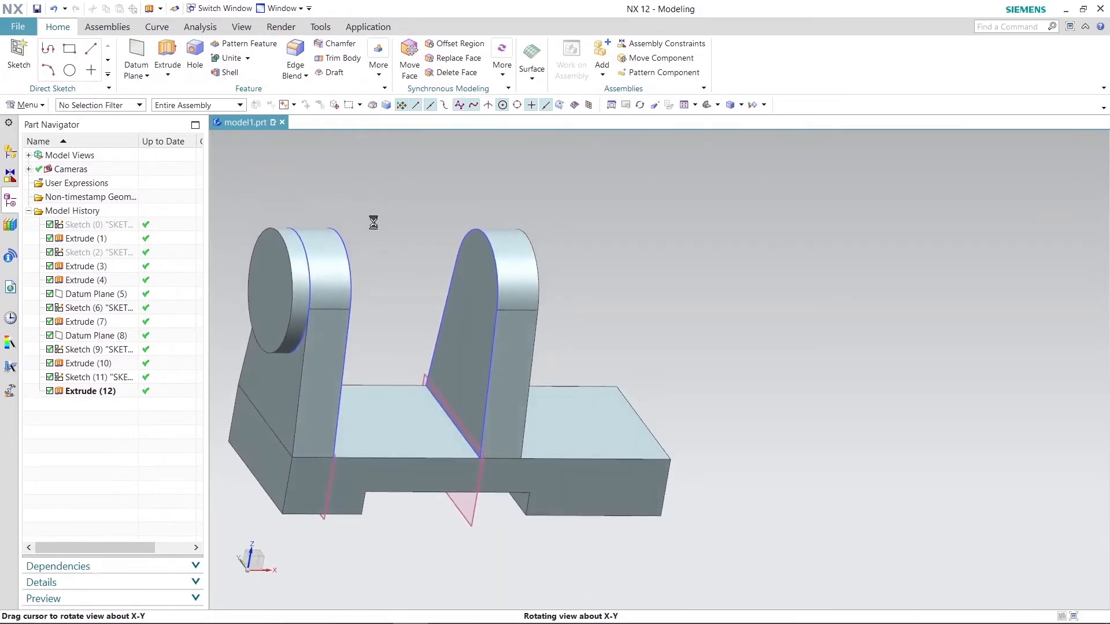
{"action": "left_click", "coordinate": [69, 71]}
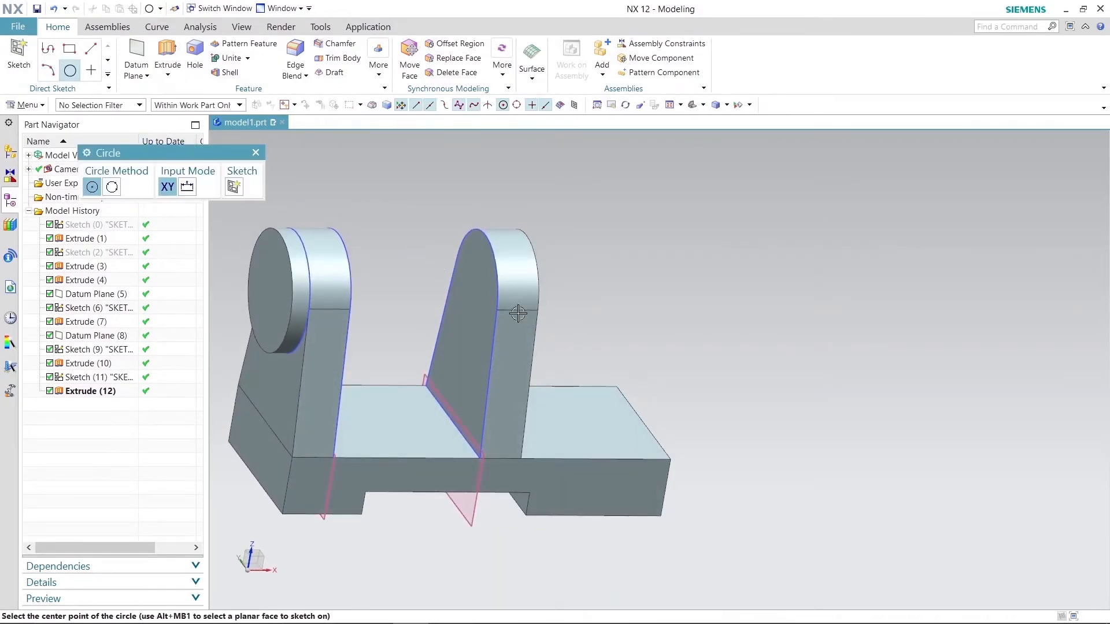
{"action": "left_click", "coordinate": [473, 291]}
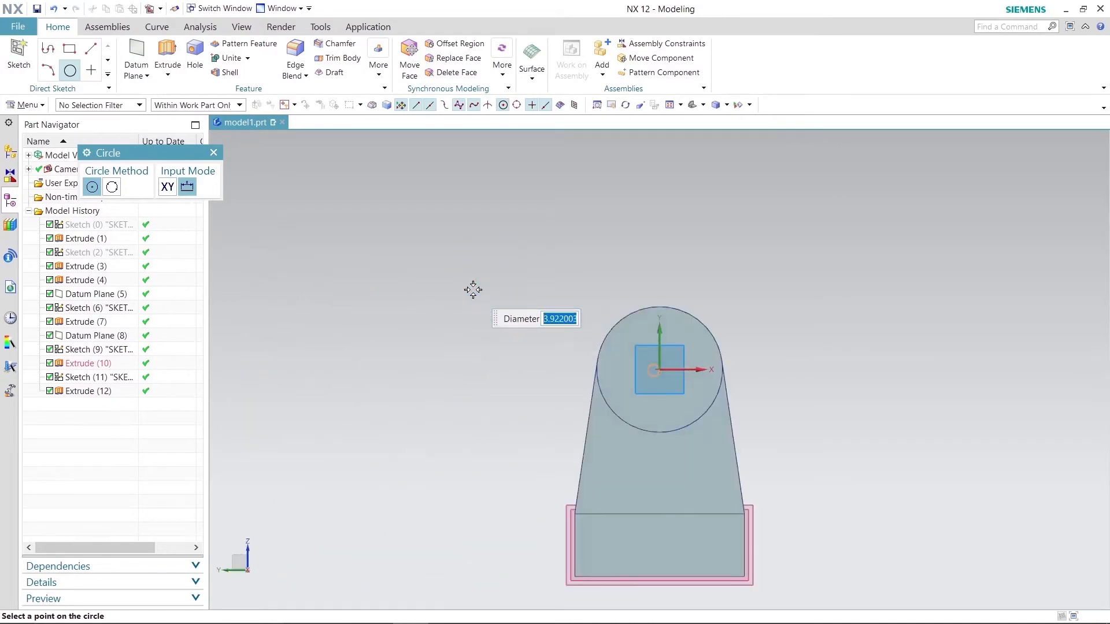
{"action": "left_click", "coordinate": [584, 350]}
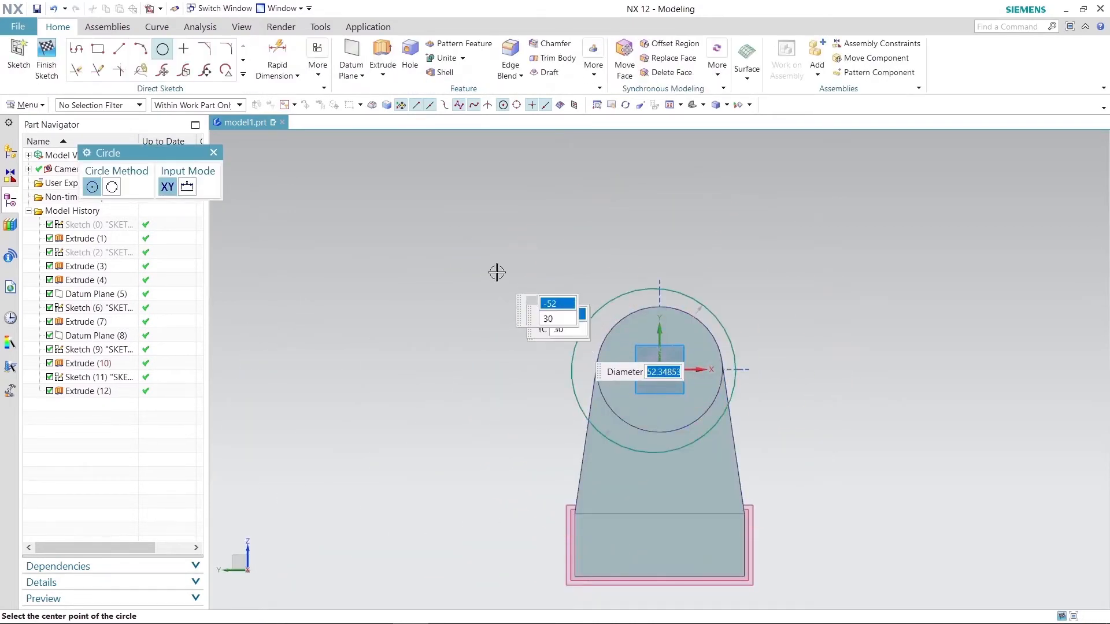
{"action": "right_click", "coordinate": [498, 267]}
{"action": "left_click", "coordinate": [519, 295]}
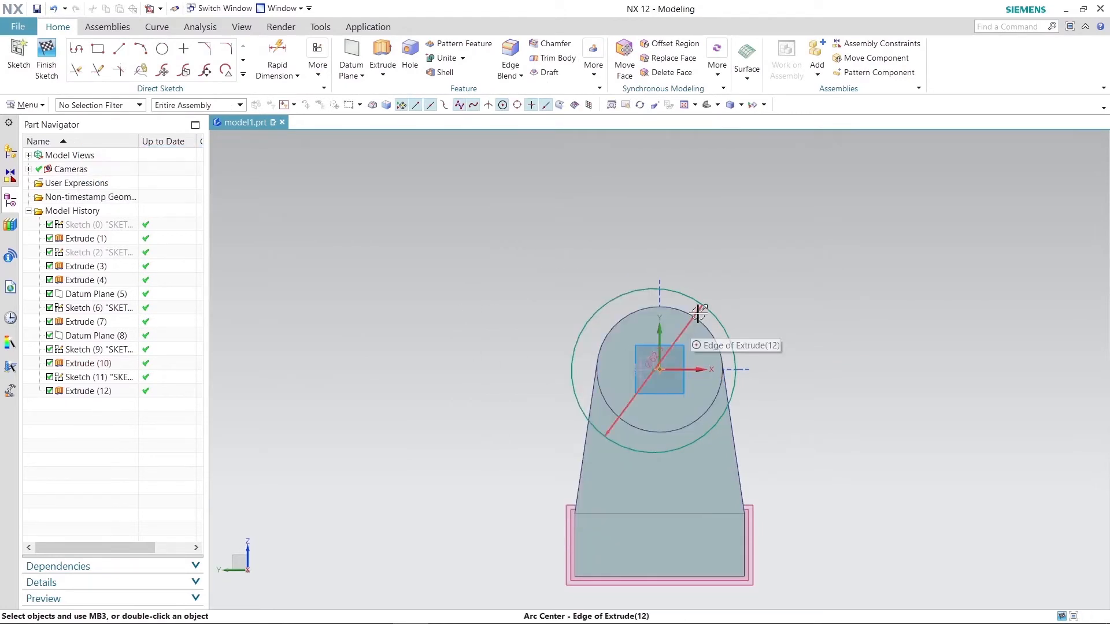
Step: Set the diameter of the circle sketched on the middle upright's face to 40 mm
{"action": "left_click", "coordinate": [698, 313]}
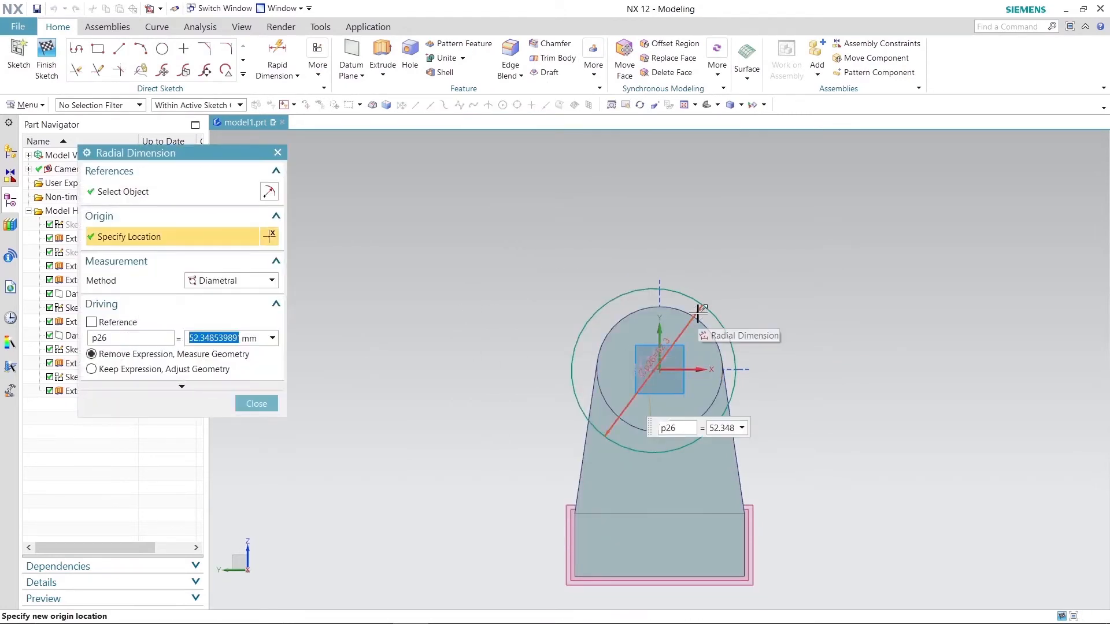
{"action": "type", "text": "40"}
{"action": "key", "text": "Return"}
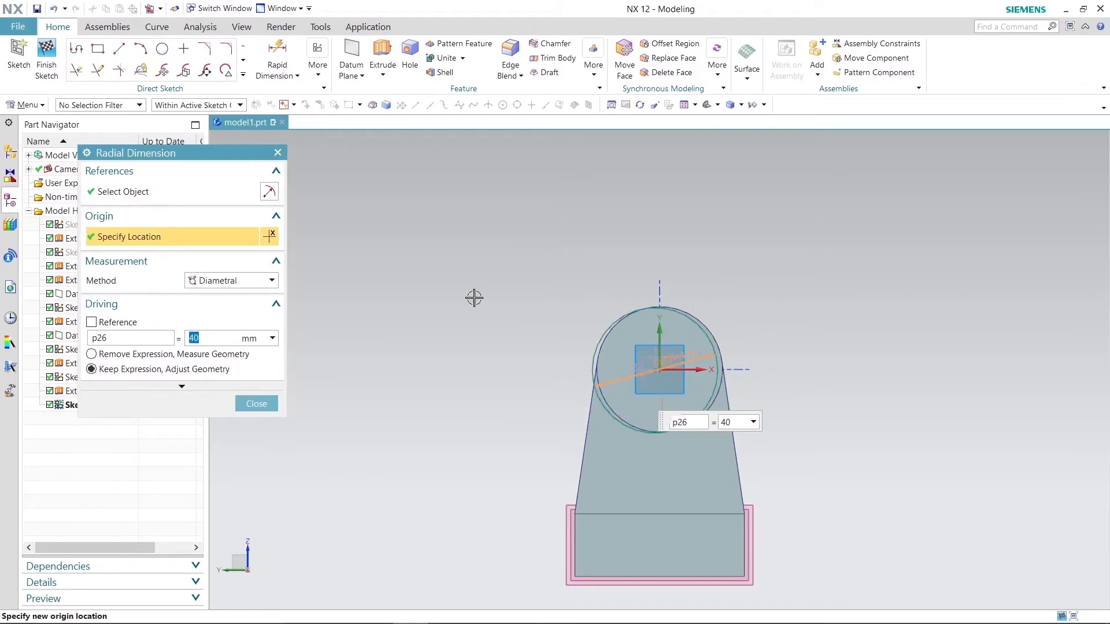
{"action": "left_click", "coordinate": [256, 403]}
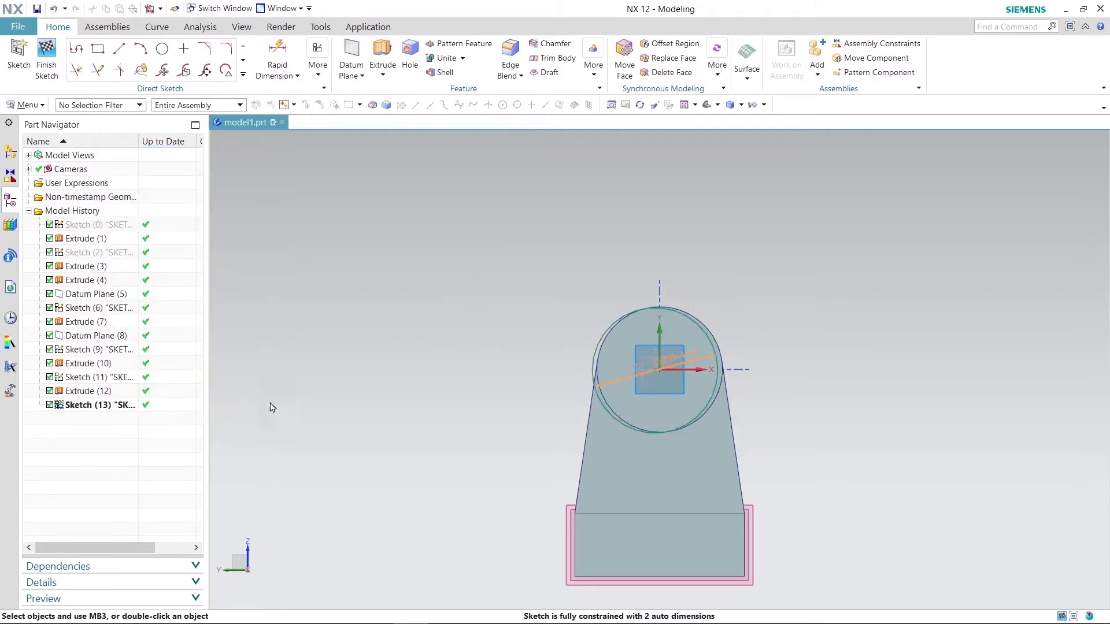
Step: Constrain the 40 mm circle concentric with the middle upright's rounded top edge and finish the sketch
{"action": "left_click", "coordinate": [314, 75]}
{"action": "left_click", "coordinate": [377, 137]}
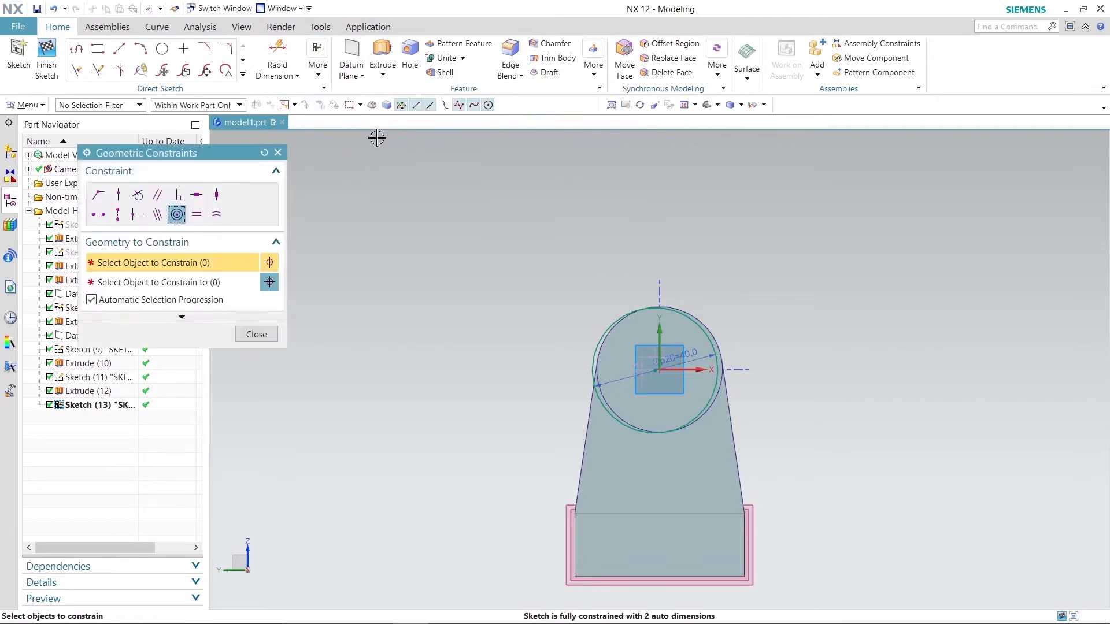
{"action": "scroll", "coordinate": [746, 296], "scroll_direction": "up", "scroll_amount": 5}
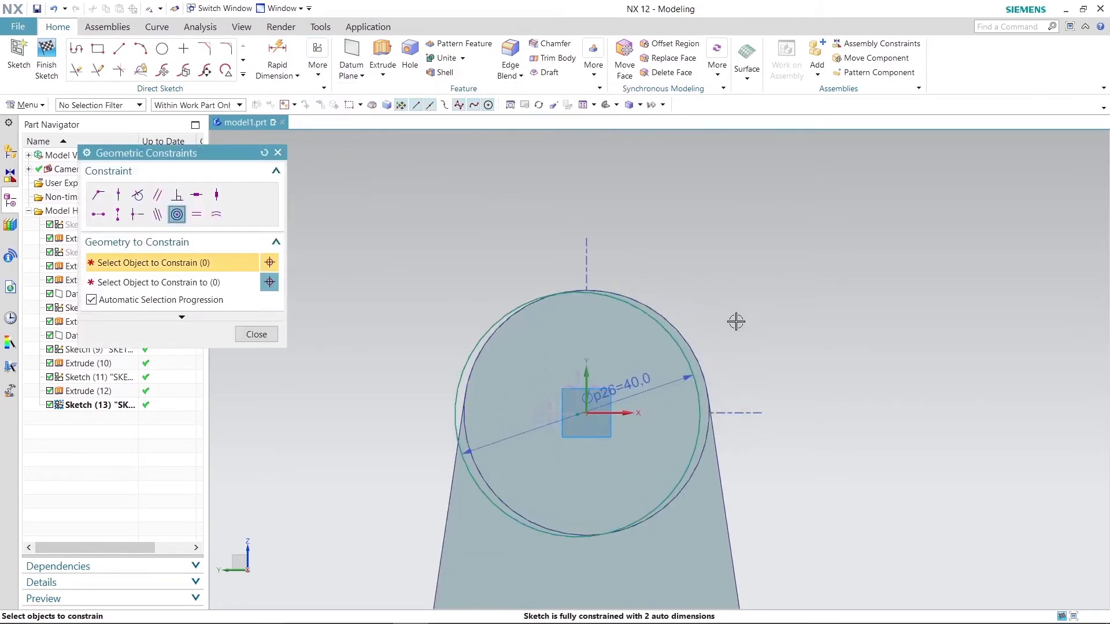
{"action": "left_click", "coordinate": [693, 343]}
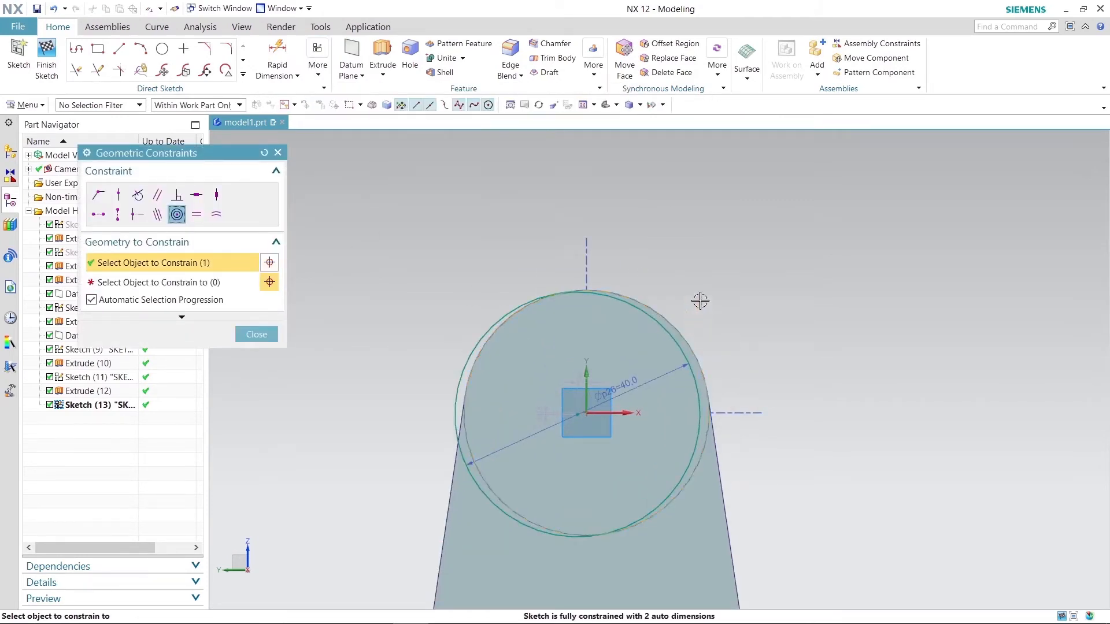
{"action": "left_click", "coordinate": [487, 328]}
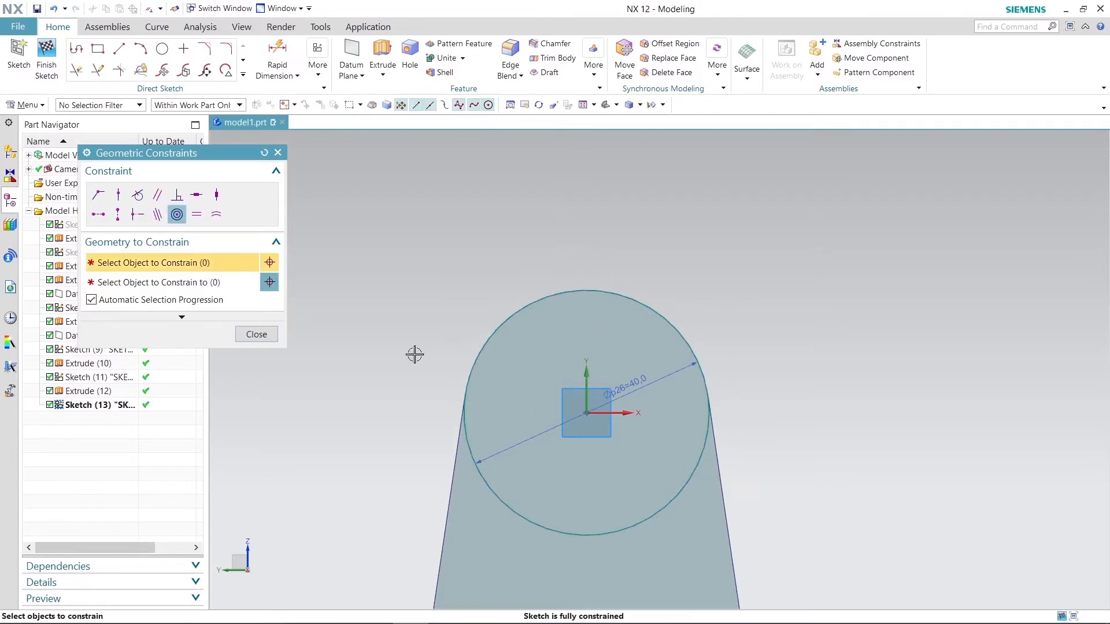
{"action": "left_click", "coordinate": [256, 336]}
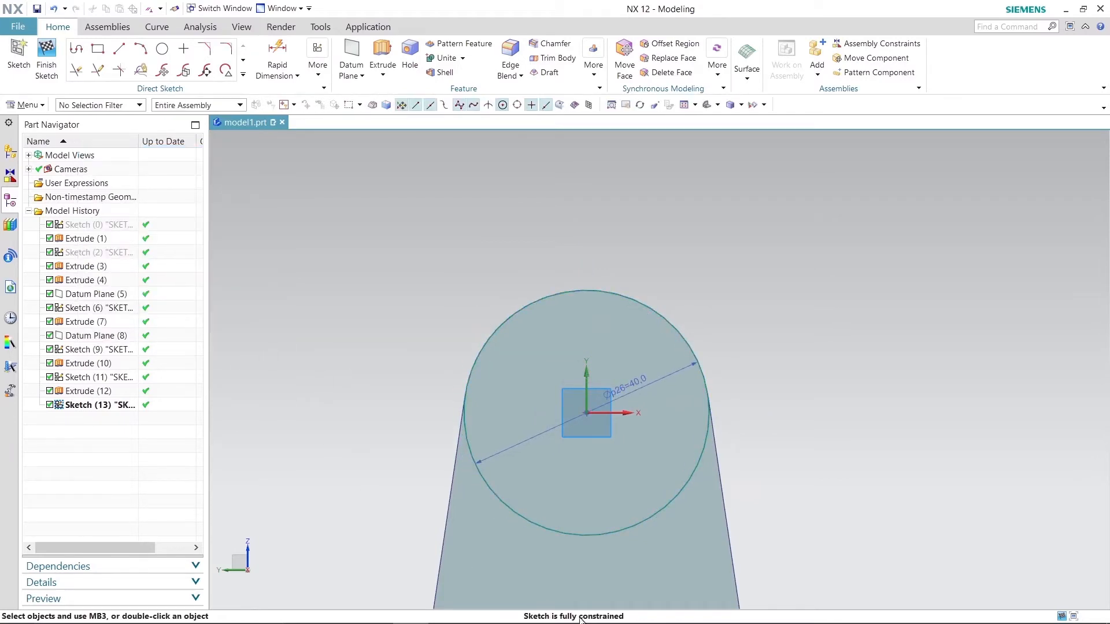
{"action": "left_click", "coordinate": [48, 58]}
{"action": "middle_click_drag", "start_coordinate": [414, 205], "coordinate": [370, 224]}
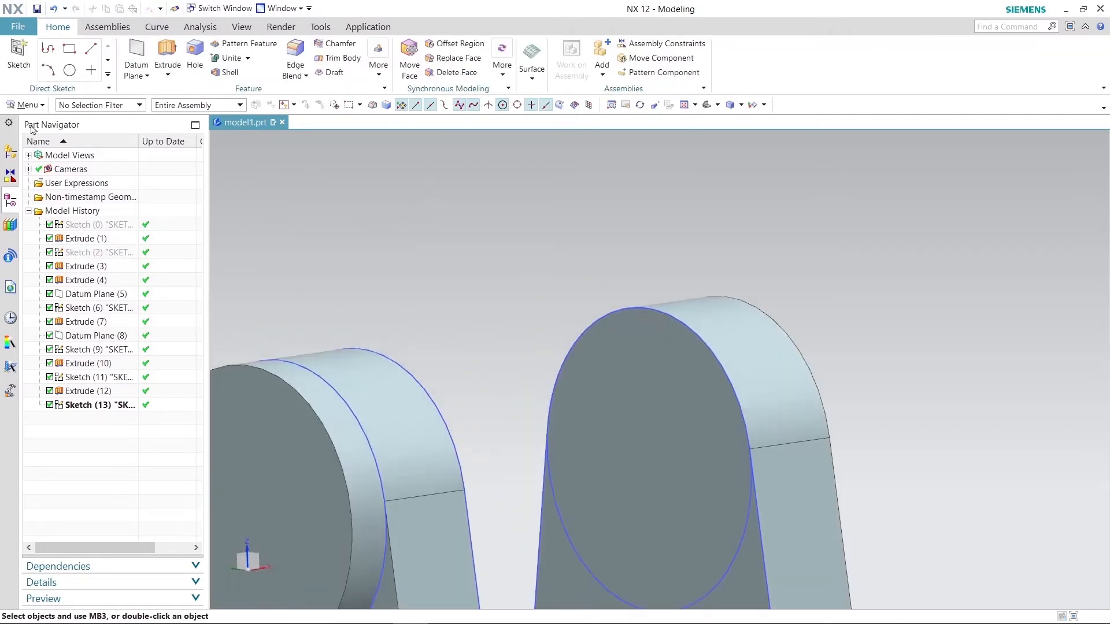
{"action": "left_click", "coordinate": [167, 58]}
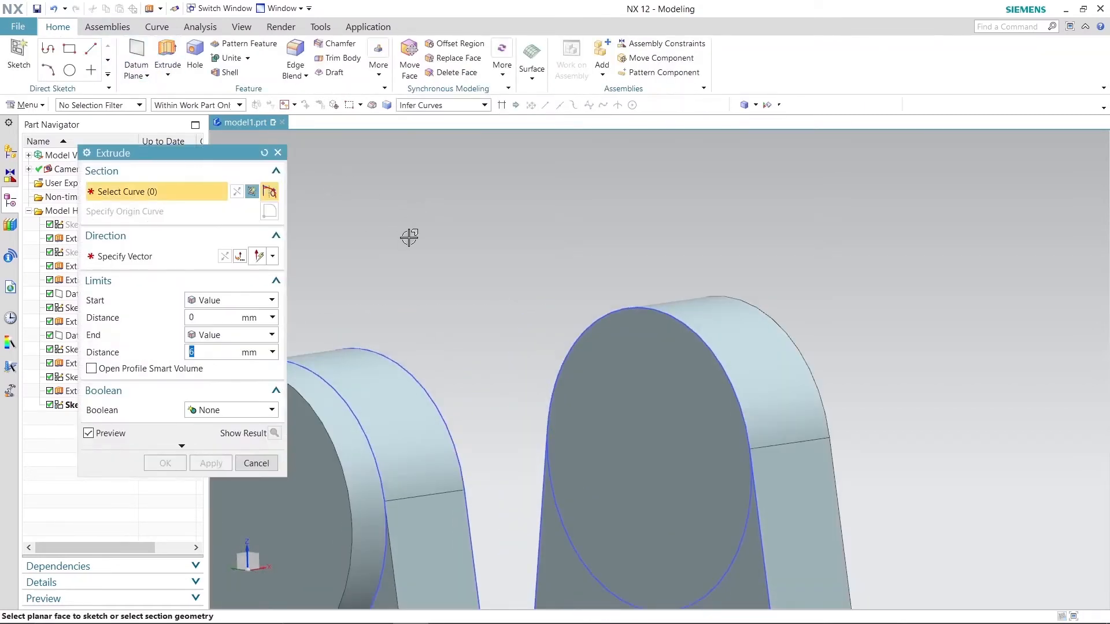
{"action": "left_click", "coordinate": [597, 308]}
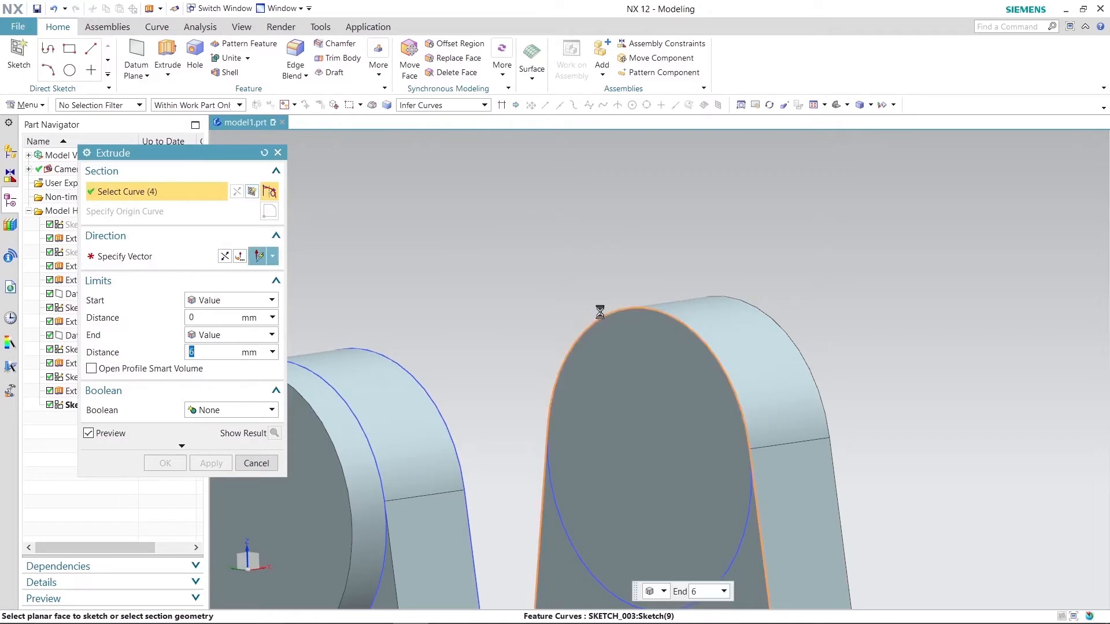
{"action": "left_click", "coordinate": [256, 464]}
Step: Extrude the circle outwards from the middle upright's face from 0 to 6 mm, with Boolean set to None
{"action": "left_click", "coordinate": [165, 51]}
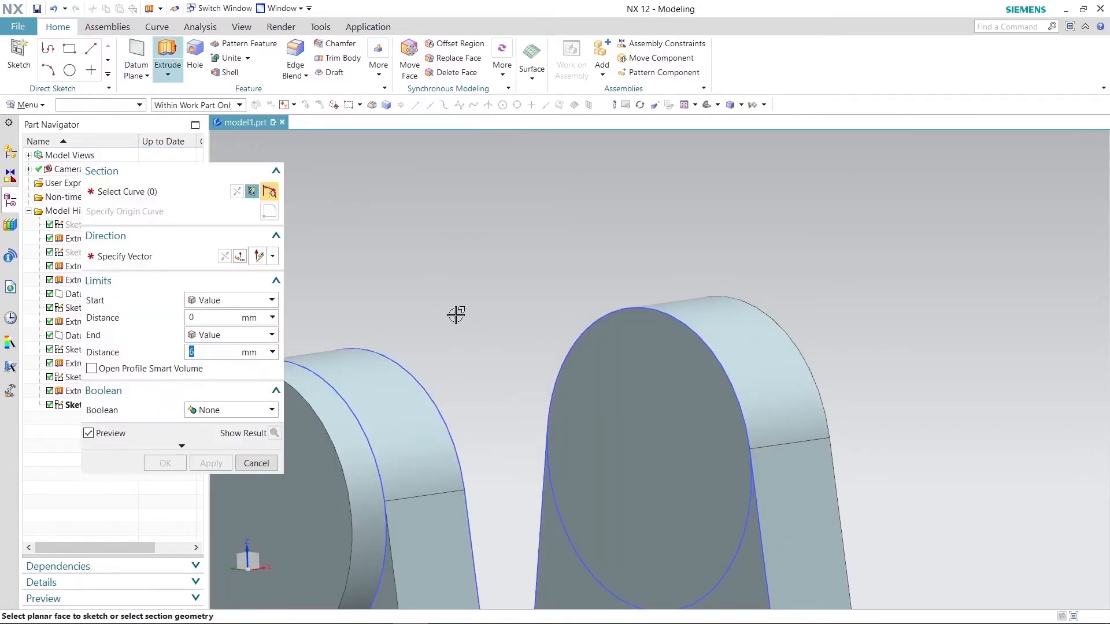
{"action": "left_click", "coordinate": [546, 463]}
{"action": "left_click", "coordinate": [222, 462]}
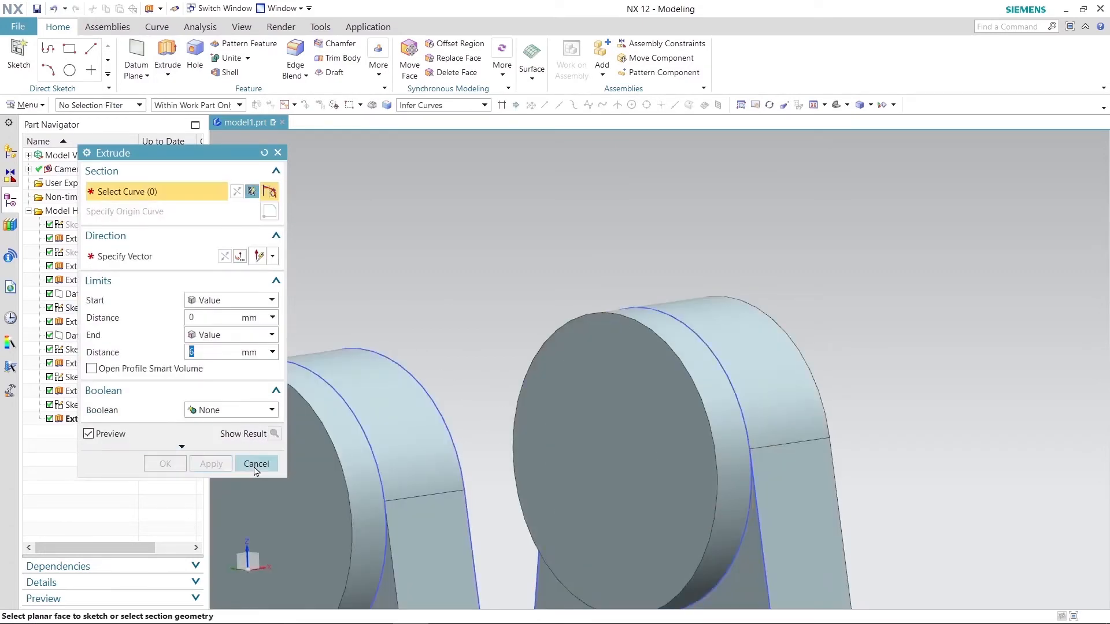
{"action": "left_click", "coordinate": [256, 464]}
Step: Unite each of the two uprights with the circular boss on its face, using the upright as target and the boss as tool
{"action": "scroll", "coordinate": [427, 266], "scroll_direction": "down", "scroll_amount": 5}
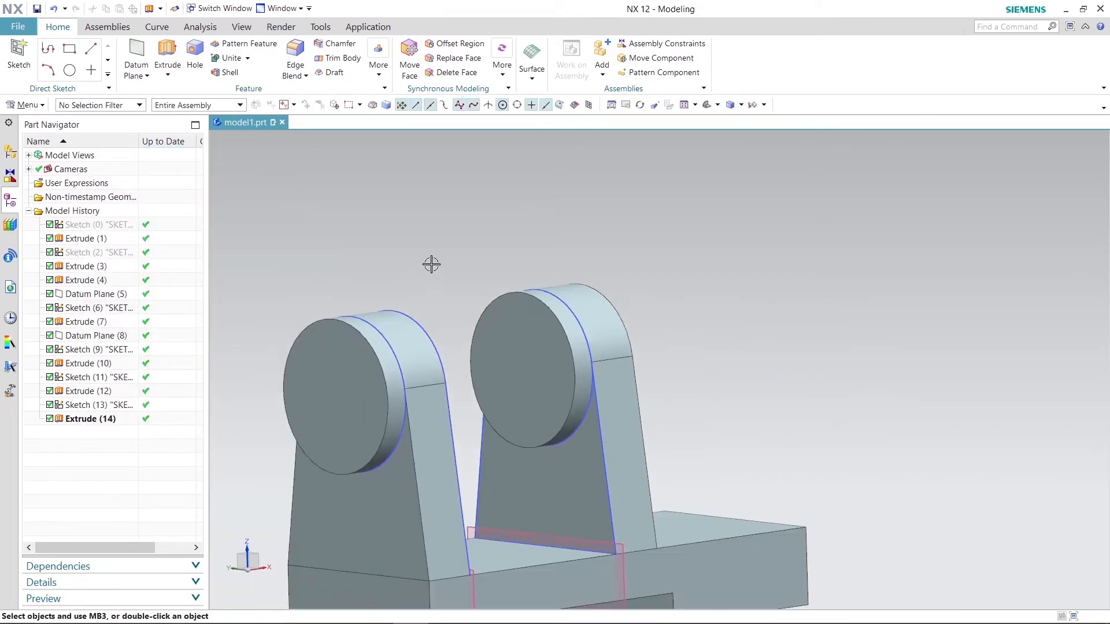
{"action": "middle_click_drag", "start_coordinate": [437, 236], "coordinate": [362, 341]}
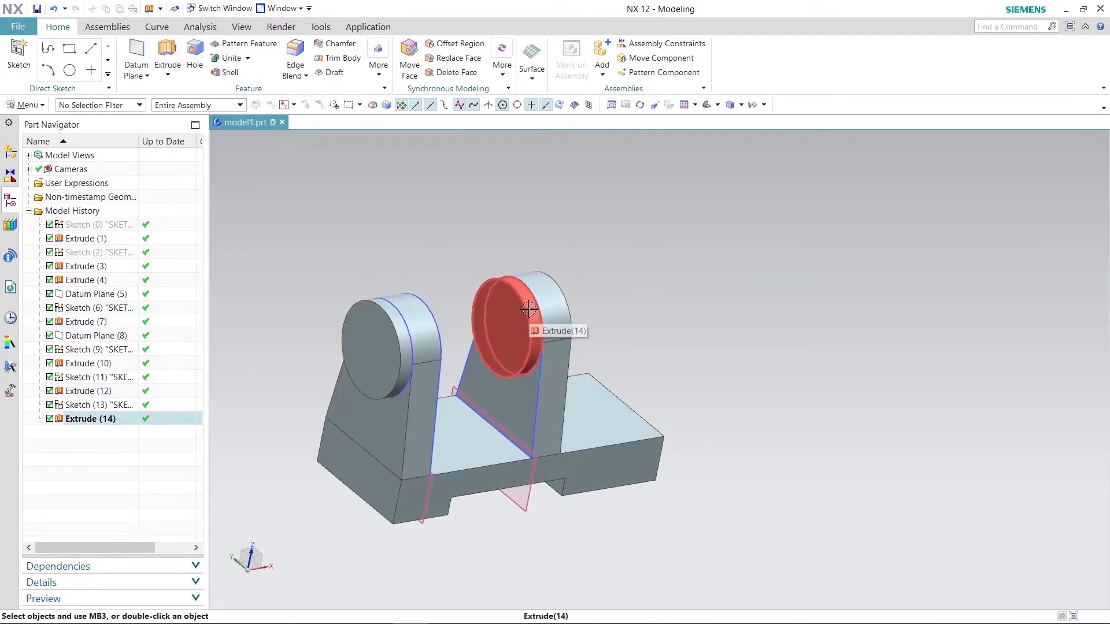
{"action": "left_click", "coordinate": [229, 60]}
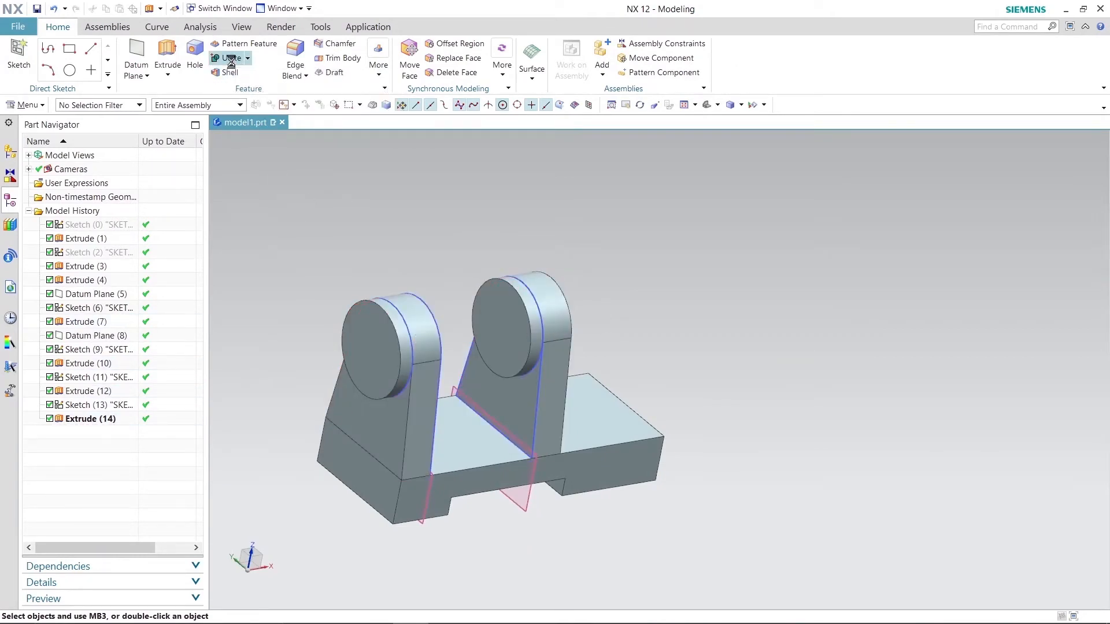
{"action": "left_click", "coordinate": [409, 305]}
{"action": "left_click", "coordinate": [375, 323]}
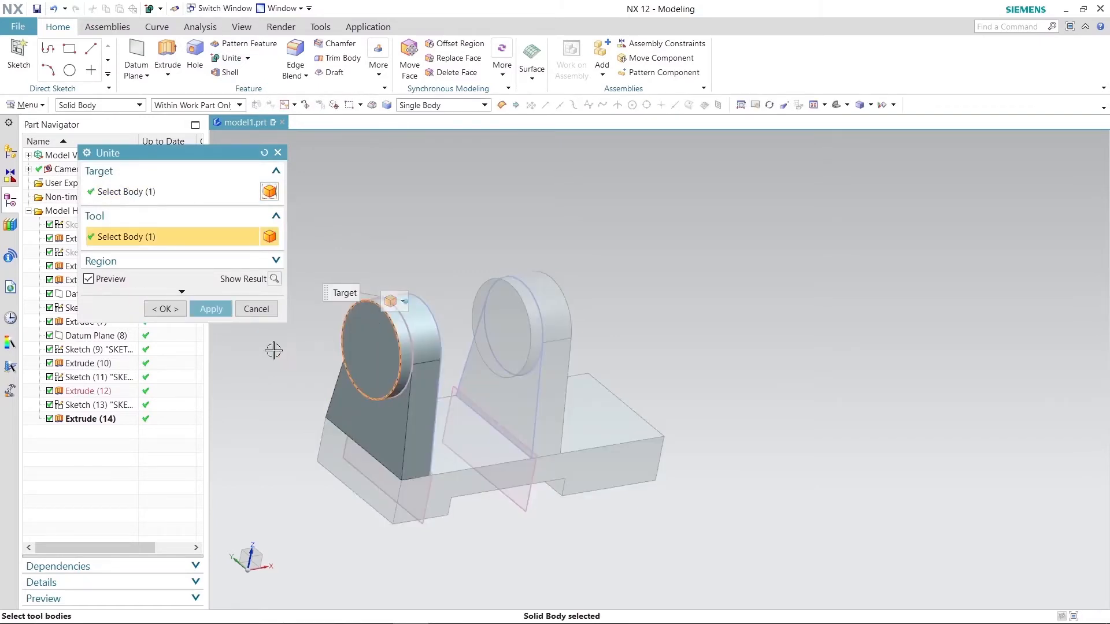
{"action": "left_click", "coordinate": [211, 309]}
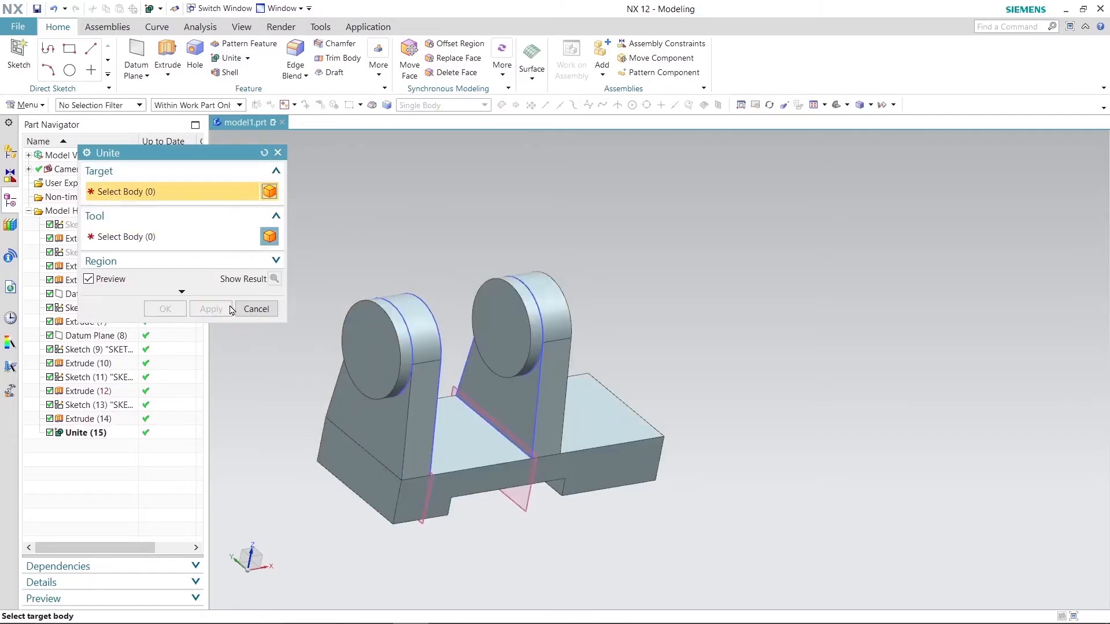
{"action": "left_click", "coordinate": [543, 278]}
{"action": "left_click", "coordinate": [504, 293]}
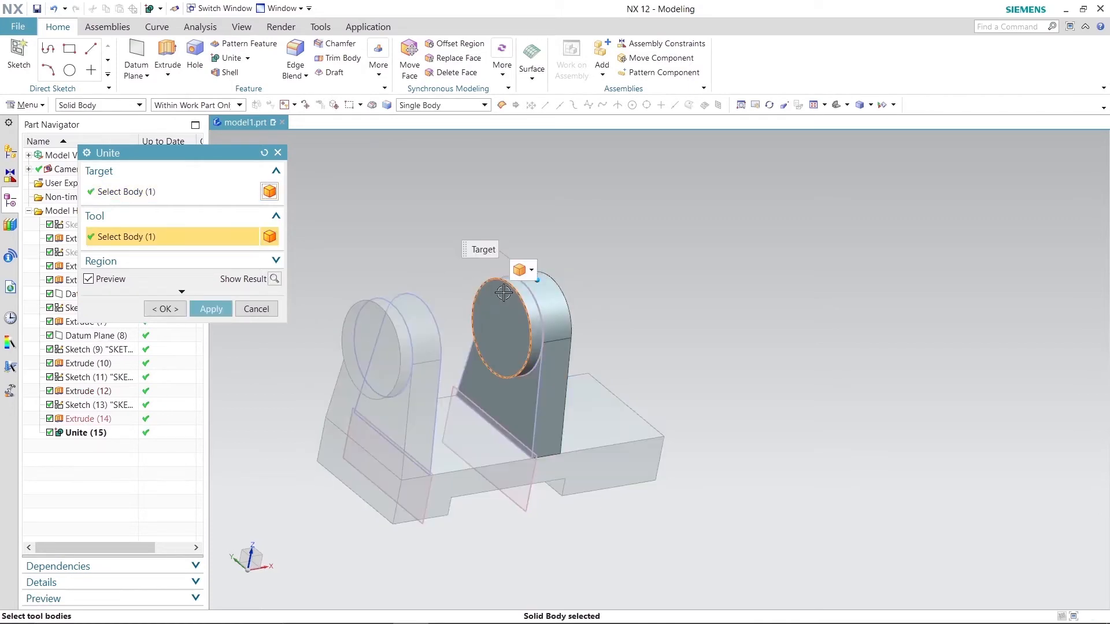
{"action": "left_click", "coordinate": [214, 312]}
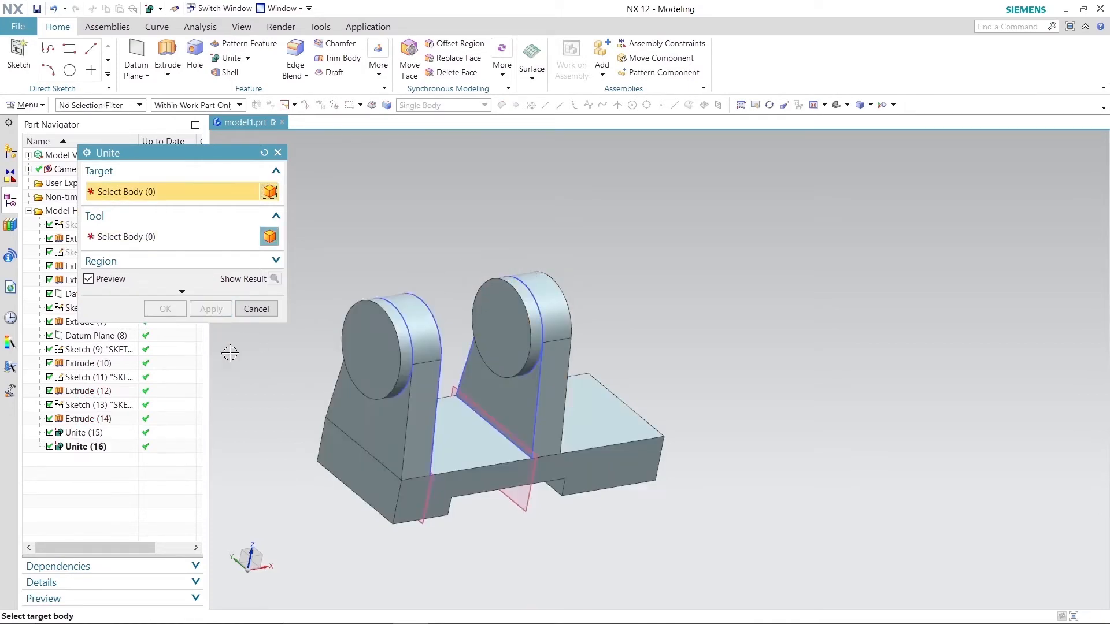
Step: Unite the slotted base block as target with the end upright and with the middle upright in two separate operations
{"action": "left_click", "coordinate": [383, 488]}
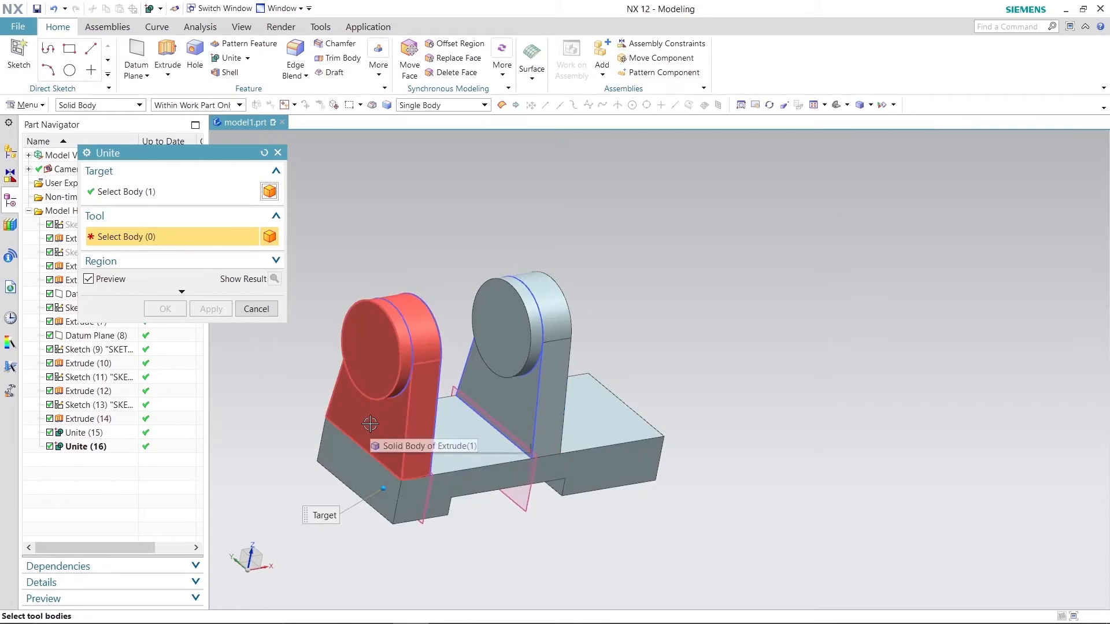
{"action": "left_click", "coordinate": [370, 424]}
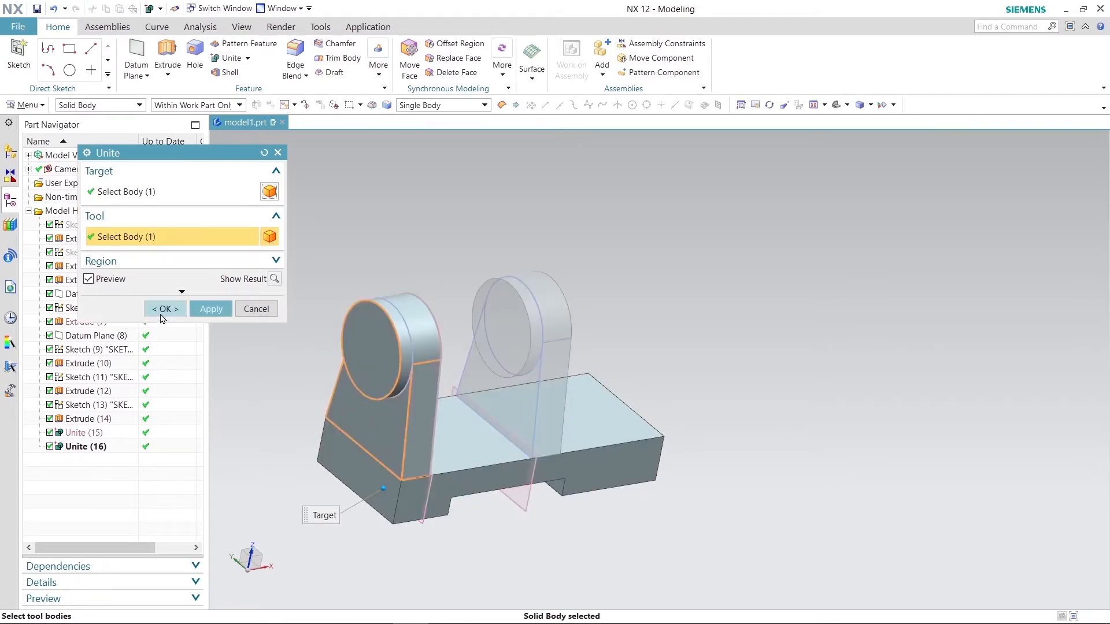
{"action": "left_click", "coordinate": [211, 312]}
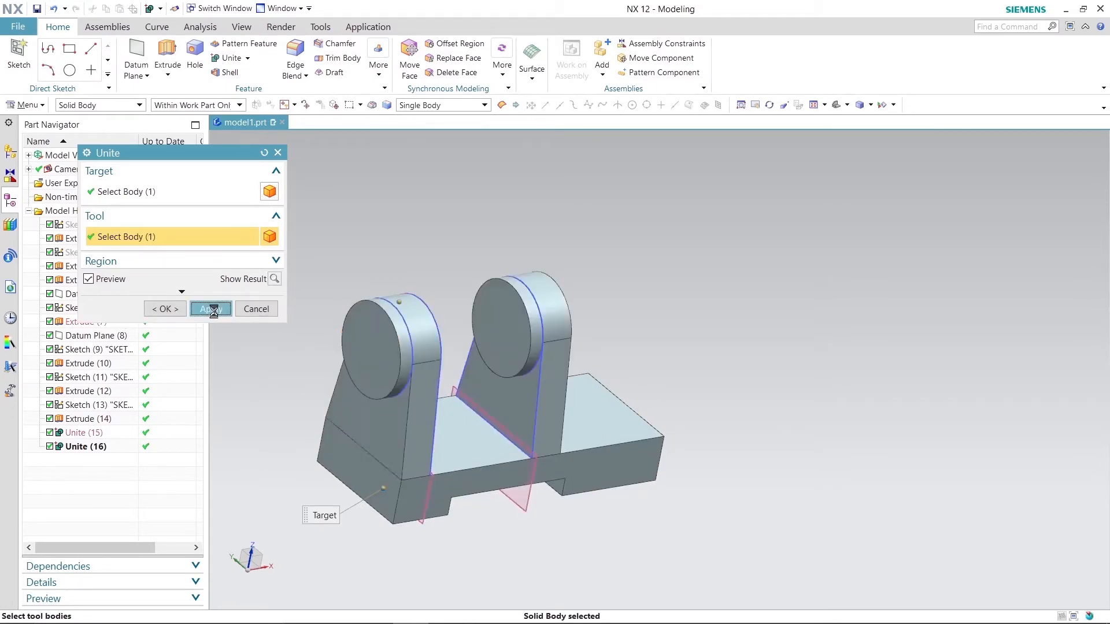
{"action": "left_click", "coordinate": [489, 477]}
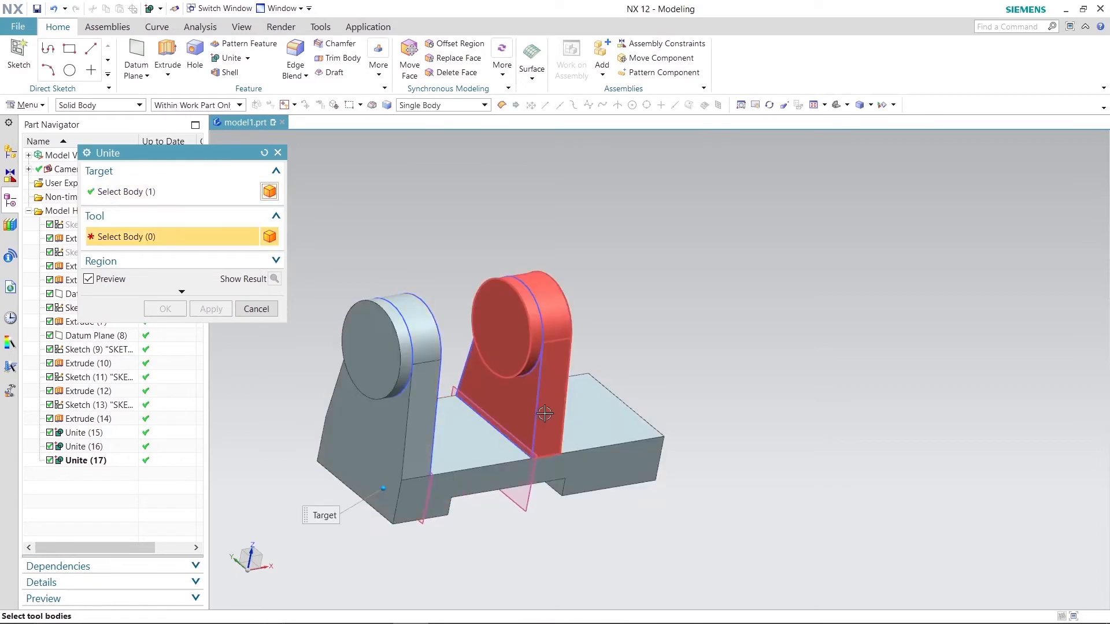
{"action": "left_click", "coordinate": [550, 393]}
{"action": "left_click", "coordinate": [211, 312]}
{"action": "left_click", "coordinate": [254, 309]}
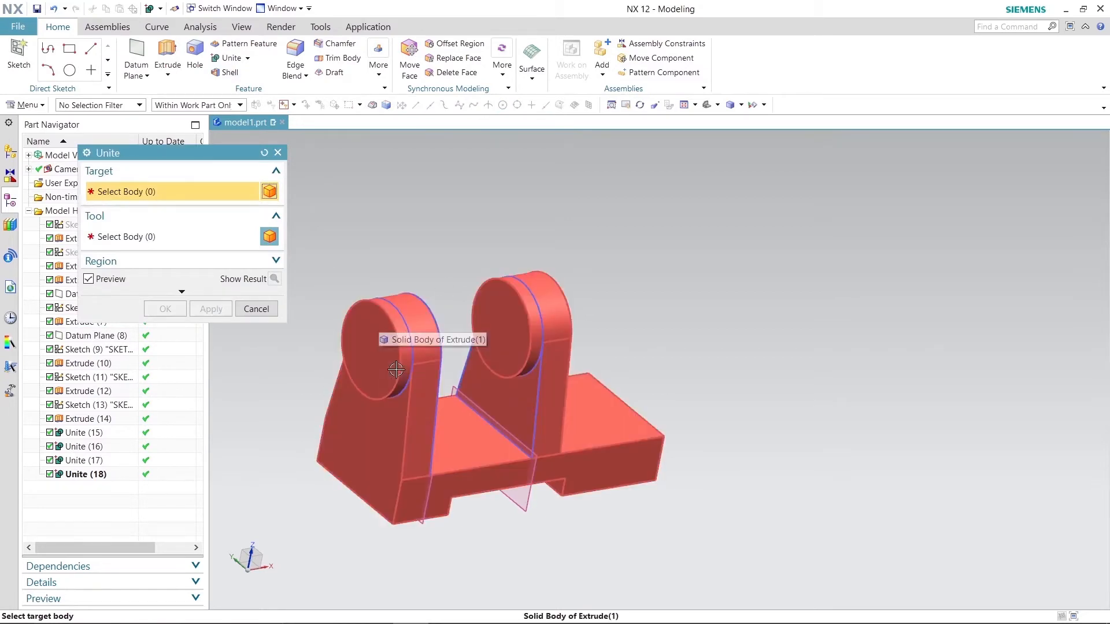
{"action": "left_click", "coordinate": [255, 308]}
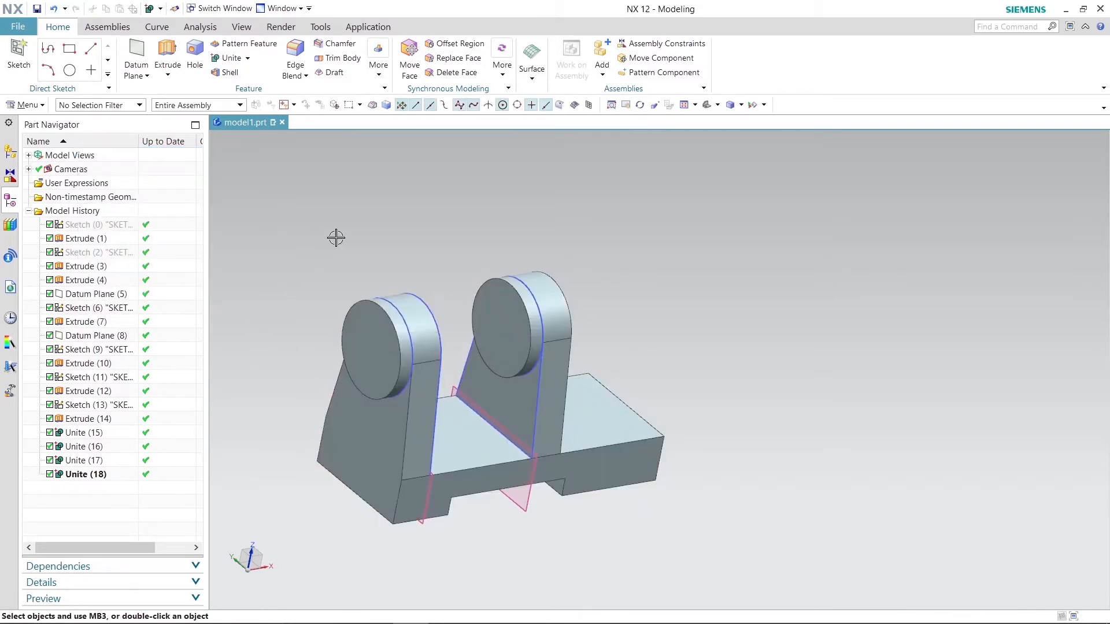
Step: Hide the four visible sketches that define the two uprights and the two circular bosses
{"action": "middle_click_drag", "start_coordinate": [335, 238], "coordinate": [318, 287]}
{"action": "right_click", "coordinate": [284, 219]}
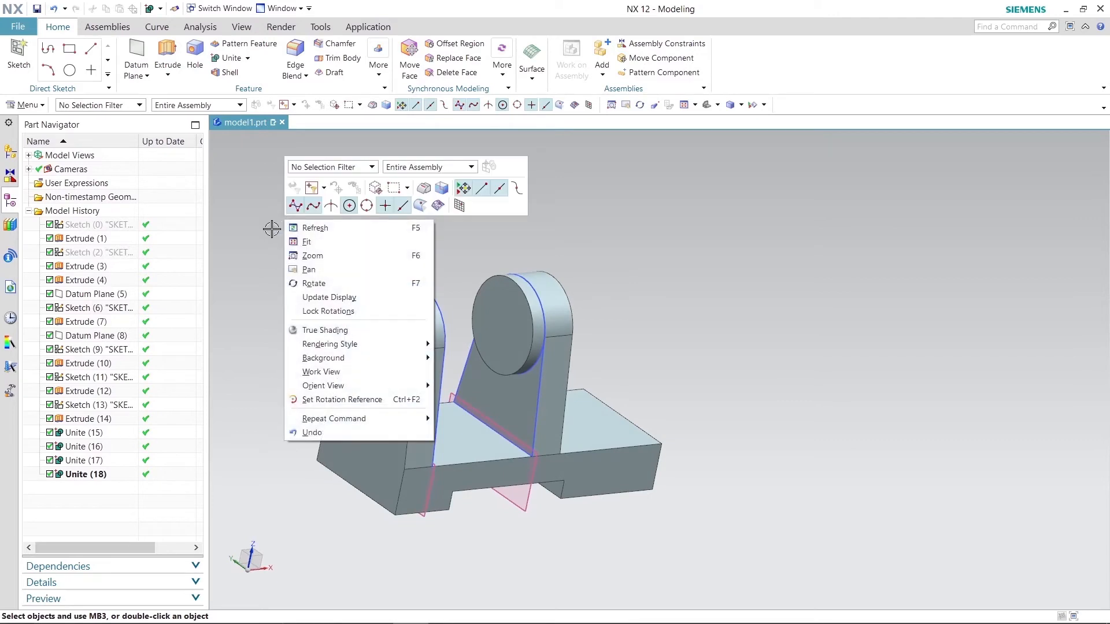
{"action": "left_click", "coordinate": [270, 244]}
{"action": "right_click", "coordinate": [268, 247]}
{"action": "left_click", "coordinate": [292, 268]}
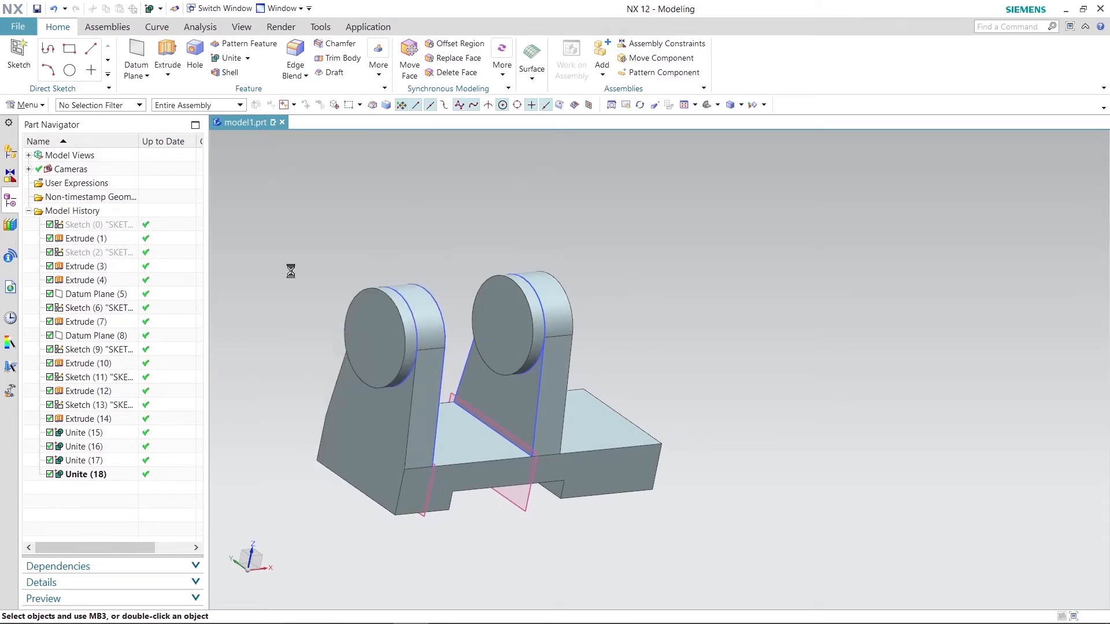
{"action": "right_click", "coordinate": [82, 409]}
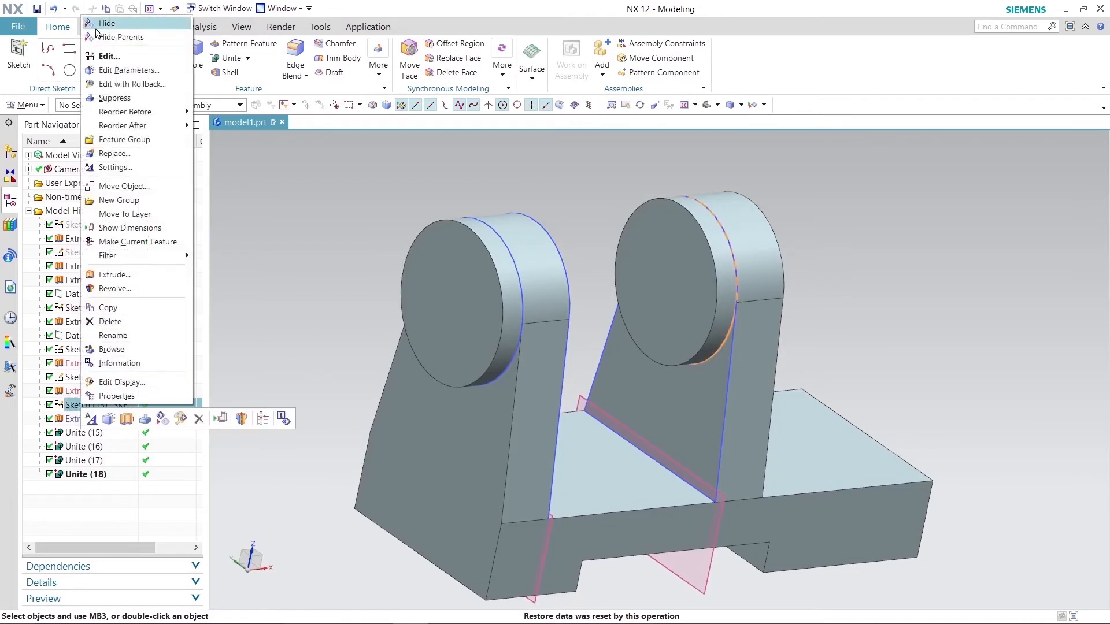
{"action": "left_click", "coordinate": [185, 251]}
{"action": "right_click", "coordinate": [82, 379]}
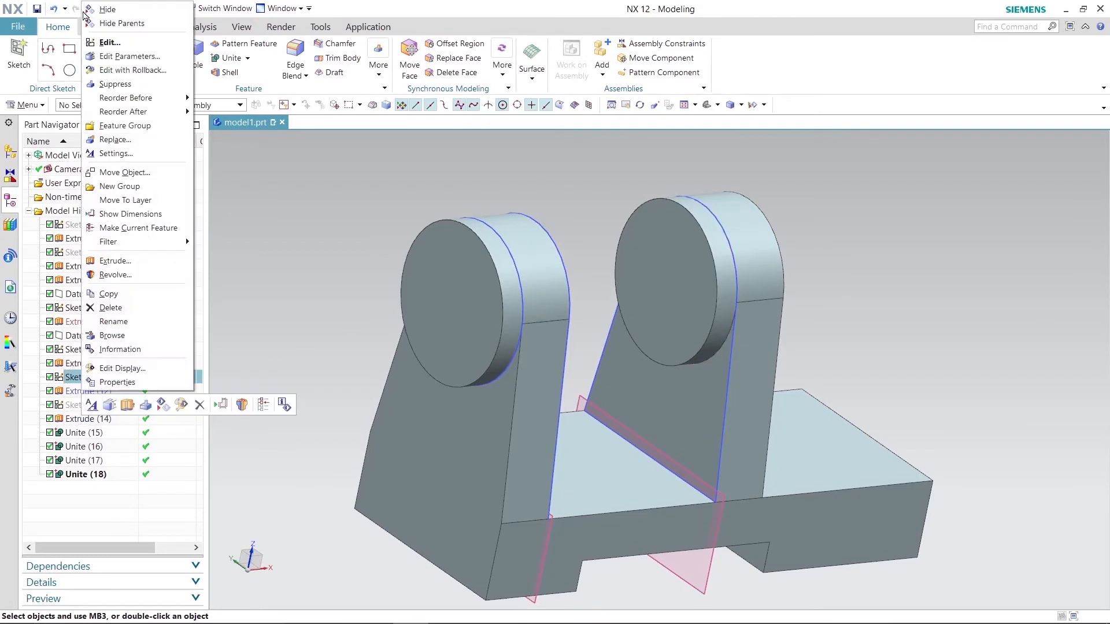
{"action": "left_click", "coordinate": [186, 237]}
{"action": "right_click", "coordinate": [86, 351]}
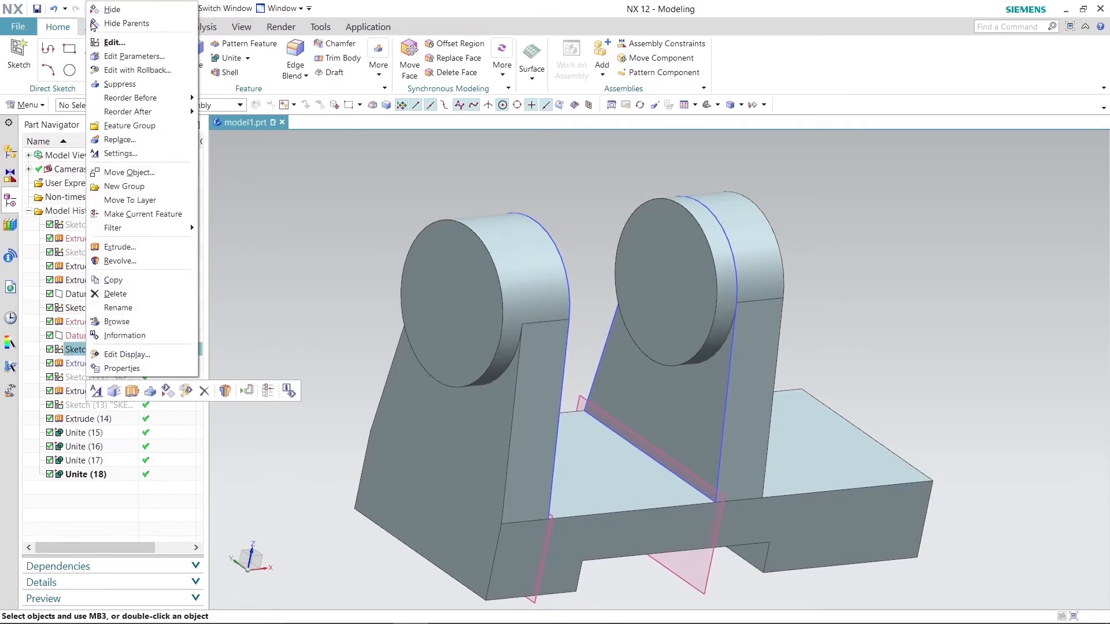
{"action": "left_click", "coordinate": [190, 223]}
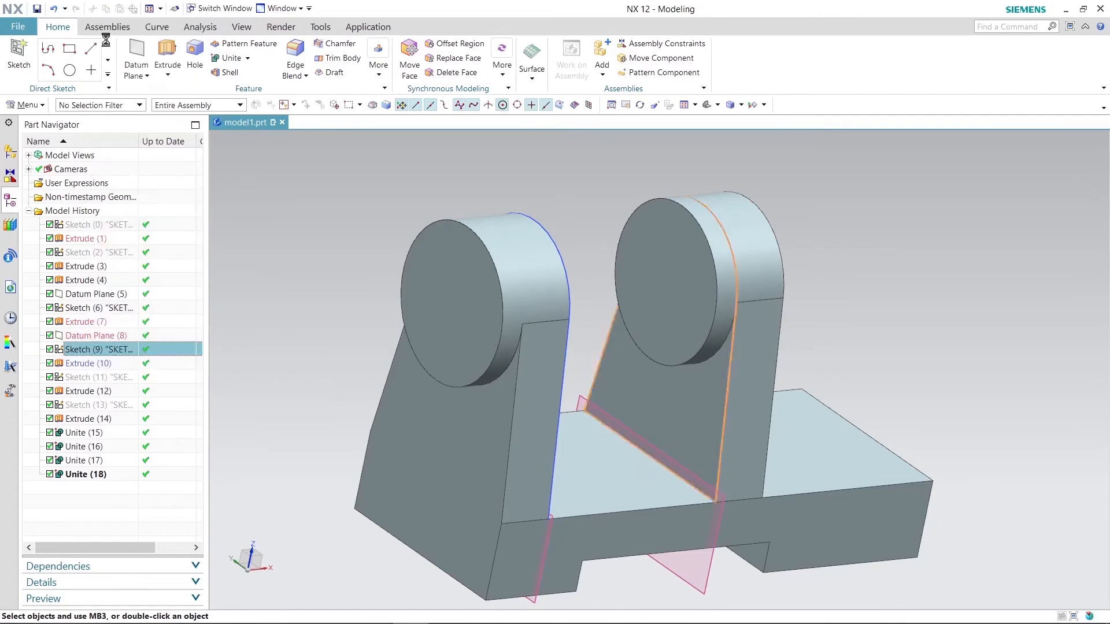
{"action": "right_click", "coordinate": [84, 310]}
{"action": "left_click", "coordinate": [109, 243]}
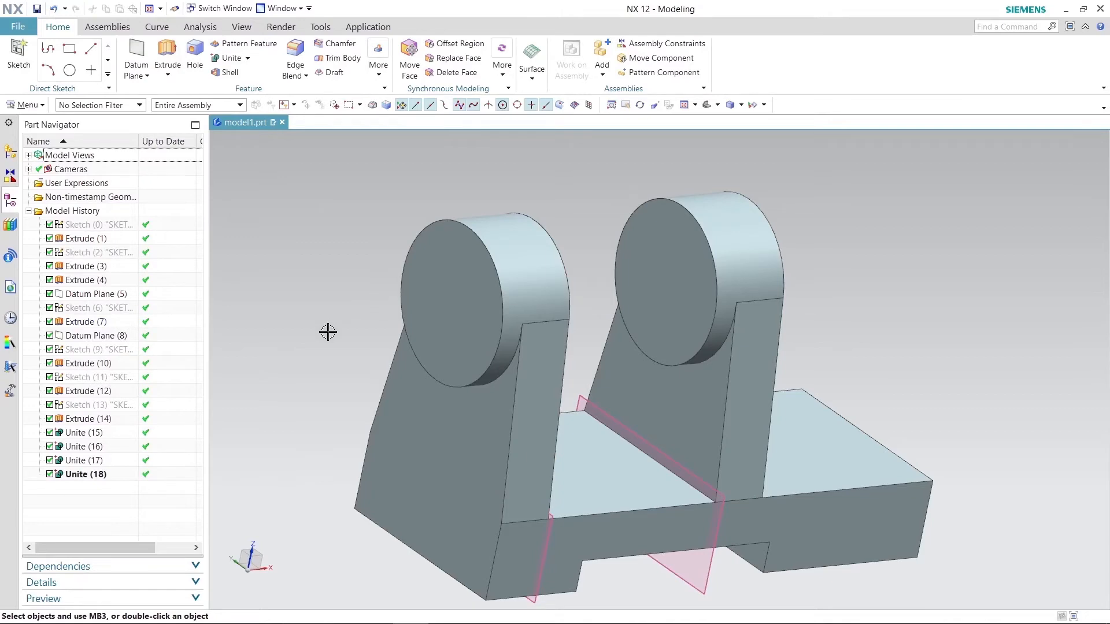
Step: Create an inferred datum plane midway between the two long side faces of the slotted base block
{"action": "middle_click_drag", "start_coordinate": [284, 384], "coordinate": [270, 348]}
{"action": "left_click", "coordinate": [147, 78]}
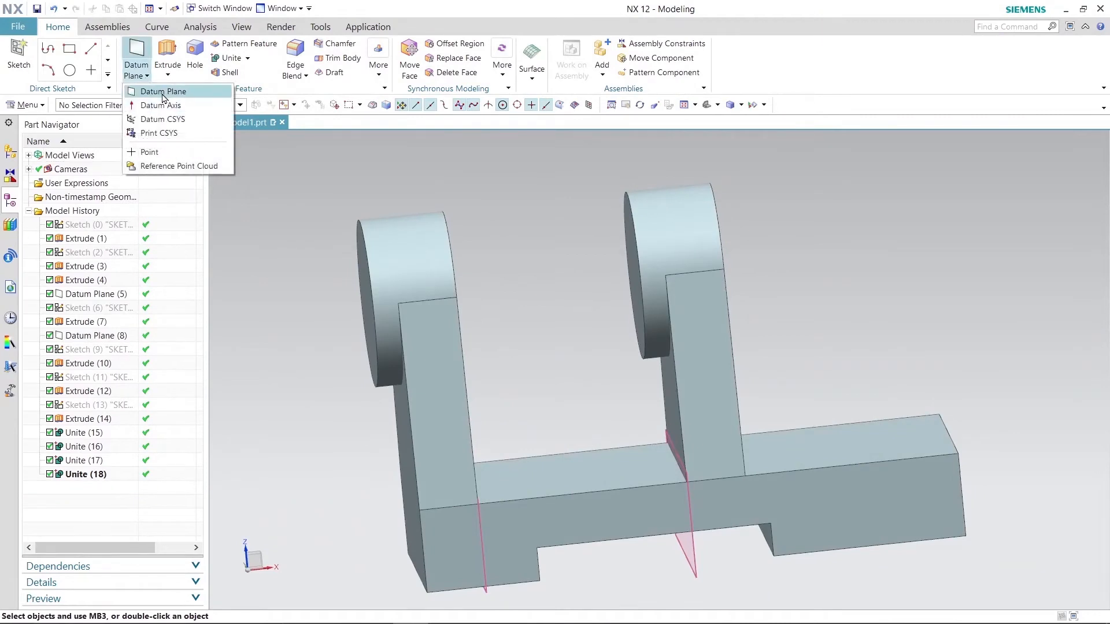
{"action": "left_click", "coordinate": [163, 93]}
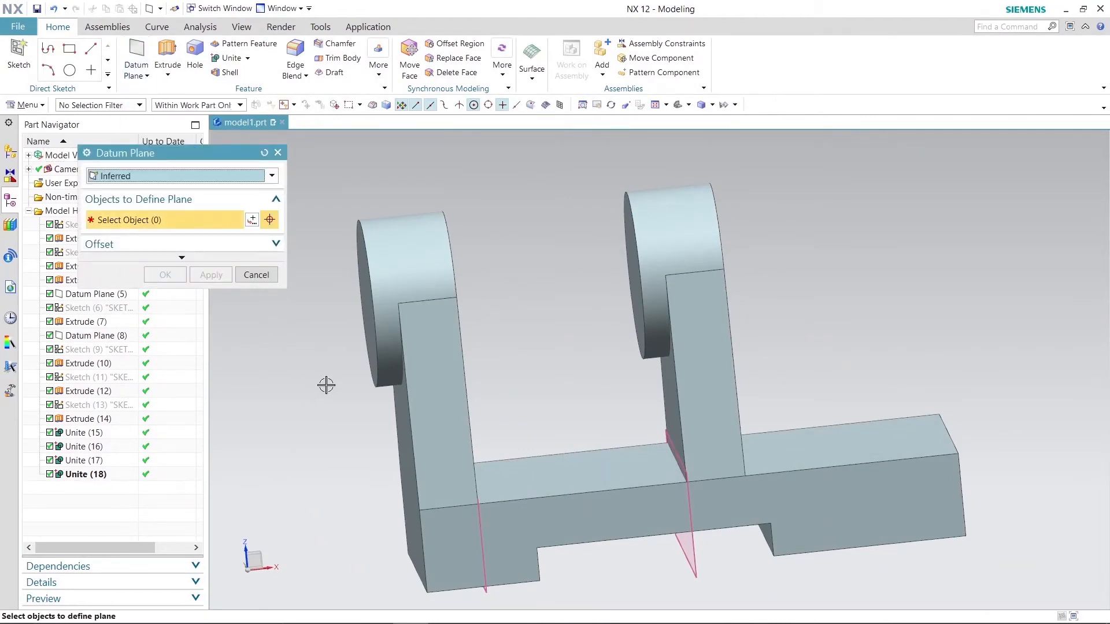
{"action": "middle_click_drag", "start_coordinate": [326, 385], "coordinate": [284, 377]}
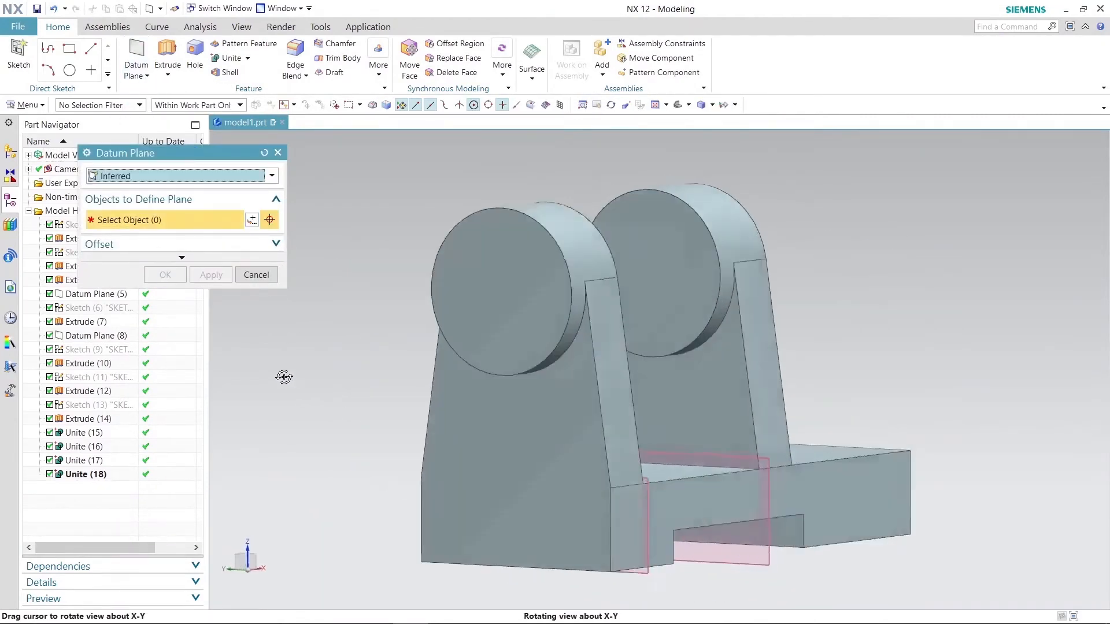
{"action": "middle_click_drag", "start_coordinate": [922, 335], "coordinate": [924, 407]}
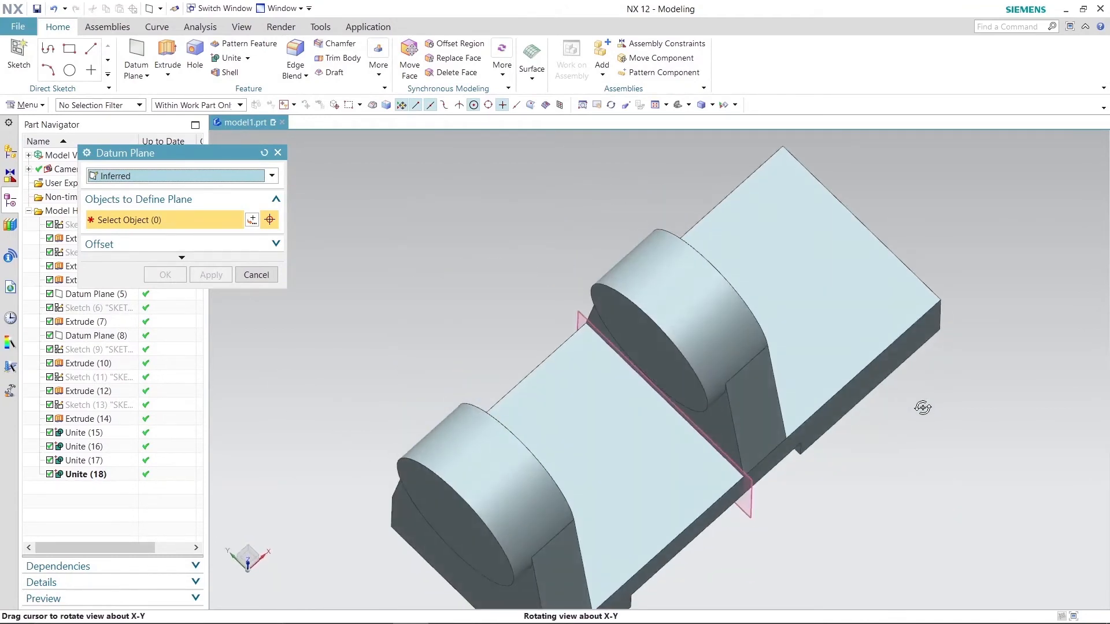
{"action": "middle_click_drag", "start_coordinate": [738, 225], "coordinate": [792, 230]}
{"action": "left_click", "coordinate": [495, 369]}
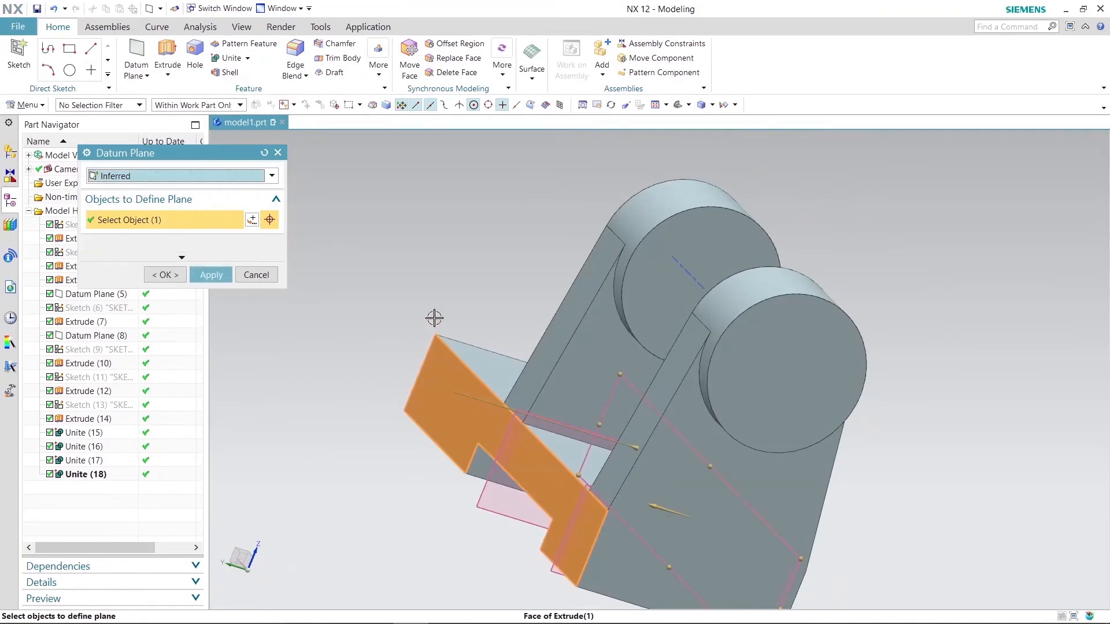
{"action": "middle_click_drag", "start_coordinate": [434, 317], "coordinate": [373, 260]}
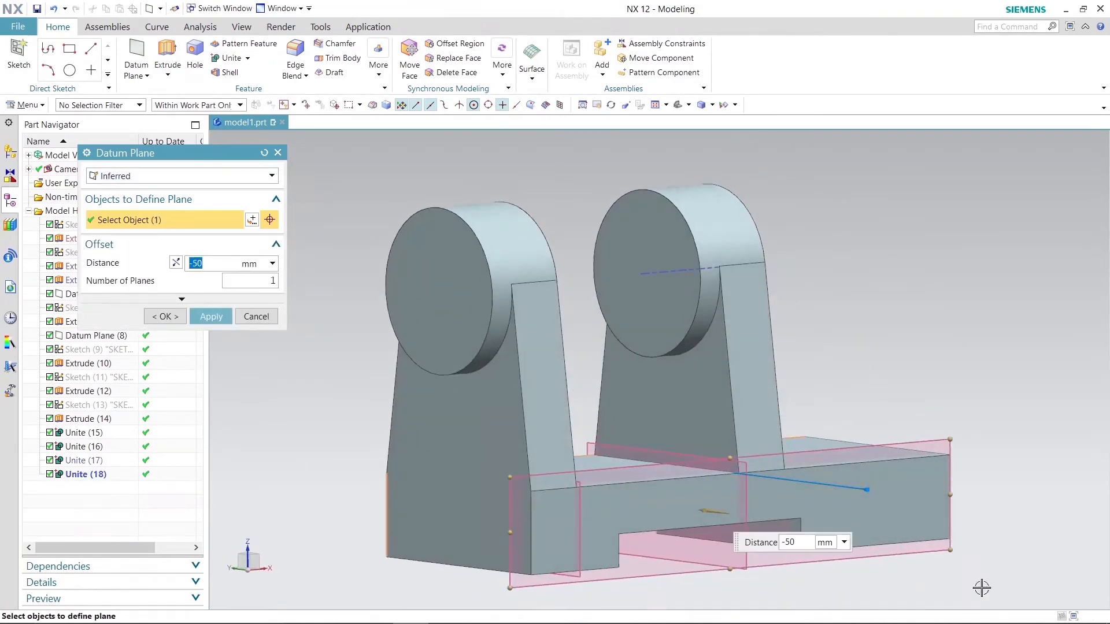
{"action": "left_click", "coordinate": [912, 503]}
{"action": "middle_click_drag", "start_coordinate": [898, 329], "coordinate": [897, 286]}
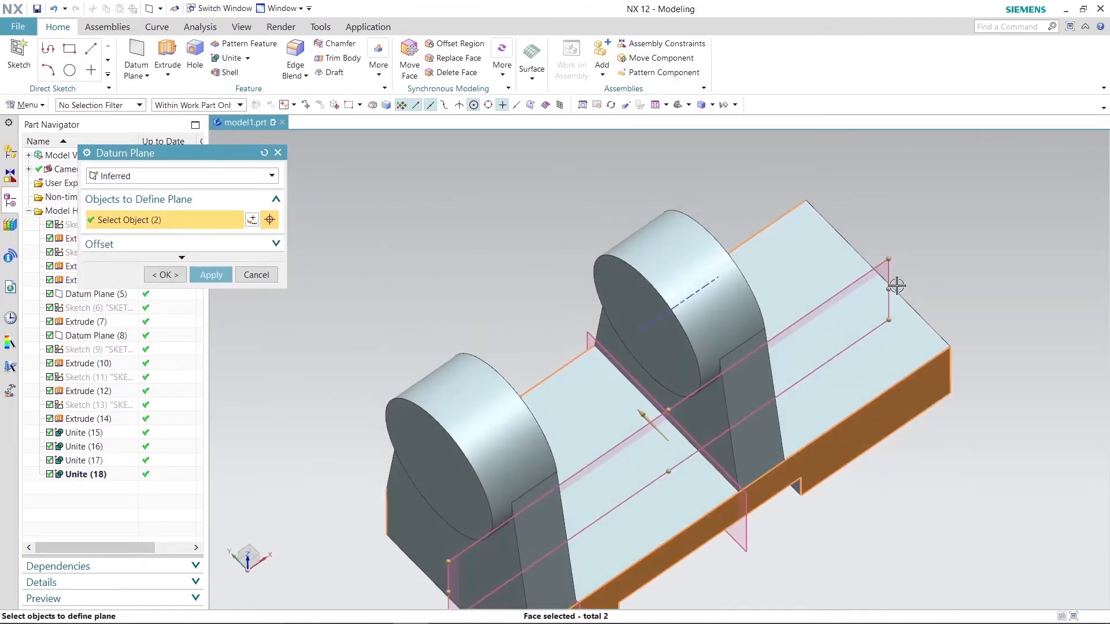
{"action": "left_click", "coordinate": [211, 274]}
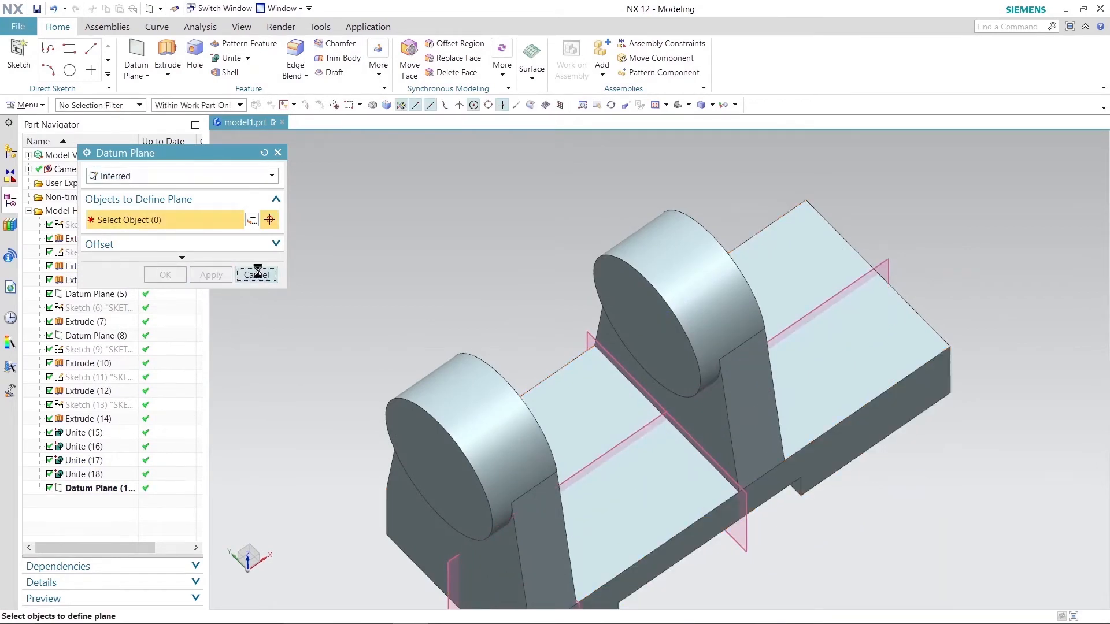
{"action": "left_click", "coordinate": [256, 275]}
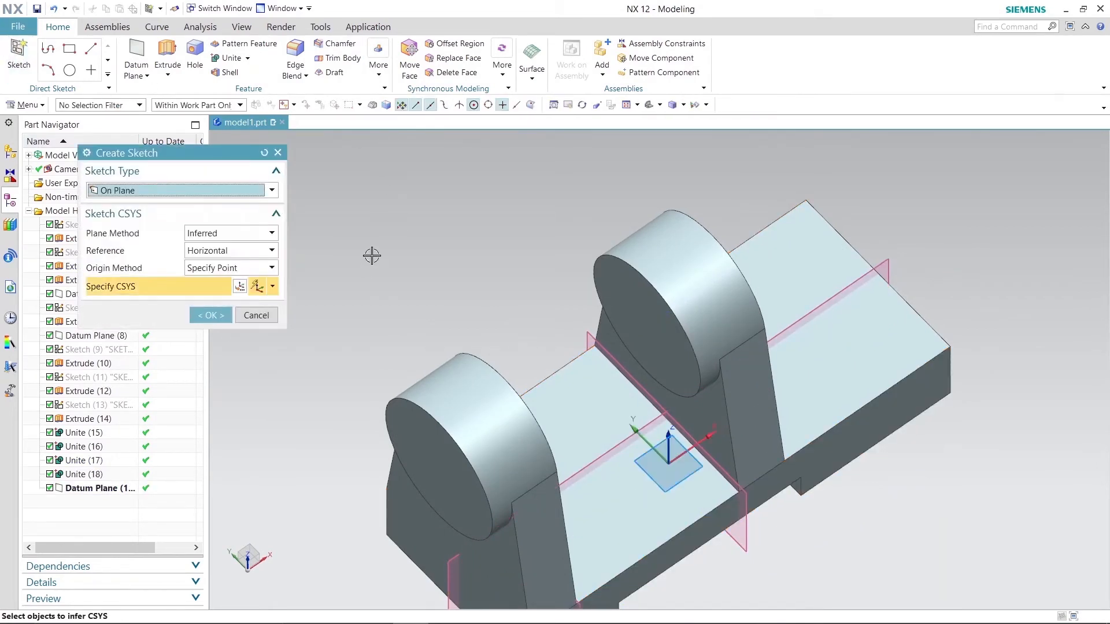
Step: Start a sketch on the lengthwise mid datum plane and orient the view to a side view with the uprights pointing up
{"action": "mouse_move", "coordinate": [372, 255]}
{"action": "middle_mouse_down"}
{"action": "mouse_move", "coordinate": [322, 214]}
{"action": "mouse_move", "coordinate": [436, 215]}
{"action": "middle_mouse_up"}
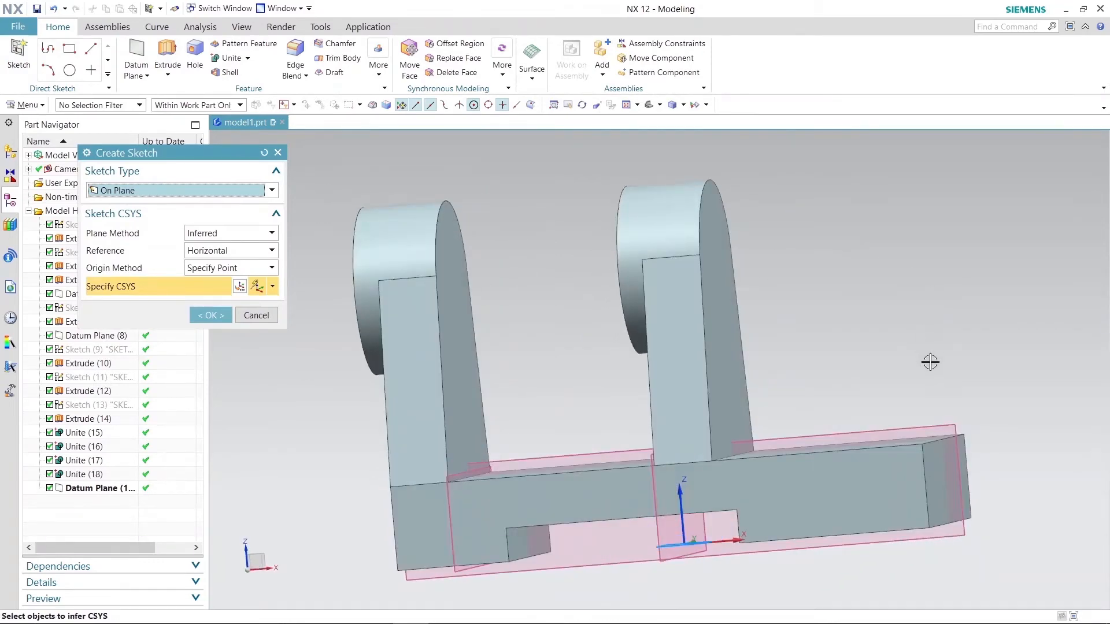
{"action": "left_click", "coordinate": [946, 423]}
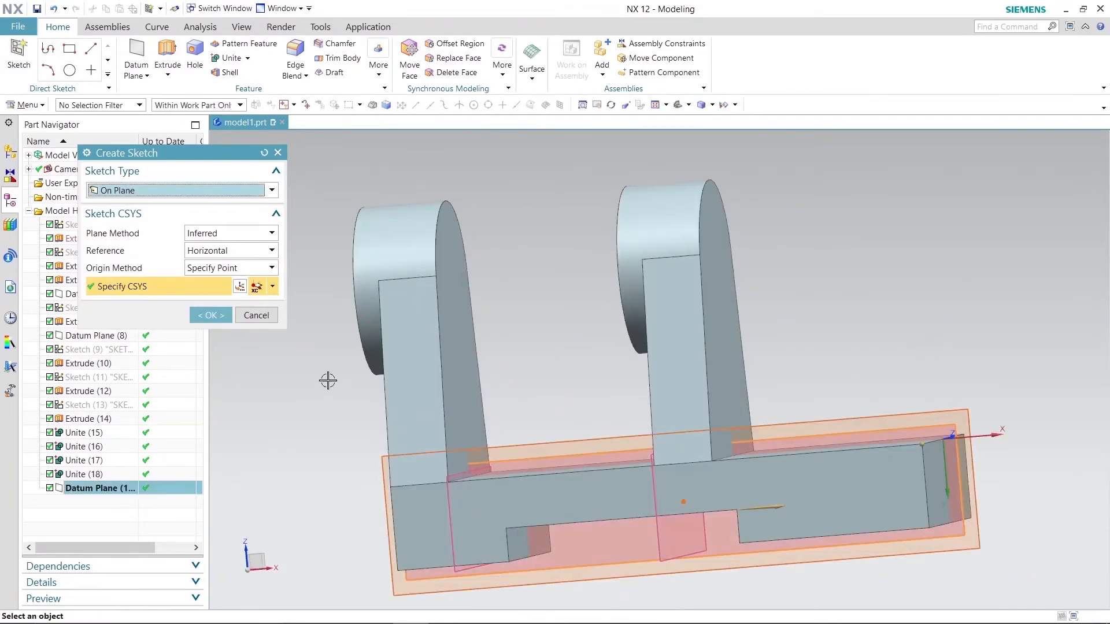
{"action": "left_click", "coordinate": [215, 319]}
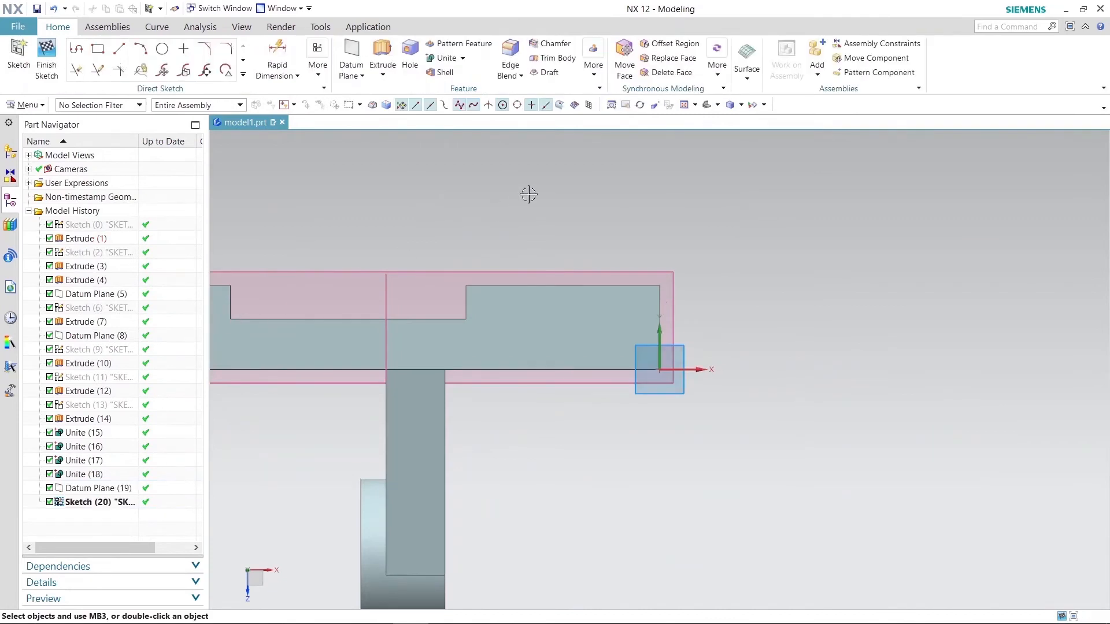
{"action": "left_click", "coordinate": [717, 106]}
{"action": "left_click", "coordinate": [730, 156]}
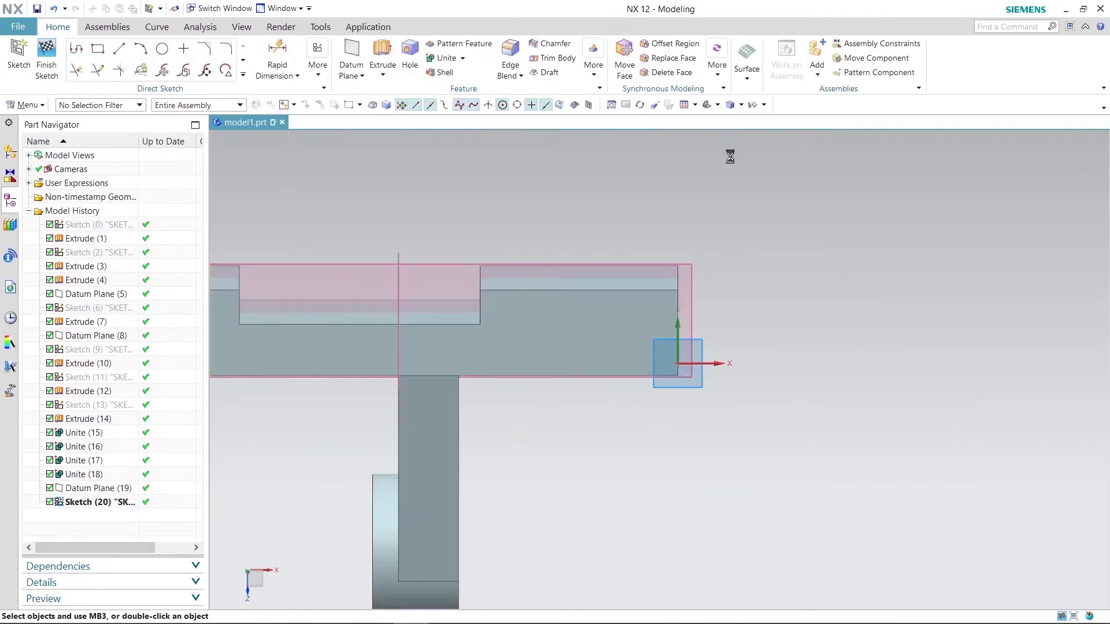
{"action": "left_click", "coordinate": [716, 105]}
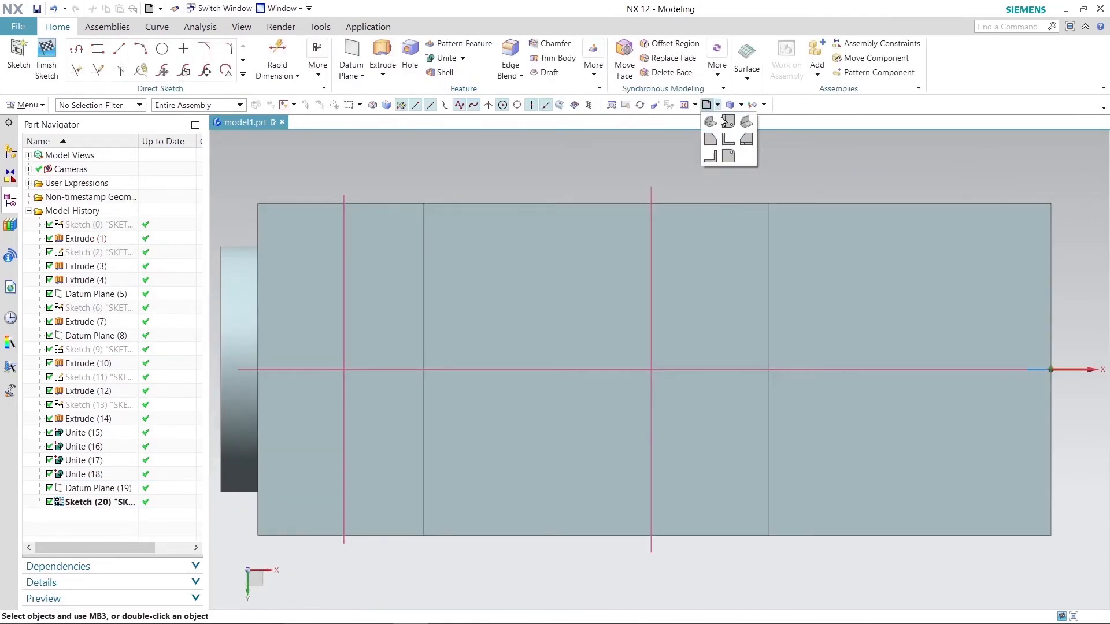
{"action": "left_click", "coordinate": [711, 157]}
{"action": "scroll", "coordinate": [593, 331], "scroll_direction": "down", "scroll_amount": 3}
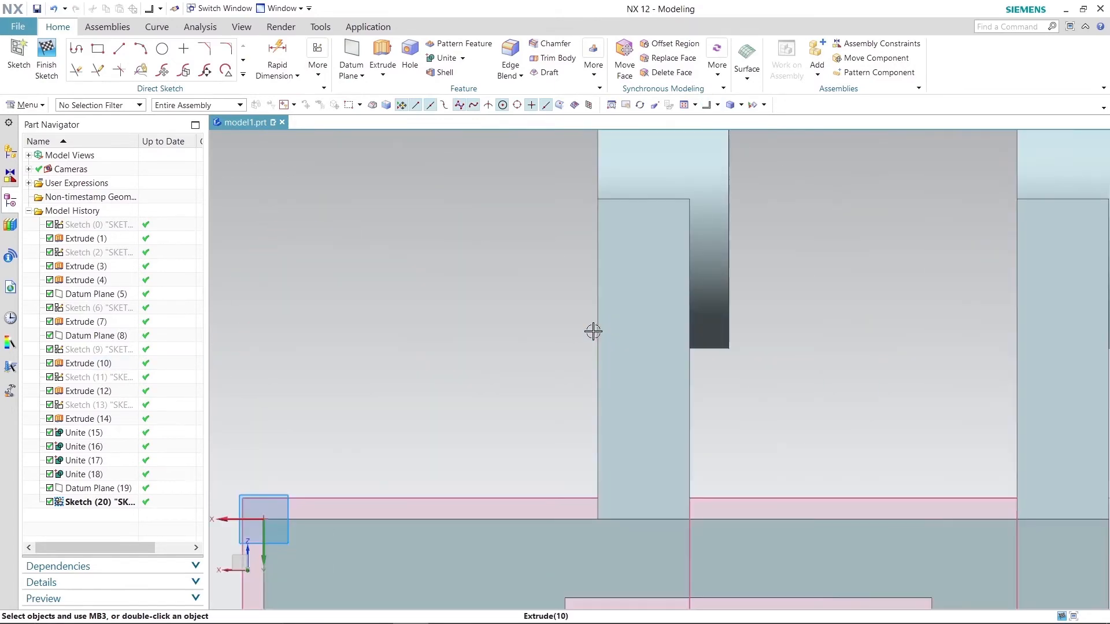
Step: Sketch a horizontal line about 50 mm long between the facing edges of the two uprights, about 21.5 mm above the base's top face
{"action": "left_click", "coordinate": [121, 55]}
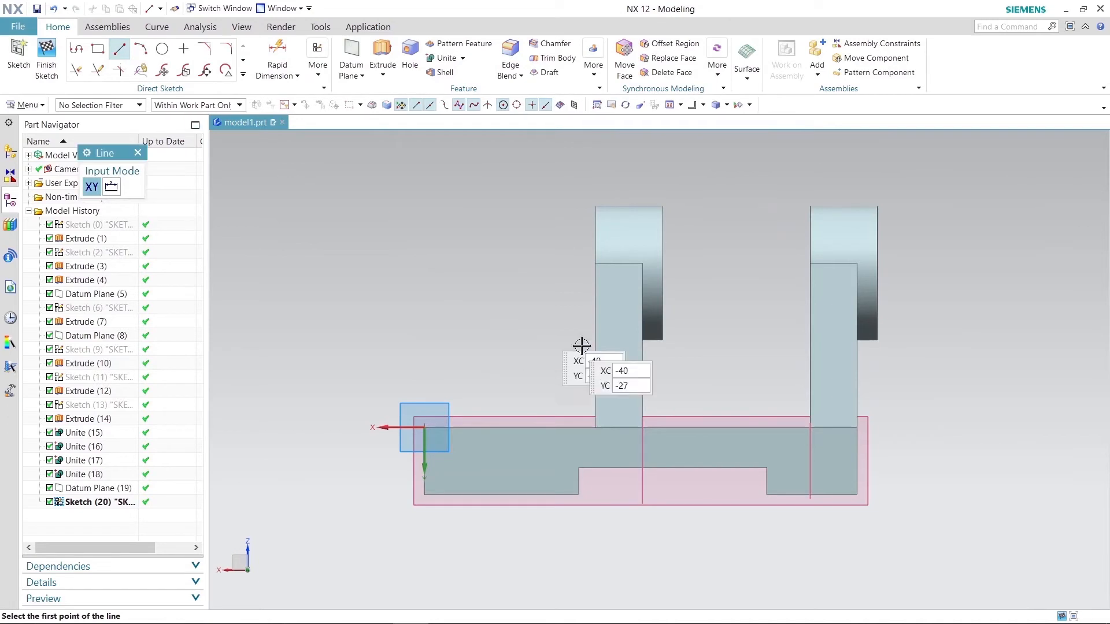
{"action": "left_click", "coordinate": [810, 355]}
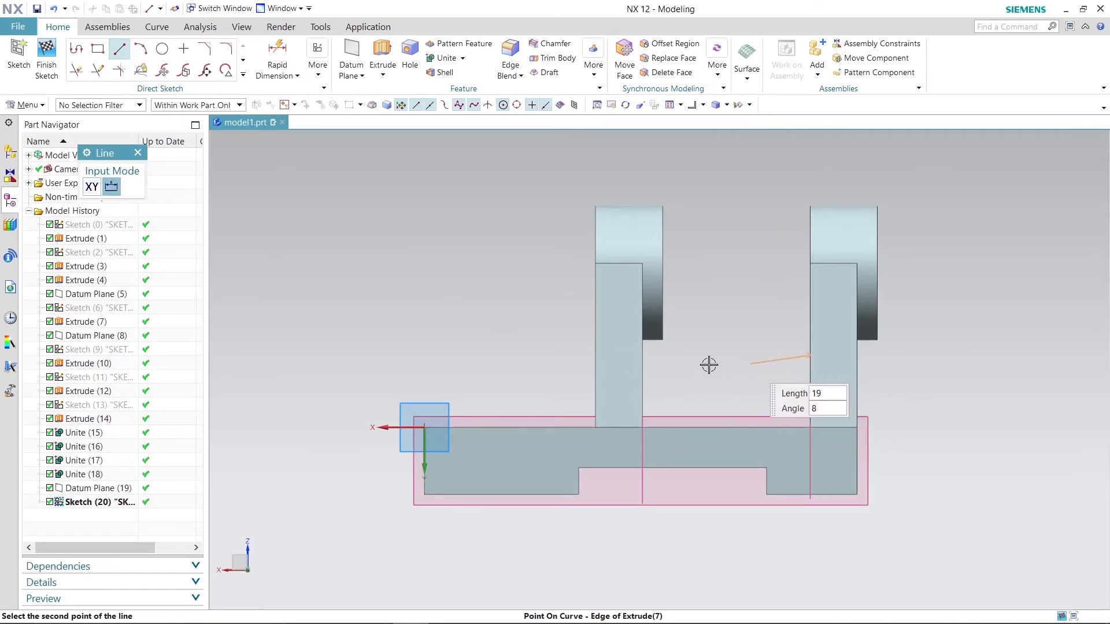
{"action": "left_click", "coordinate": [643, 355]}
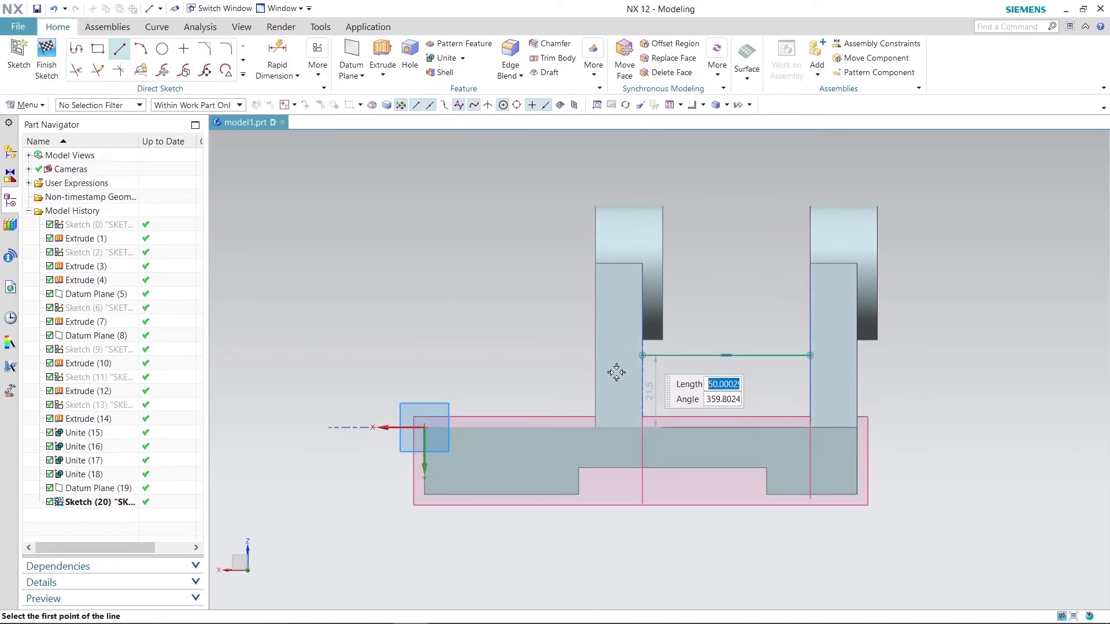
{"action": "right_click", "coordinate": [453, 272]}
{"action": "left_click", "coordinate": [466, 303]}
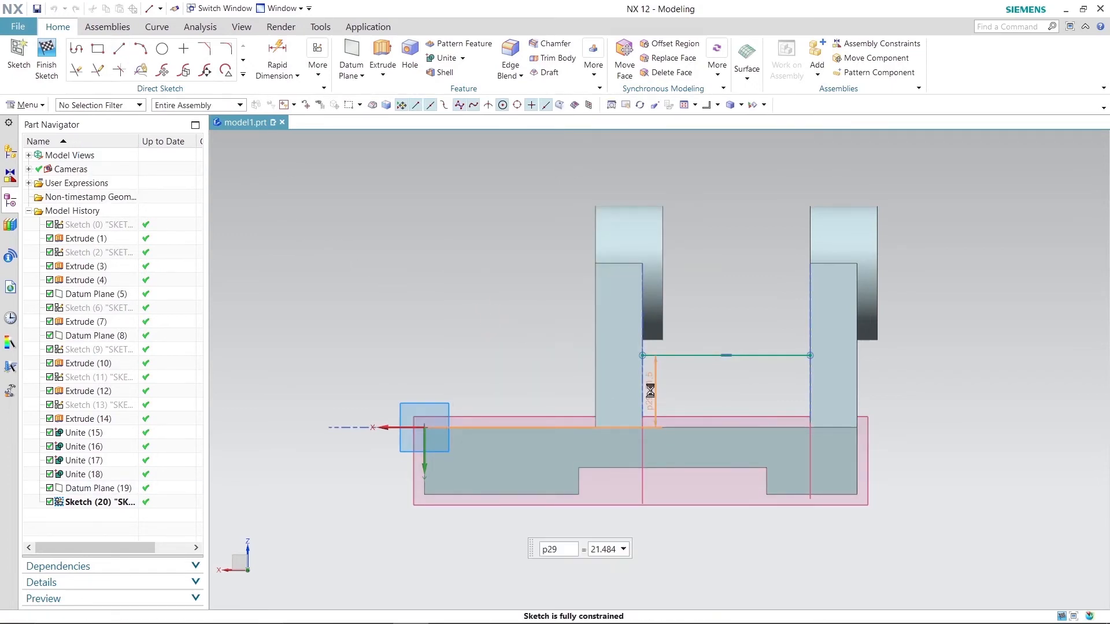
Step: Set the line's height above the base's top face to 20 mm and finish the sketch
{"action": "type", "text": "25"}
{"action": "key", "text": "Return"}
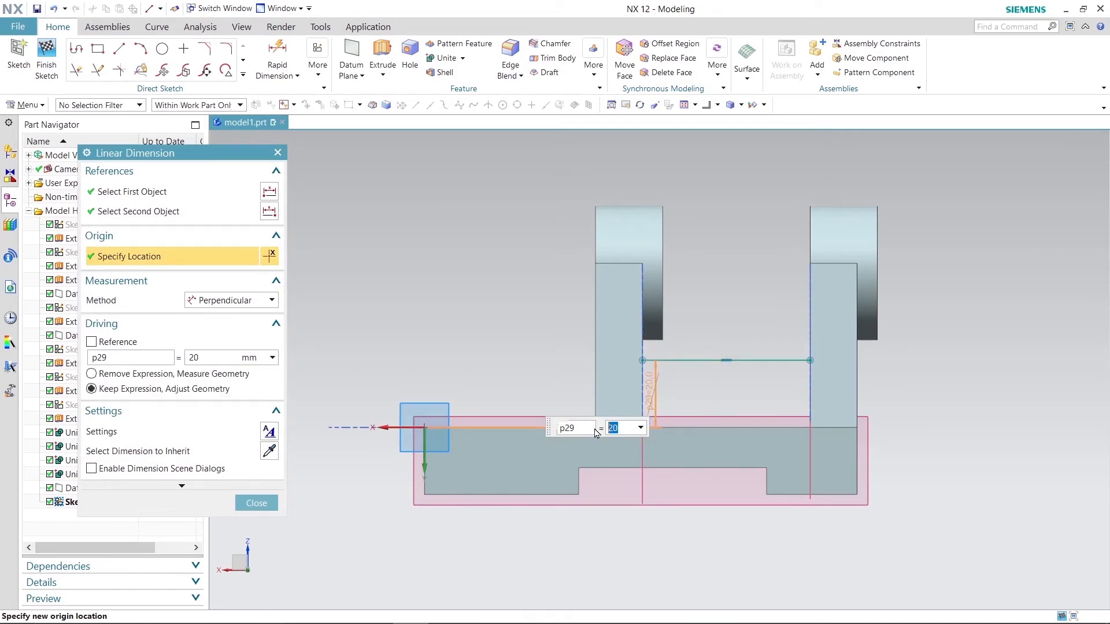
{"action": "left_click", "coordinate": [257, 508]}
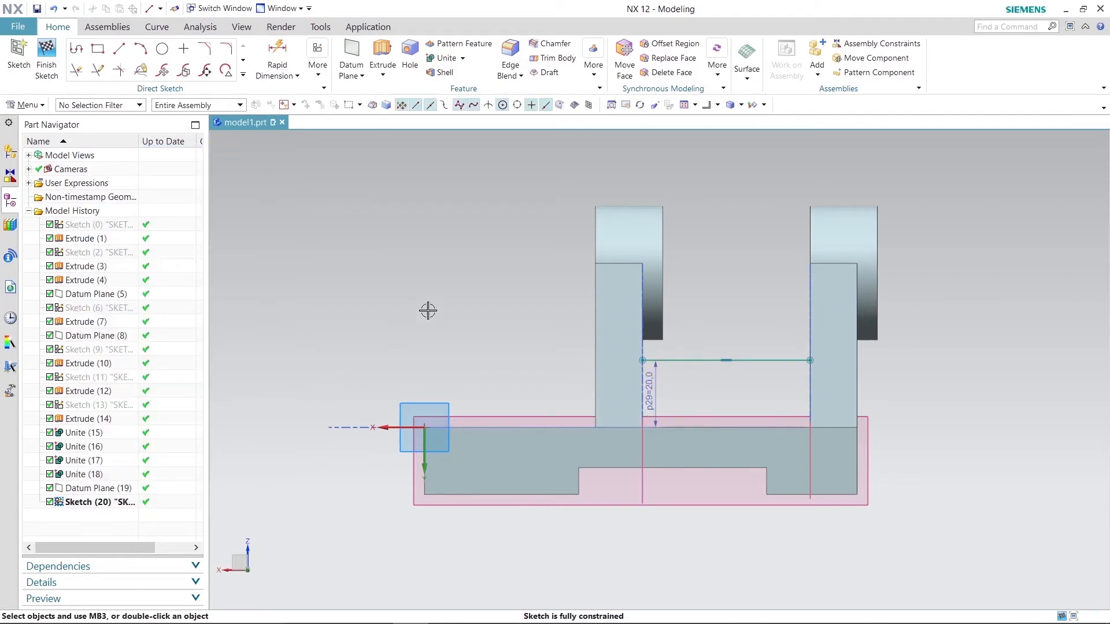
{"action": "mouse_move", "coordinate": [475, 274]}
{"action": "middle_mouse_down"}
{"action": "mouse_move", "coordinate": [505, 300]}
{"action": "mouse_move", "coordinate": [490, 289]}
{"action": "middle_mouse_up"}
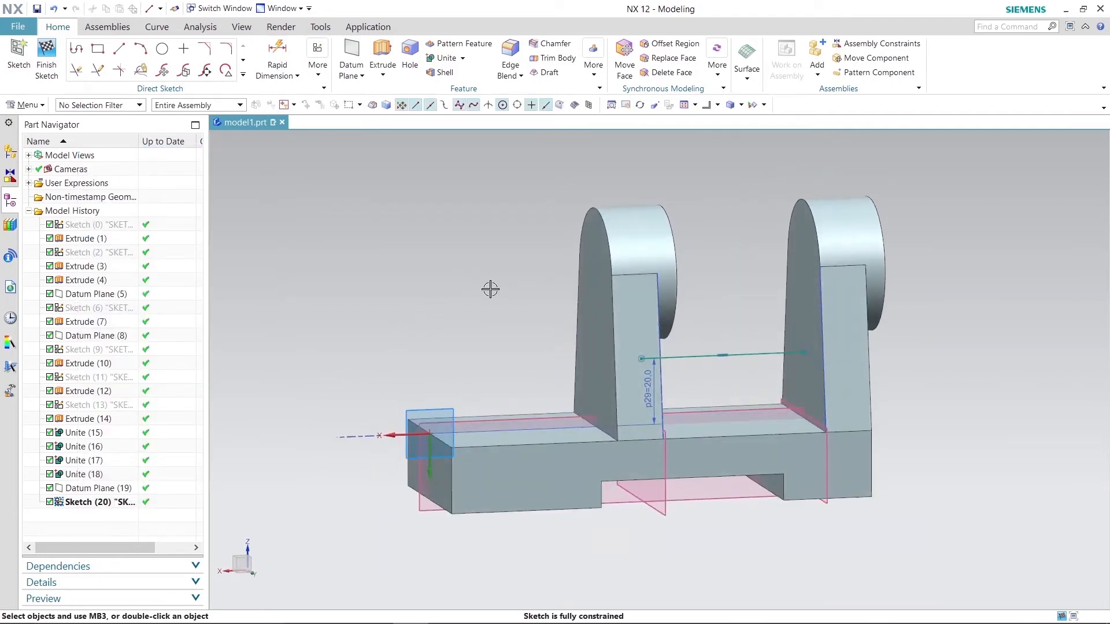
{"action": "left_click", "coordinate": [51, 62]}
Step: Create a rib from the sketched line, parallel to the section plane, with 8 mm symmetric thickness and combined with the target body
{"action": "mouse_move", "coordinate": [527, 188]}
{"action": "middle_mouse_down"}
{"action": "mouse_move", "coordinate": [562, 201]}
{"action": "mouse_move", "coordinate": [523, 213]}
{"action": "mouse_move", "coordinate": [534, 200]}
{"action": "middle_mouse_up"}
{"action": "scroll", "coordinate": [552, 218], "scroll_direction": "up", "scroll_amount": 1}
{"action": "scroll", "coordinate": [558, 222], "scroll_direction": "down", "scroll_amount": 2}
{"action": "middle_click_drag", "start_coordinate": [670, 163], "coordinate": [714, 185]}
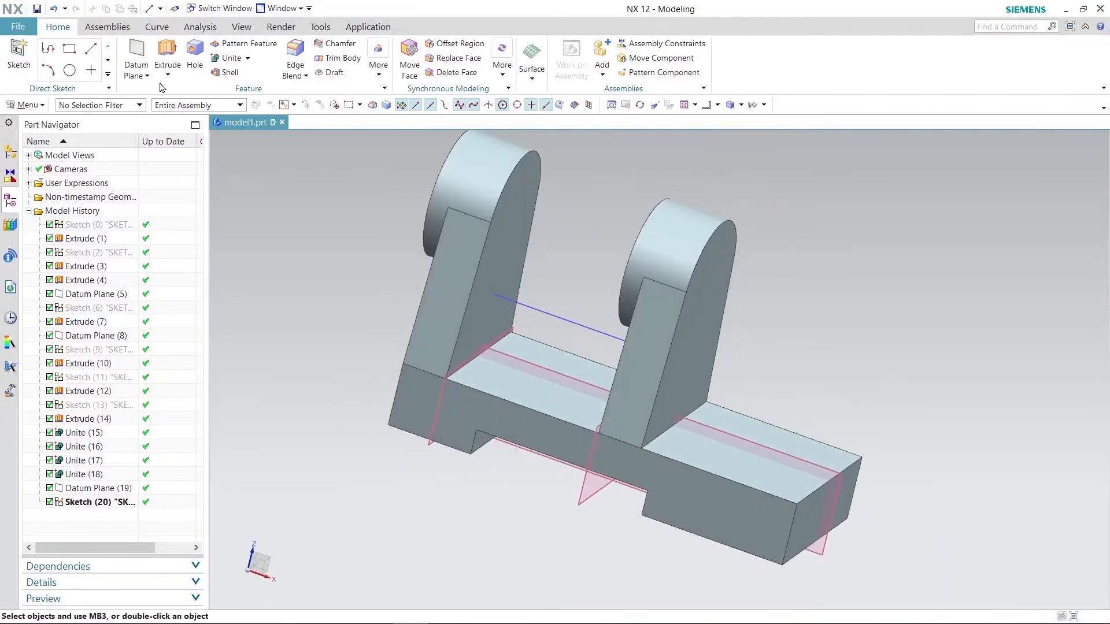
{"action": "left_click", "coordinate": [377, 80]}
{"action": "left_click", "coordinate": [385, 164]}
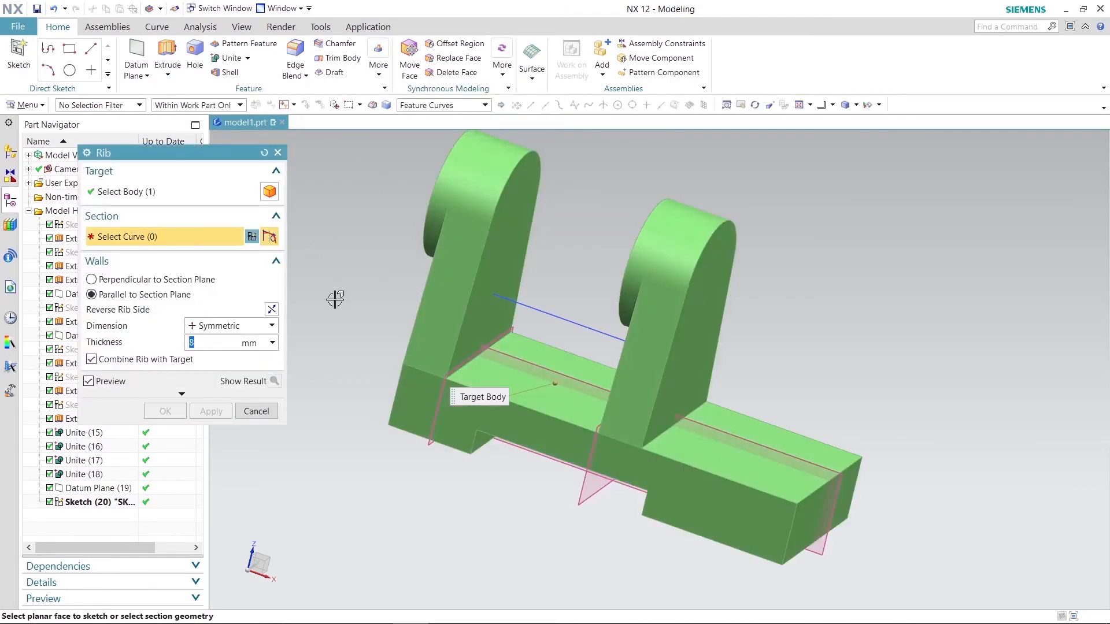
{"action": "left_click", "coordinate": [574, 324]}
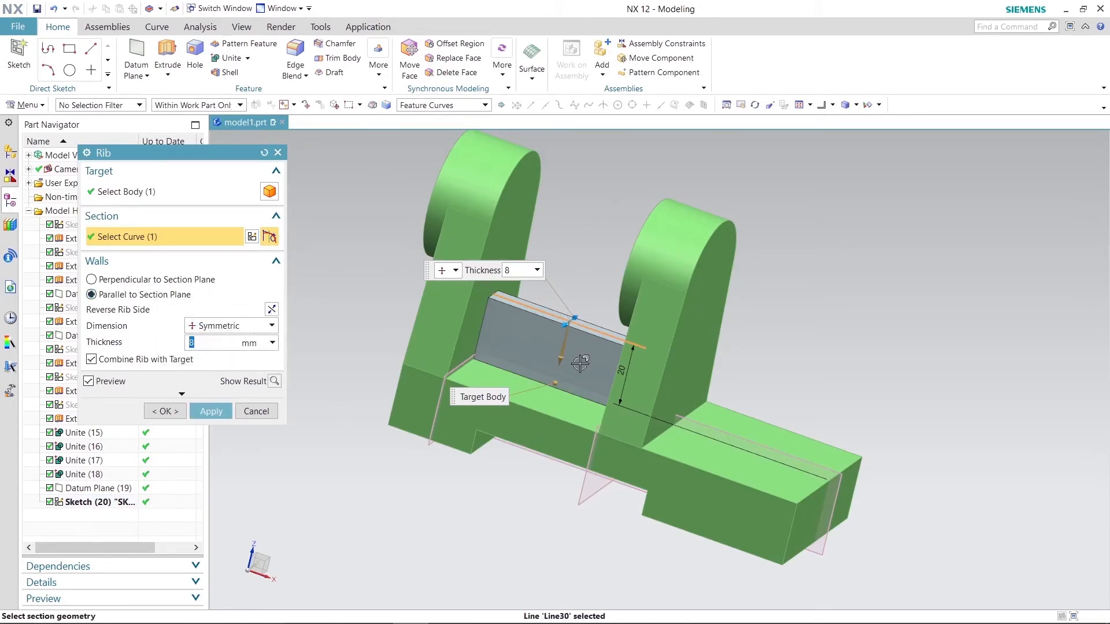
{"action": "left_click", "coordinate": [211, 411]}
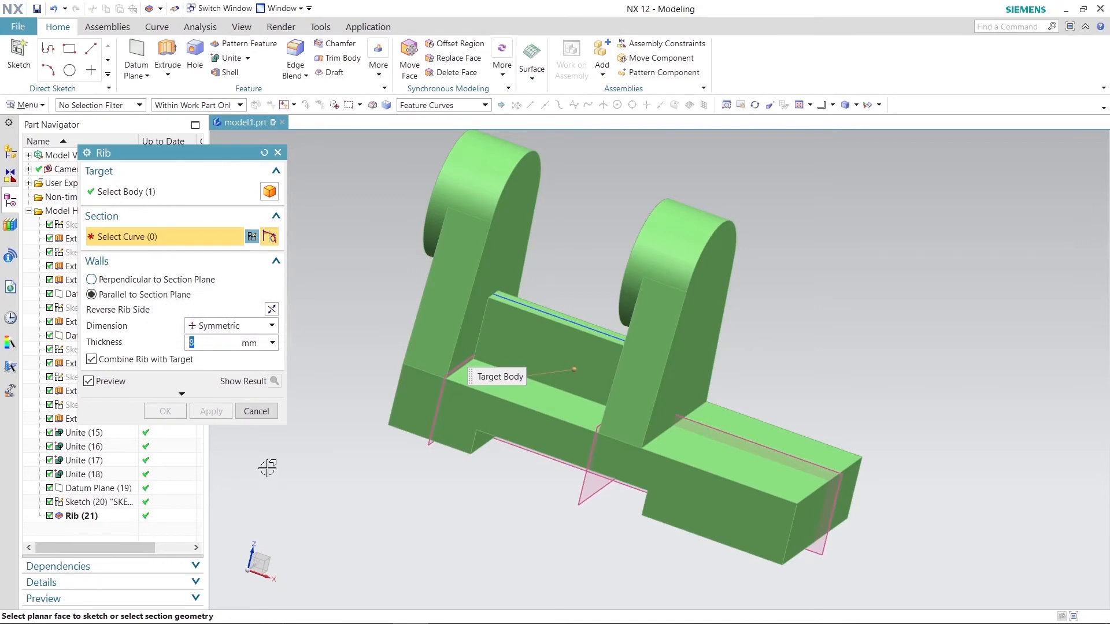
{"action": "left_click", "coordinate": [256, 412]}
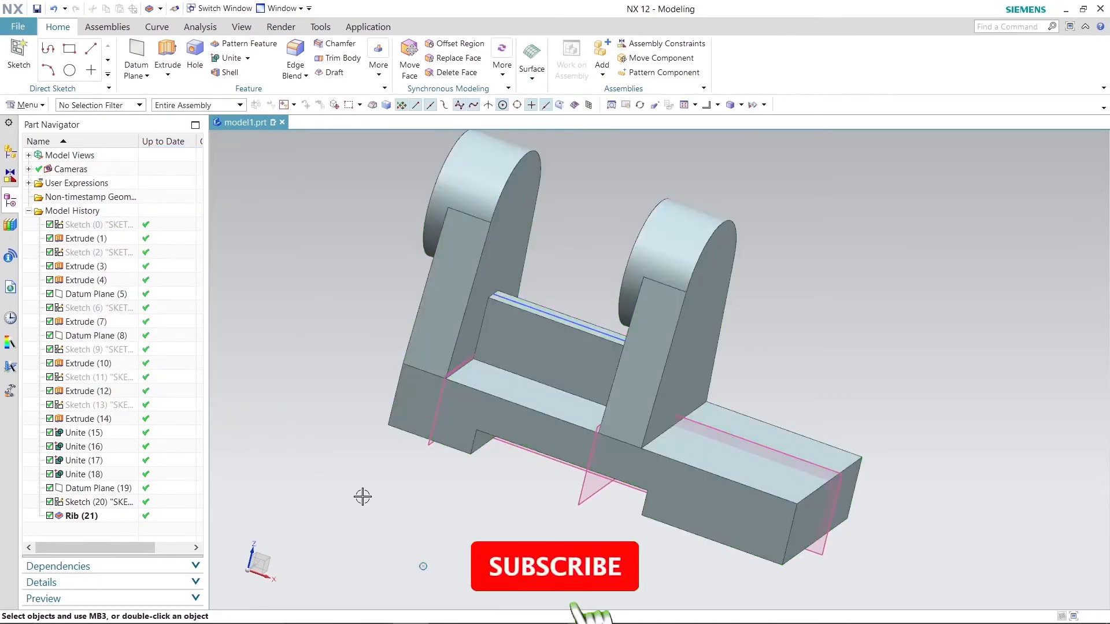
Step: Start another sketch on the same lengthwise mid datum plane
{"action": "mouse_move", "coordinate": [362, 498]}
{"action": "middle_mouse_down"}
{"action": "mouse_move", "coordinate": [359, 439]}
{"action": "mouse_move", "coordinate": [354, 476]}
{"action": "mouse_move", "coordinate": [362, 496]}
{"action": "mouse_move", "coordinate": [379, 496]}
{"action": "middle_mouse_up"}
{"action": "left_click", "coordinate": [18, 55]}
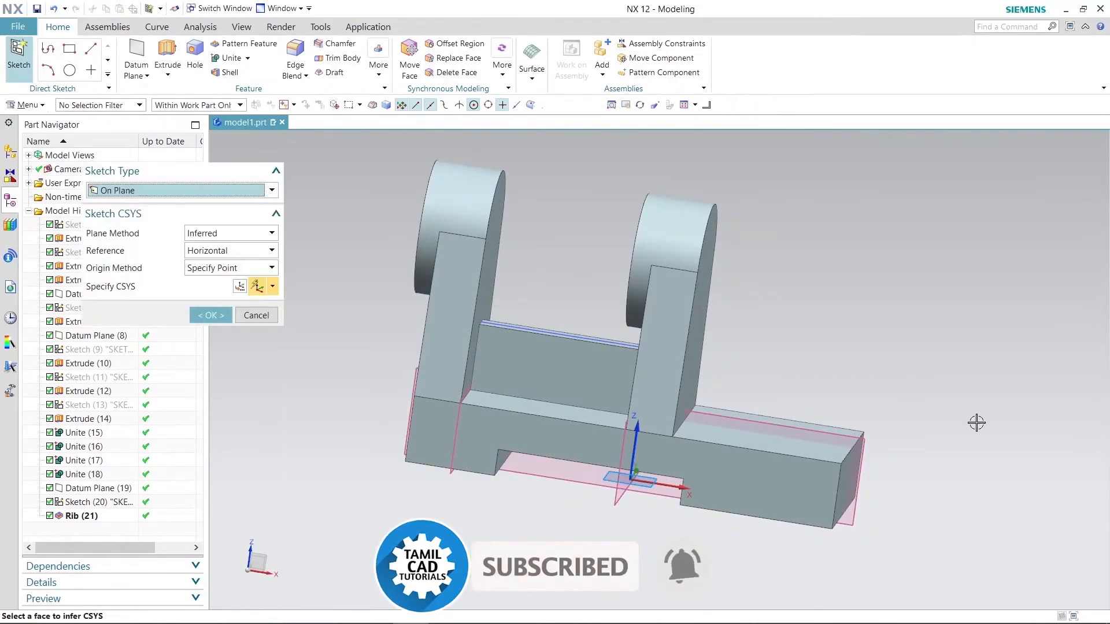
{"action": "left_click", "coordinate": [867, 443]}
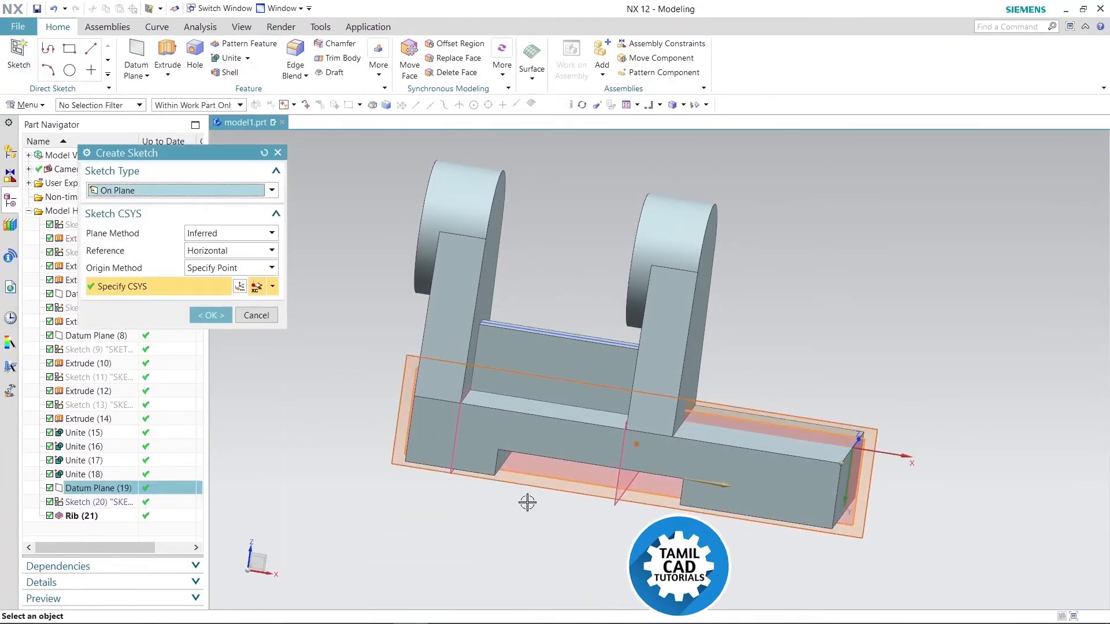
{"action": "left_click", "coordinate": [210, 315]}
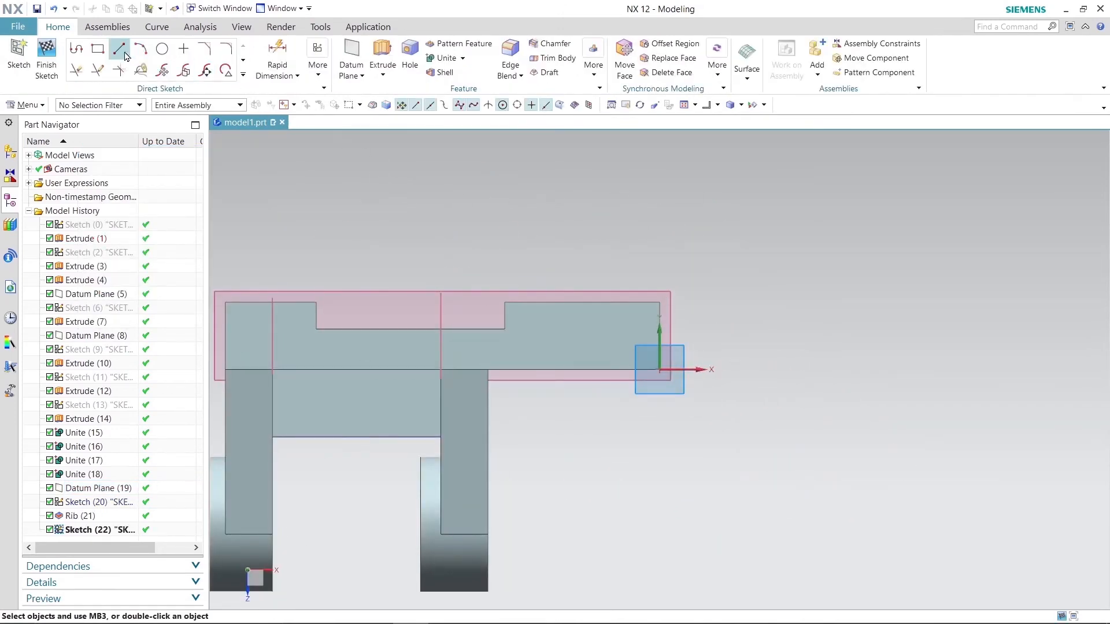
Step: Sketch a slanted line about 55 mm long from the base's top end corner to the outer edge of the middle upright
{"action": "left_click", "coordinate": [125, 55]}
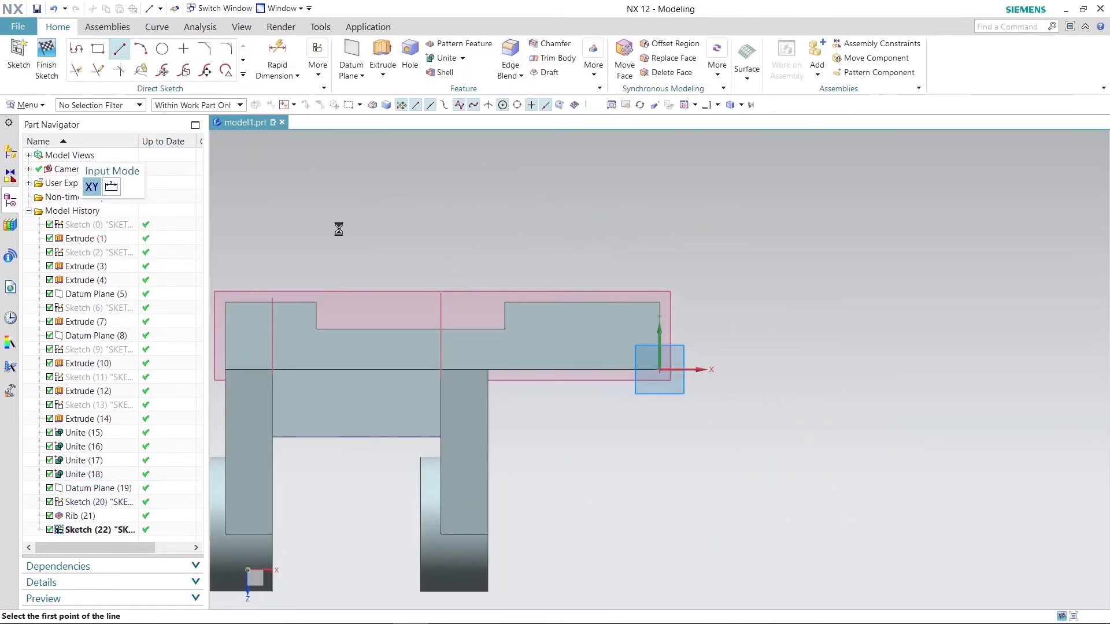
{"action": "left_click", "coordinate": [659, 370]}
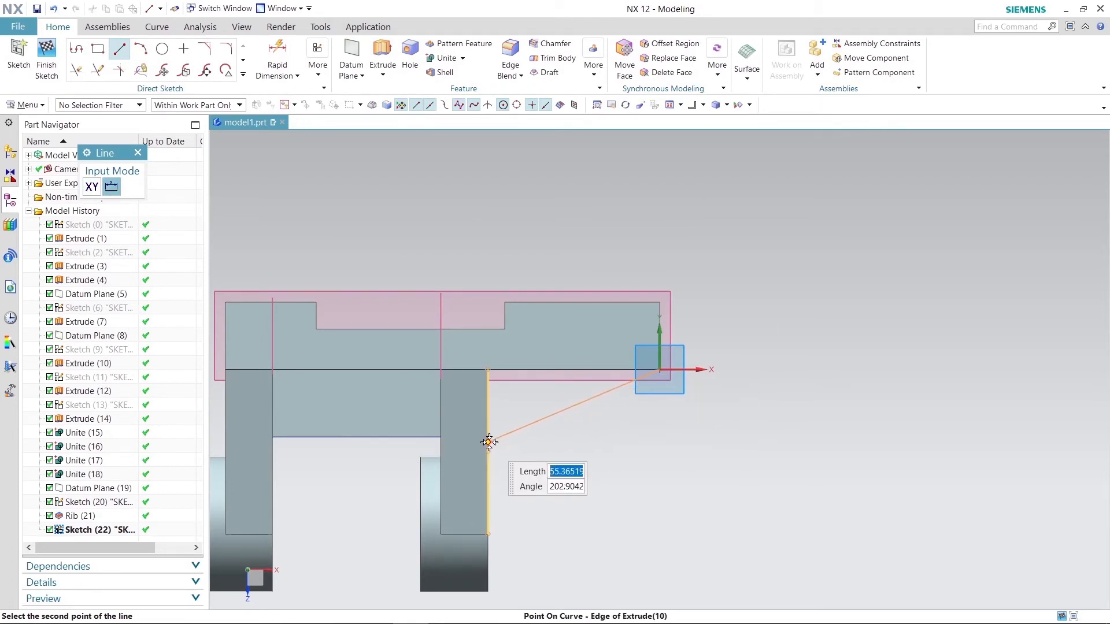
{"action": "scroll", "coordinate": [430, 436], "scroll_direction": "up", "scroll_amount": 4}
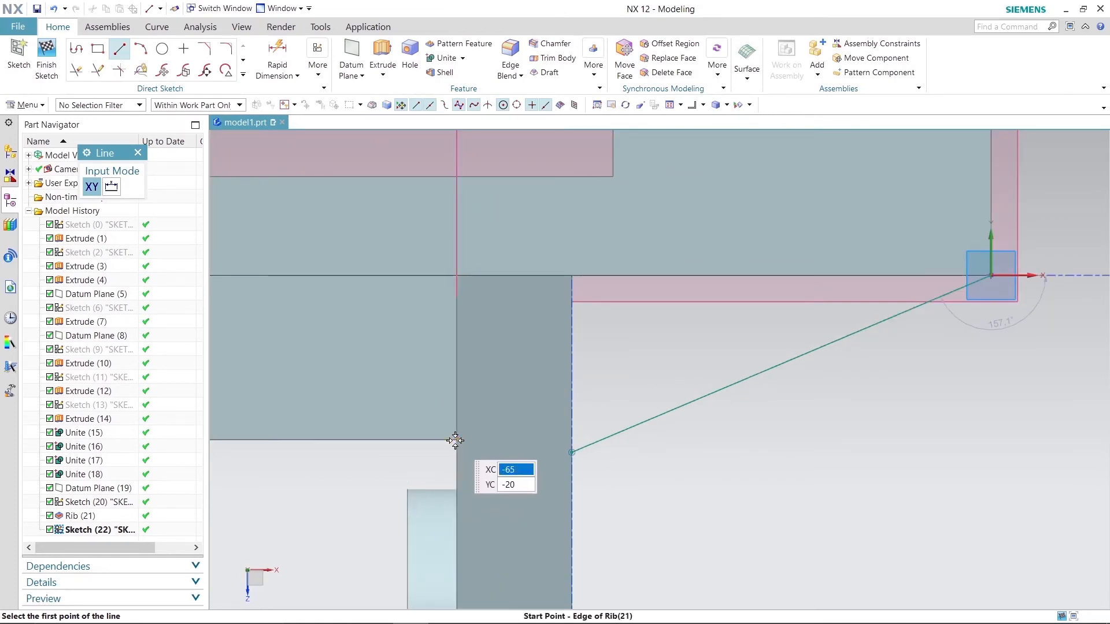
Step: Sketch a horizontal helper line about 7 mm long from the end of the existing rib's top edge into the middle upright
{"action": "left_click", "coordinate": [455, 440]}
{"action": "left_click", "coordinate": [513, 442]}
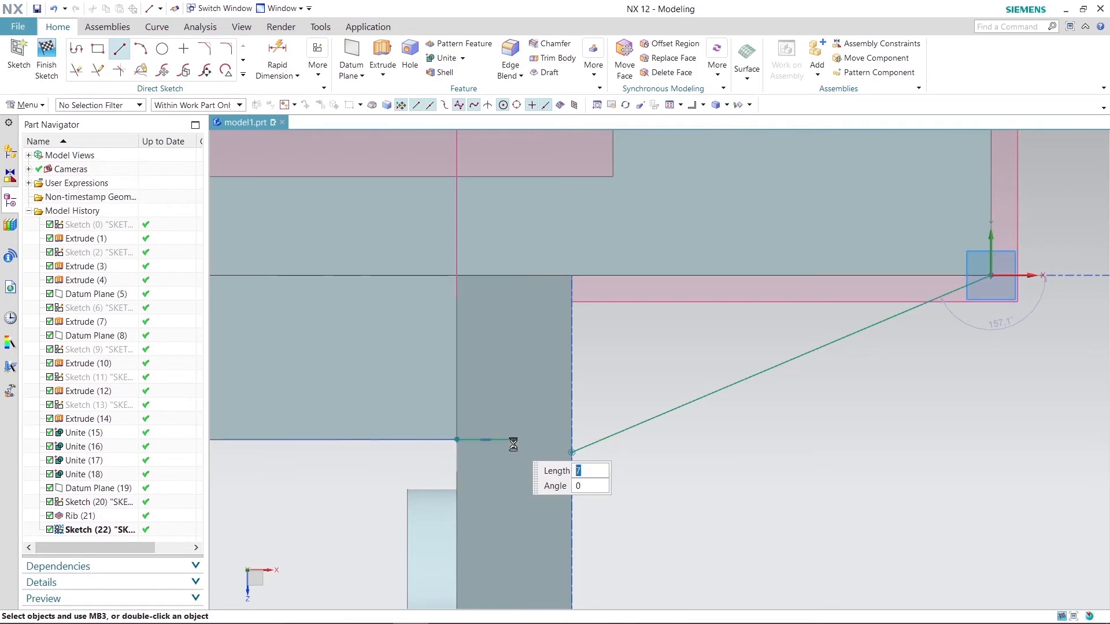
{"action": "right_click", "coordinate": [665, 465]}
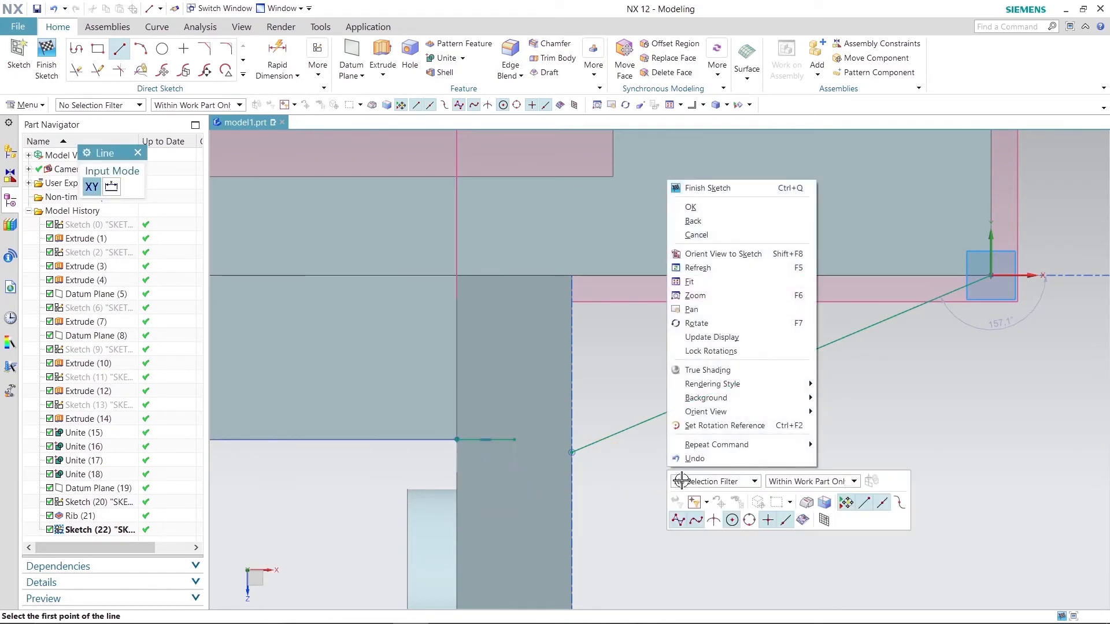
{"action": "left_click", "coordinate": [699, 206]}
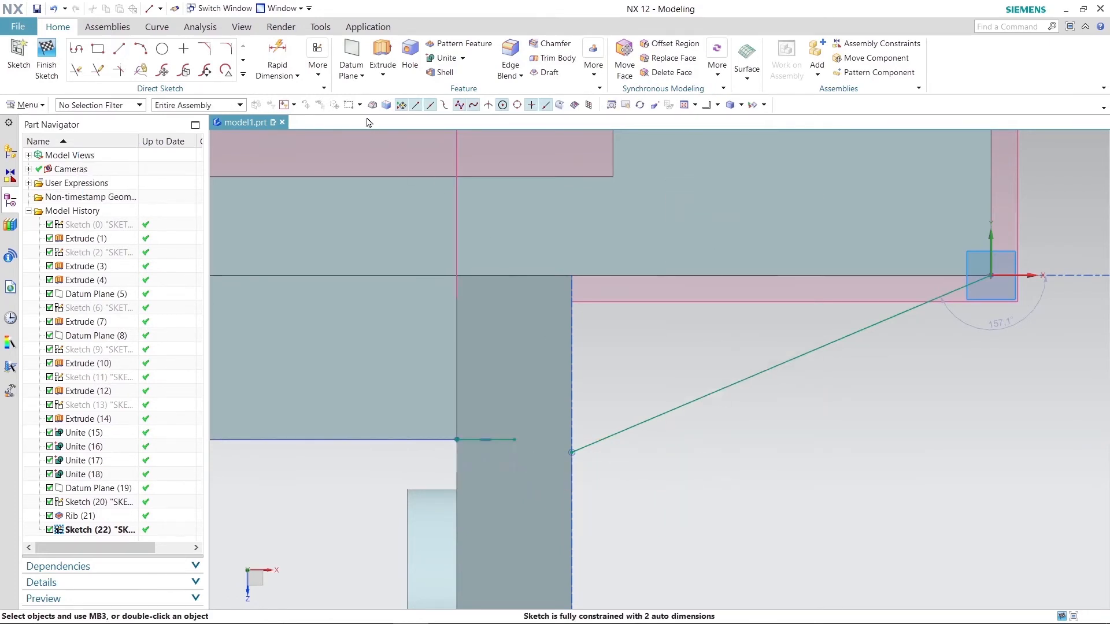
Step: Apply a horizontal alignment constraint between the short helper line's point and the slanted line's endpoint on the middle upright
{"action": "left_click", "coordinate": [323, 81]}
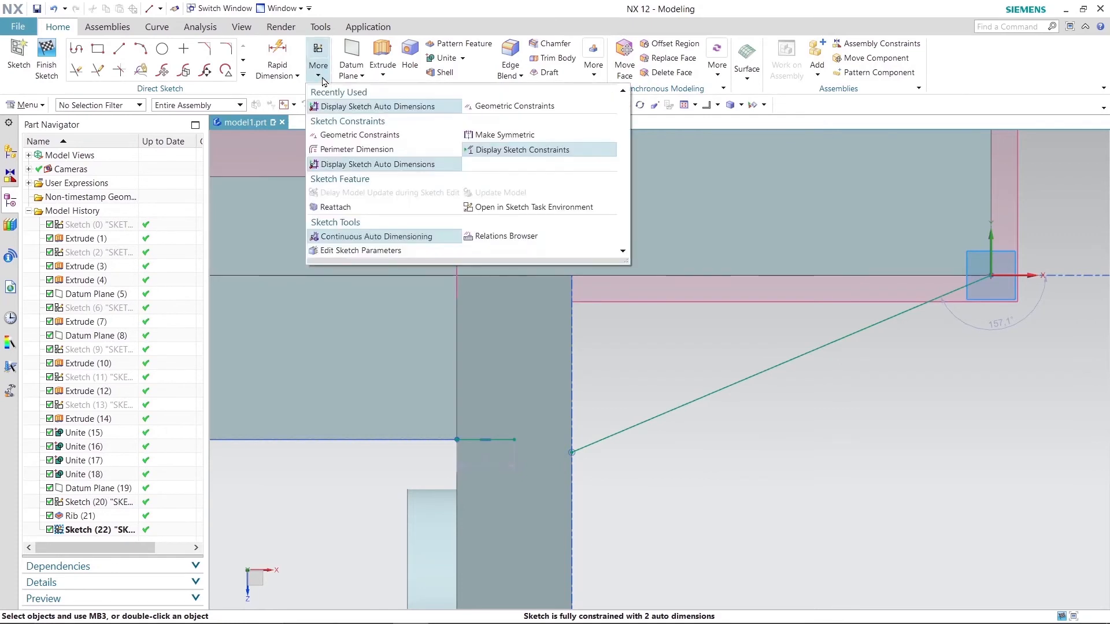
{"action": "left_click", "coordinate": [348, 133]}
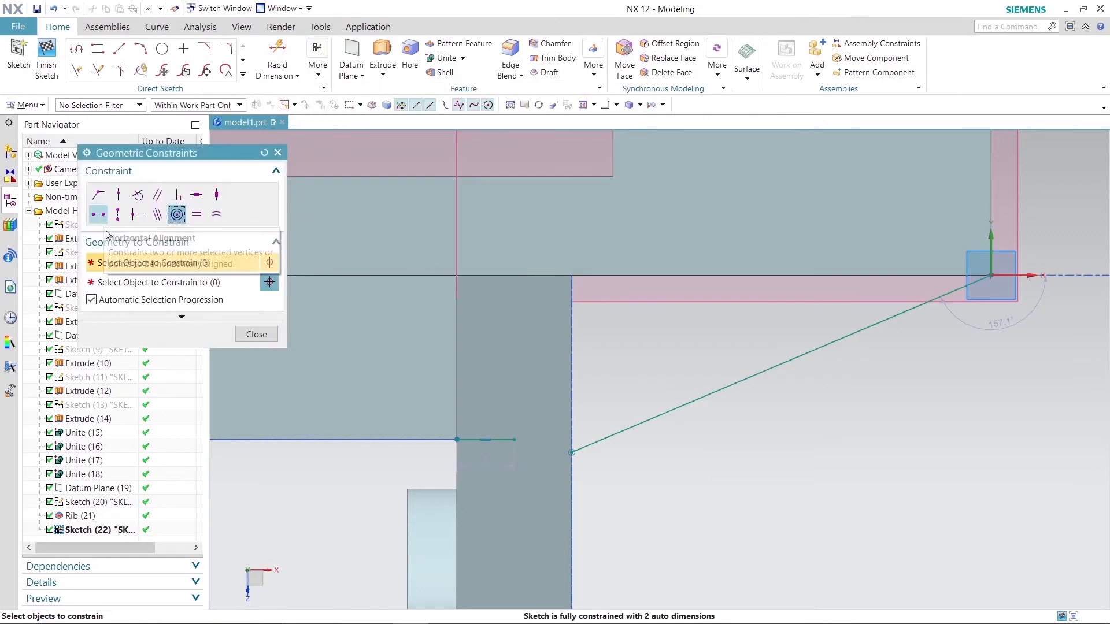
{"action": "left_click", "coordinate": [497, 439]}
{"action": "left_click", "coordinate": [577, 466]}
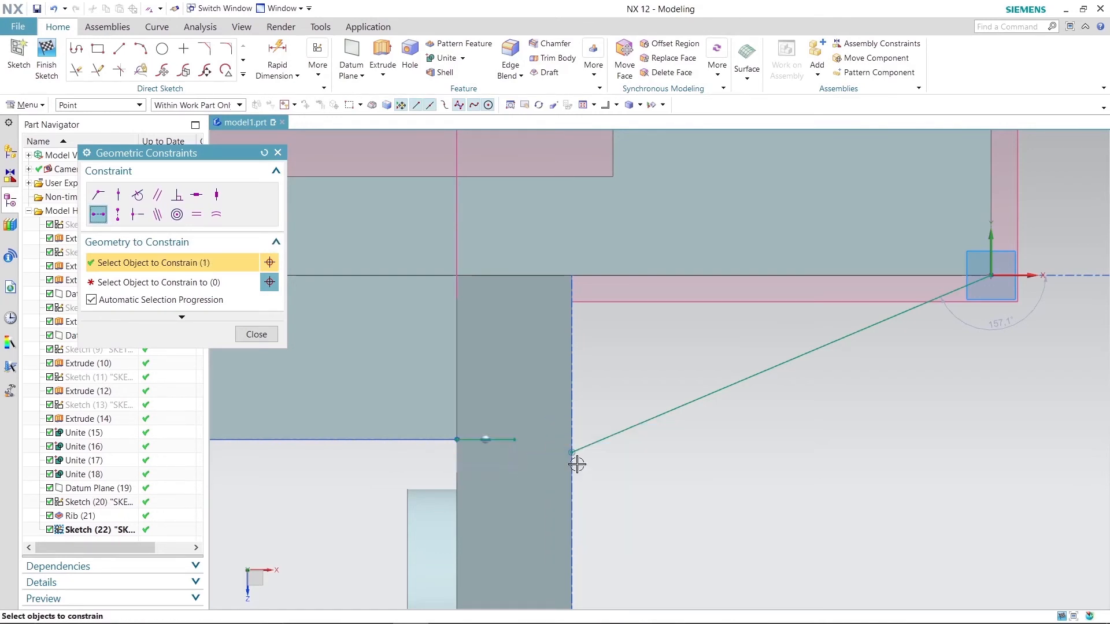
{"action": "left_click", "coordinate": [576, 465]}
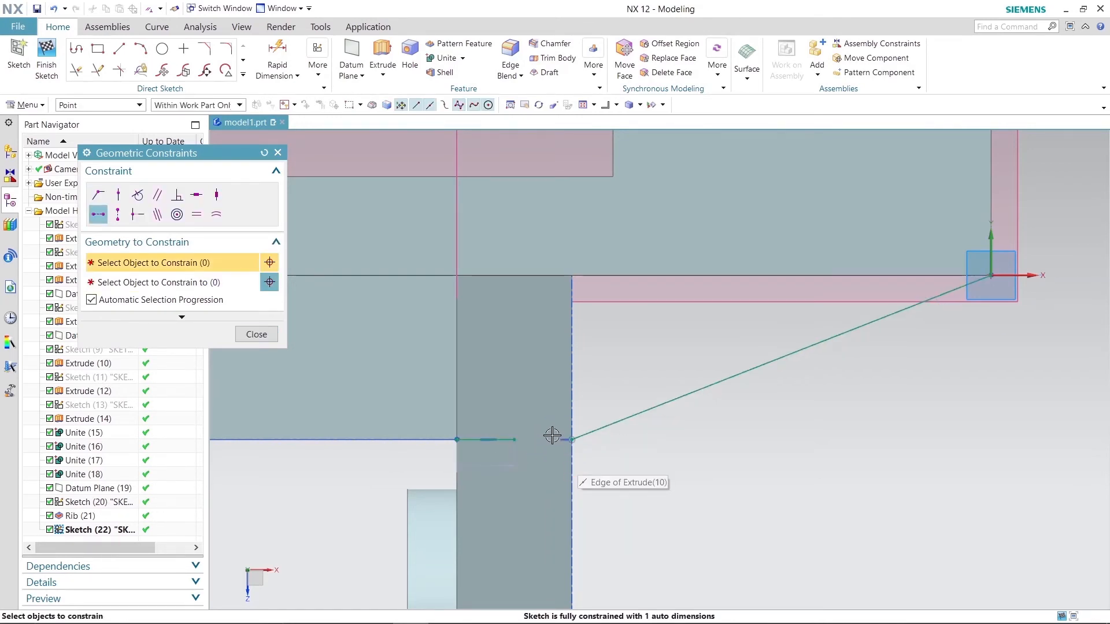
{"action": "left_click", "coordinate": [256, 335]}
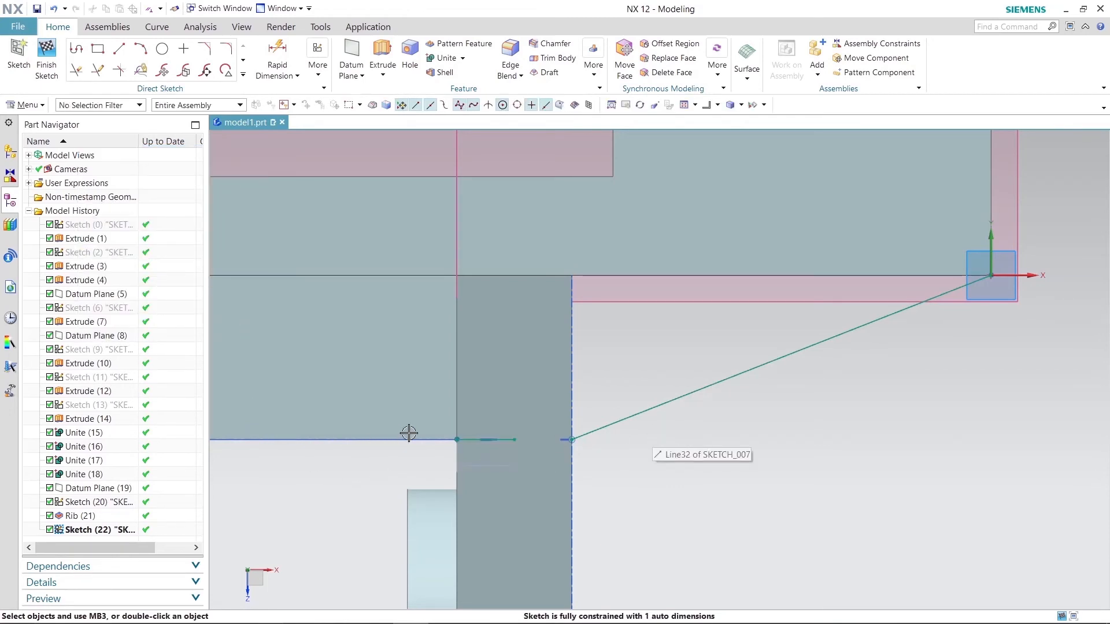
Step: Convert the short horizontal helper line to reference geometry and finish the sketch
{"action": "right_click", "coordinate": [469, 440]}
{"action": "mouse_move", "coordinate": [478, 436]}
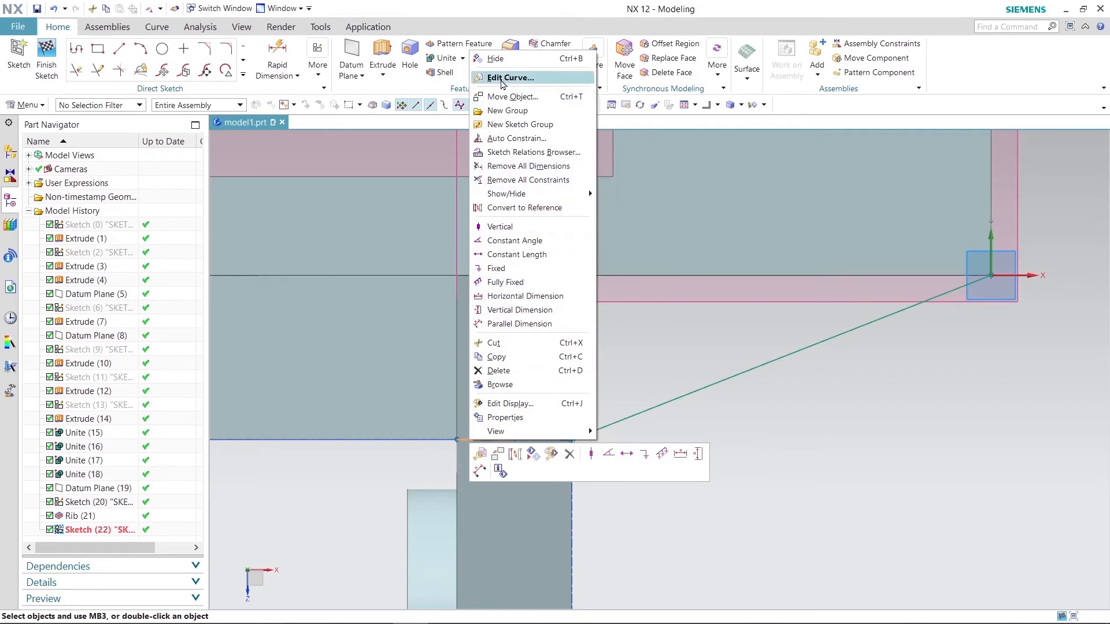
{"action": "left_click", "coordinate": [815, 507]}
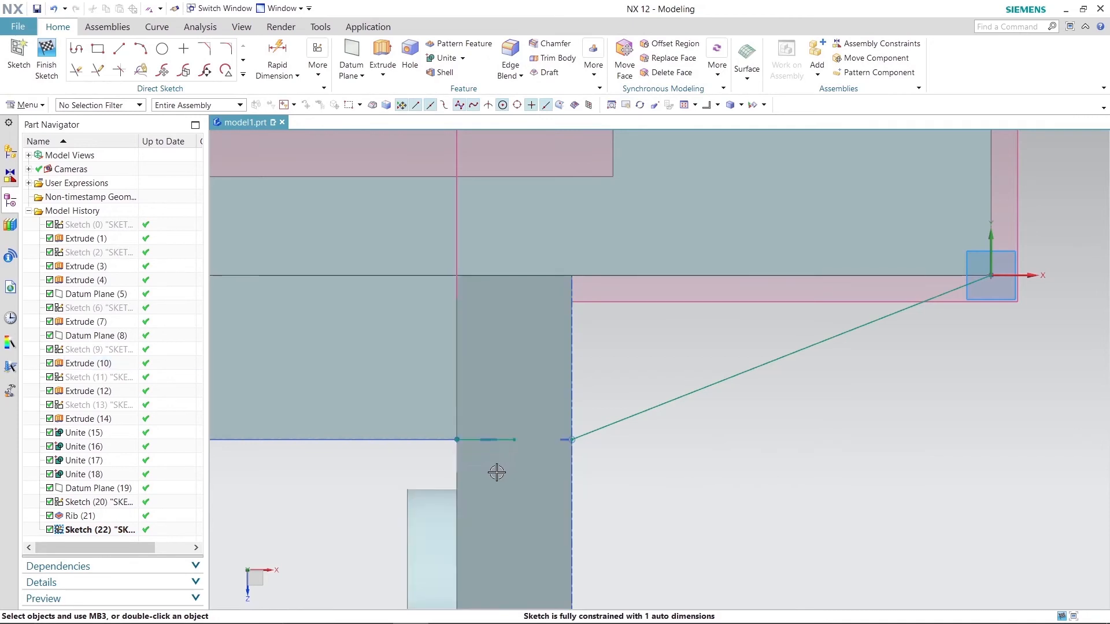
{"action": "right_click", "coordinate": [473, 440]}
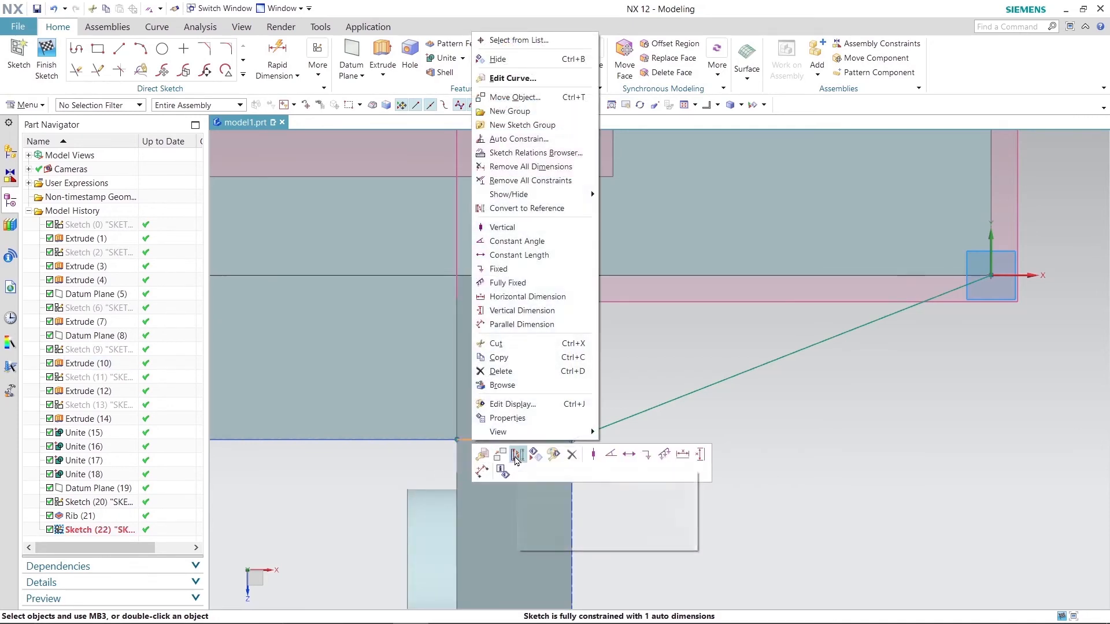
{"action": "left_click", "coordinate": [516, 457]}
{"action": "middle_click_drag", "start_coordinate": [668, 505], "coordinate": [600, 337]}
{"action": "left_click", "coordinate": [47, 58]}
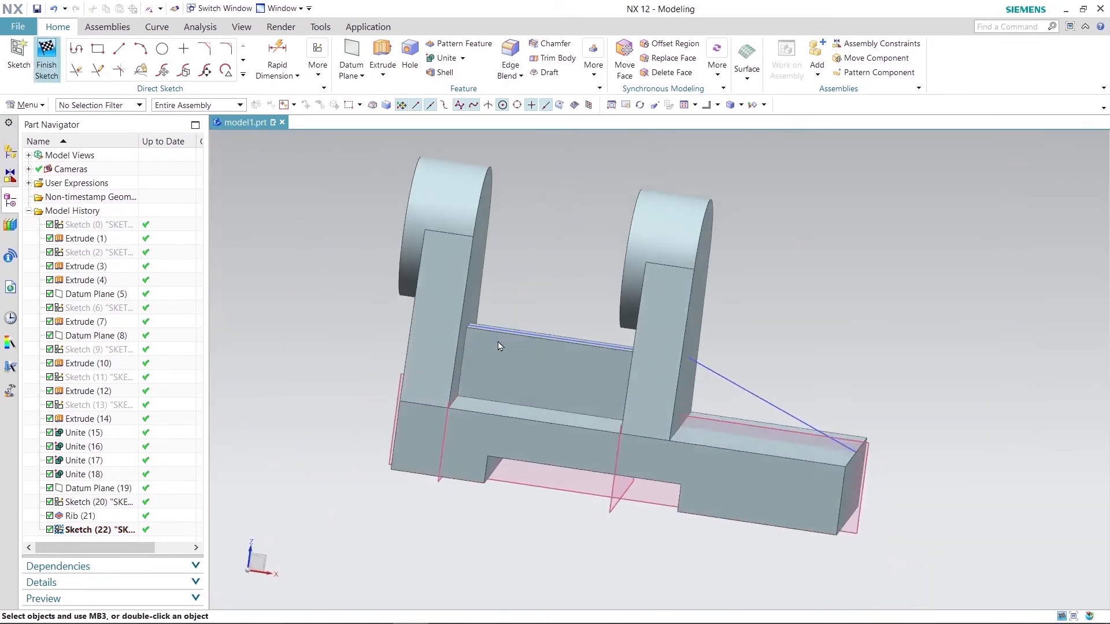
Step: Create a rib from the slanted line, parallel to the section plane, with 8 mm symmetric thickness and combined with the target body
{"action": "middle_click_drag", "start_coordinate": [608, 280], "coordinate": [566, 295]}
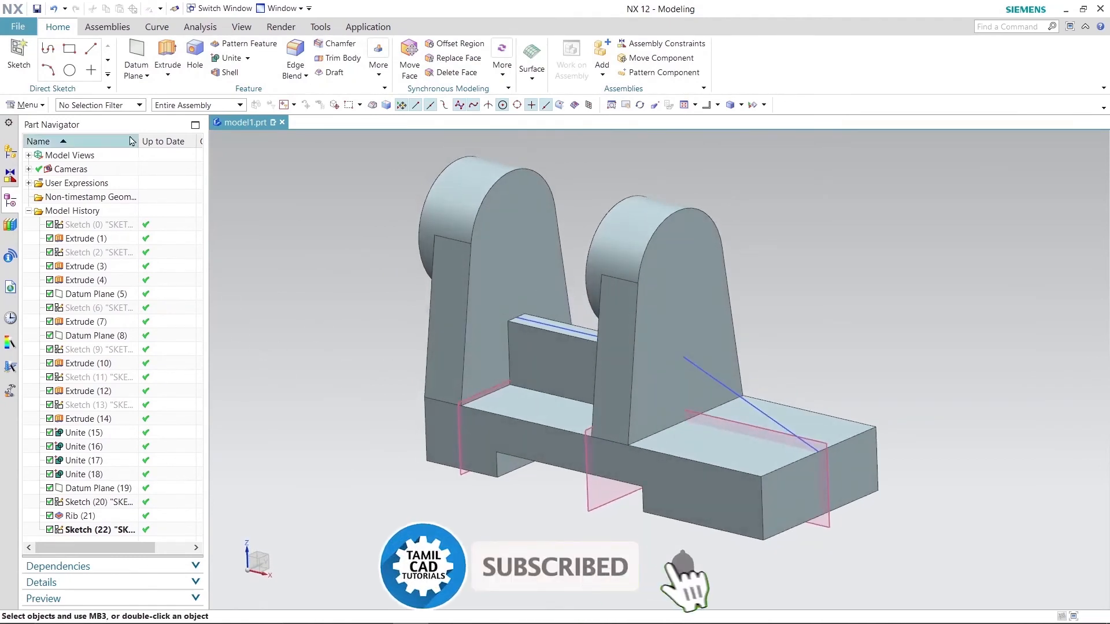
{"action": "left_click", "coordinate": [378, 56]}
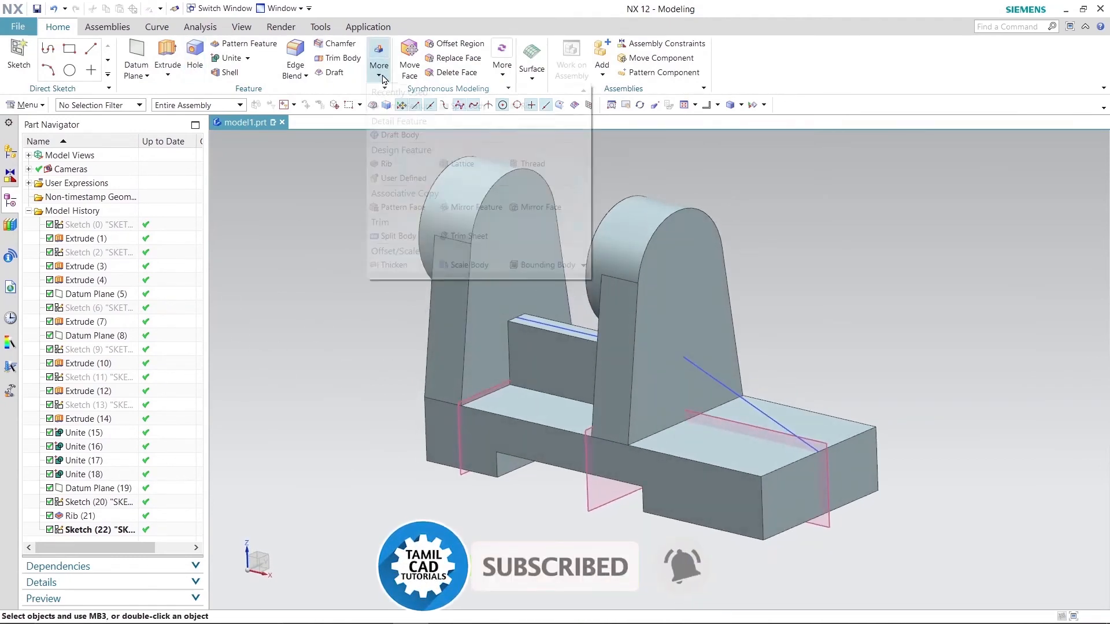
{"action": "left_click", "coordinate": [393, 160]}
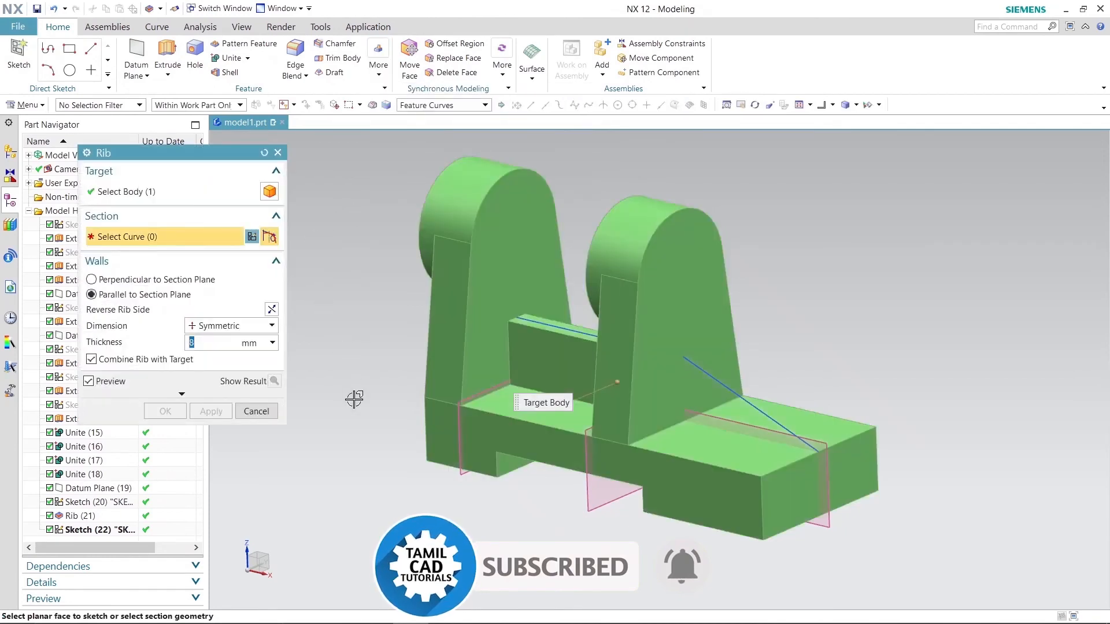
{"action": "left_click", "coordinate": [748, 396]}
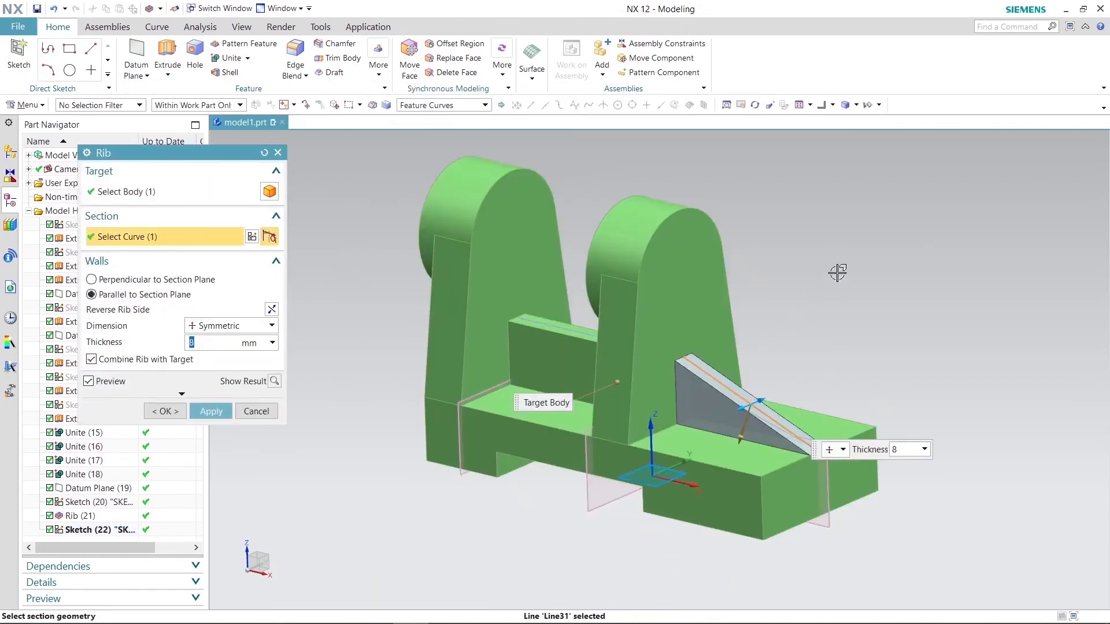
{"action": "left_click", "coordinate": [216, 415]}
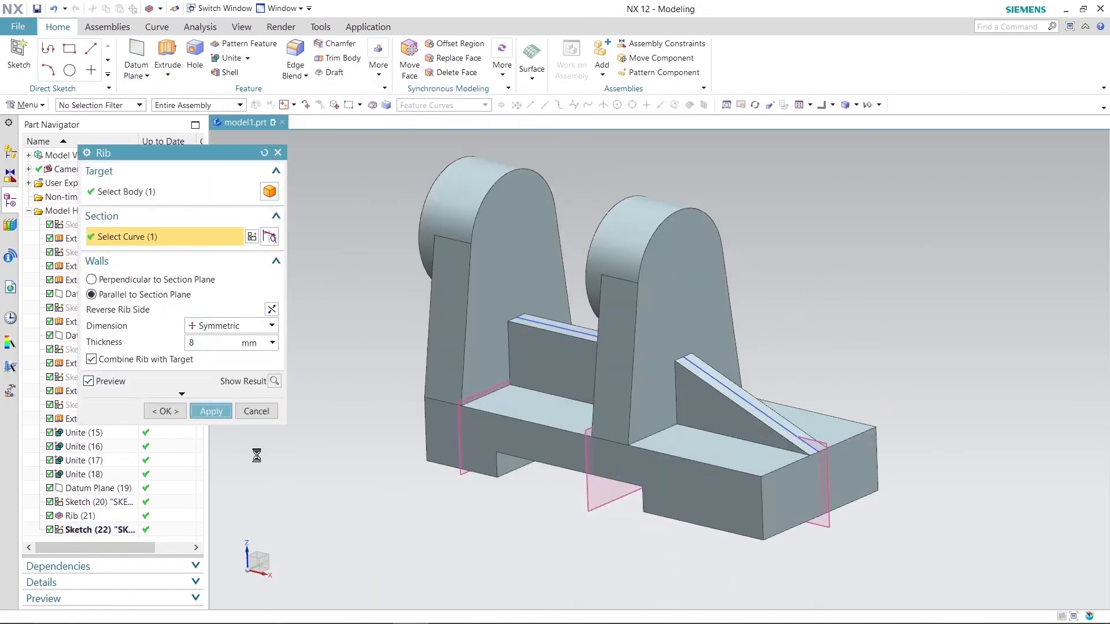
{"action": "left_click", "coordinate": [256, 411]}
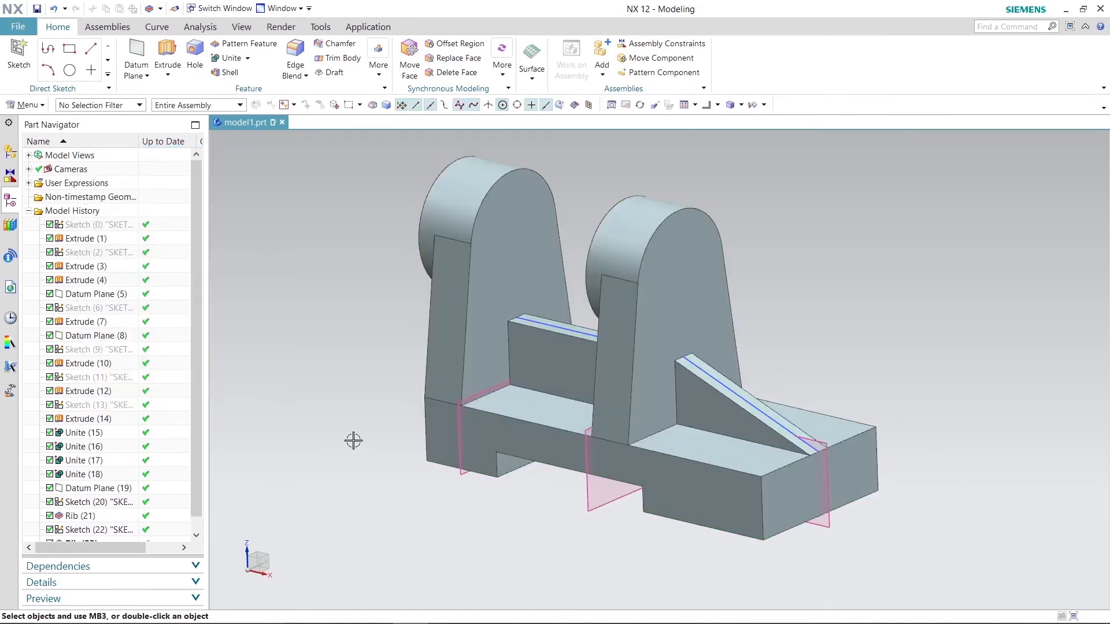
{"action": "mouse_move", "coordinate": [353, 441]}
{"action": "middle_mouse_down"}
{"action": "mouse_move", "coordinate": [379, 428]}
{"action": "mouse_move", "coordinate": [371, 437]}
{"action": "middle_mouse_up"}
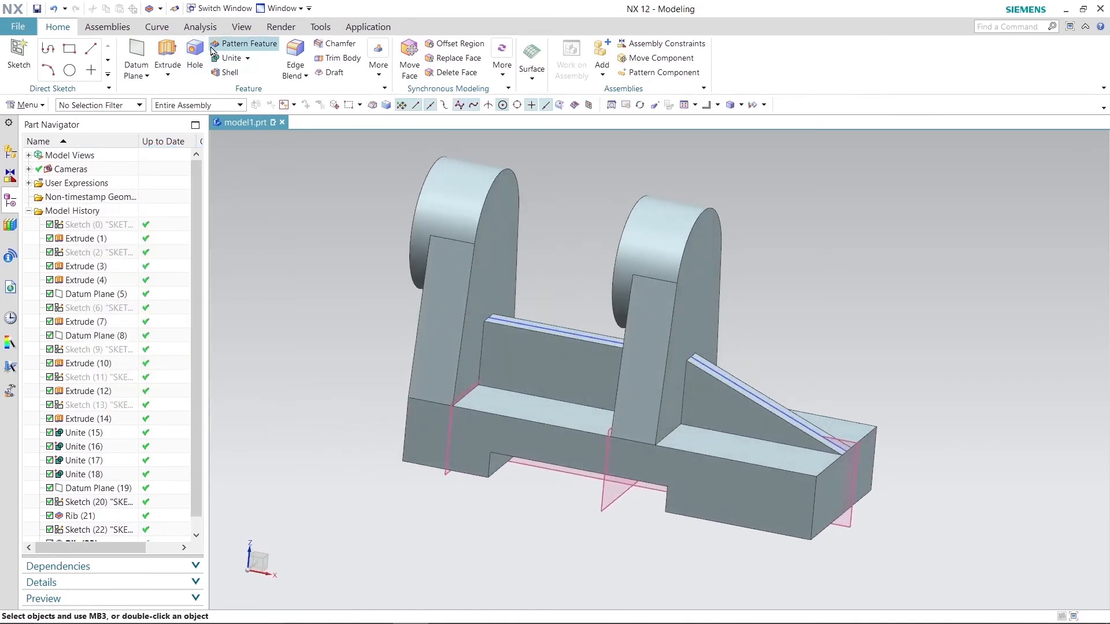
{"action": "left_click", "coordinate": [225, 59]}
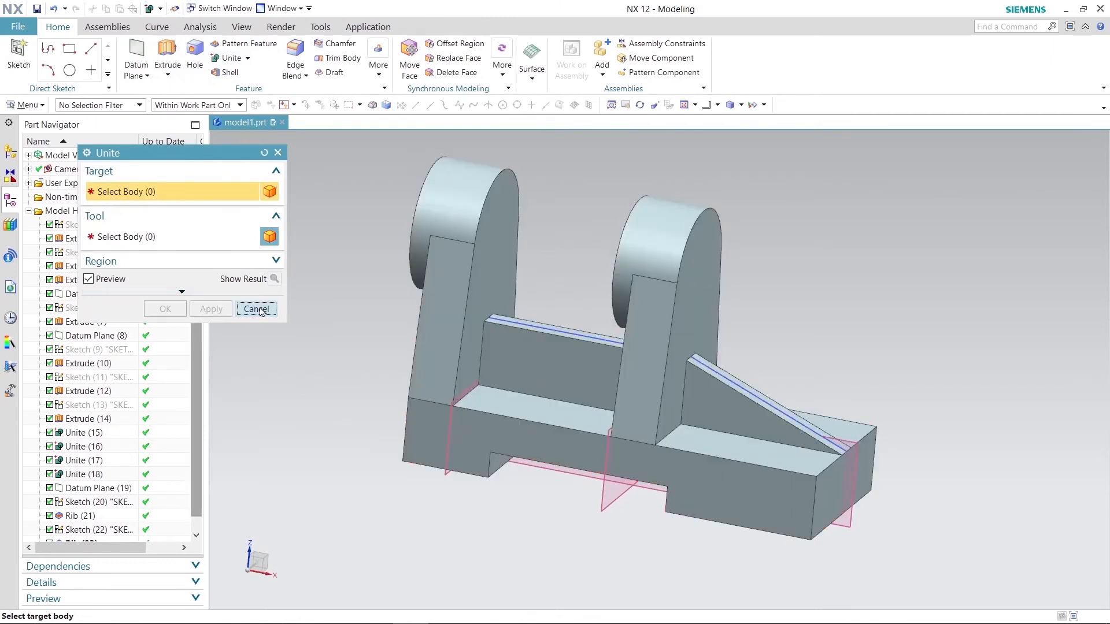
{"action": "left_click", "coordinate": [256, 309]}
Step: Sketch a circle around the centre of the end upright's boss face and set its diameter to 25 mm
{"action": "mouse_move", "coordinate": [322, 320]}
{"action": "middle_mouse_down"}
{"action": "mouse_move", "coordinate": [376, 329]}
{"action": "mouse_move", "coordinate": [334, 304]}
{"action": "middle_mouse_up"}
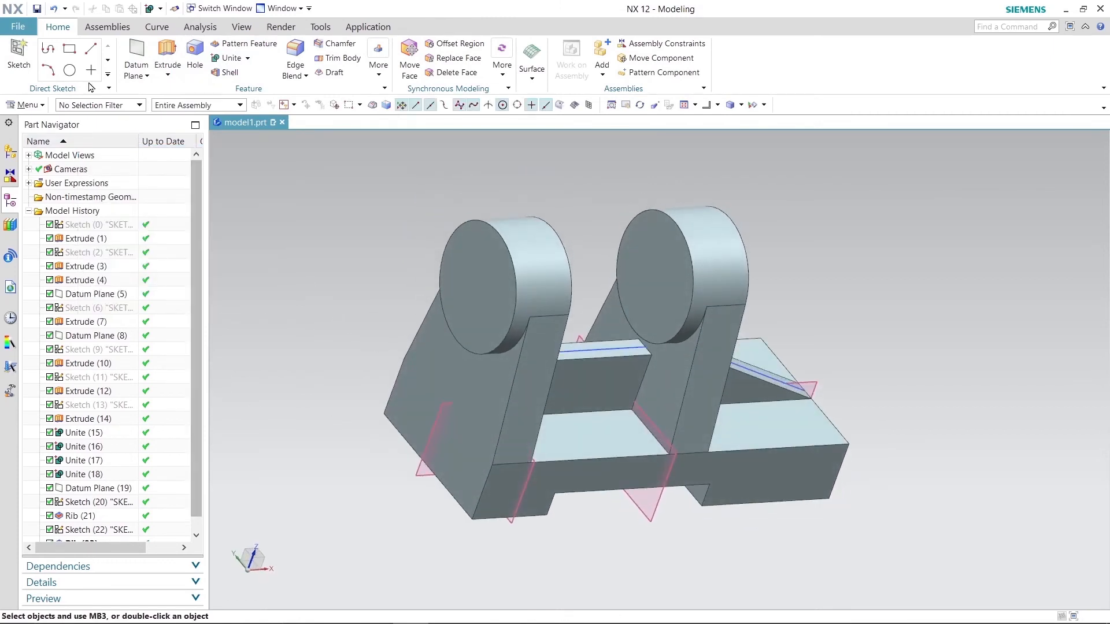
{"action": "left_click", "coordinate": [69, 70]}
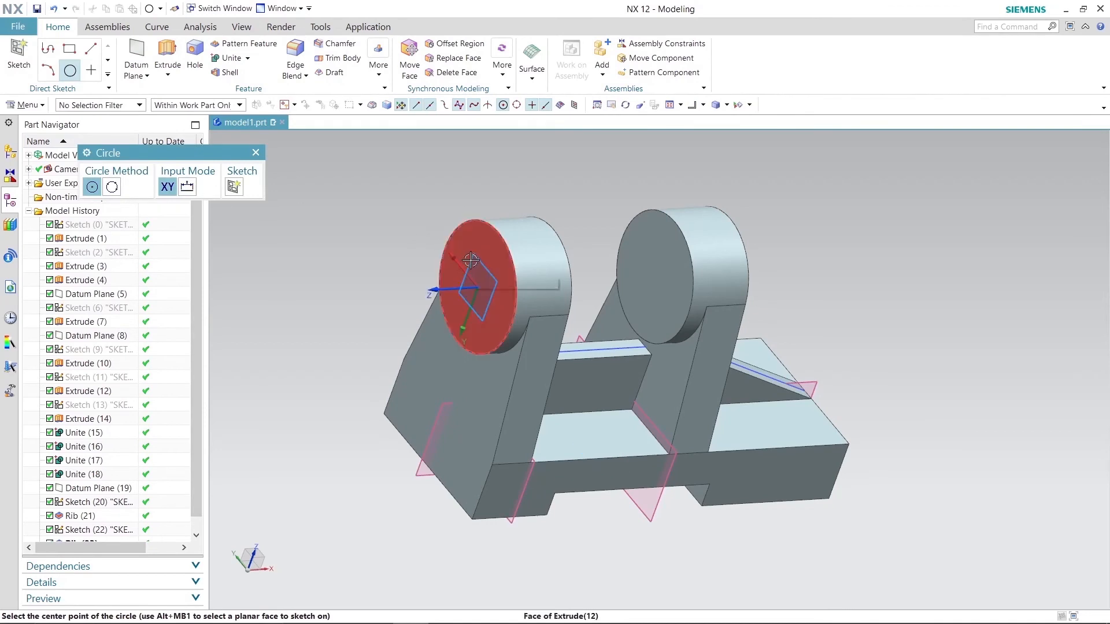
{"action": "left_click", "coordinate": [475, 288]}
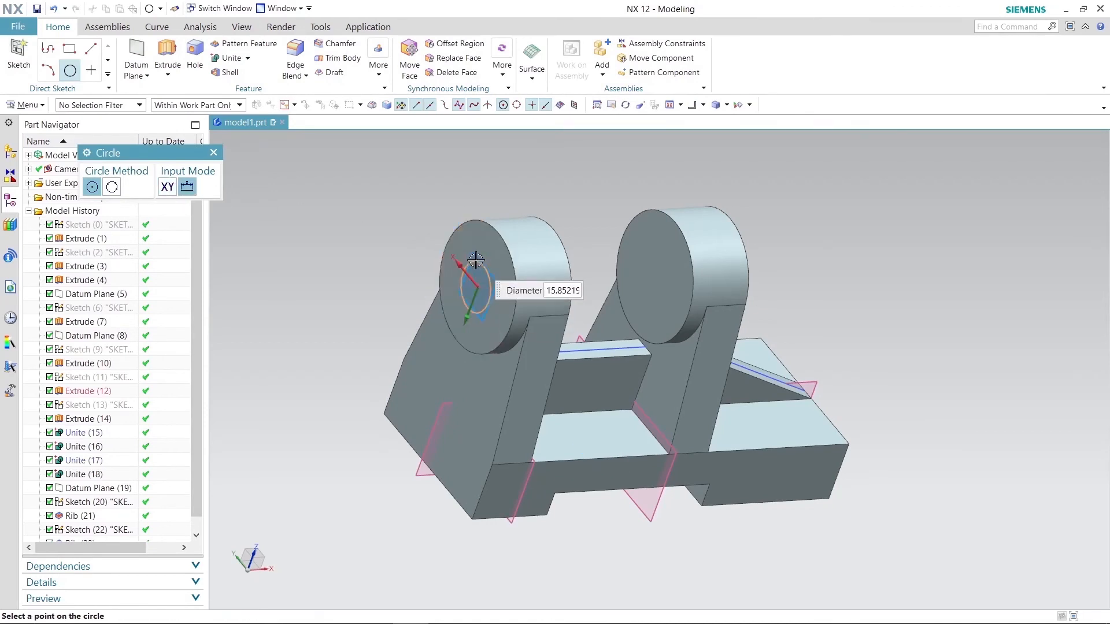
{"action": "right_click", "coordinate": [376, 181]}
{"action": "left_click", "coordinate": [405, 214]}
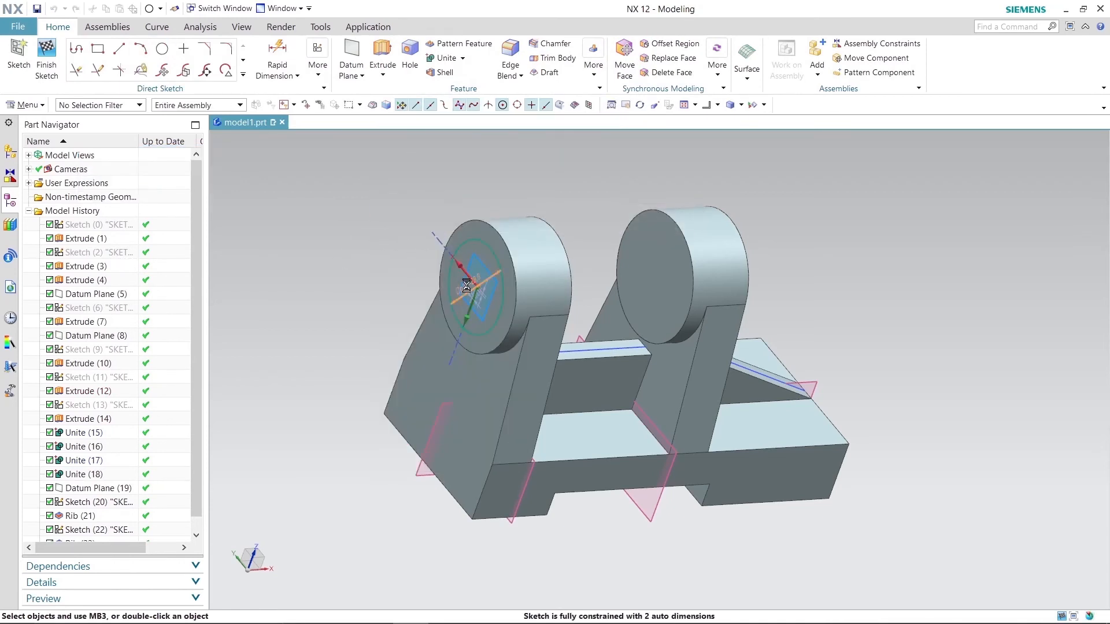
{"action": "type", "text": "25"}
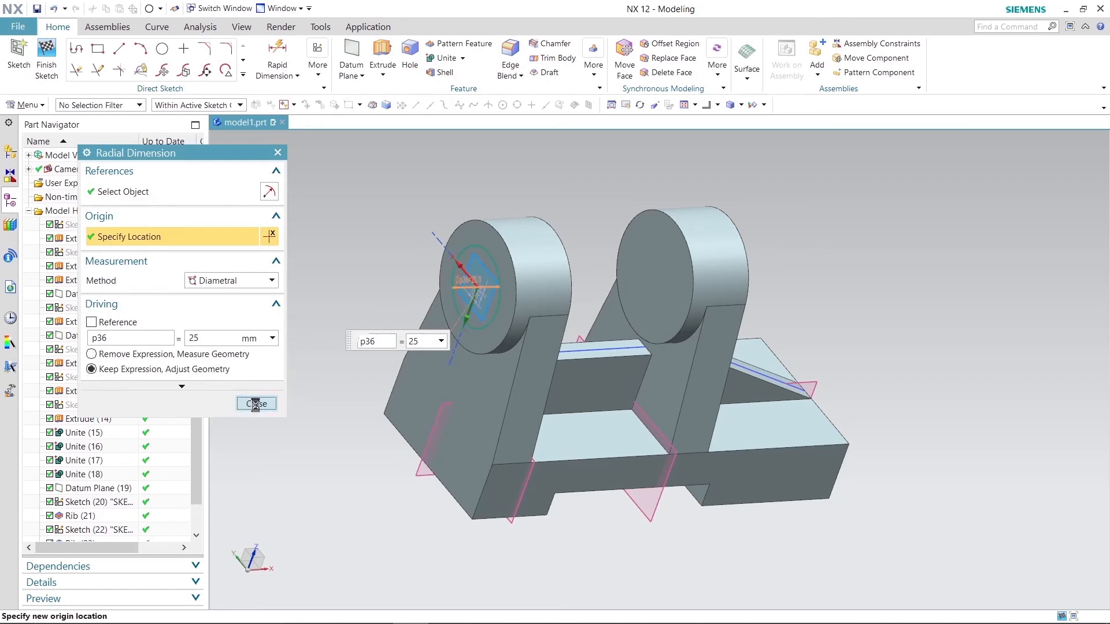
Step: Constrain the circle concentric with the boss's outer edge and finish the sketch
{"action": "scroll", "coordinate": [393, 193], "scroll_direction": "up", "scroll_amount": 1}
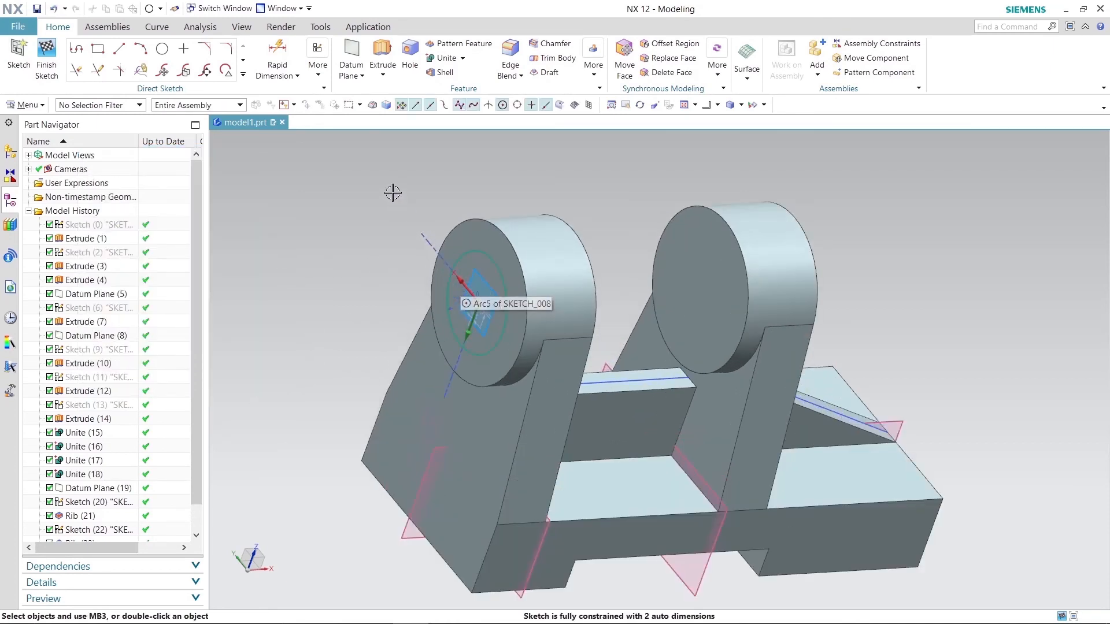
{"action": "left_click", "coordinate": [317, 64]}
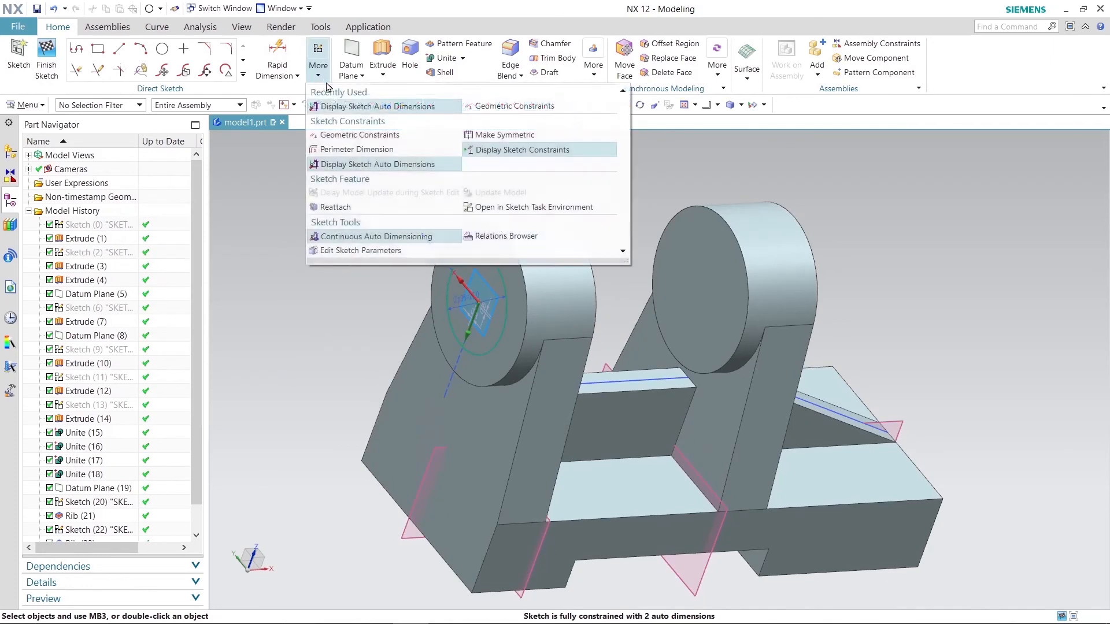
{"action": "left_click", "coordinate": [485, 111]}
{"action": "left_click", "coordinate": [177, 215]}
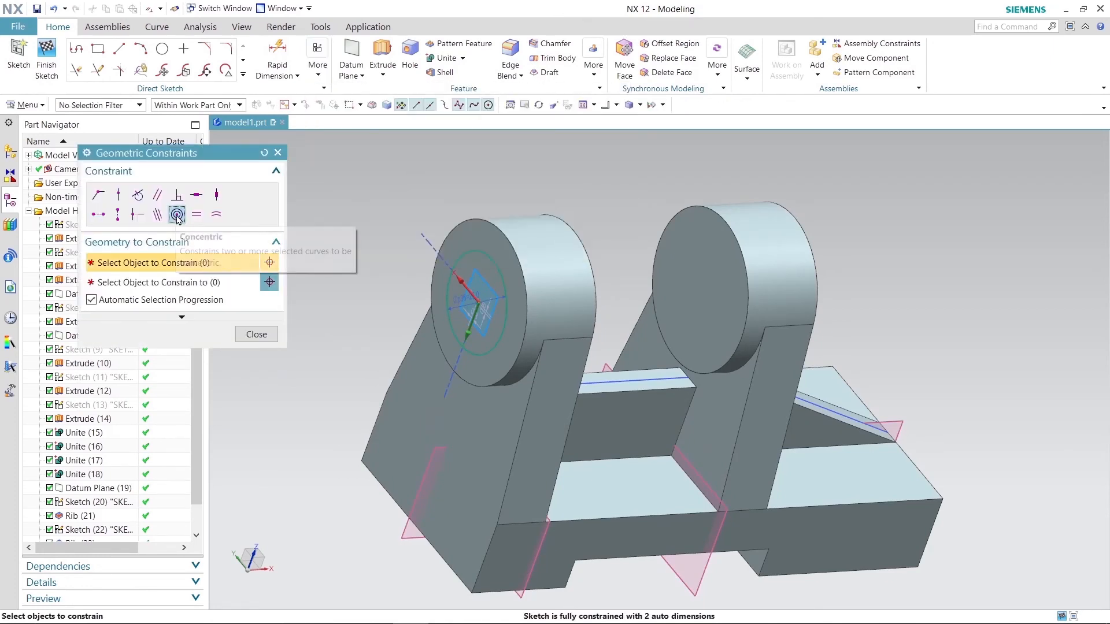
{"action": "left_click", "coordinate": [475, 218]}
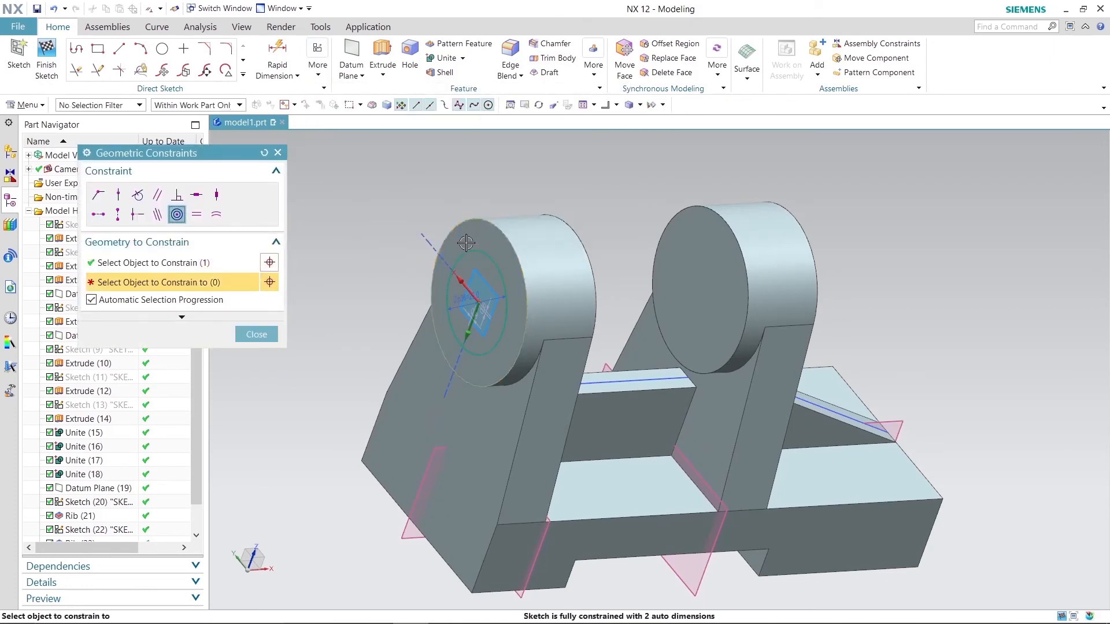
{"action": "left_click", "coordinate": [469, 256]}
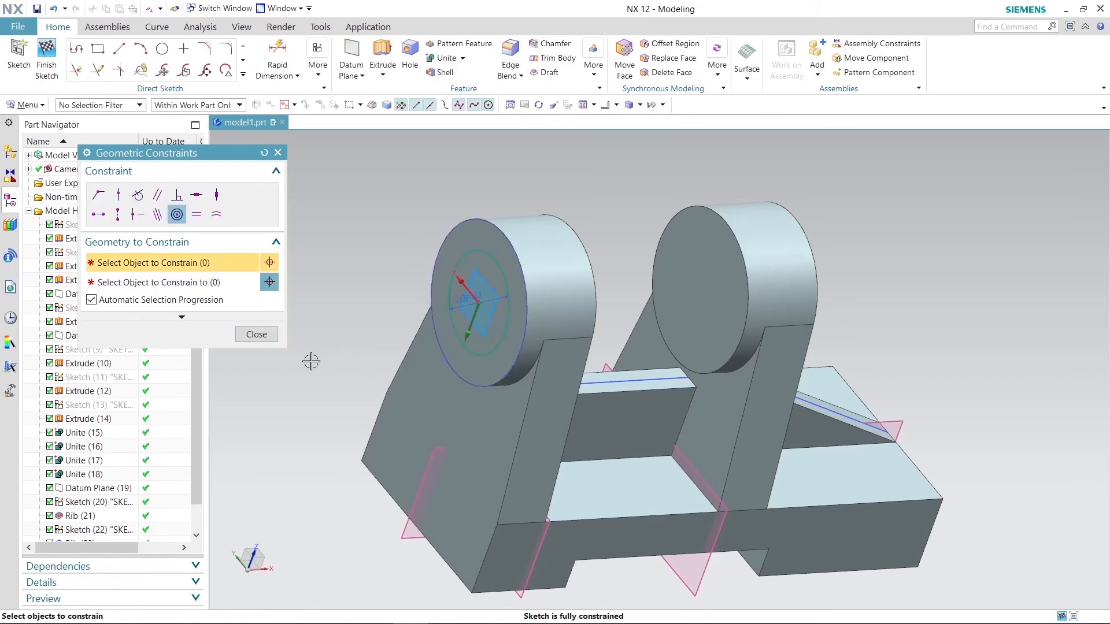
{"action": "left_click", "coordinate": [256, 334]}
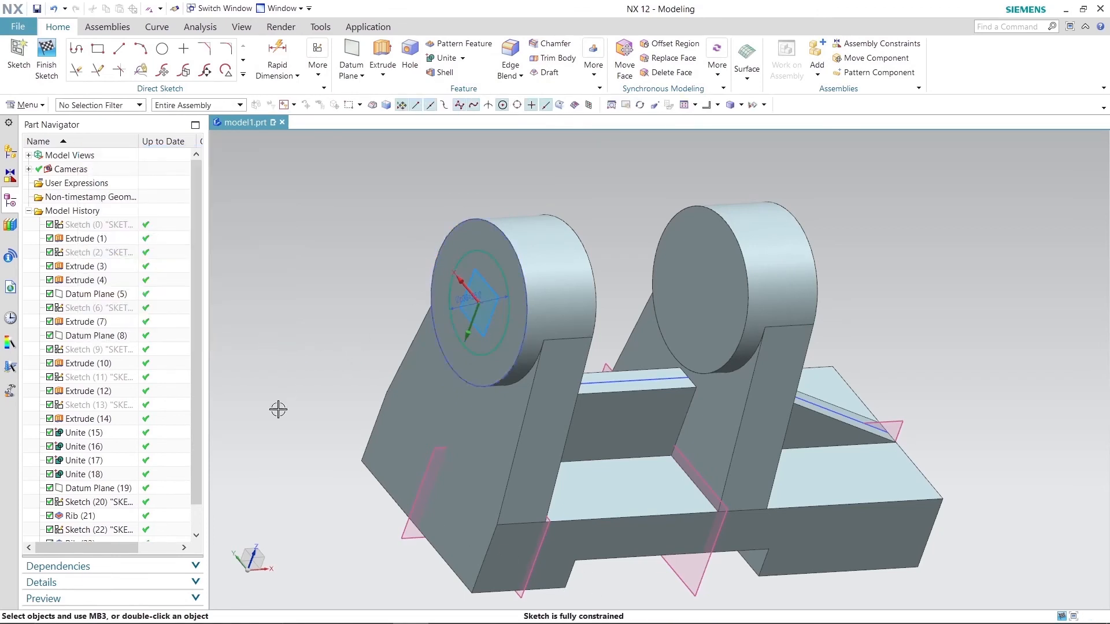
{"action": "key", "text": "ctrl+q"}
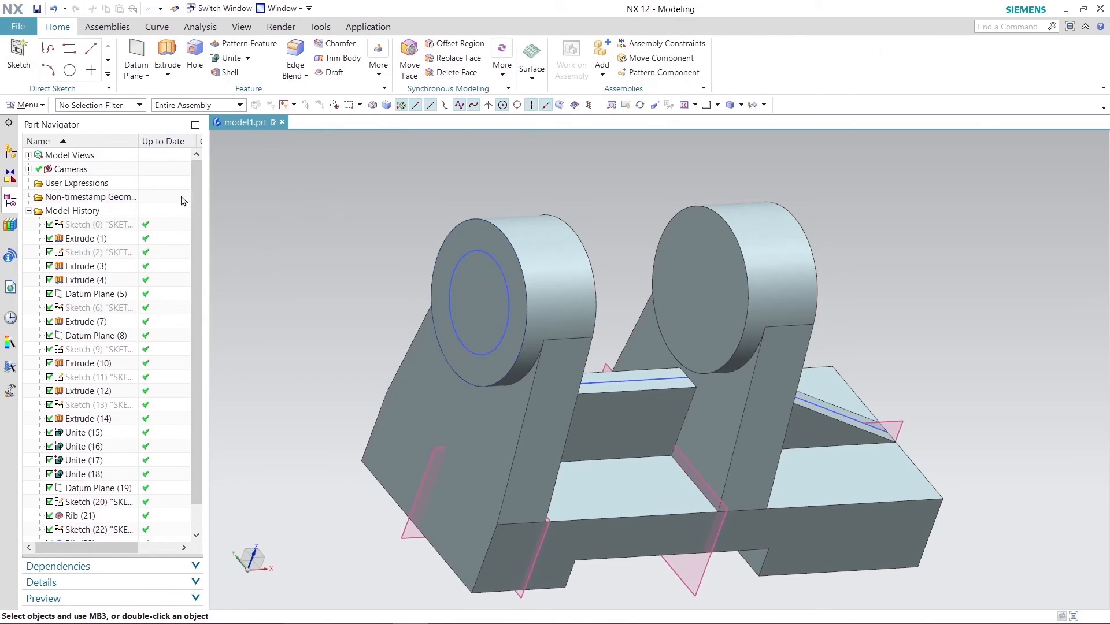
Step: Extrude the 25 mm circle 165 mm through both bosses as a separate body, with Boolean set to None
{"action": "left_click", "coordinate": [166, 53]}
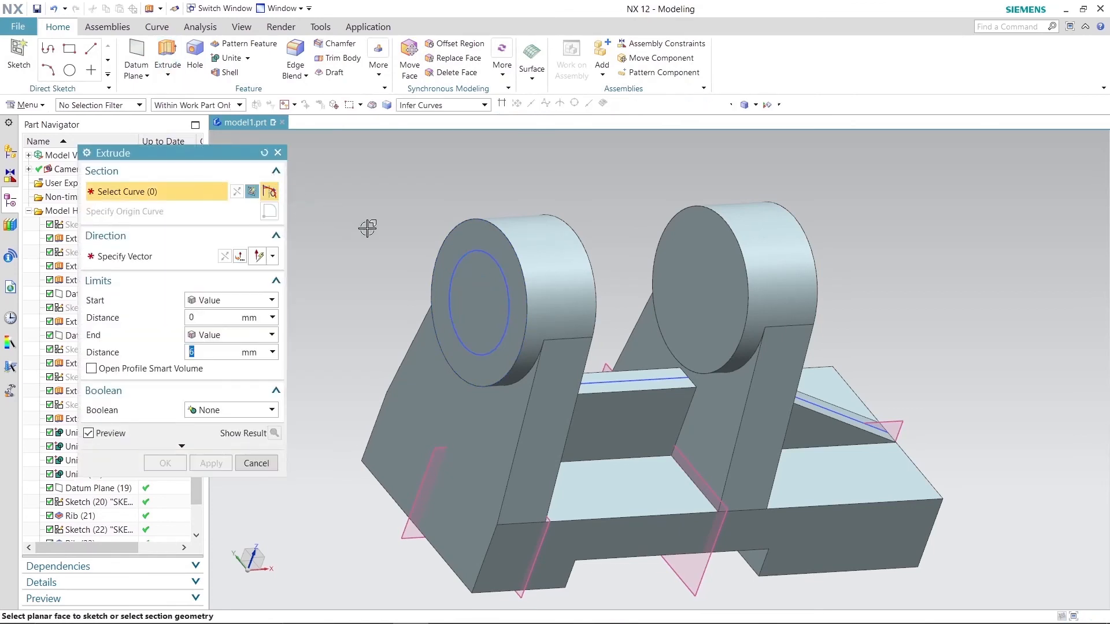
{"action": "left_click", "coordinate": [453, 256]}
{"action": "scroll", "coordinate": [396, 250], "scroll_direction": "up", "scroll_amount": 2}
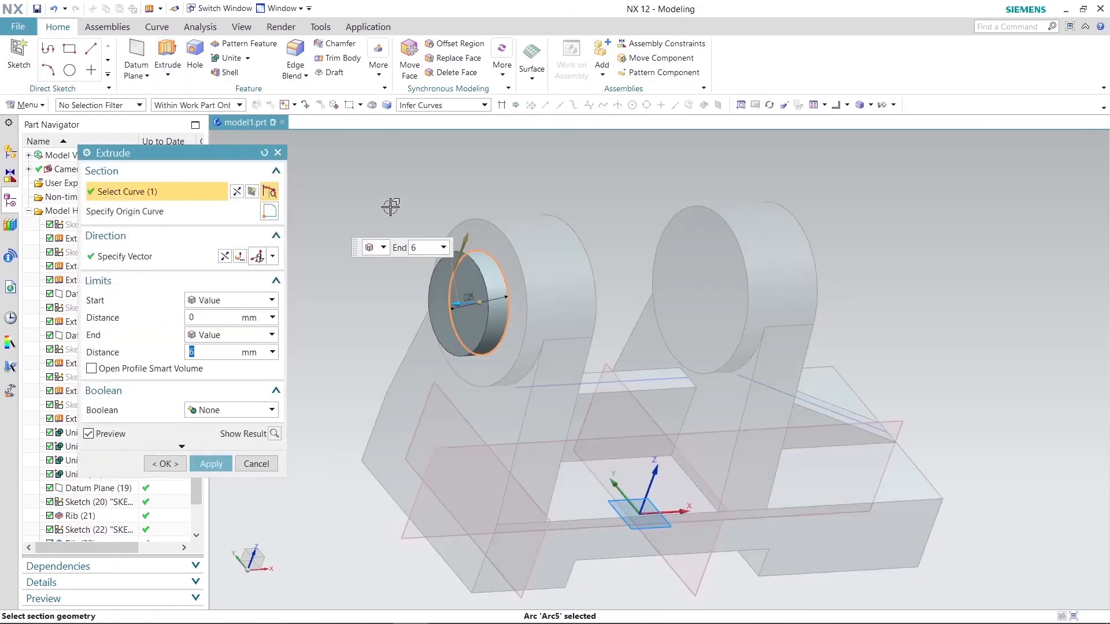
{"action": "scroll", "coordinate": [341, 229], "scroll_direction": "down", "scroll_amount": 3}
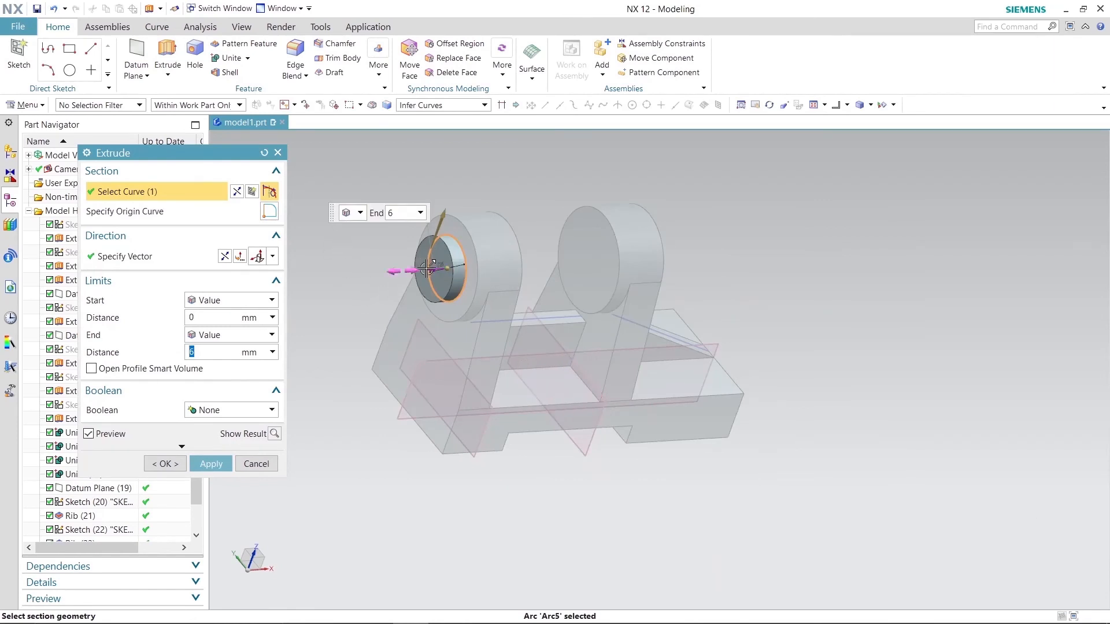
{"action": "left_click_drag", "start_coordinate": [431, 270], "coordinate": [820, 289]}
{"action": "left_click", "coordinate": [275, 434]}
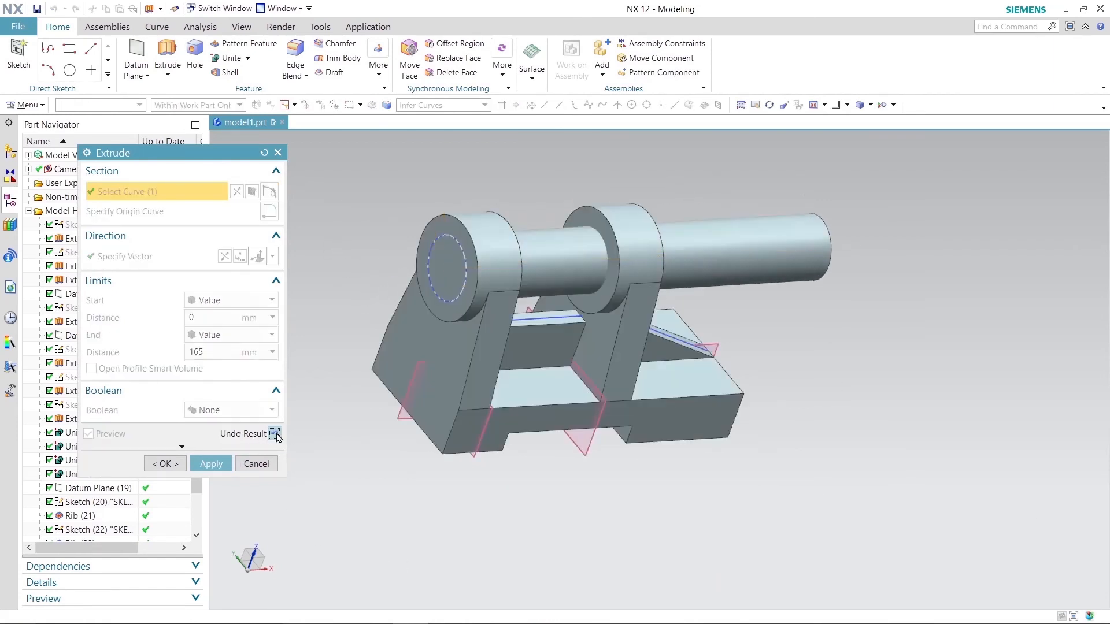
{"action": "left_click", "coordinate": [212, 464]}
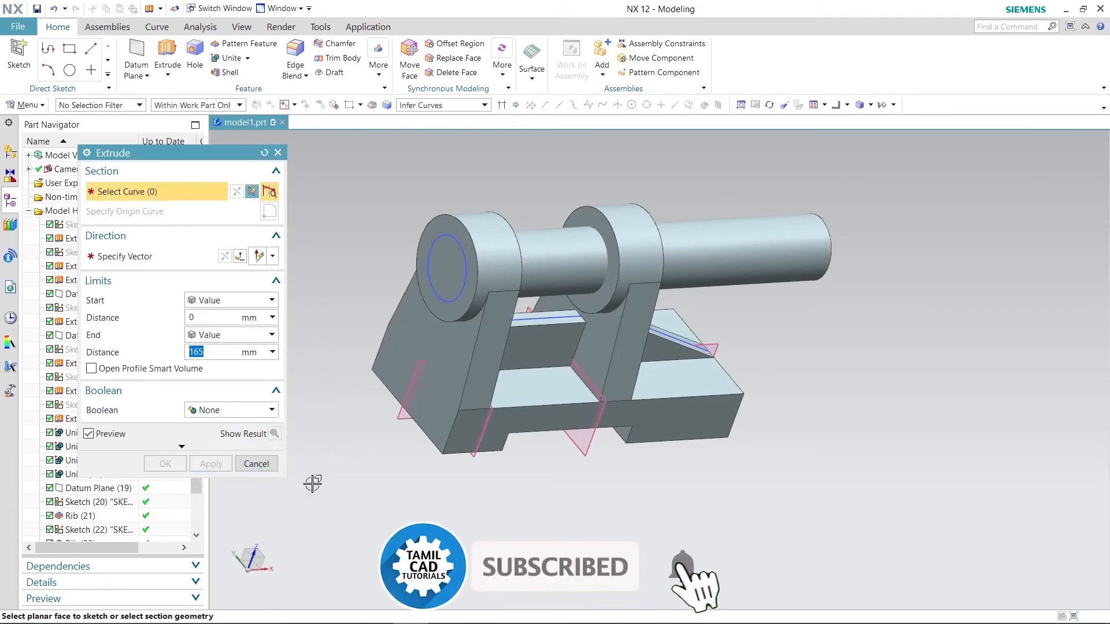
{"action": "left_click", "coordinate": [255, 464]}
Step: Subtract the long cylinder from the bracket body to bore through both bosses
{"action": "mouse_move", "coordinate": [312, 252]}
{"action": "middle_mouse_down"}
{"action": "mouse_move", "coordinate": [306, 201]}
{"action": "mouse_move", "coordinate": [323, 249]}
{"action": "middle_mouse_up"}
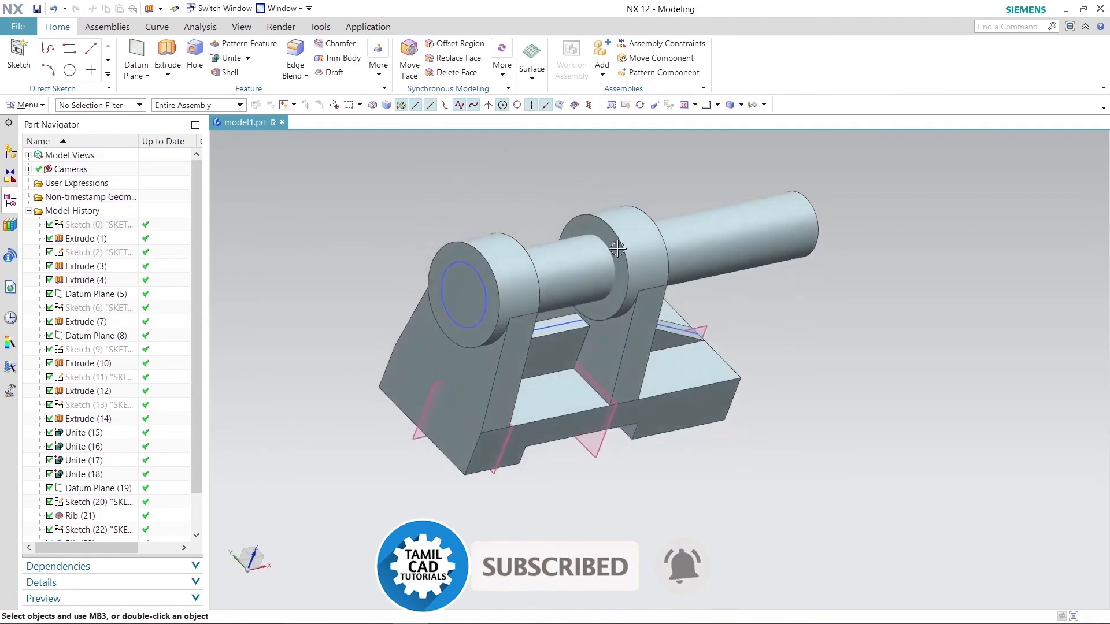
{"action": "left_click", "coordinate": [248, 57]}
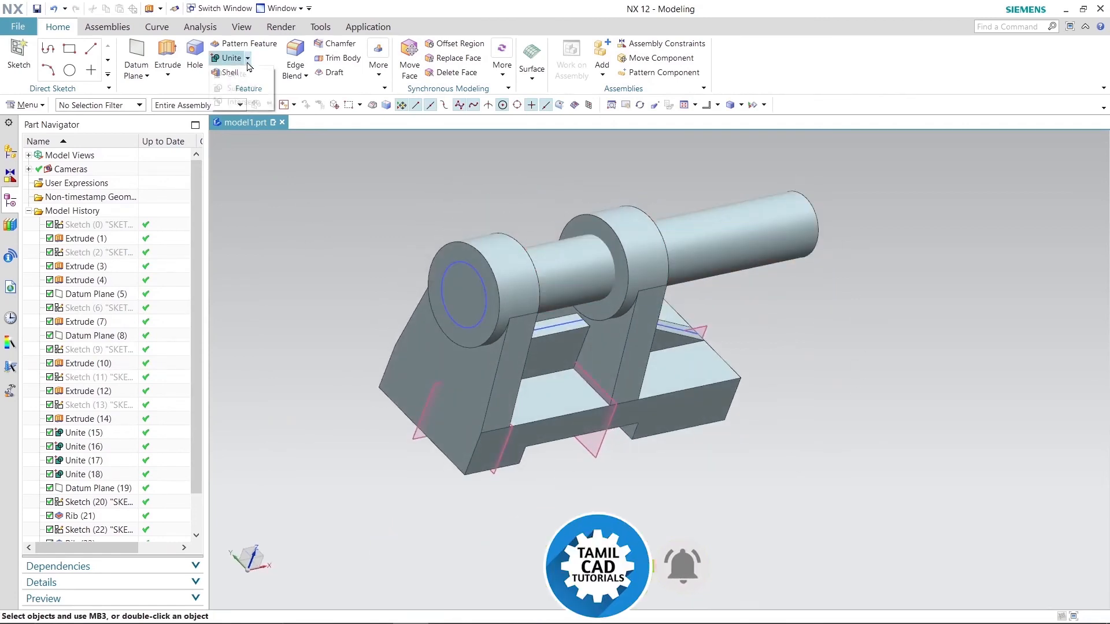
{"action": "left_click", "coordinate": [234, 88]}
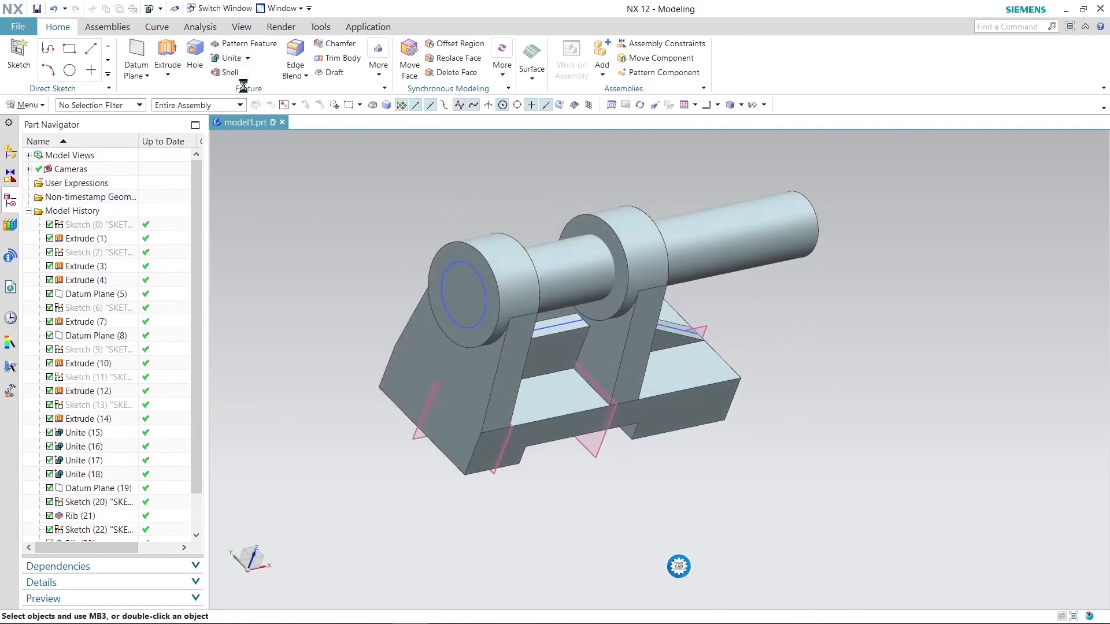
{"action": "left_click", "coordinate": [439, 417]}
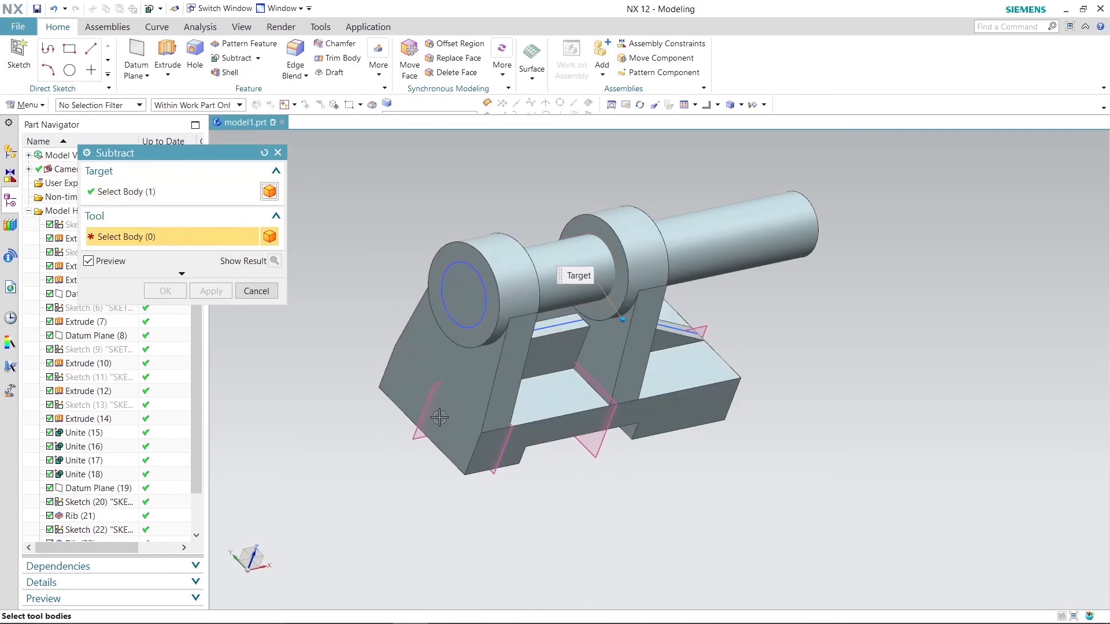
{"action": "left_click", "coordinate": [746, 219]}
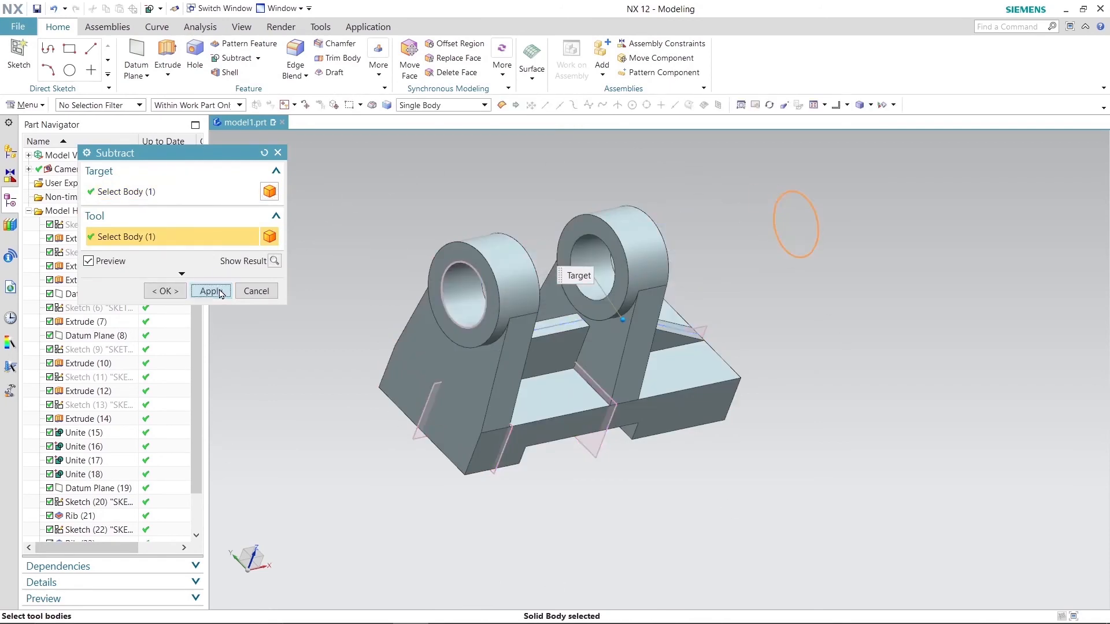
{"action": "left_click", "coordinate": [210, 291]}
{"action": "left_click", "coordinate": [256, 291]}
{"action": "middle_click_drag", "start_coordinate": [277, 317], "coordinate": [370, 324]}
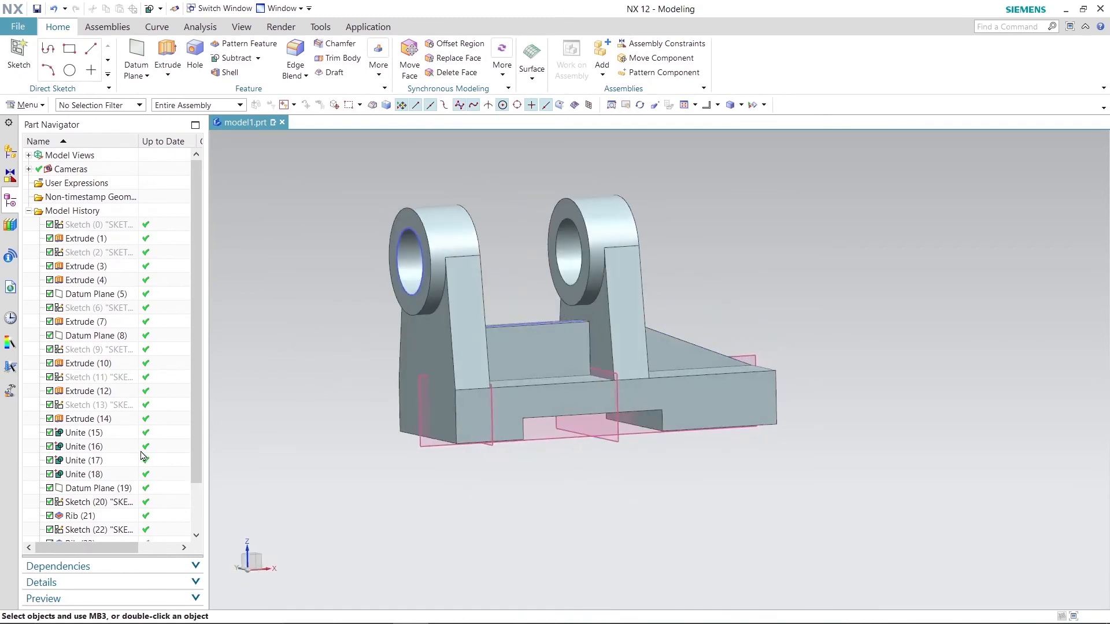
Step: Delete the Subtract feature at the end of the model history
{"action": "scroll", "coordinate": [124, 497], "scroll_direction": "down", "scroll_amount": 2}
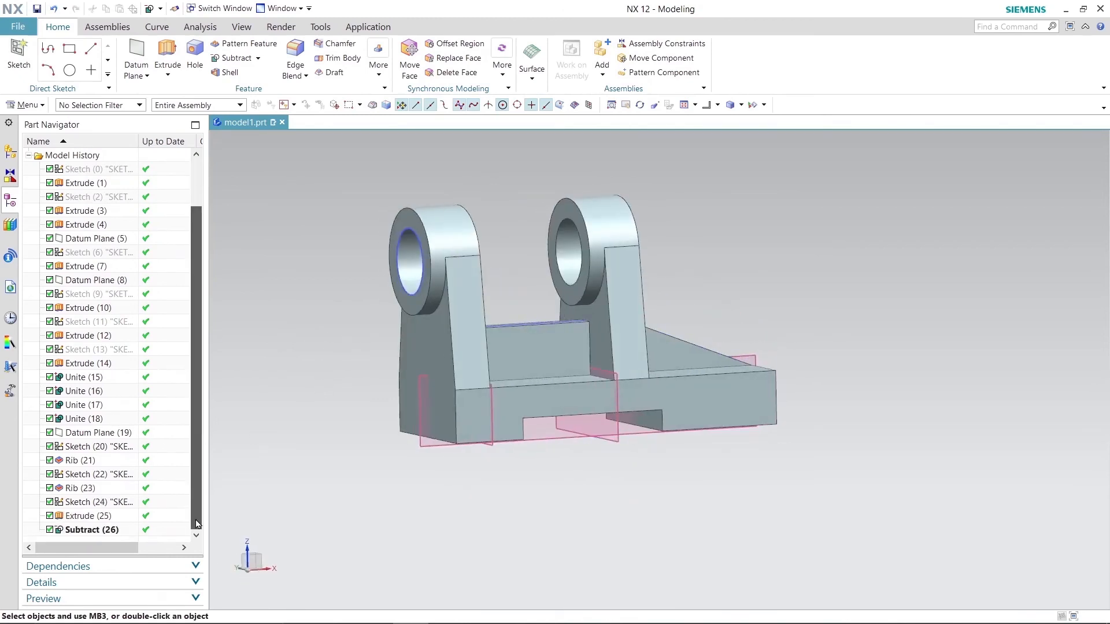
{"action": "right_click", "coordinate": [94, 530]}
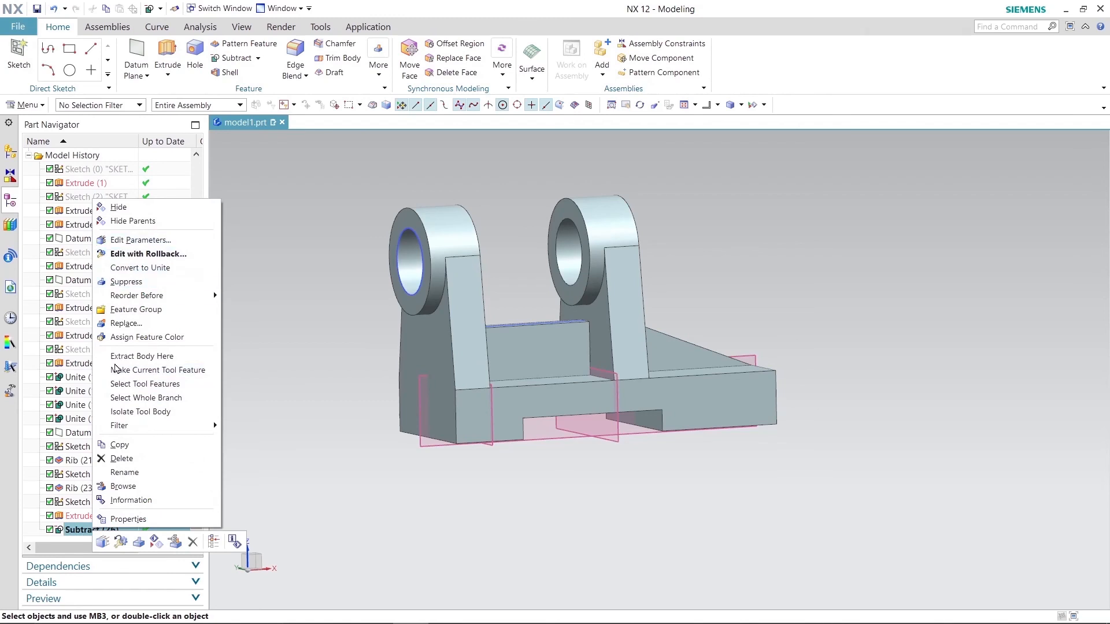
{"action": "left_click", "coordinate": [122, 458]}
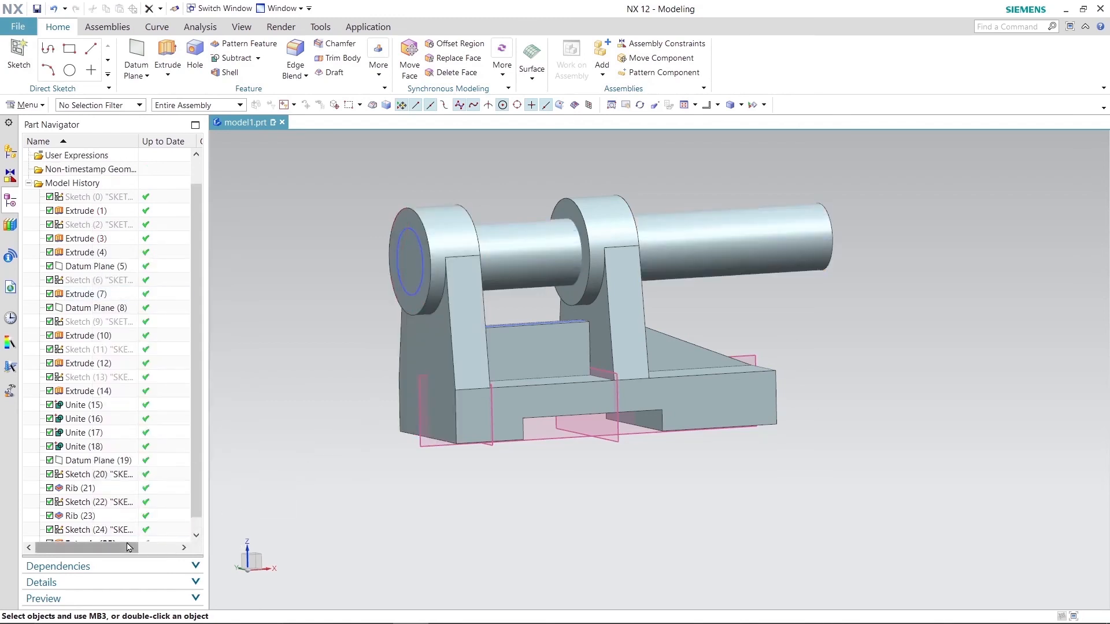
{"action": "left_click_drag", "start_coordinate": [198, 496], "coordinate": [197, 520]}
{"action": "right_click", "coordinate": [85, 530]}
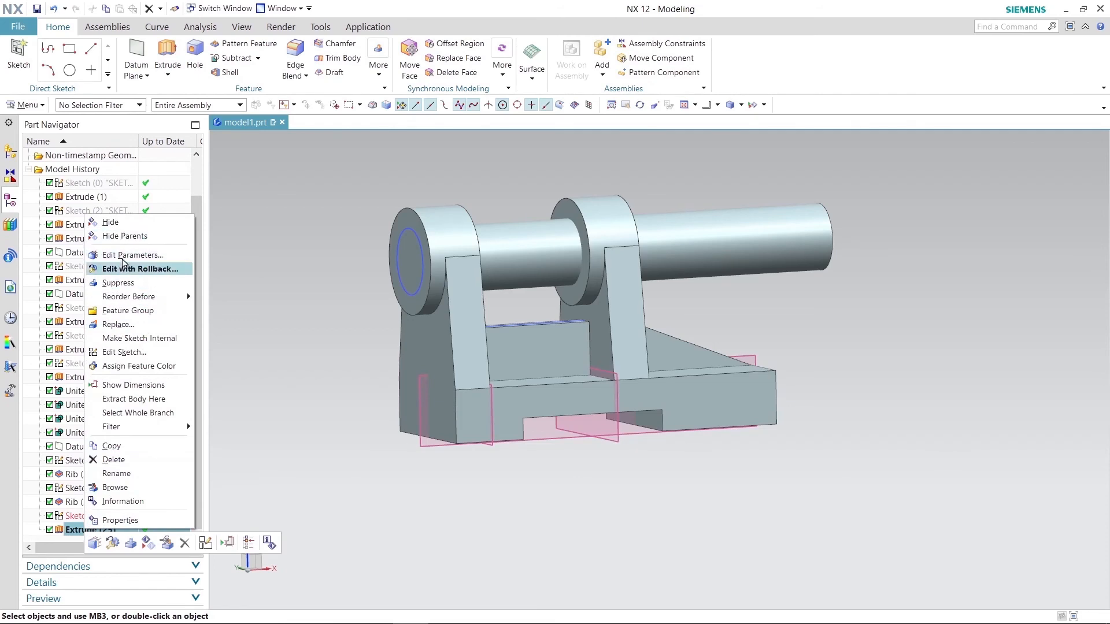
{"action": "left_click", "coordinate": [124, 257]}
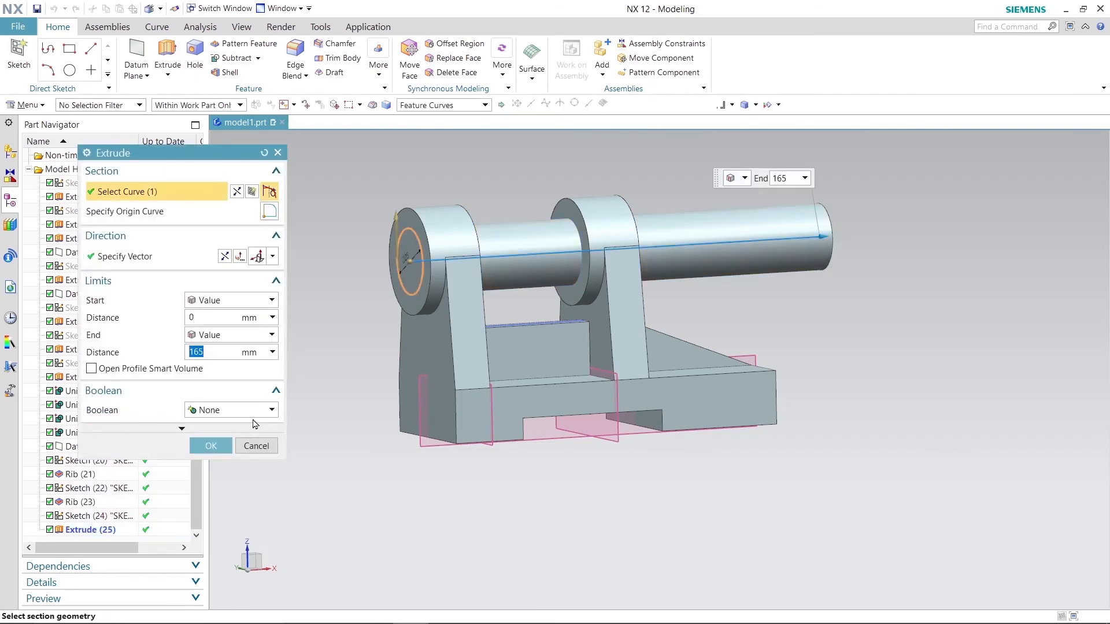
{"action": "left_click", "coordinate": [274, 412]}
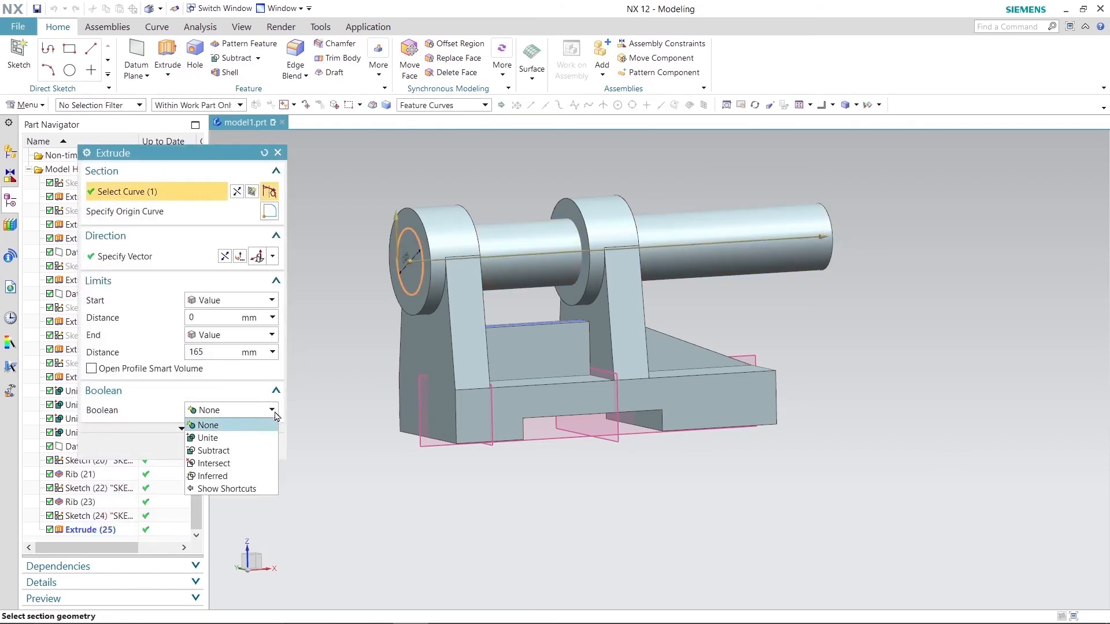
{"action": "left_click", "coordinate": [238, 451]}
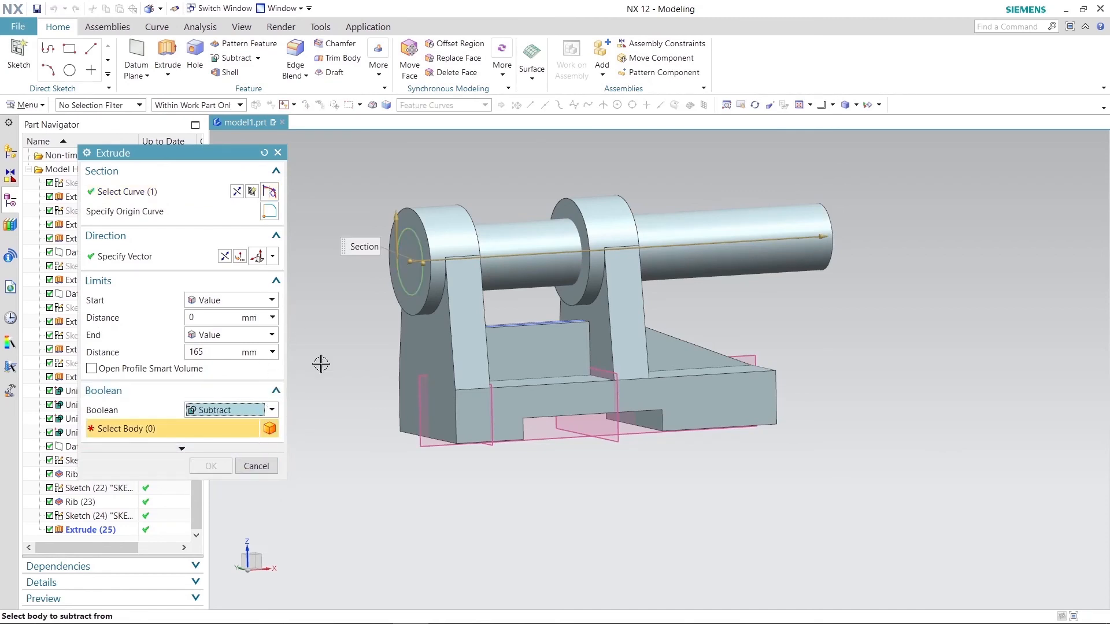
{"action": "left_click", "coordinate": [255, 467]}
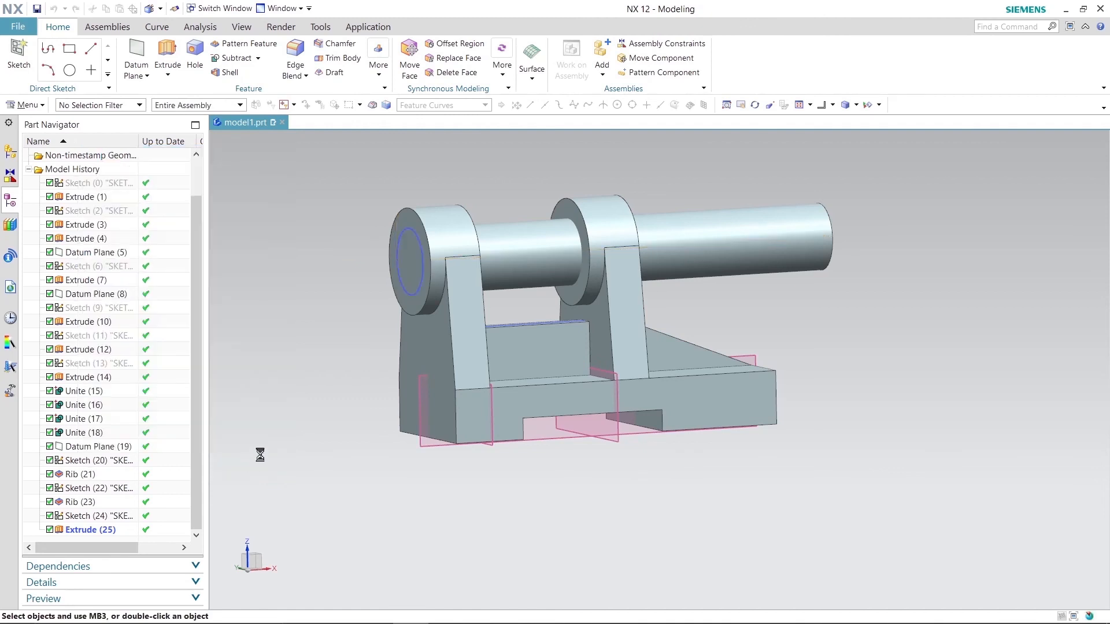
Step: Edit the cylinder's extrude with rollback and set its Boolean to Subtract so it cuts the bore through both bosses
{"action": "mouse_move", "coordinate": [268, 342]}
{"action": "middle_mouse_down"}
{"action": "mouse_move", "coordinate": [253, 349]}
{"action": "mouse_move", "coordinate": [275, 345]}
{"action": "middle_mouse_up"}
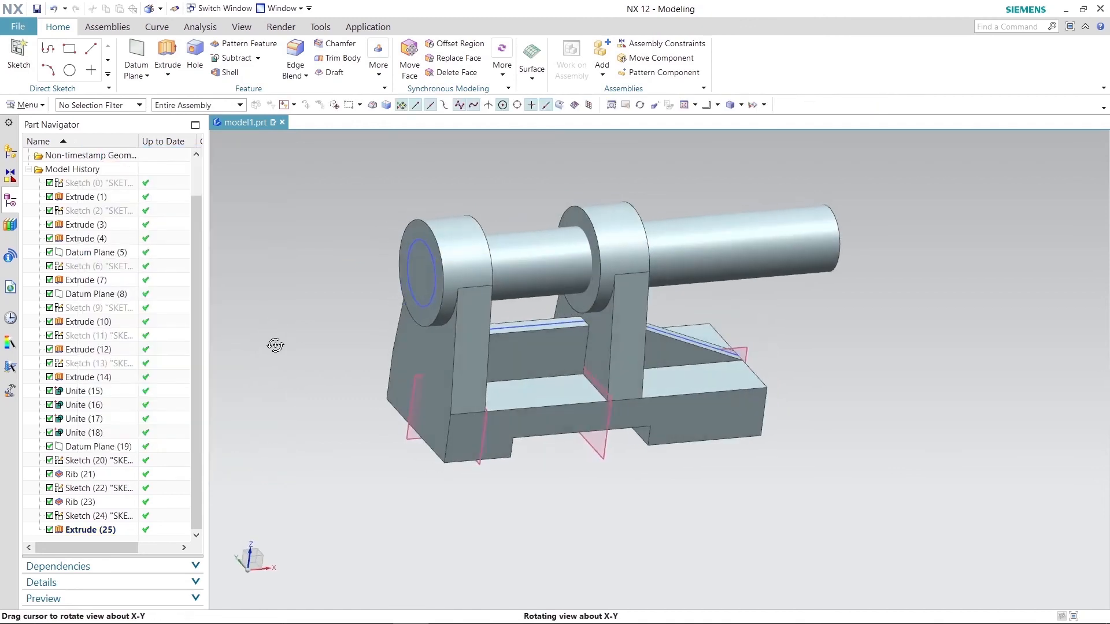
{"action": "left_click", "coordinate": [103, 528]}
{"action": "right_click", "coordinate": [104, 528]}
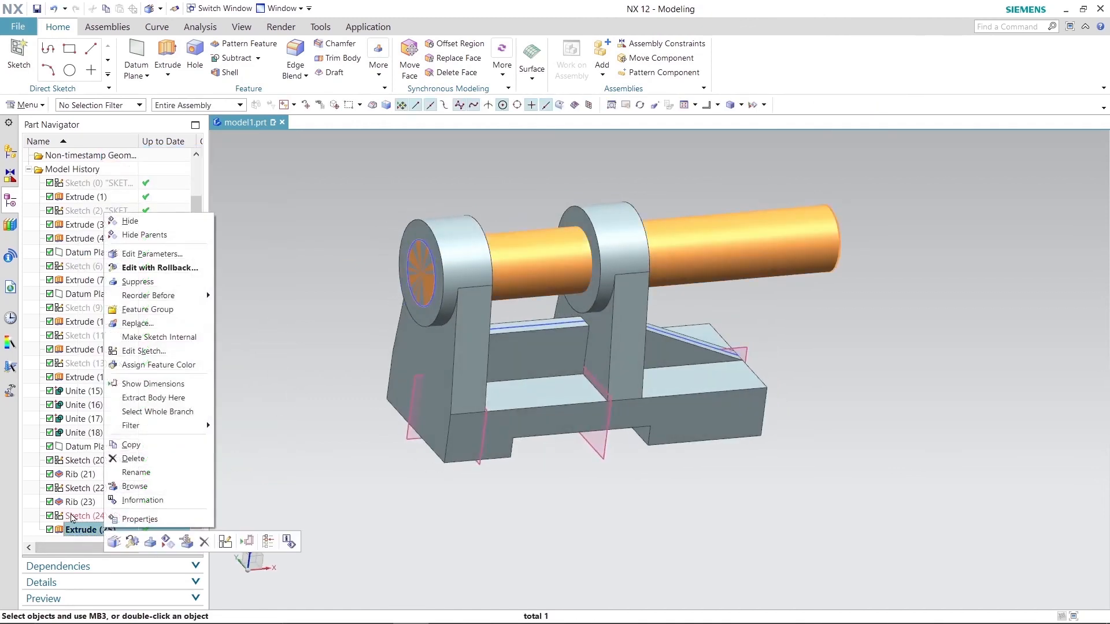
{"action": "left_click", "coordinate": [151, 270]}
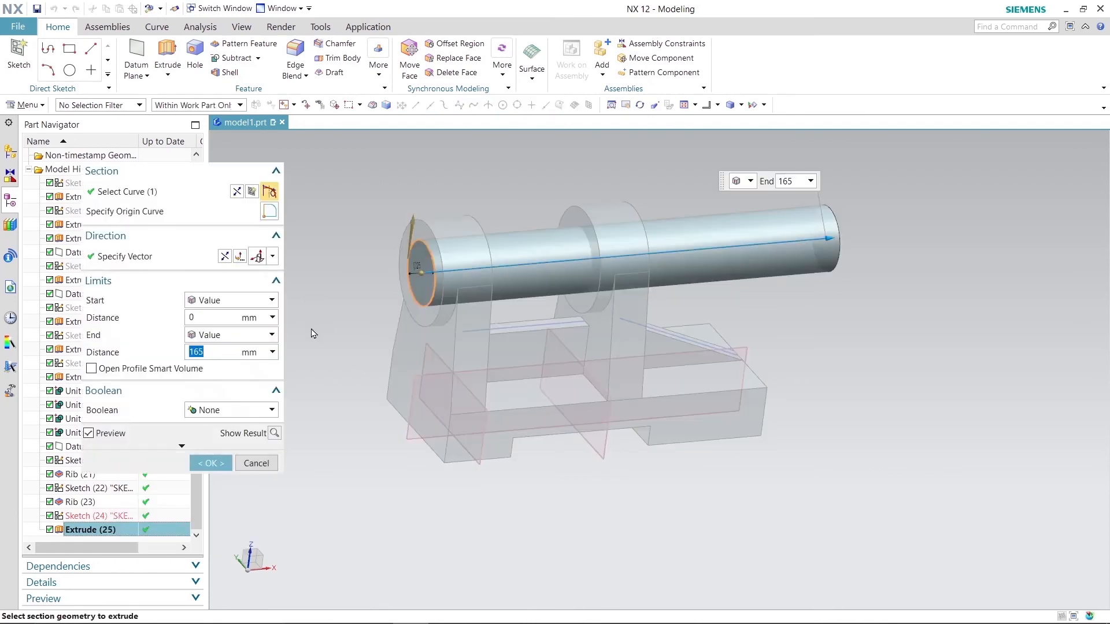
{"action": "left_click", "coordinate": [271, 412]}
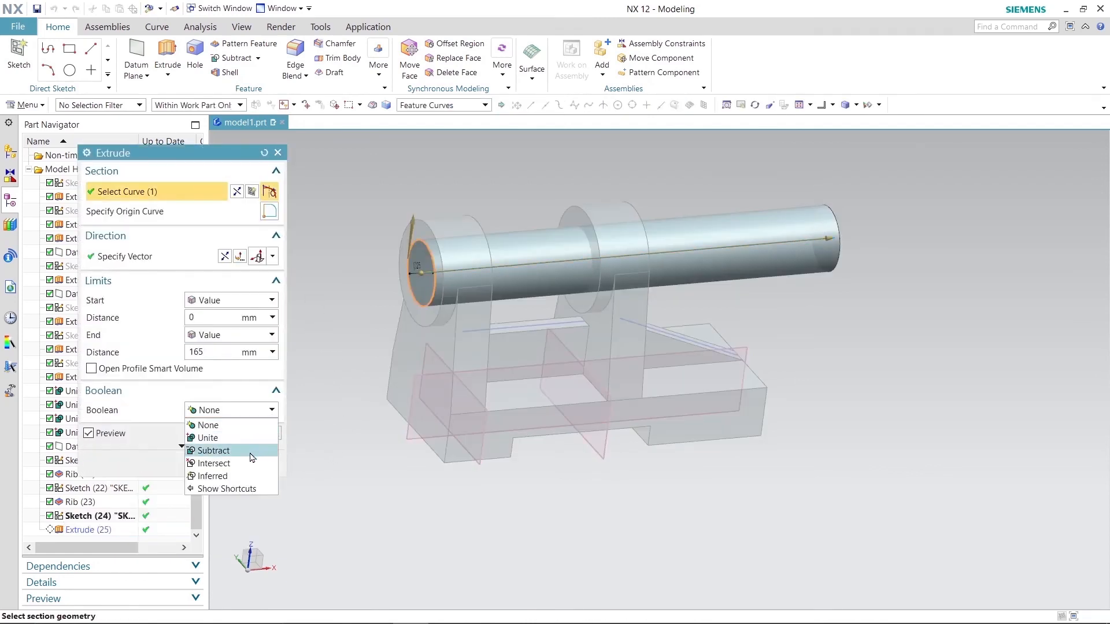
{"action": "left_click", "coordinate": [216, 451]}
{"action": "left_click", "coordinate": [274, 455]}
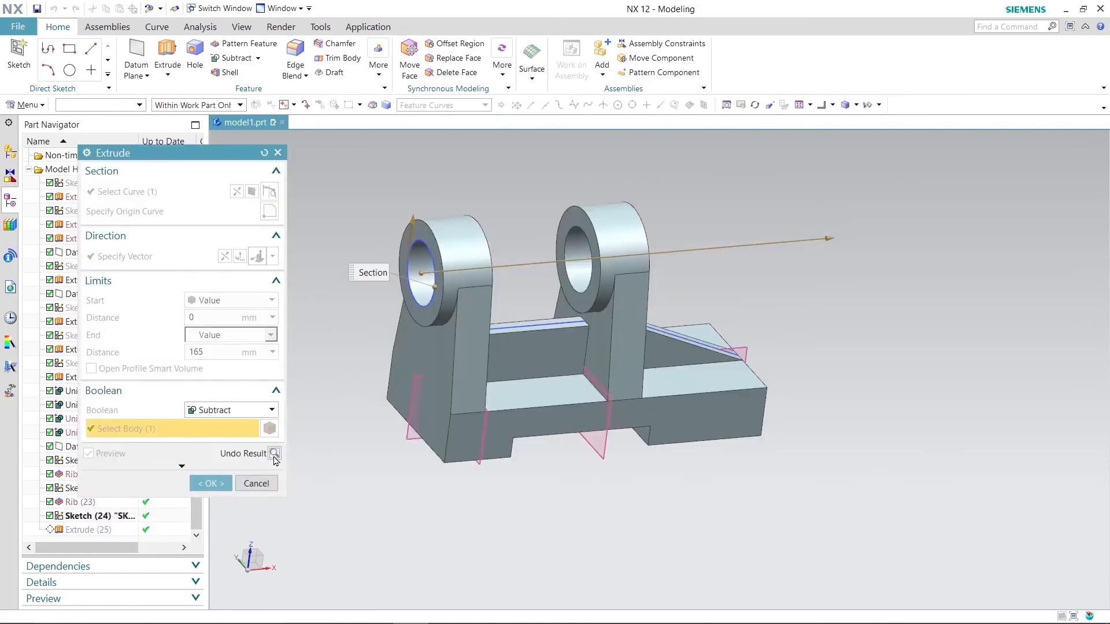
{"action": "left_click", "coordinate": [223, 488]}
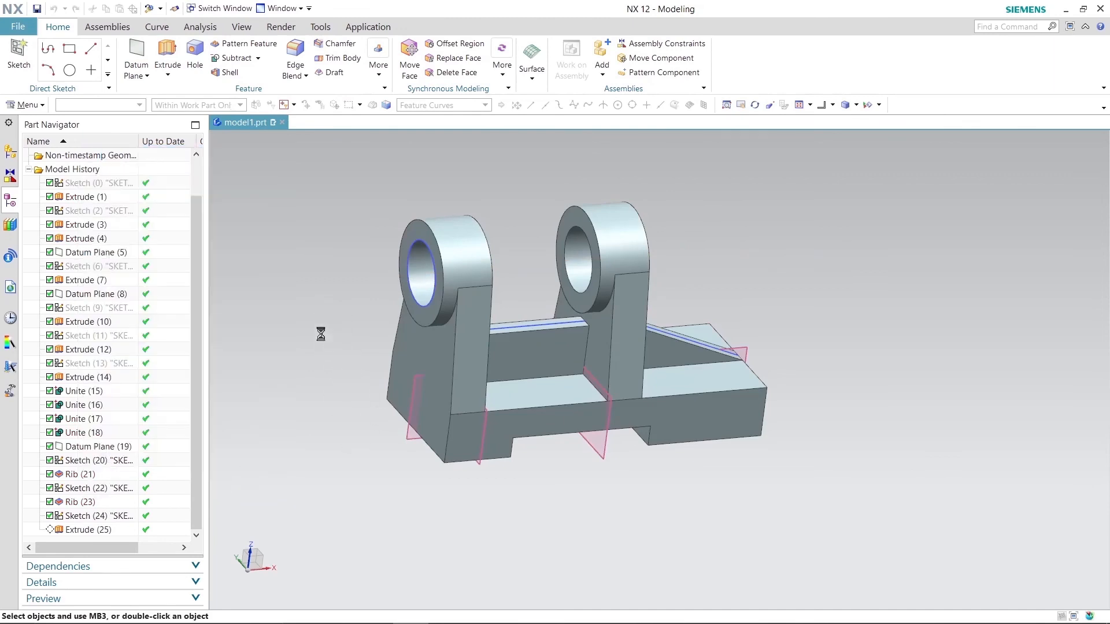
Step: Hide the three datum planes, Datum Plane (19), (8) and (5)
{"action": "middle_click_drag", "start_coordinate": [320, 329], "coordinate": [297, 316]}
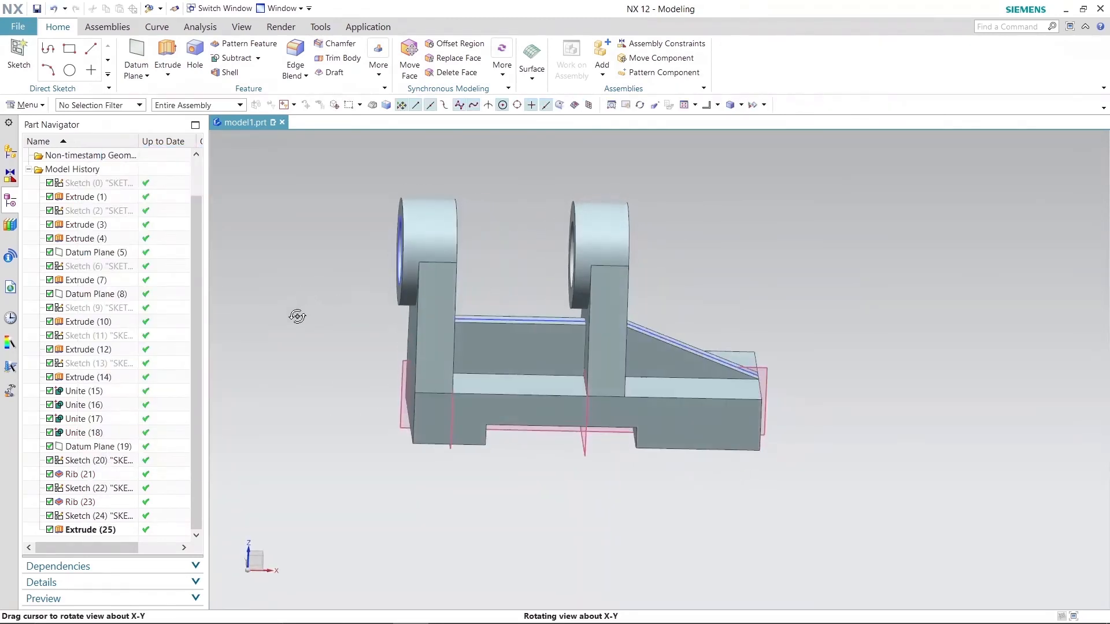
{"action": "right_click", "coordinate": [80, 450]}
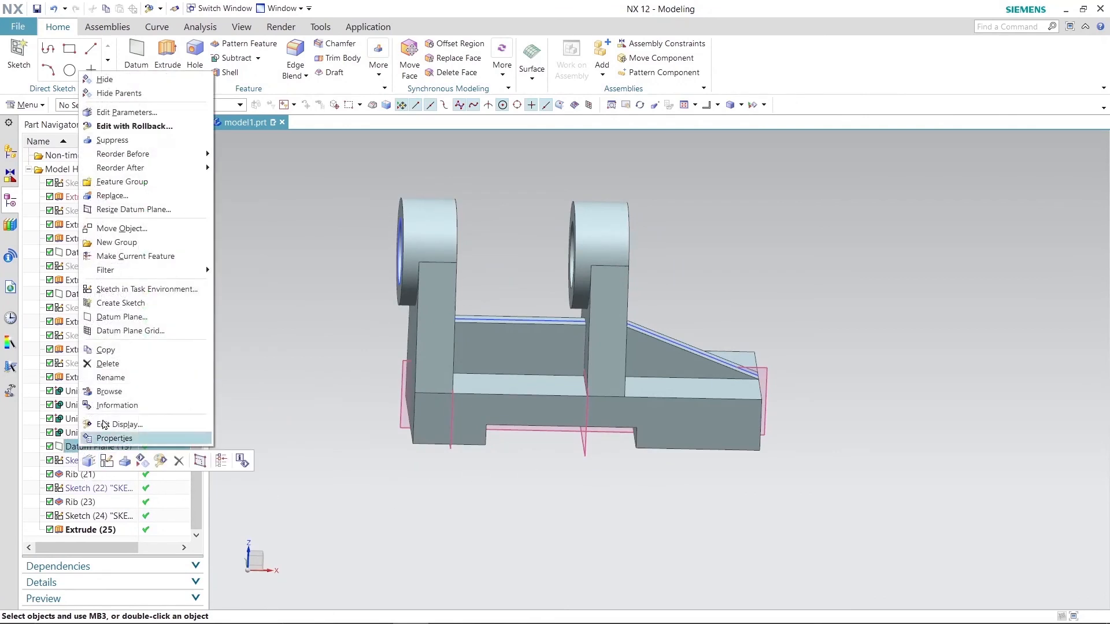
{"action": "left_click", "coordinate": [98, 85]}
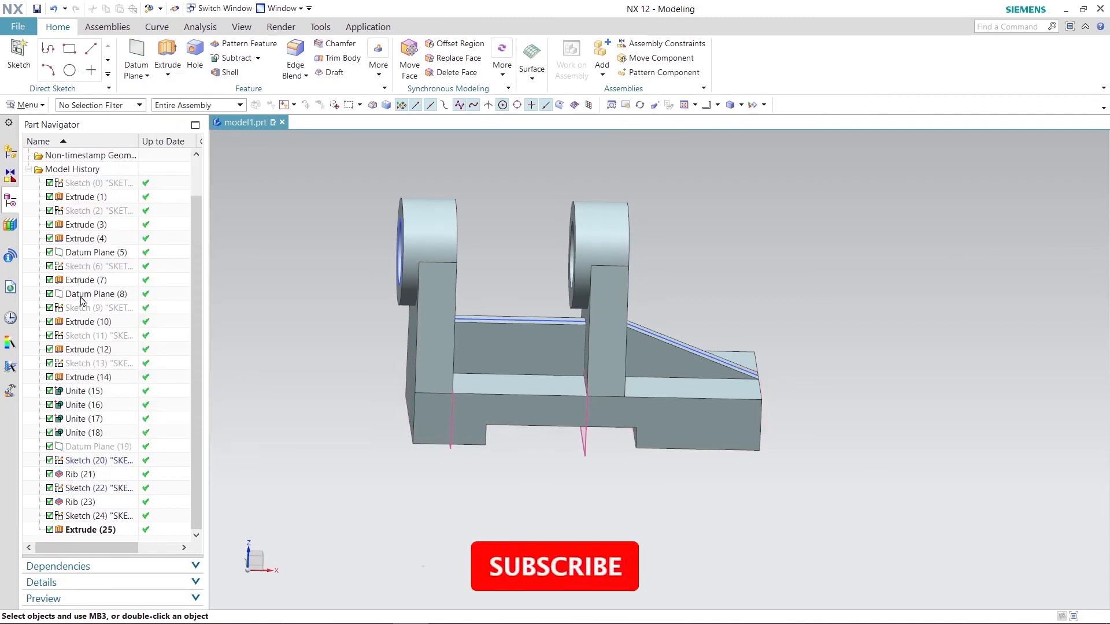
{"action": "right_click", "coordinate": [81, 294]}
{"action": "left_click", "coordinate": [100, 256]}
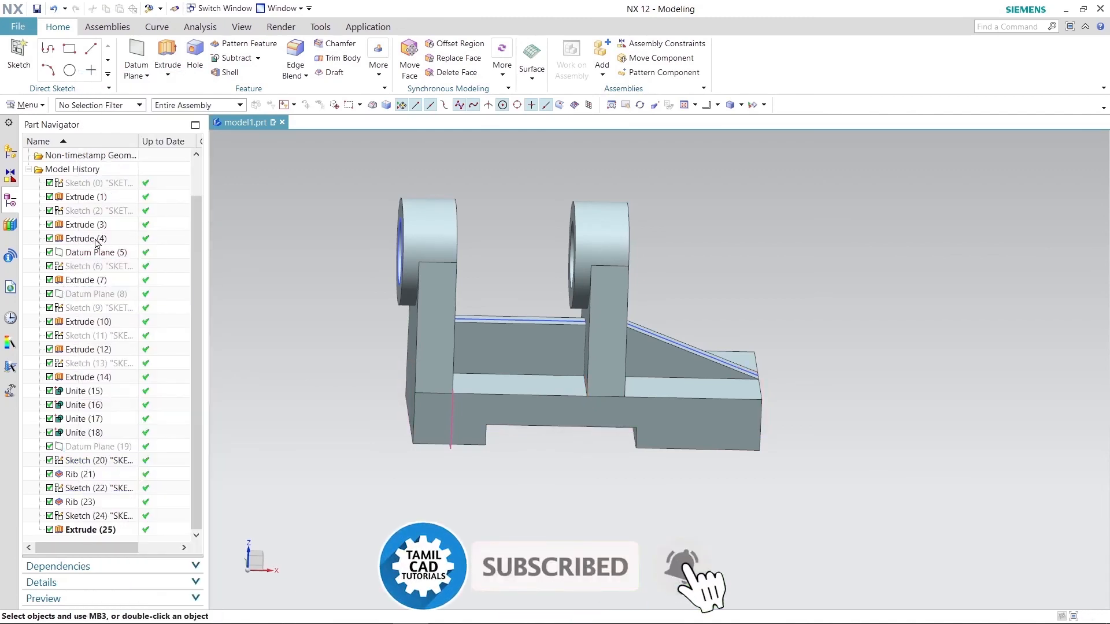
{"action": "right_click", "coordinate": [88, 253]}
{"action": "left_click", "coordinate": [97, 256]}
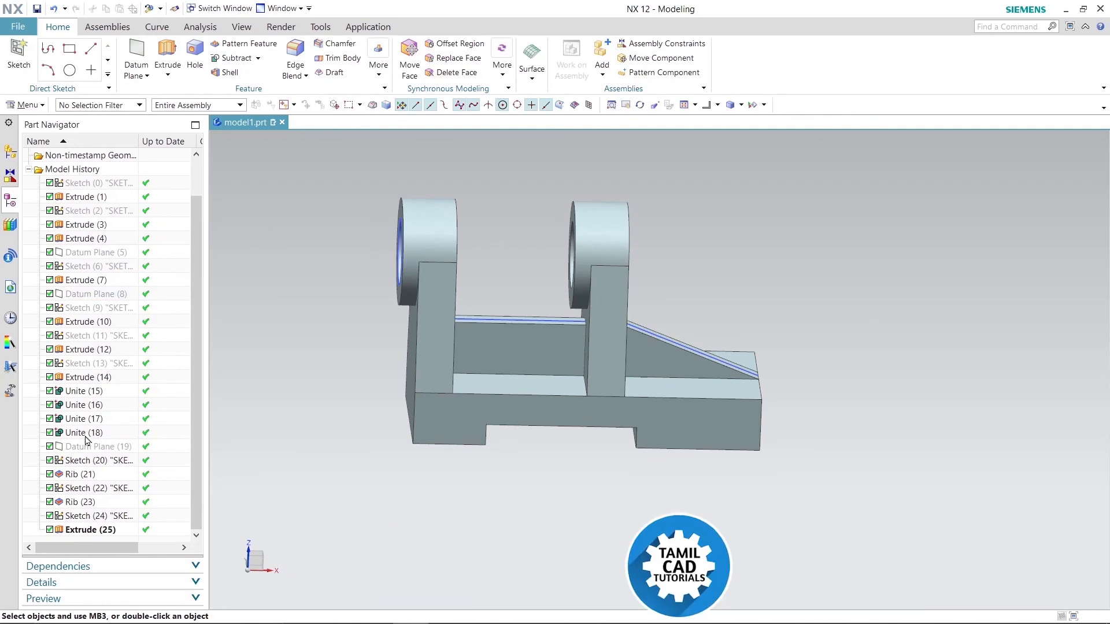
Step: Hide the two rib sketches and the bore circle's sketch, Sketch (20), (22) and (24)
{"action": "middle_click_drag", "start_coordinate": [335, 339], "coordinate": [340, 360]}
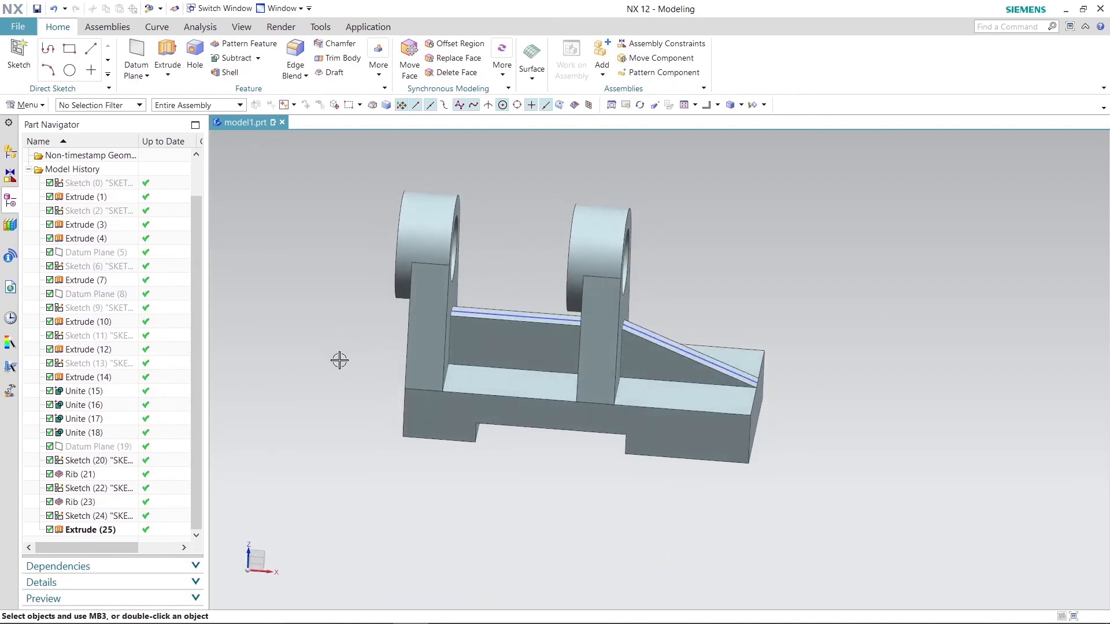
{"action": "right_click", "coordinate": [85, 461]}
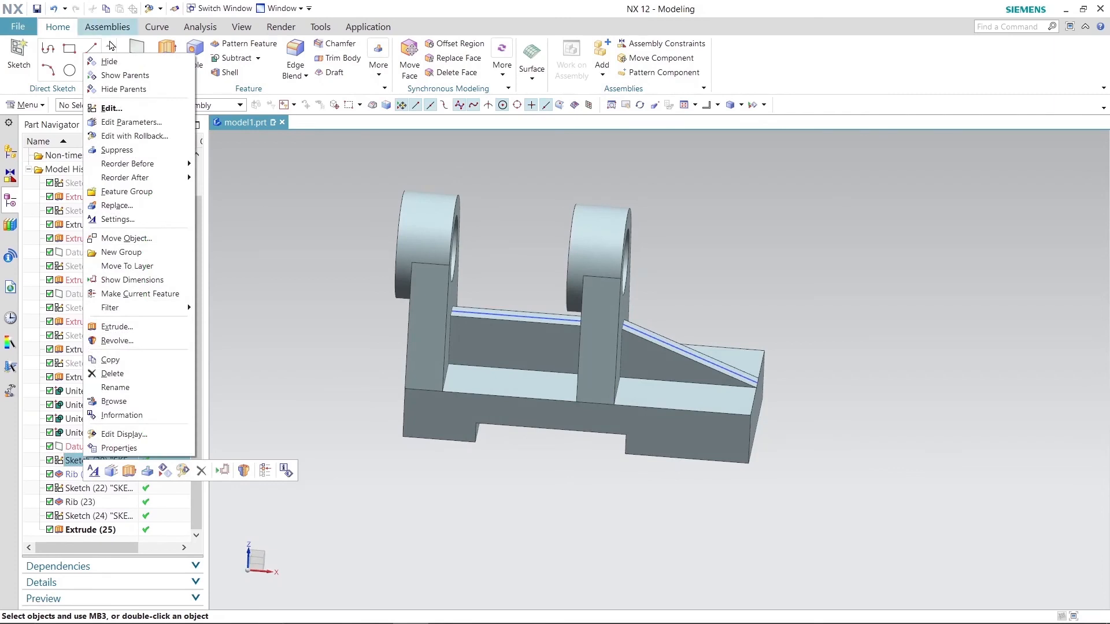
{"action": "left_click", "coordinate": [111, 63]}
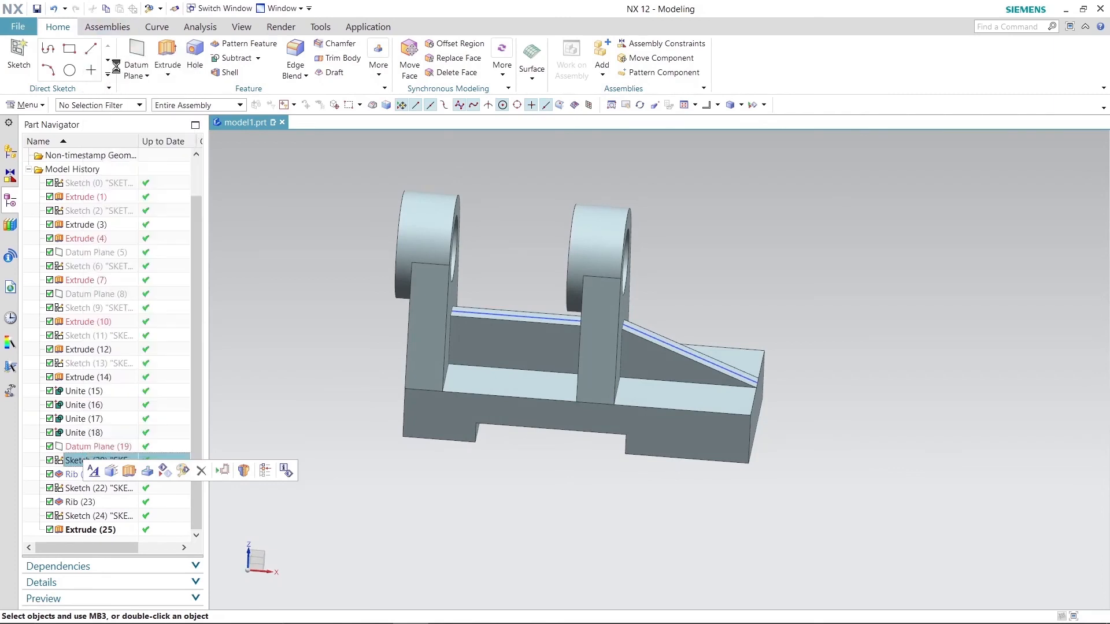
{"action": "right_click", "coordinate": [86, 495]}
{"action": "left_click", "coordinate": [111, 109]}
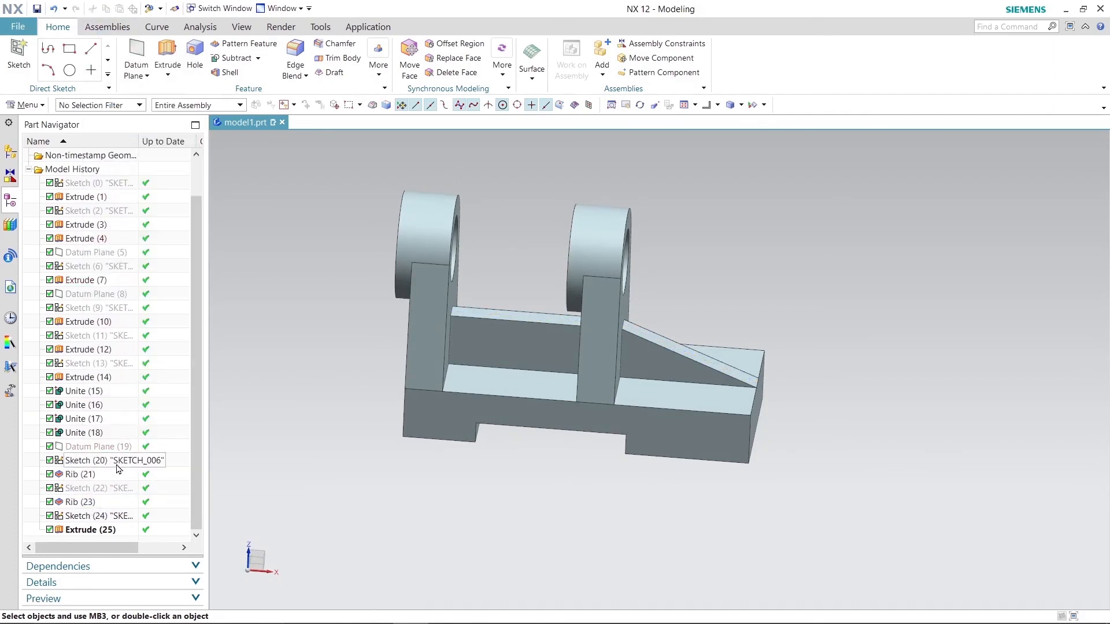
{"action": "right_click", "coordinate": [97, 520]}
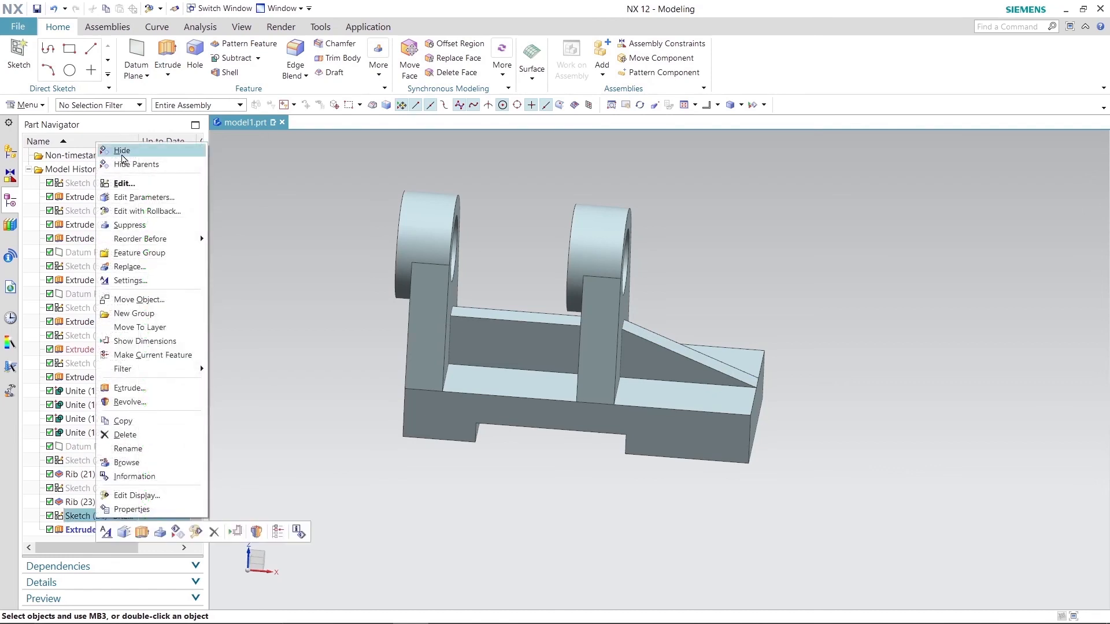
{"action": "left_click", "coordinate": [116, 149]}
{"action": "middle_click_drag", "start_coordinate": [294, 273], "coordinate": [470, 280]}
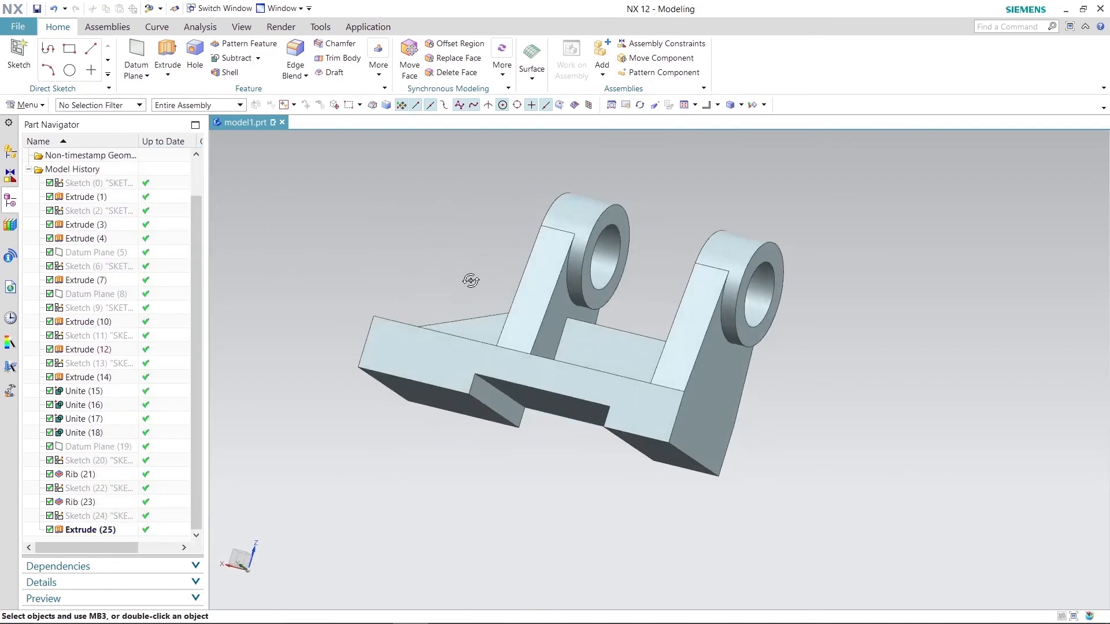
{"action": "middle_click_drag", "start_coordinate": [440, 205], "coordinate": [258, 130]}
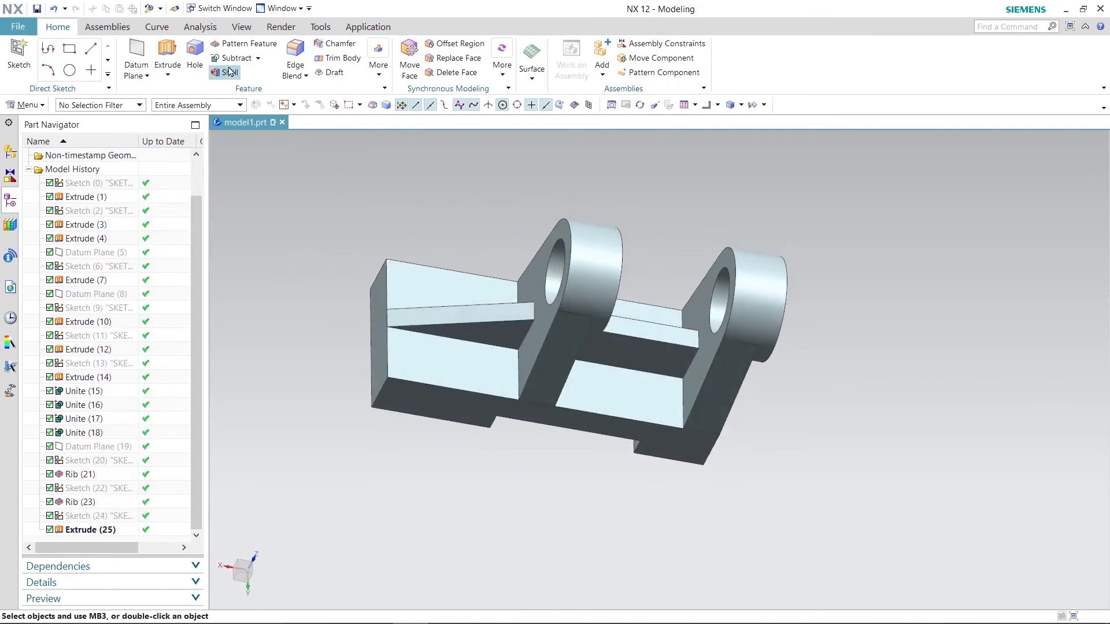
{"action": "left_click", "coordinate": [259, 78]}
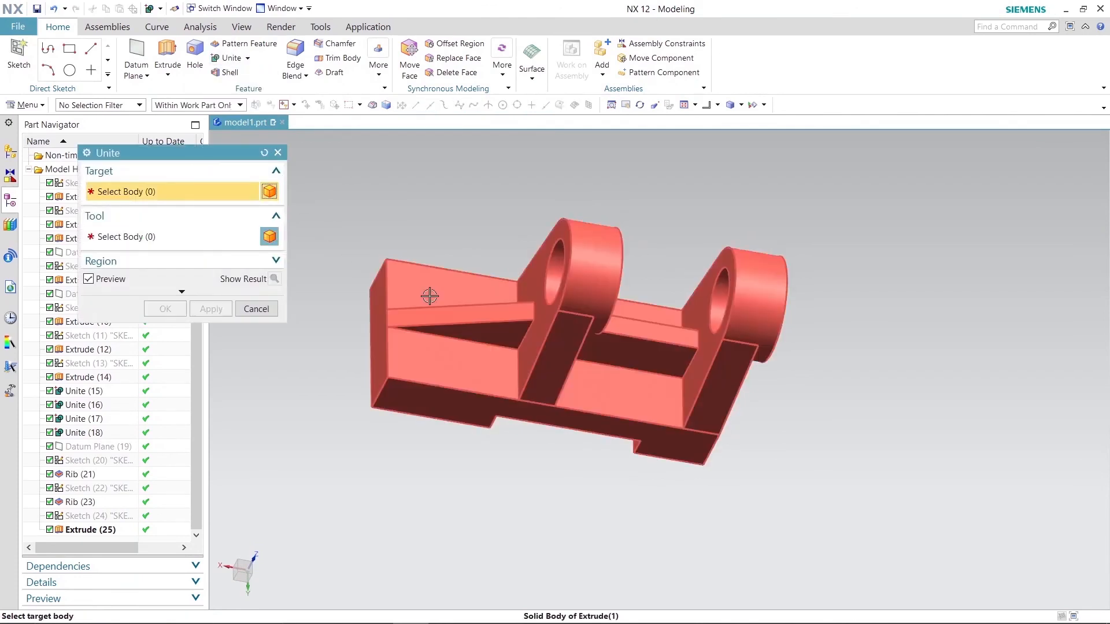
{"action": "left_click", "coordinate": [257, 307]}
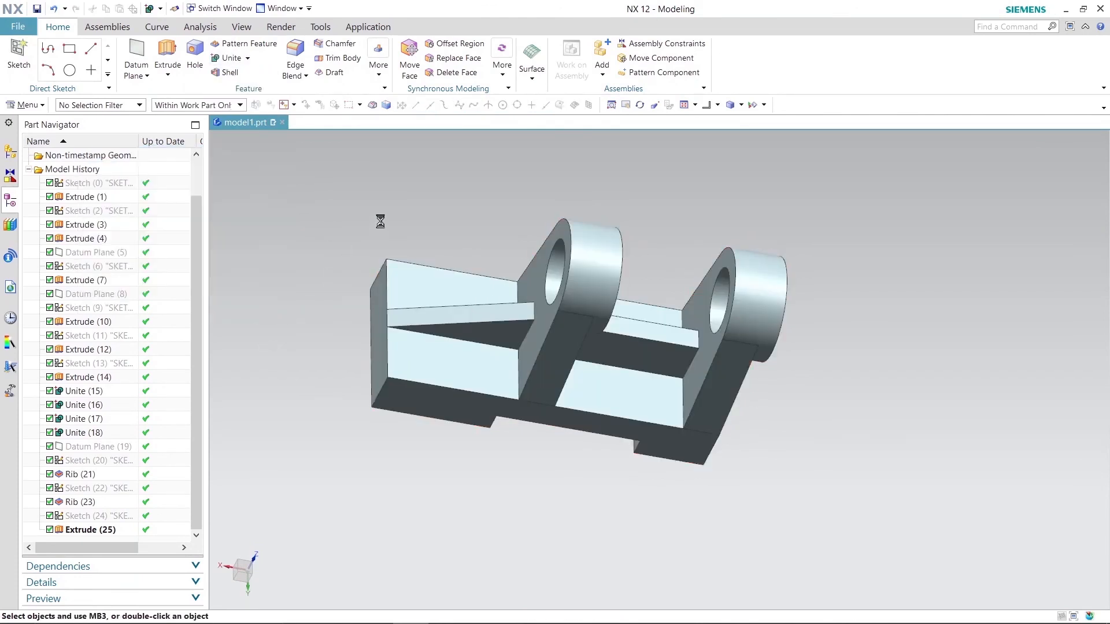